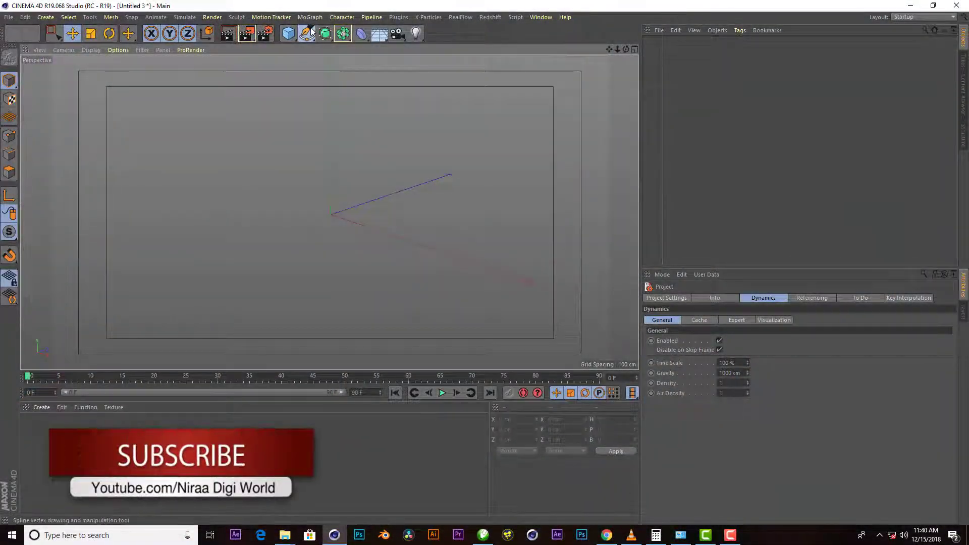
# Step: Add a Helix spline lying flat on the XZ plane
pyautogui.click(309, 33)
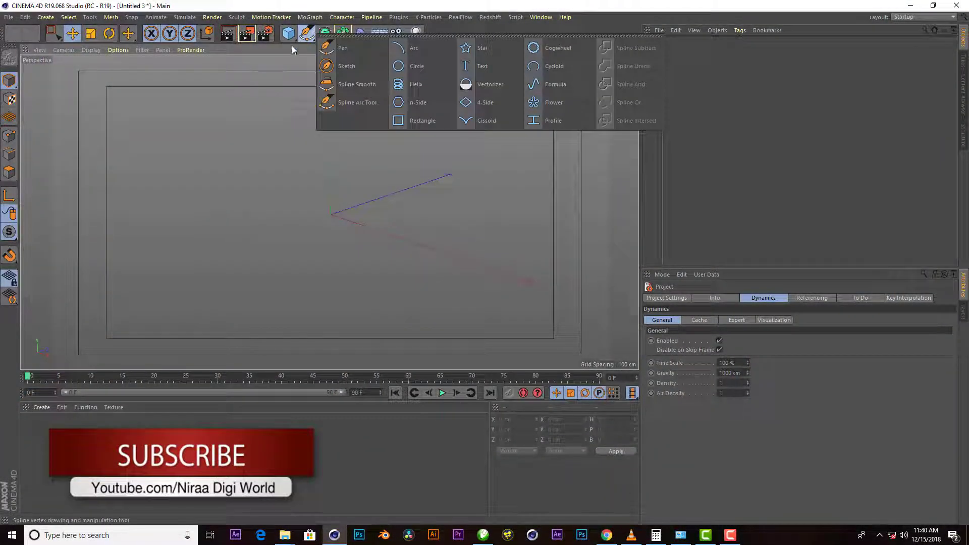
pyautogui.click(416, 84)
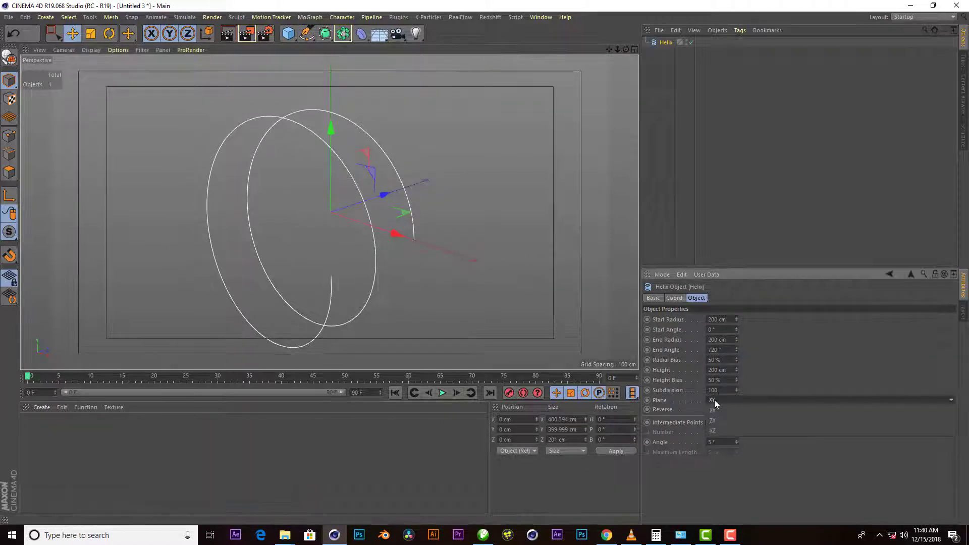
pyautogui.click(714, 400)
pyautogui.click(716, 429)
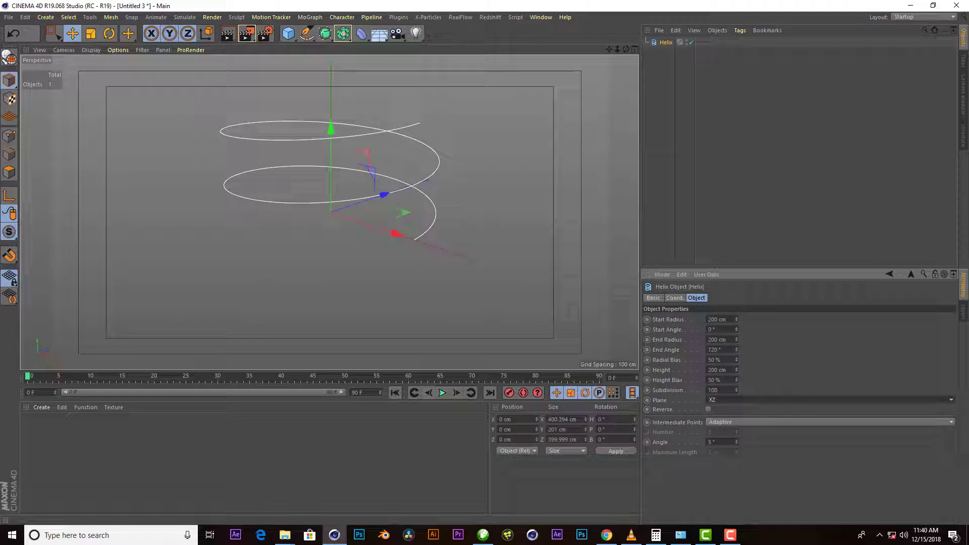
# Step: Give the helix a 70 cm start radius, 0 cm end radius and 2000° end angle
pyautogui.write('0')
pyautogui.press('Return')
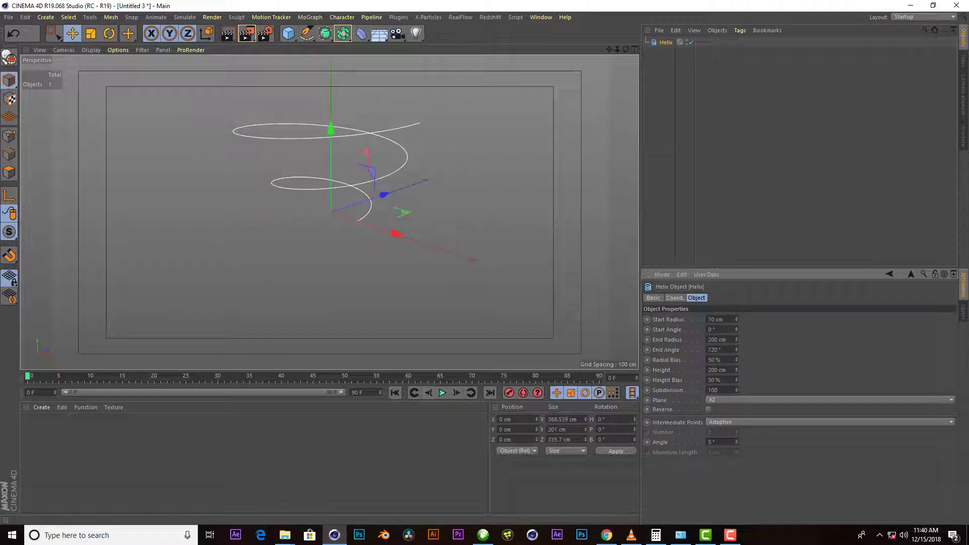
pyautogui.write('0')
pyautogui.press('Return')
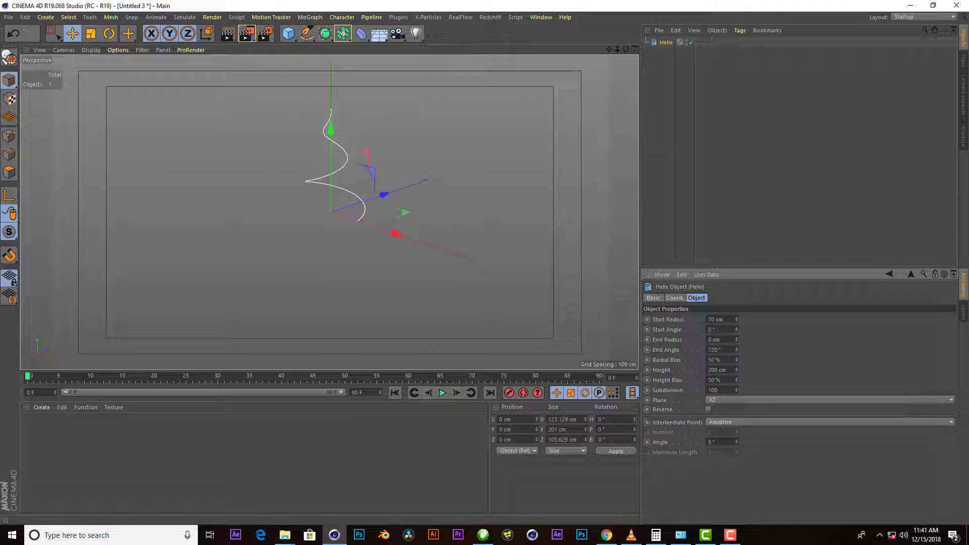
pyautogui.press('Tab')
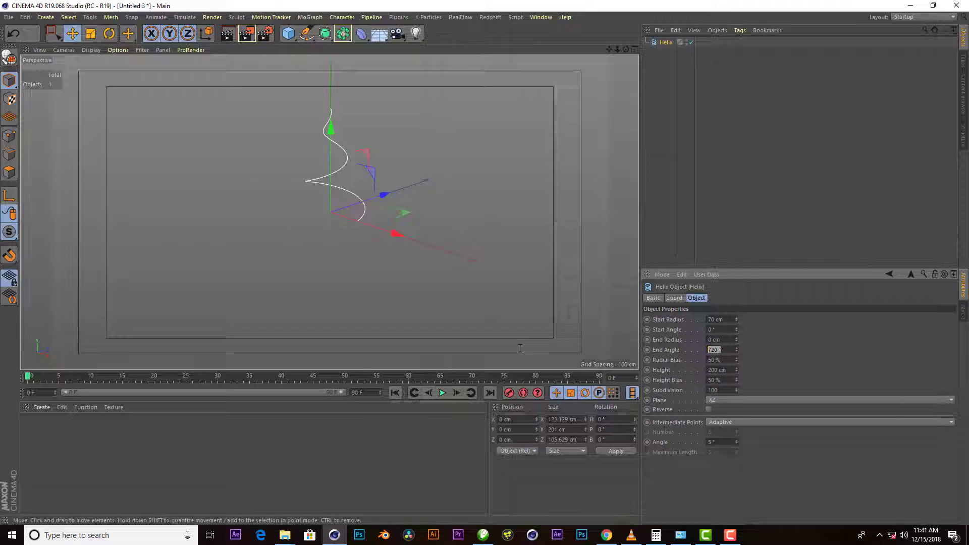
pyautogui.write('00')
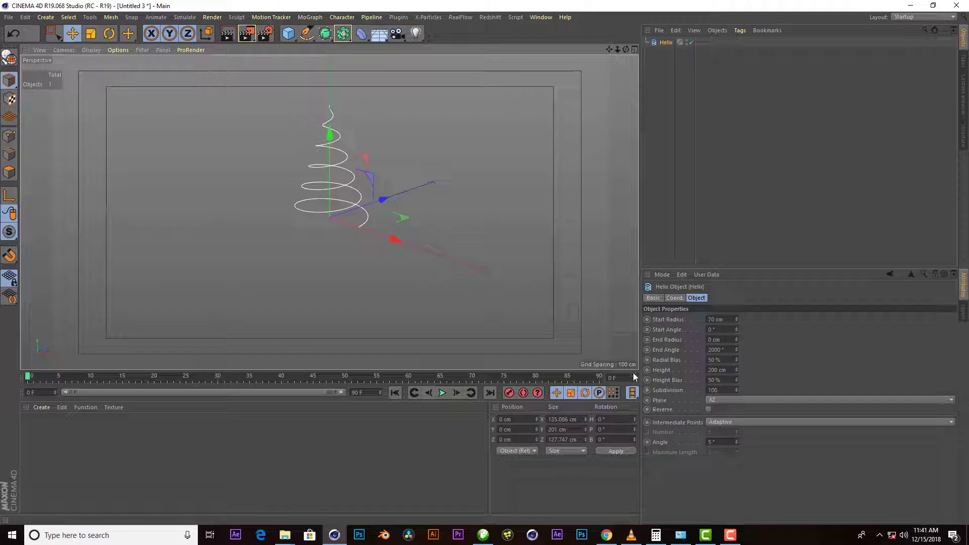
pyautogui.keyDown('alt'); pyautogui.moveTo(317, 271); pyautogui.dragTo(347, 99); pyautogui.keyUp('alt')
pyautogui.moveTo(626, 49)
pyautogui.mouseDown()
pyautogui.moveTo(651, 65)
pyautogui.moveTo(607, 43)
pyautogui.mouseUp()
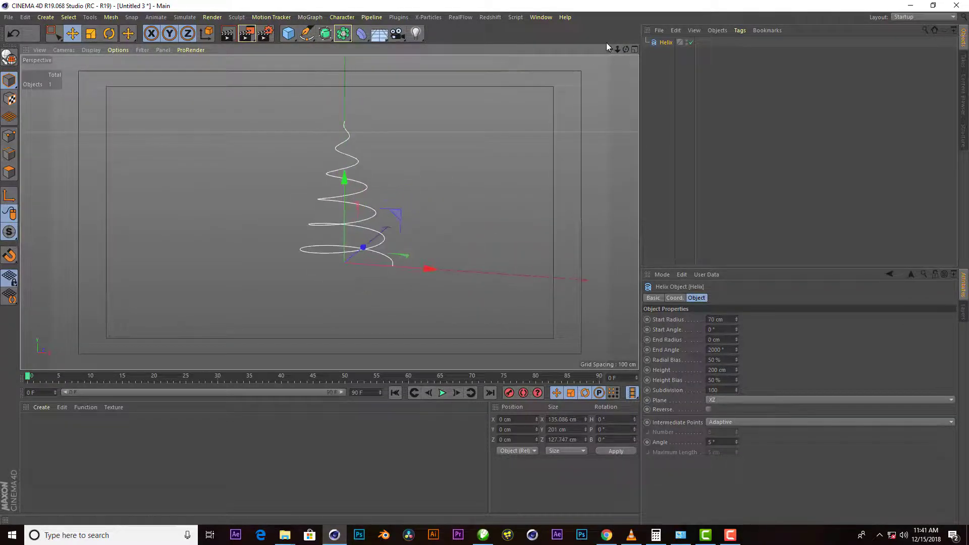
# Step: Add a Sphere primitive with a 10 cm radius
pyautogui.click(288, 33)
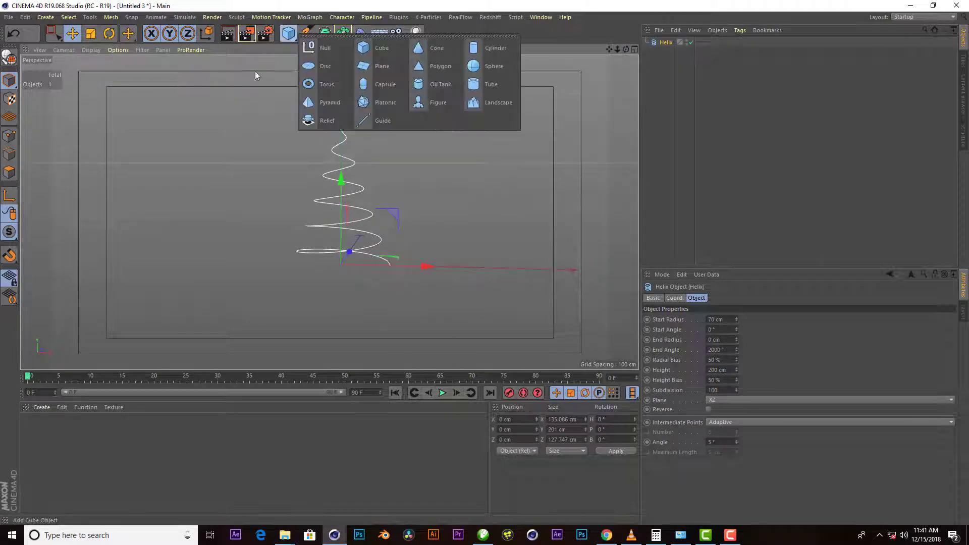
pyautogui.click(493, 66)
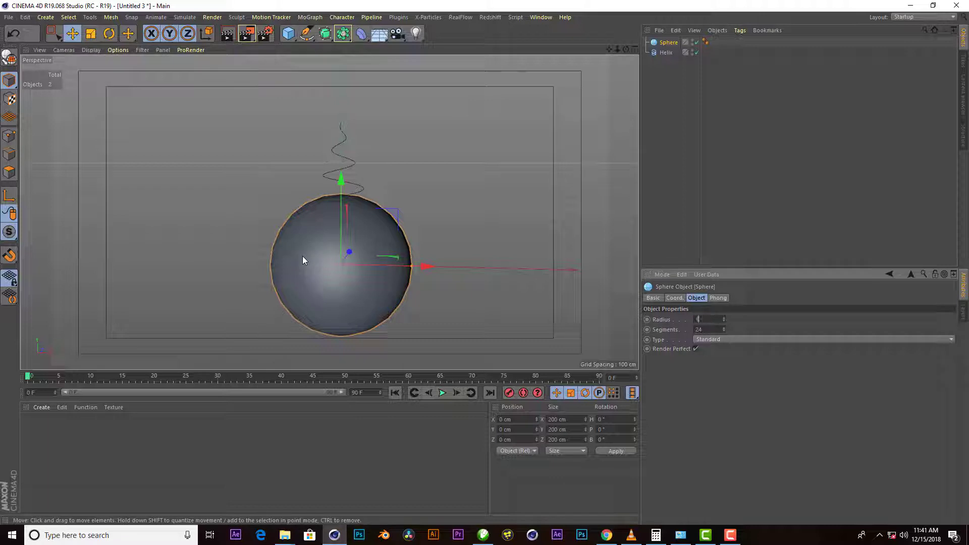
pyautogui.write('10')
pyautogui.press('Return')
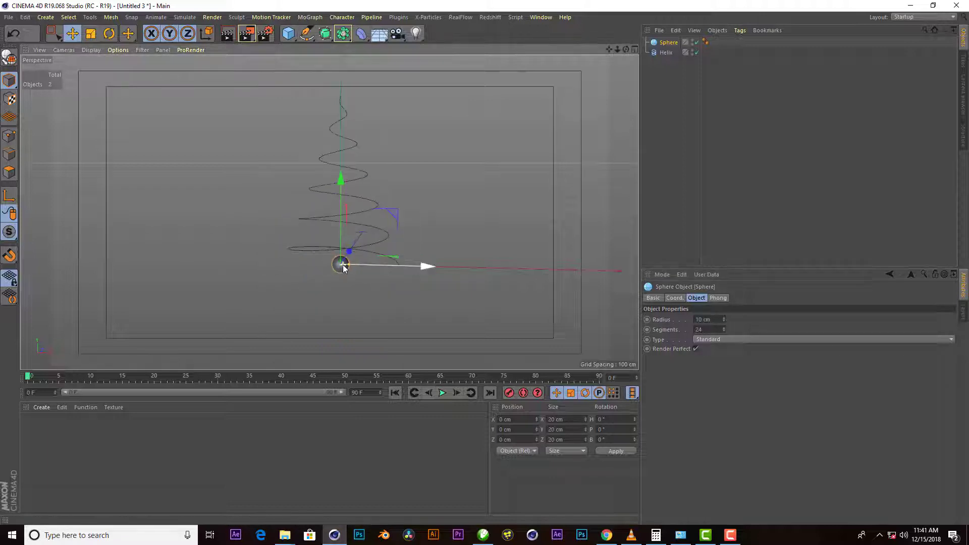
# Step: Set the viewport display to Gouraud Shading (Lines)
pyautogui.click(733, 339)
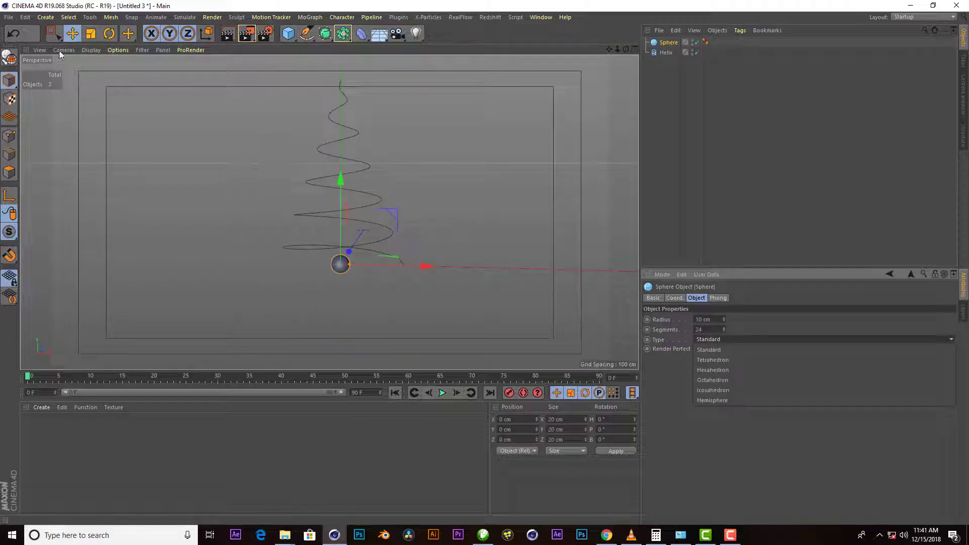
pyautogui.click(89, 48)
pyautogui.click(104, 69)
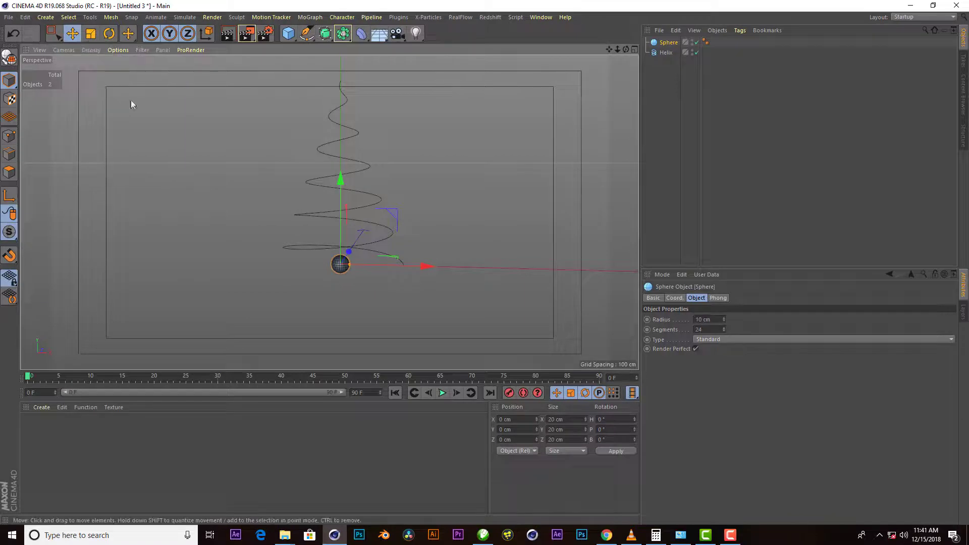
pyautogui.scroll(3, 354, 276)
pyautogui.scroll(3, 317, 274)
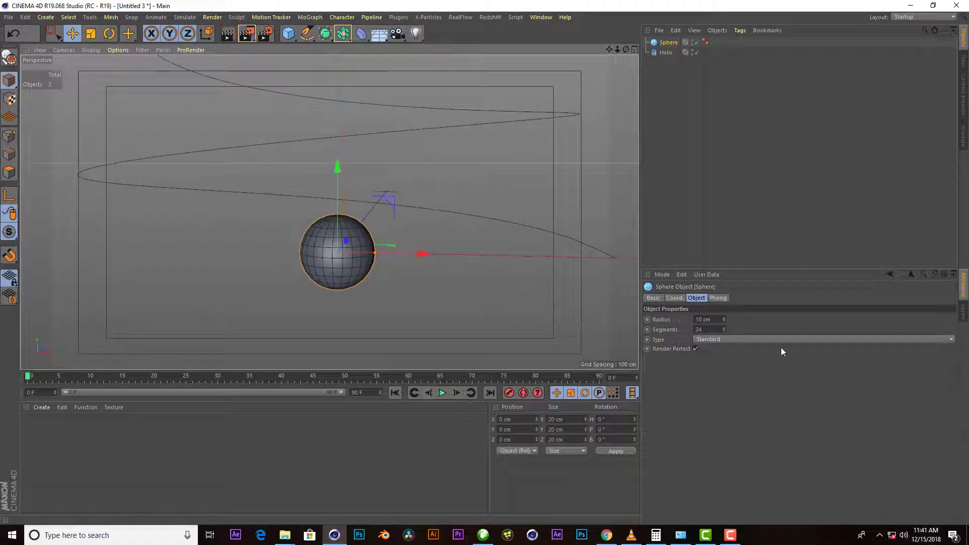
# Step: Change the sphere type to Octahedron
pyautogui.click(737, 337)
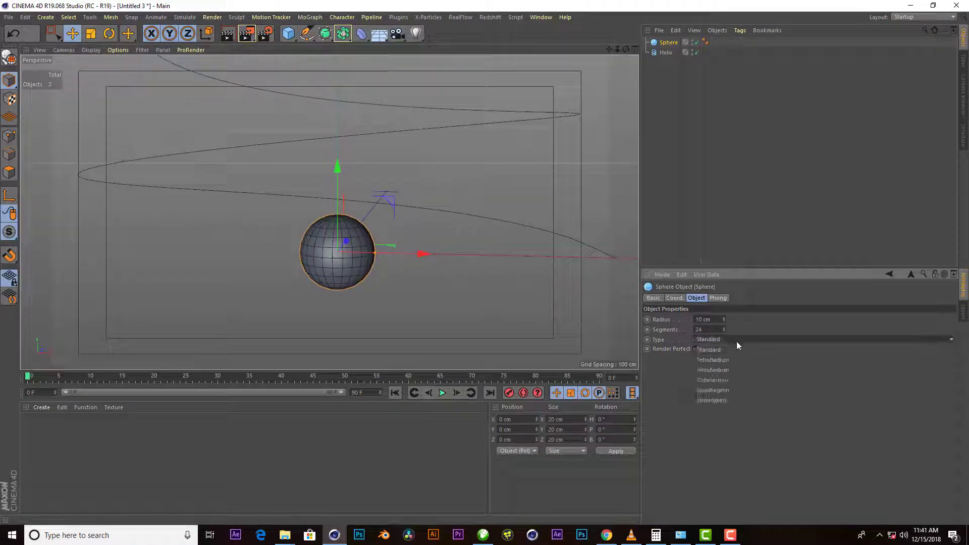
pyautogui.click(731, 365)
pyautogui.click(727, 341)
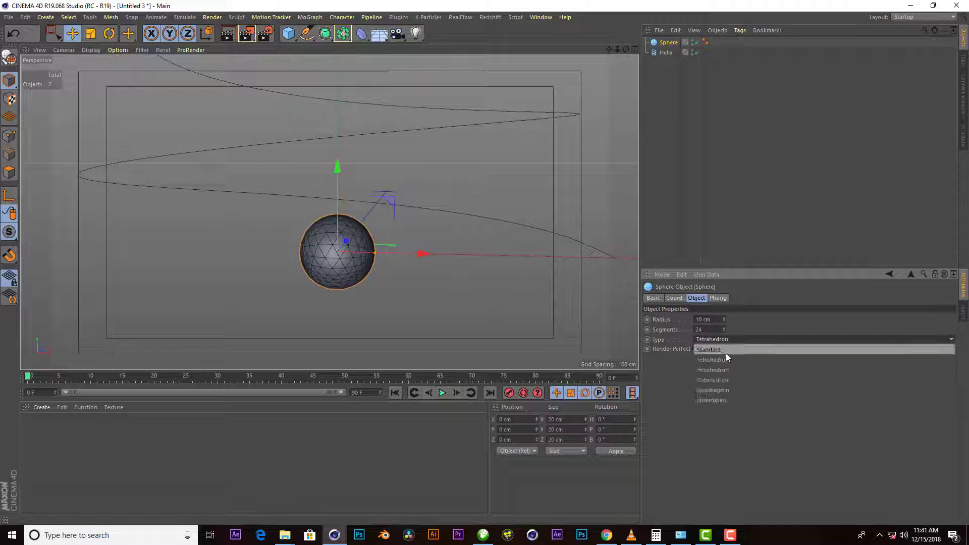
pyautogui.click(724, 379)
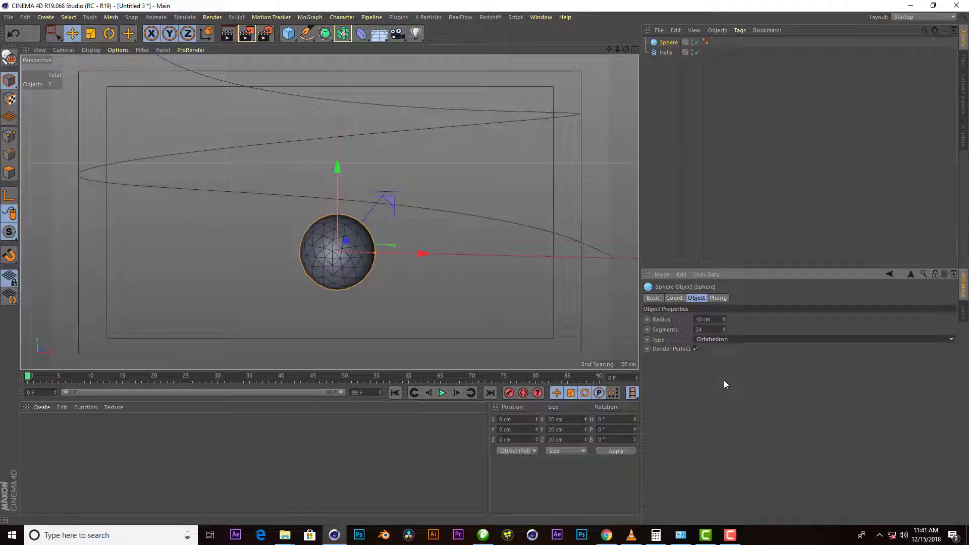
# Step: Set the sphere's segment count to 15
pyautogui.doubleClick(716, 329)
pyautogui.write('8')
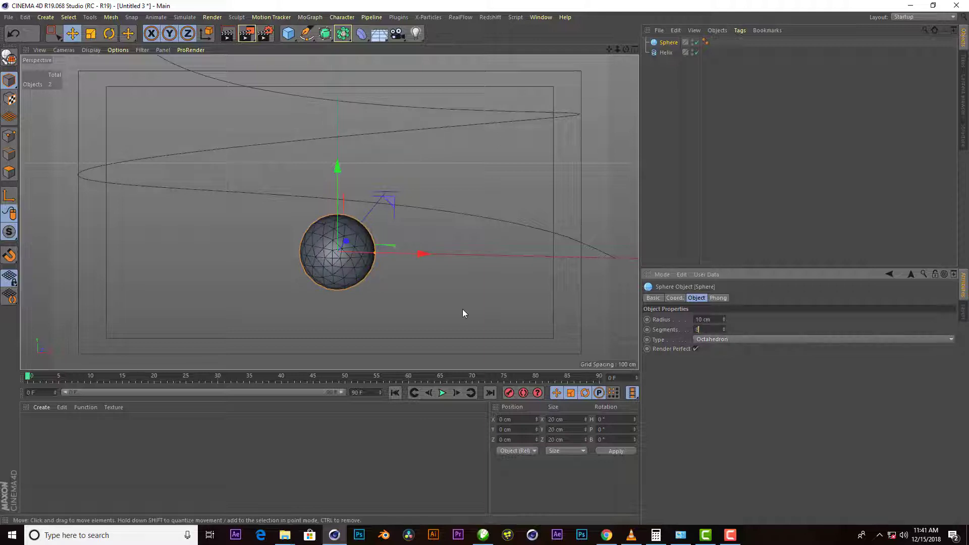
pyautogui.press('Return')
pyautogui.scroll(2, 388, 262)
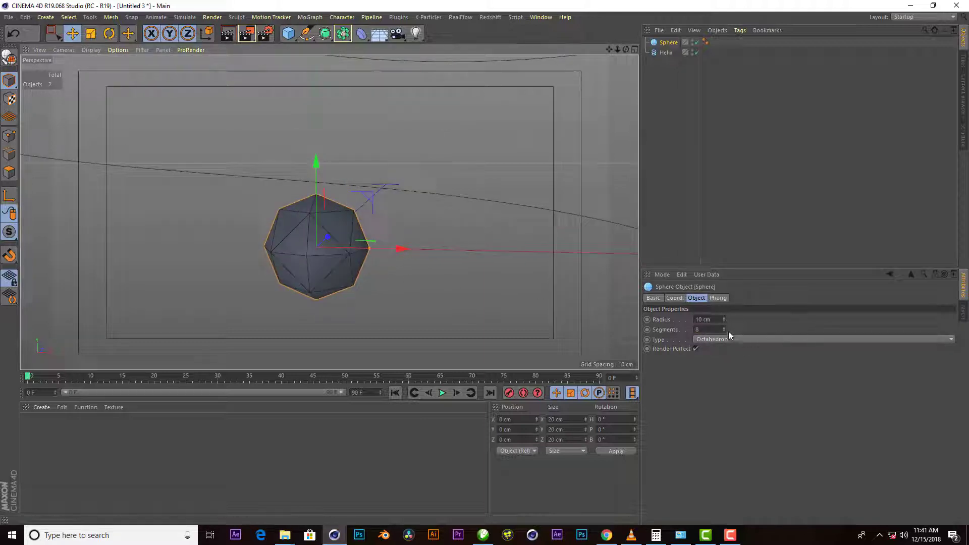
pyautogui.moveTo(723, 328); pyautogui.dragTo(727, 323)
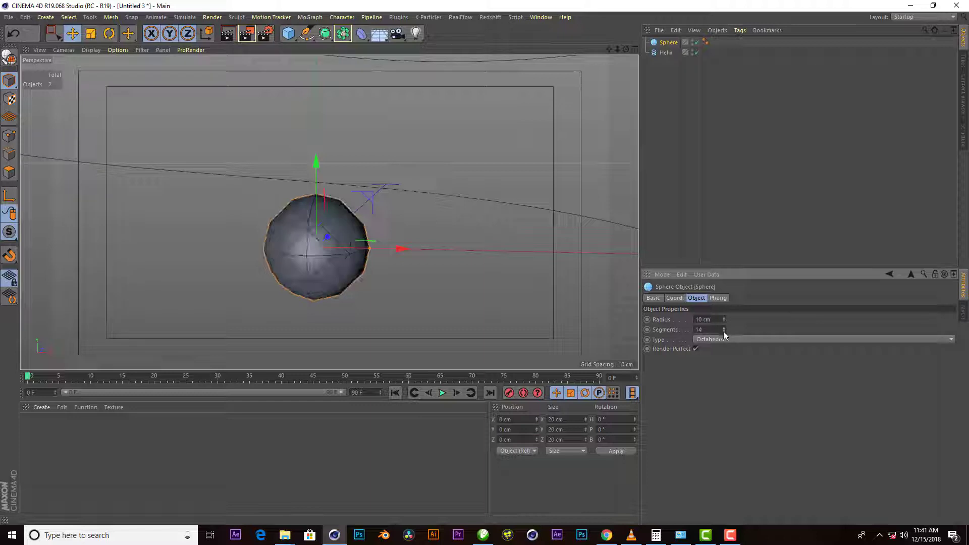
pyautogui.moveTo(723, 331); pyautogui.dragTo(724, 328)
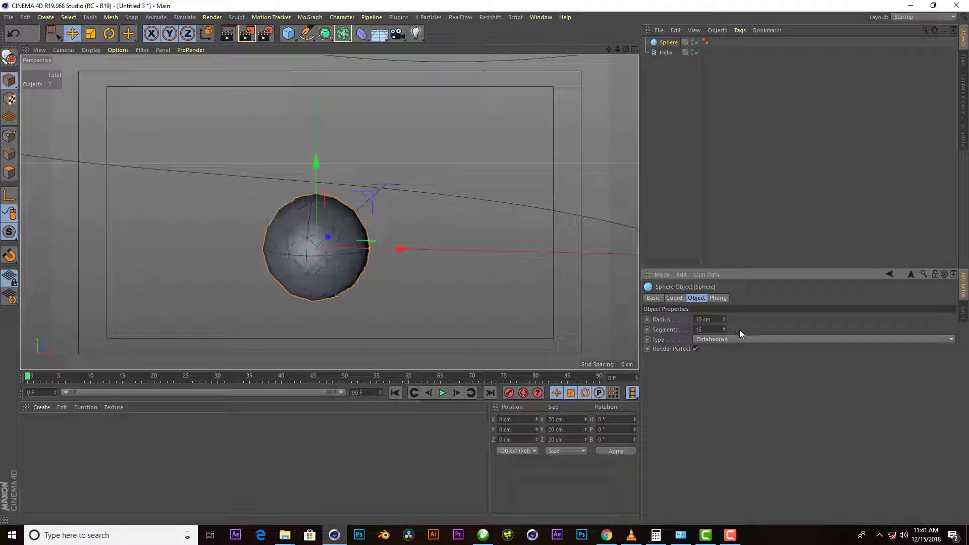
pyautogui.scroll(-4, 405, 225)
pyautogui.click(288, 224)
# Step: Zoom the viewport out and bring up the Simulate menu's particle options
pyautogui.scroll(1, 375, 210)
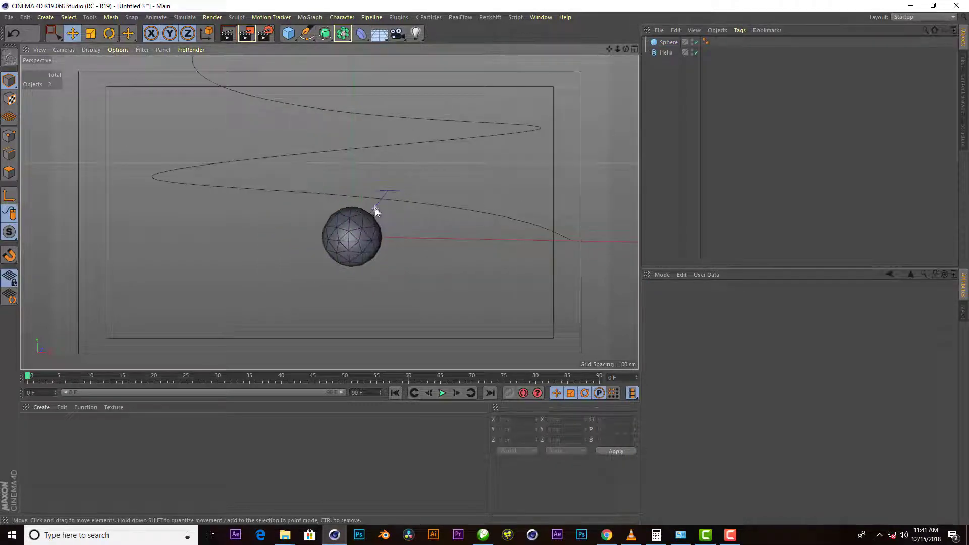
pyautogui.scroll(-4, 384, 231)
pyautogui.scroll(-3, 374, 290)
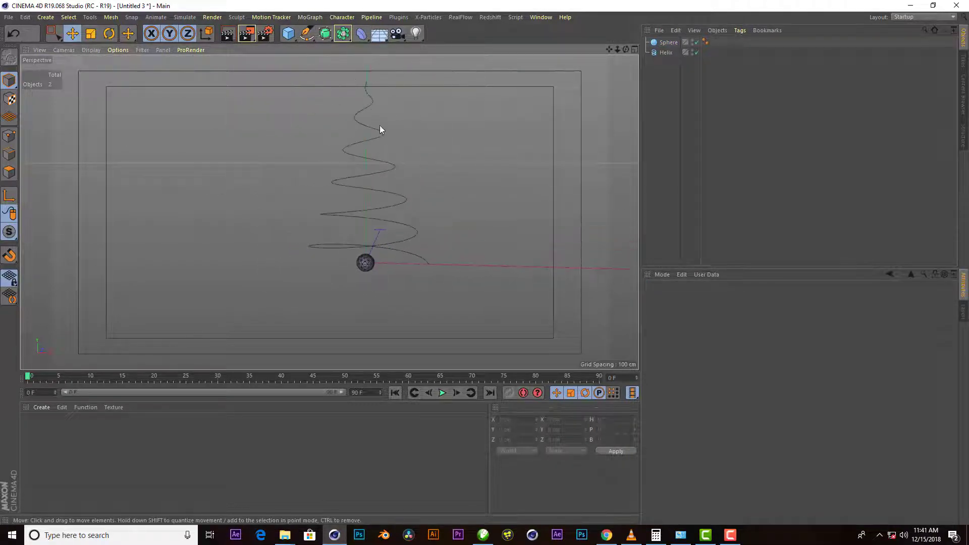
pyautogui.scroll(-1, 327, 262)
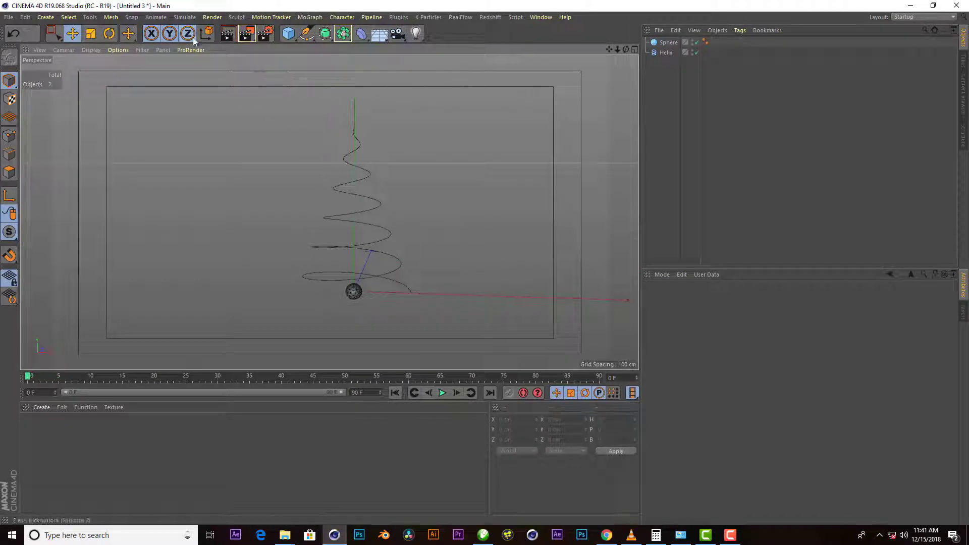
pyautogui.click(185, 17)
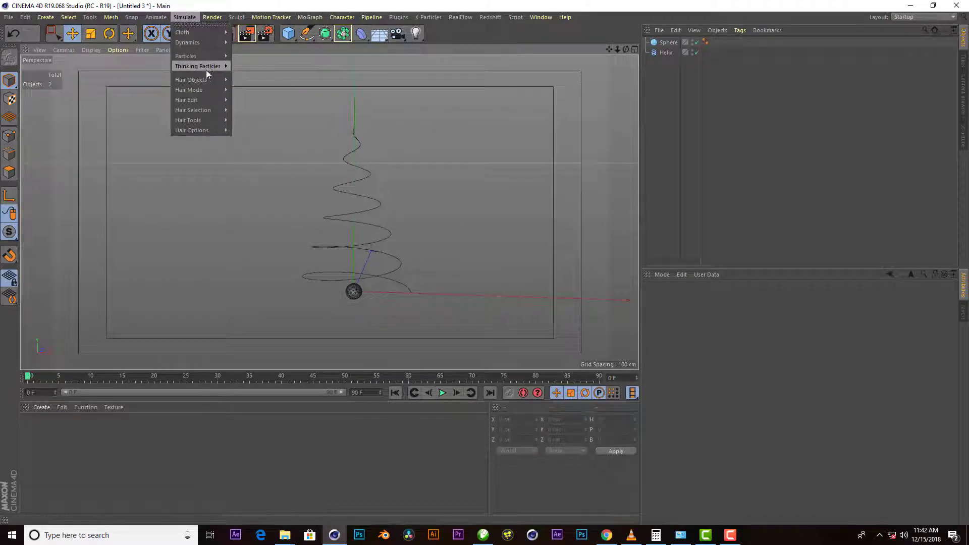
pyautogui.moveTo(185, 56)
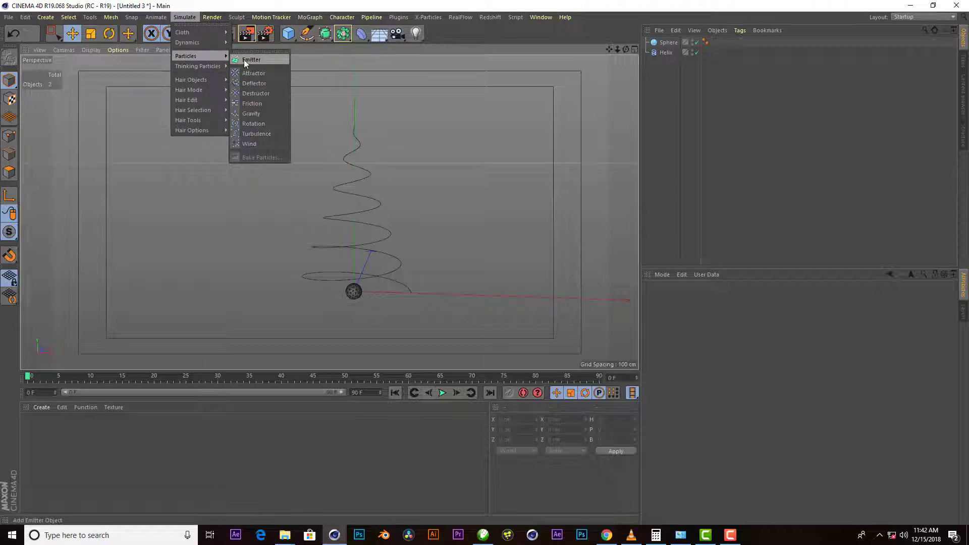
# Step: Add a particle Emitter, stop playback, and bring up the Emitter's tag menu
pyautogui.click(251, 59)
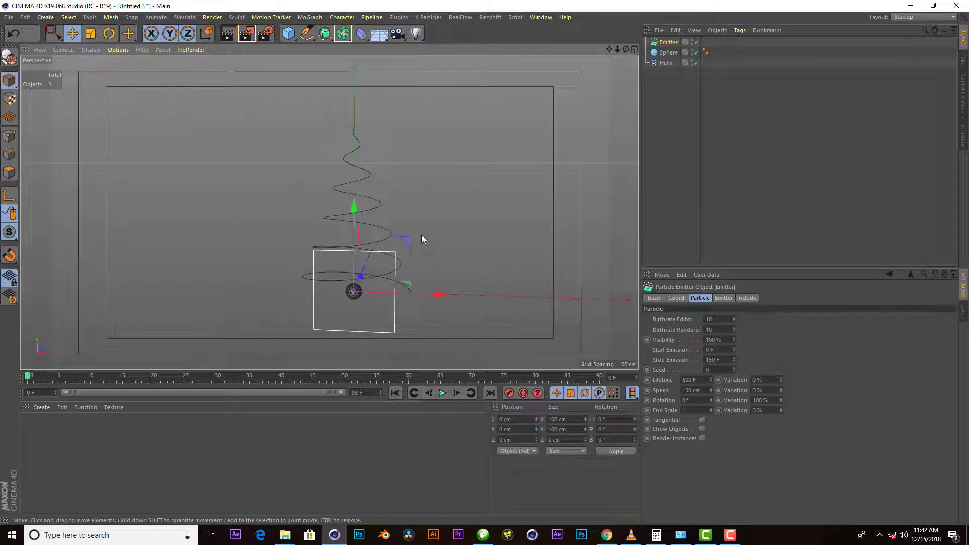
pyautogui.click(443, 393)
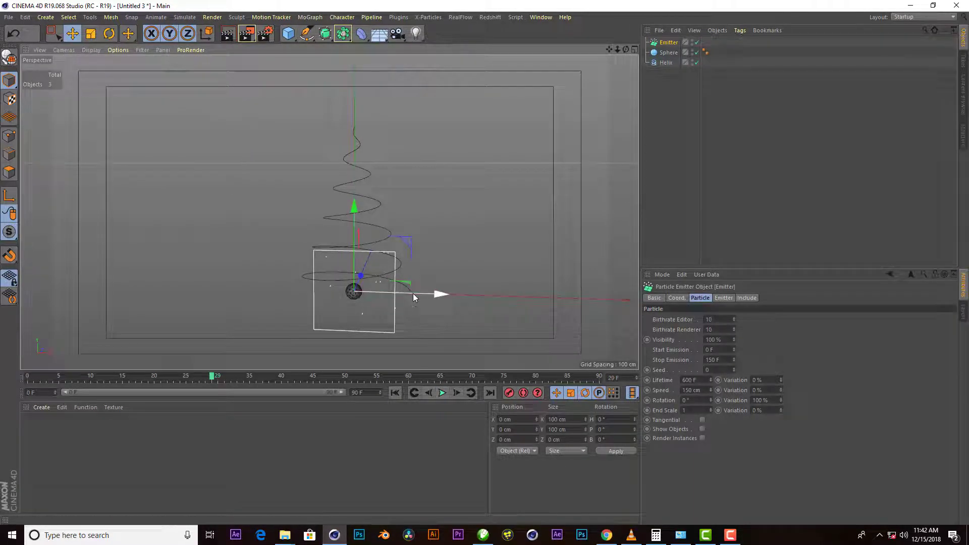
pyautogui.rightClick(664, 44)
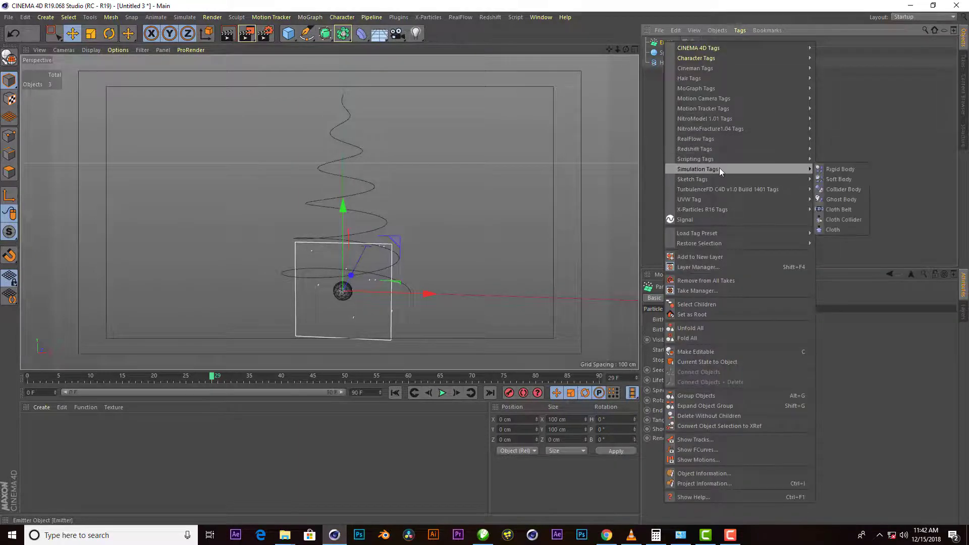
pyautogui.moveTo(698, 47)
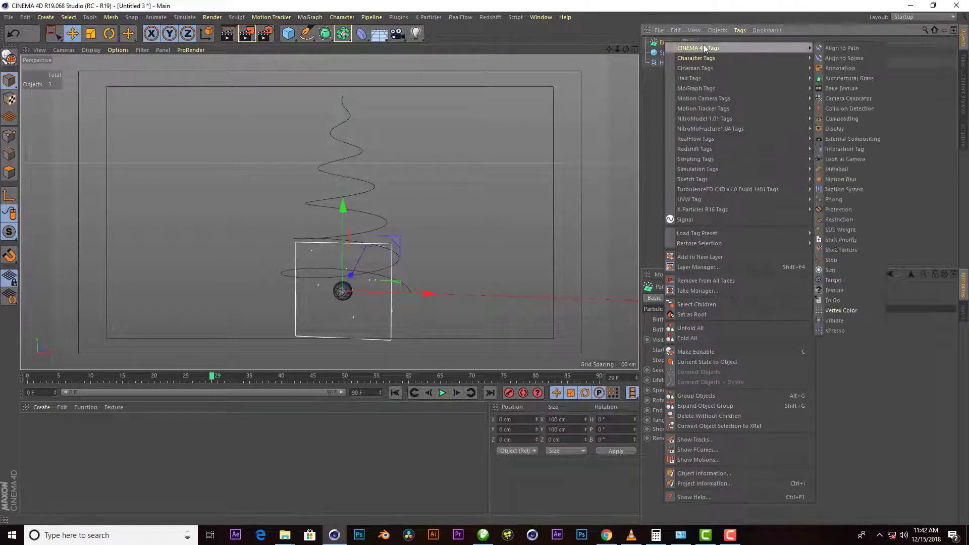
# Step: Give the Emitter an Align to Spline tag using the Helix path, Tangential enabled
pyautogui.click(834, 58)
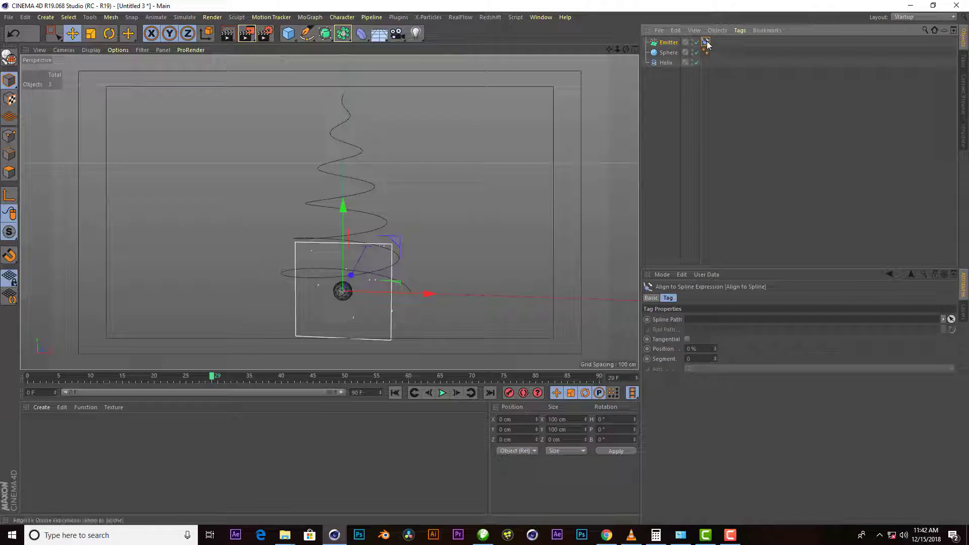
pyautogui.moveTo(665, 63); pyautogui.dragTo(686, 284)
pyautogui.moveTo(695, 323); pyautogui.dragTo(696, 324)
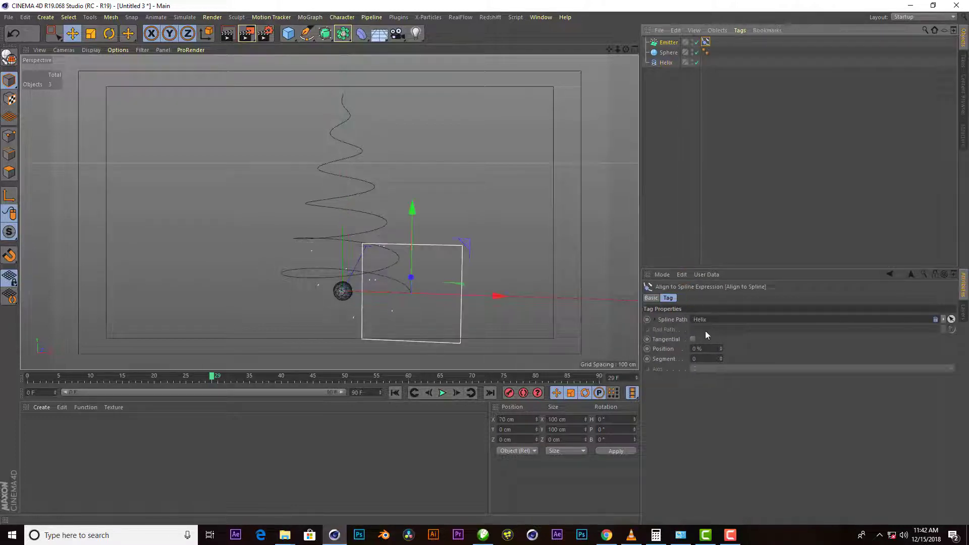
pyautogui.click(694, 338)
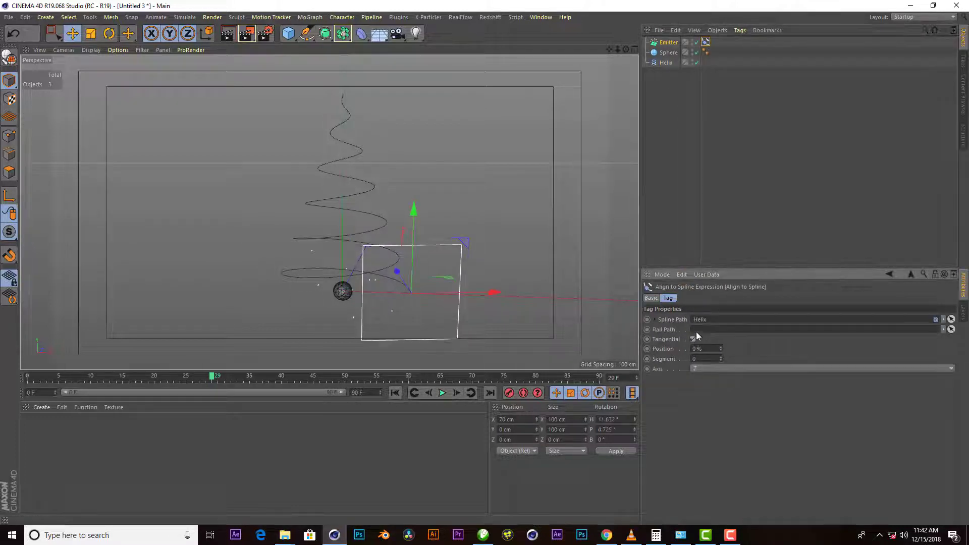
# Step: Preview the Emitter along the helix and set the timeline end frame to 200
pyautogui.click(394, 393)
pyautogui.click(442, 392)
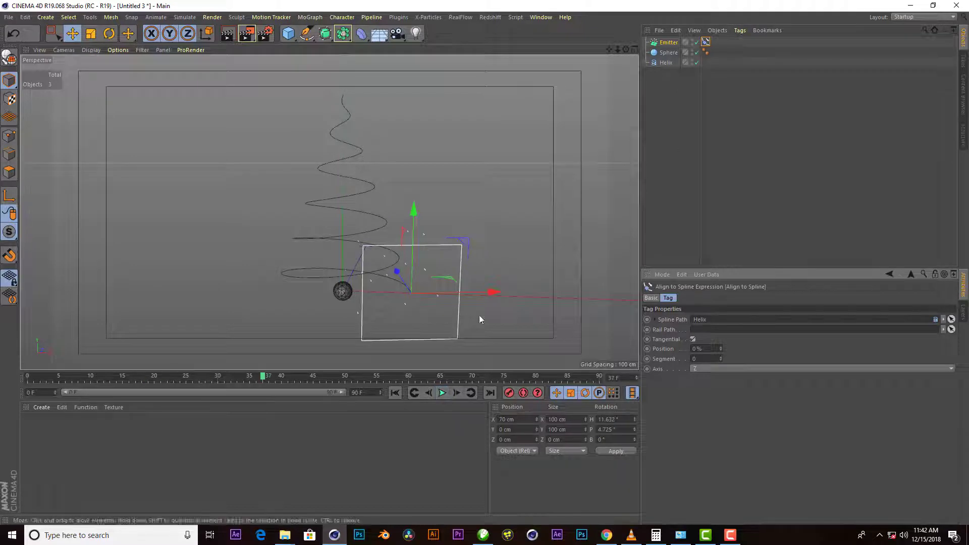
pyautogui.moveTo(720, 349)
pyautogui.mouseDown()
pyautogui.moveTo(742, 349)
pyautogui.moveTo(697, 349)
pyautogui.mouseUp()
pyautogui.click(395, 393)
pyautogui.doubleClick(364, 392)
pyautogui.write('2000')
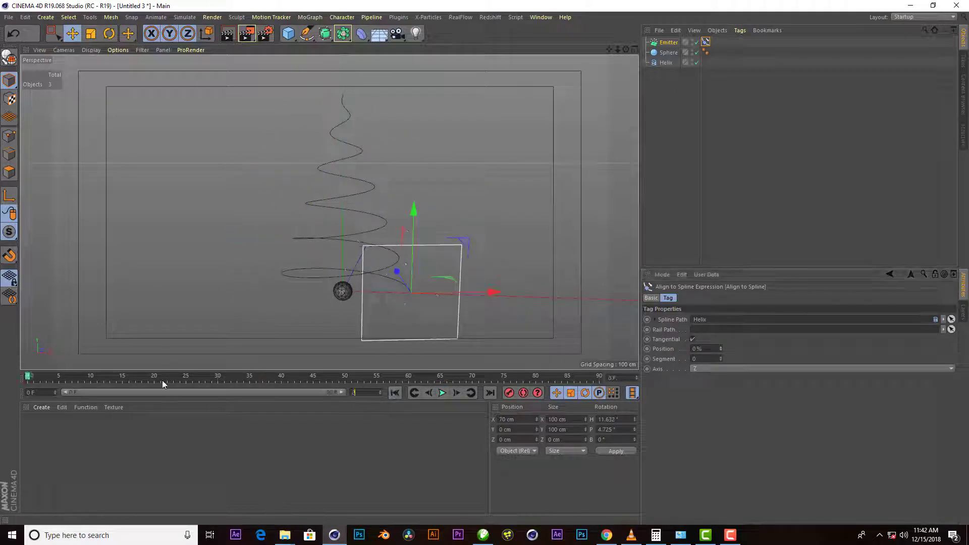
pyautogui.press('Return')
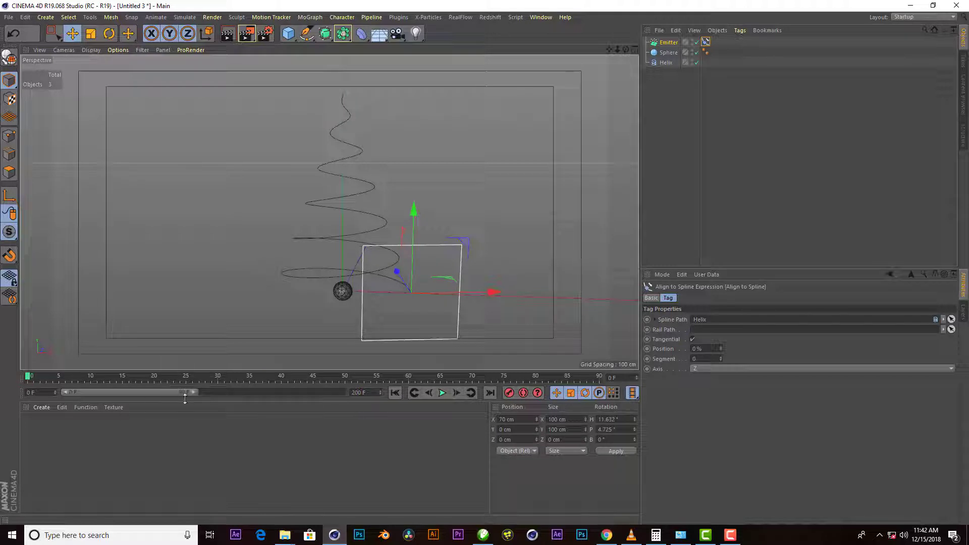
# Step: Set the project to 25 fps and 200 F maximum time, with a 200 F preview range
pyautogui.click(661, 274)
pyautogui.click(679, 329)
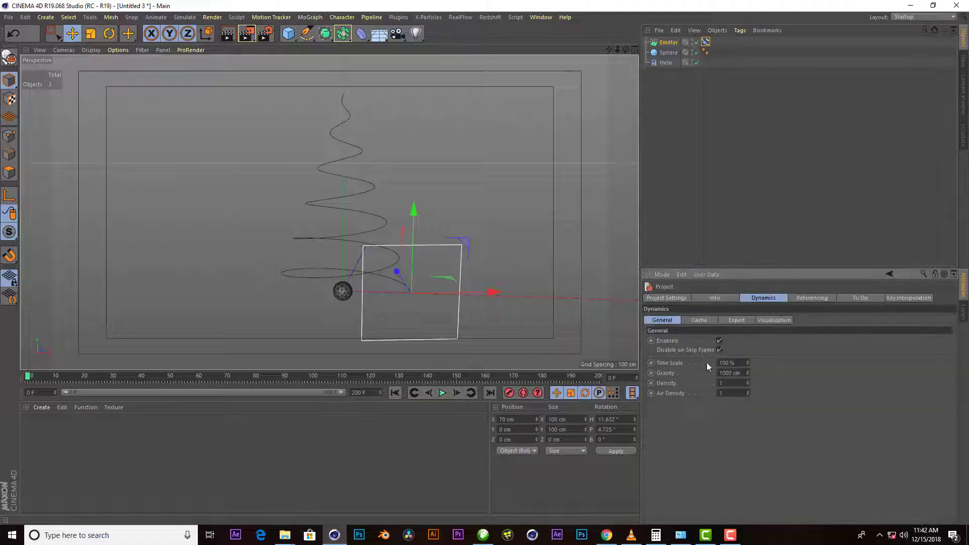
pyautogui.click(722, 299)
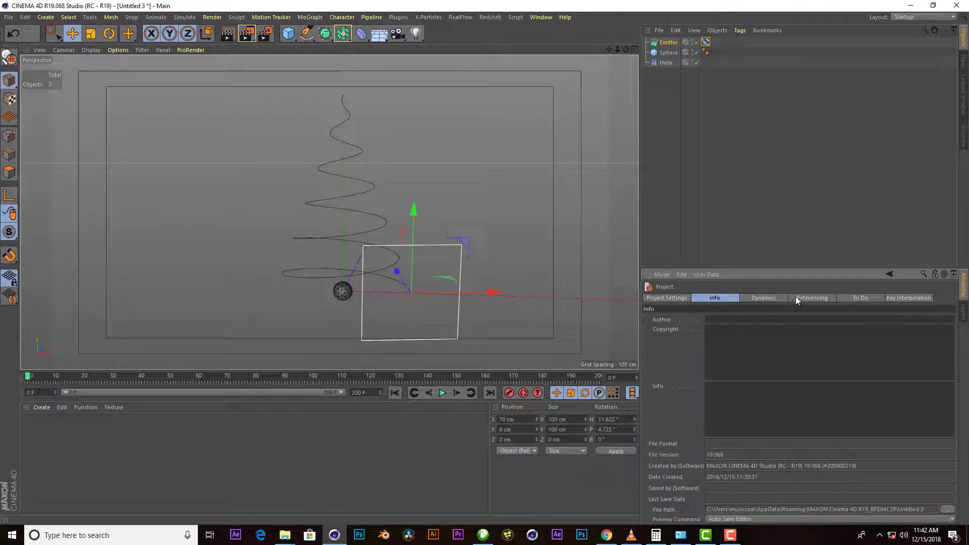
pyautogui.click(667, 298)
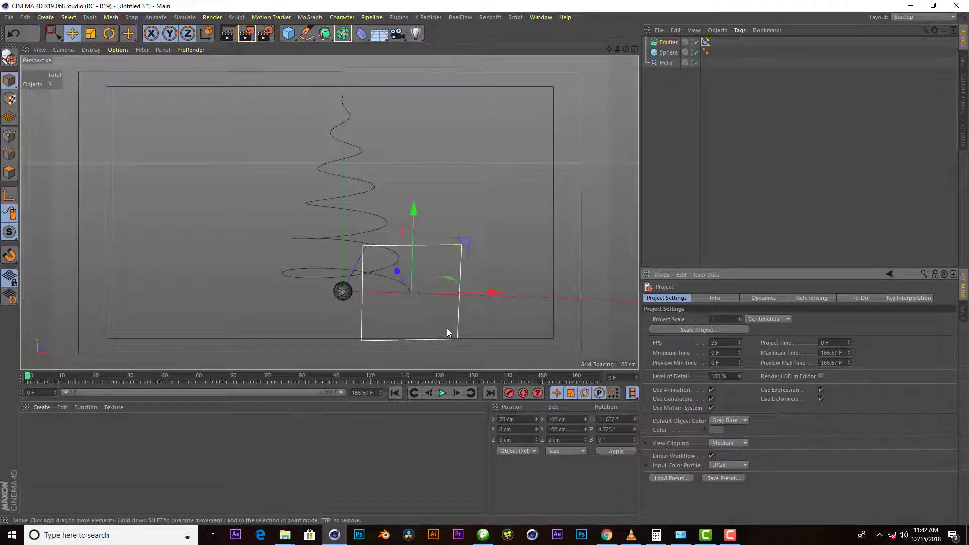
pyautogui.press('Return')
pyautogui.write('200')
pyautogui.press('Return')
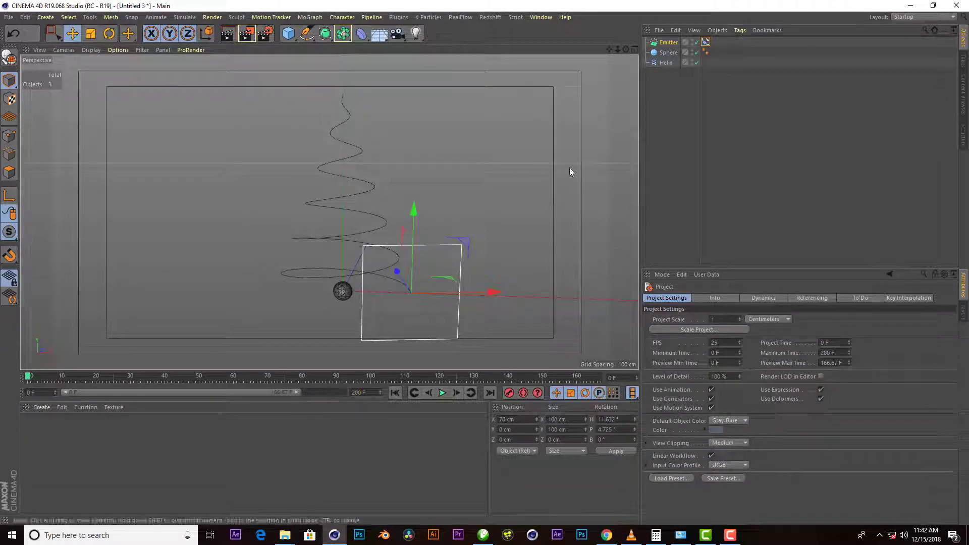
pyautogui.click(669, 43)
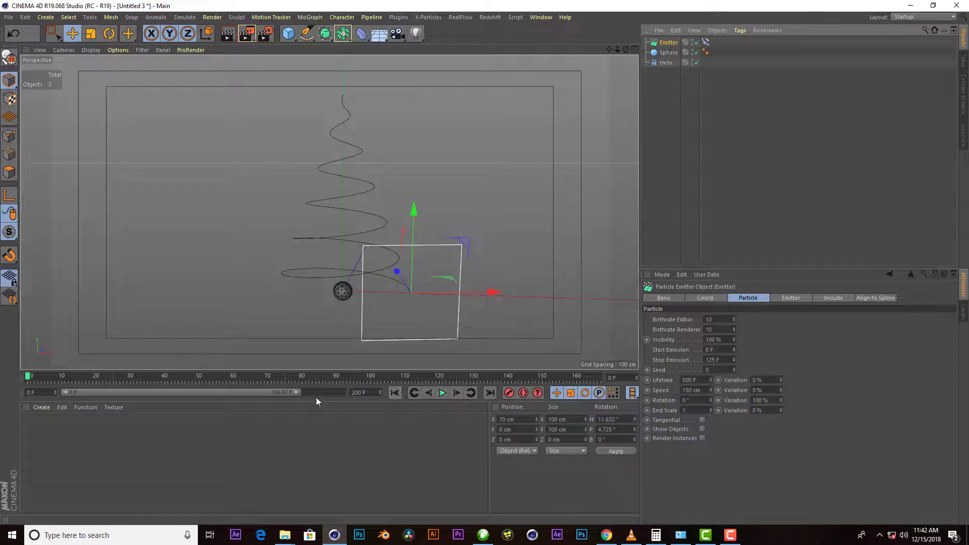
pyautogui.moveTo(298, 393); pyautogui.dragTo(347, 386)
pyautogui.click(705, 42)
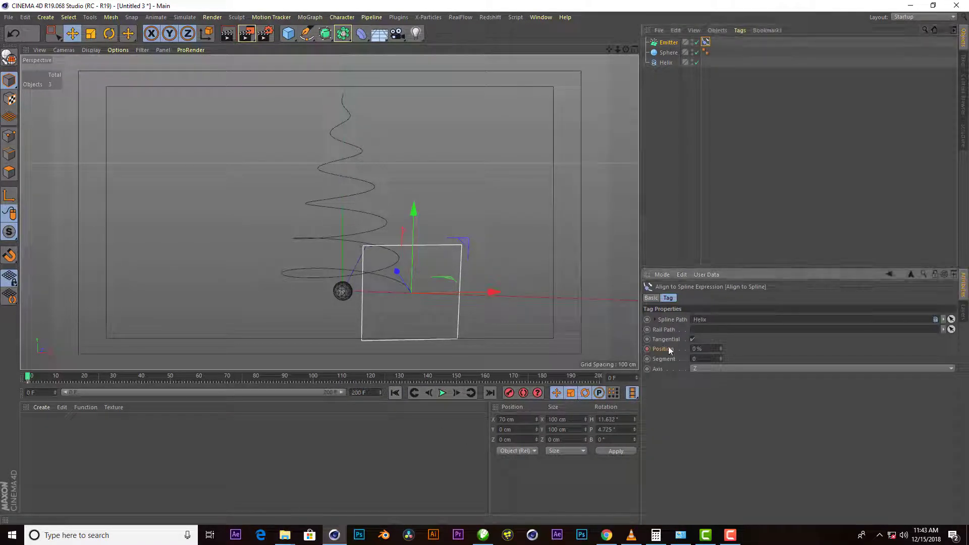
# Step: Keyframe the Emitter's spline position at 100% on frame 110 and play the climb
pyautogui.click(342, 380)
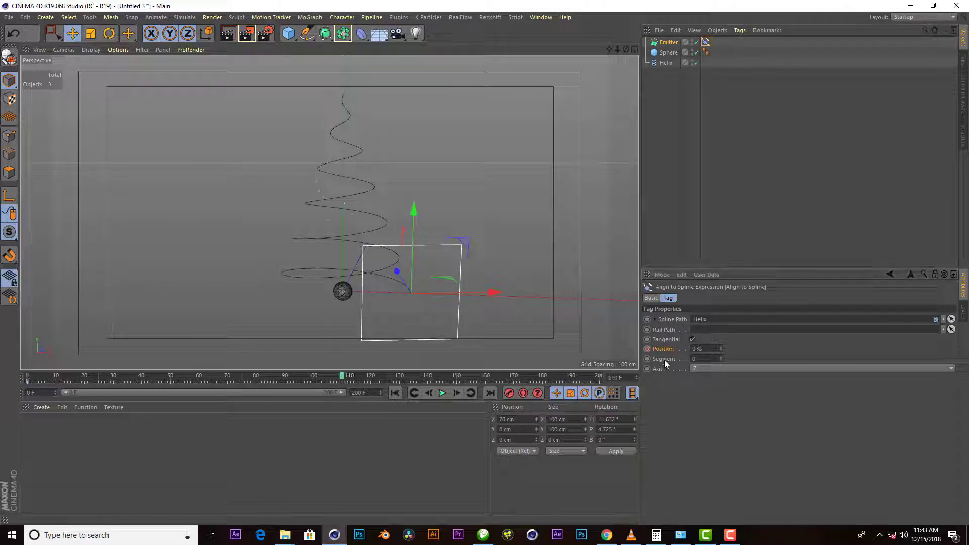
pyautogui.click(698, 349)
pyautogui.write('100')
pyautogui.press('Return')
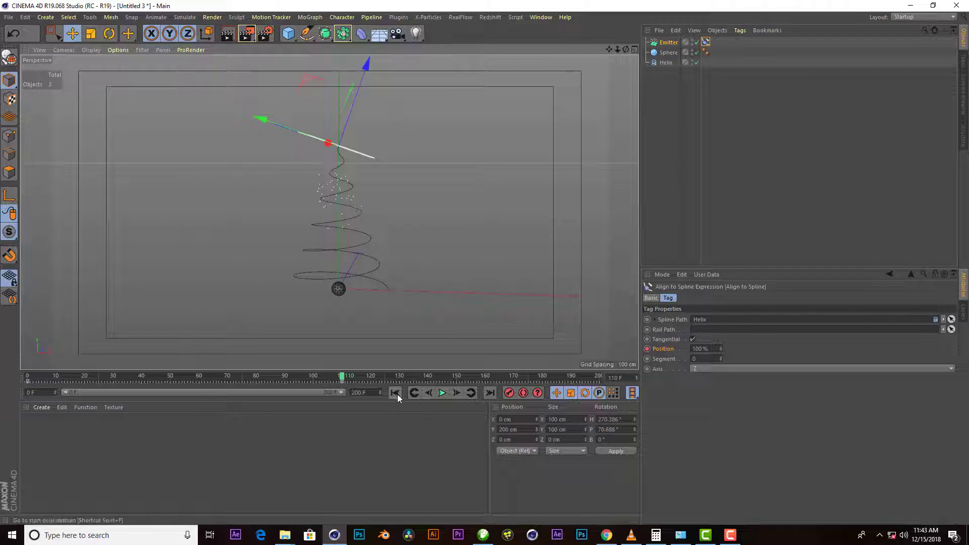
pyautogui.click(442, 393)
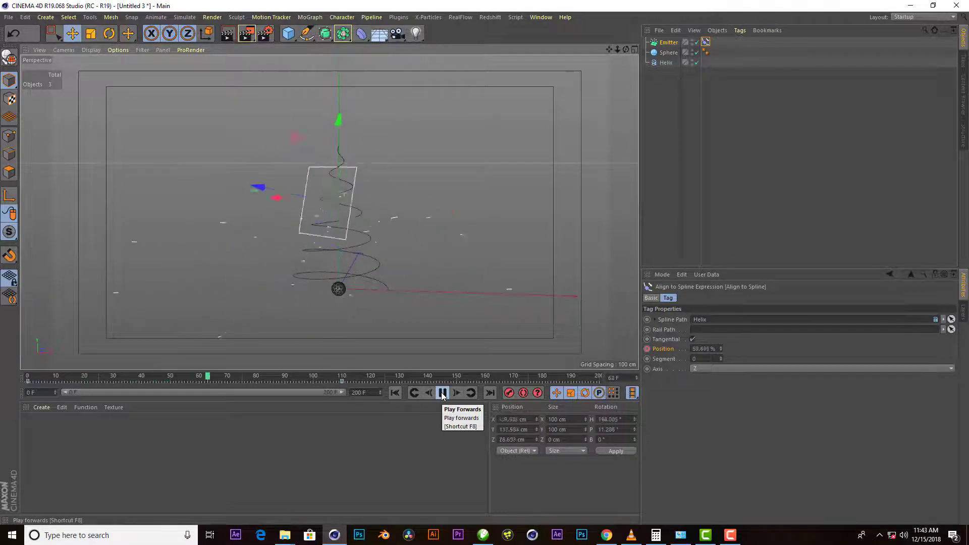
pyautogui.click(442, 393)
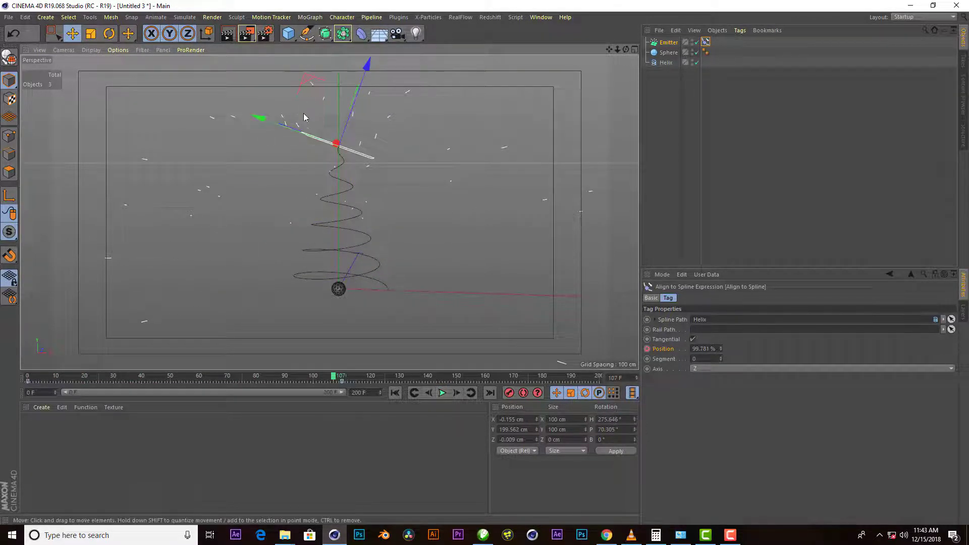
# Step: Set the Emitter's X and Y size to 1 cm and preview the emission
pyautogui.click(669, 43)
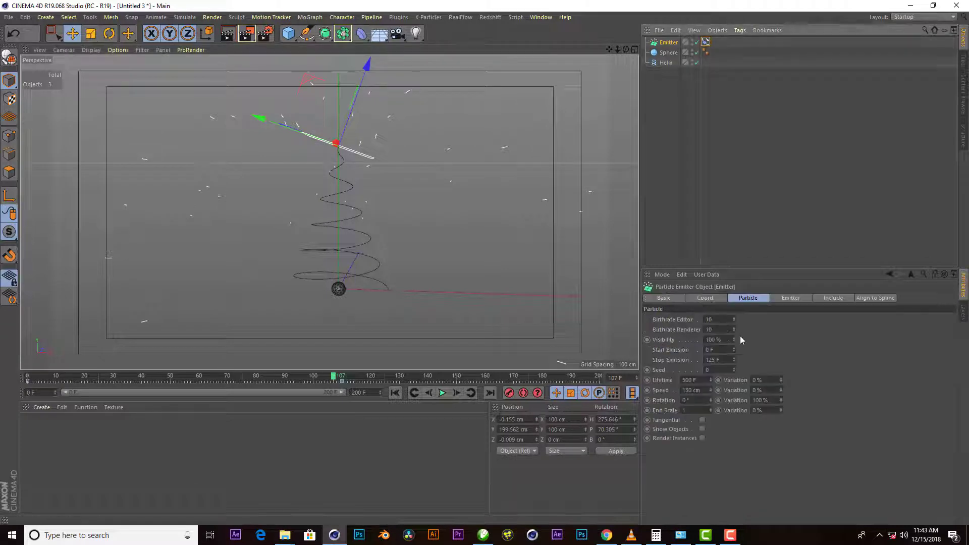
pyautogui.click(790, 298)
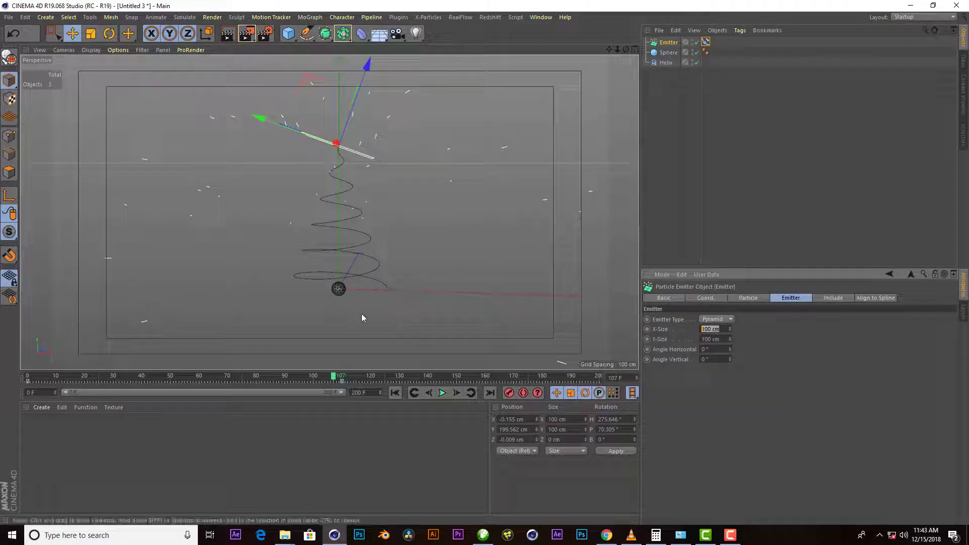
pyautogui.write('1')
pyautogui.press('Tab')
pyautogui.write('1')
pyautogui.press('Tab')
pyautogui.click(395, 392)
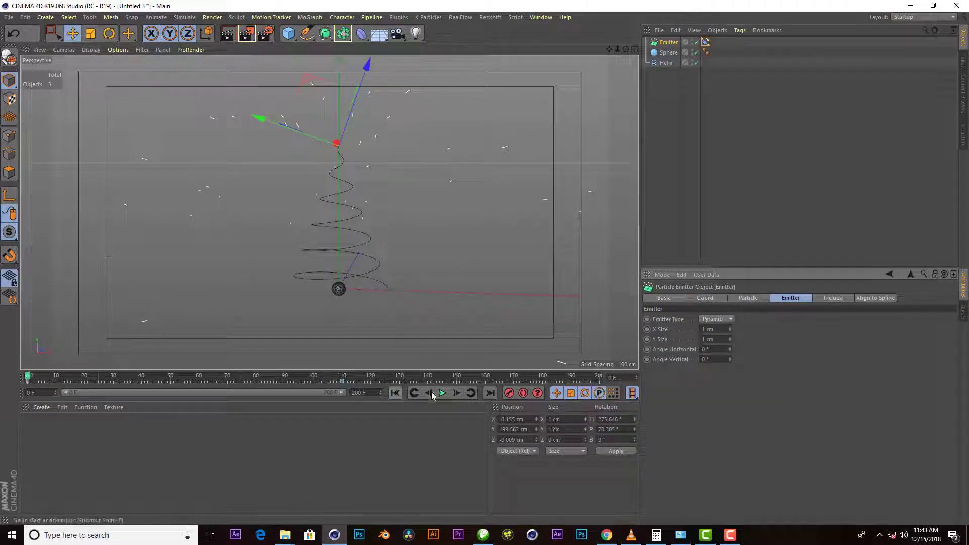
pyautogui.click(442, 393)
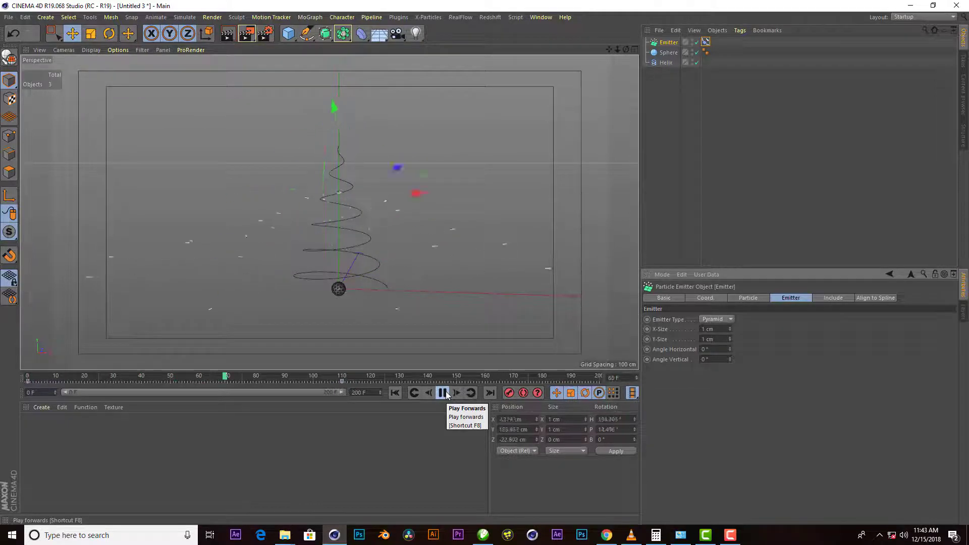
pyautogui.click(443, 393)
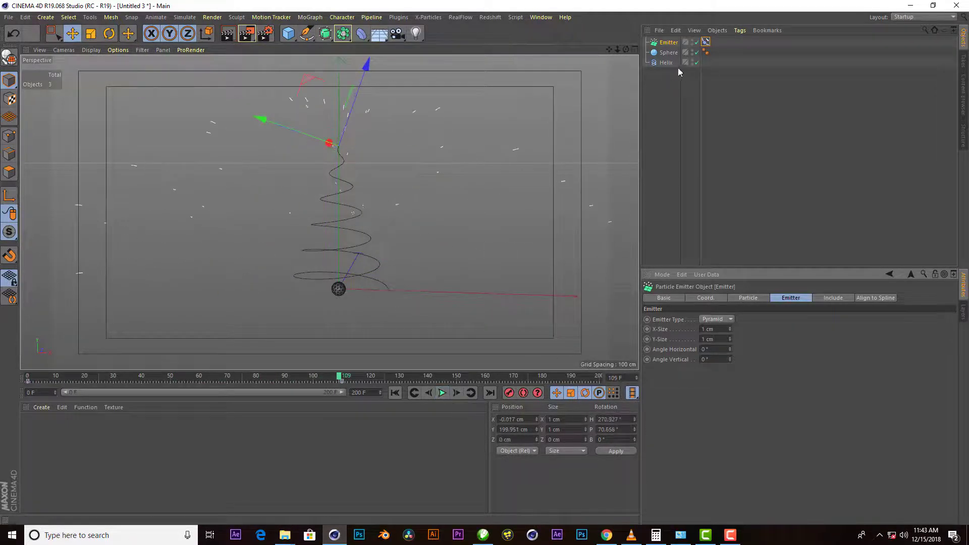
# Step: Set particle speed to 0 cm and birthrate to 500, then preview the dense trail
pyautogui.click(748, 297)
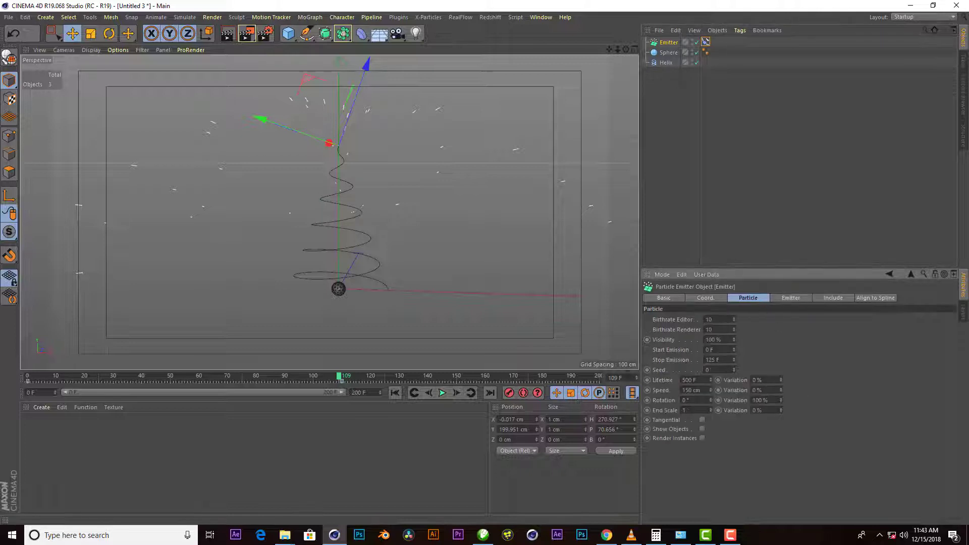
pyautogui.click(704, 391)
pyautogui.write('0')
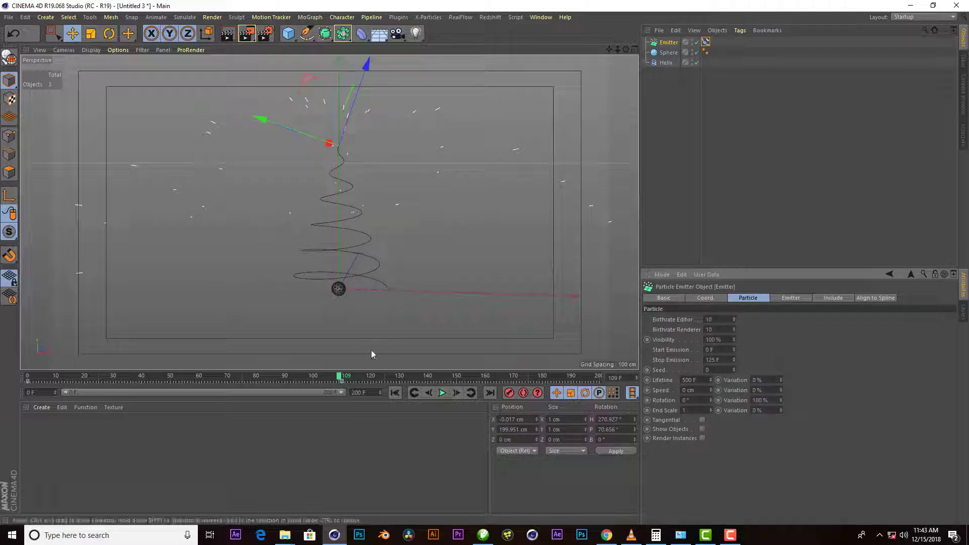
pyautogui.press('Tab')
pyautogui.write('500')
pyautogui.press('Tab')
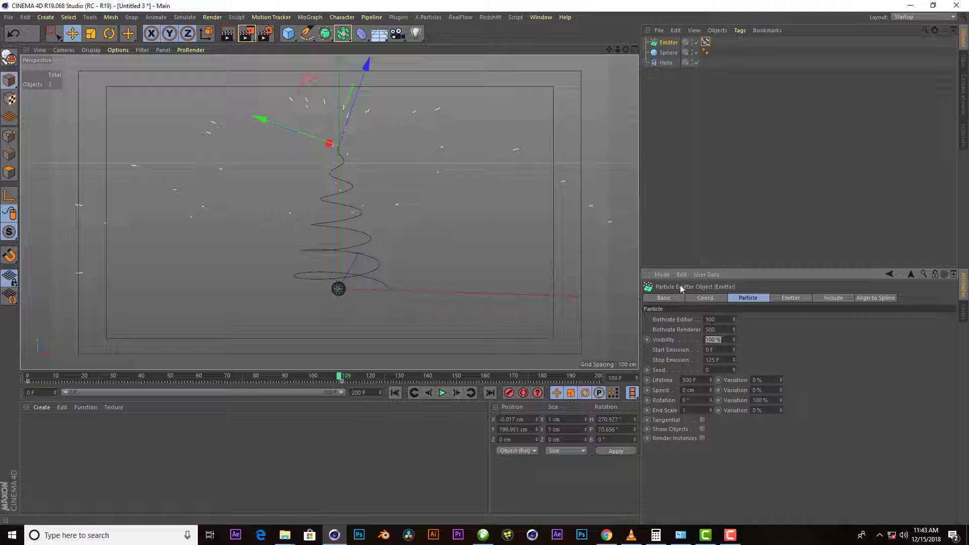
pyautogui.click(394, 392)
pyautogui.click(442, 393)
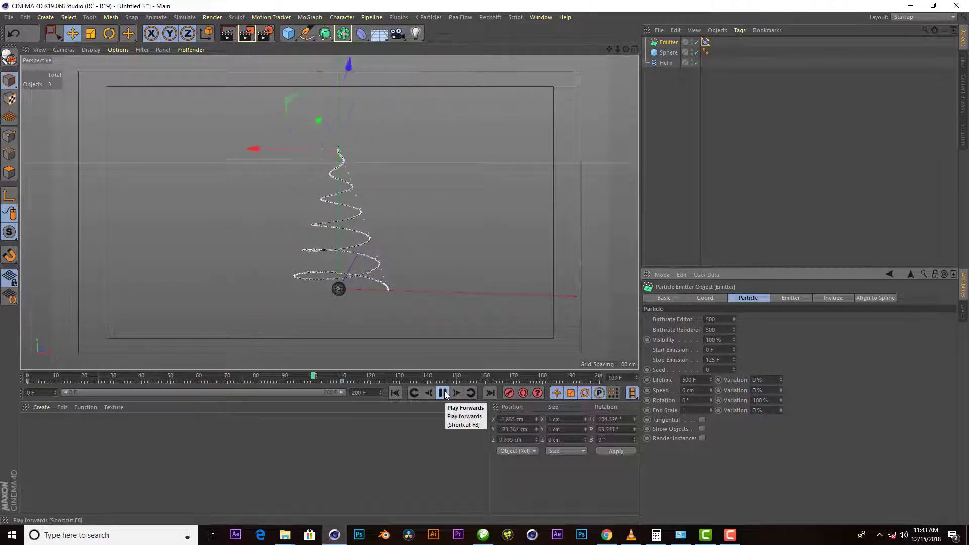
pyautogui.click(442, 392)
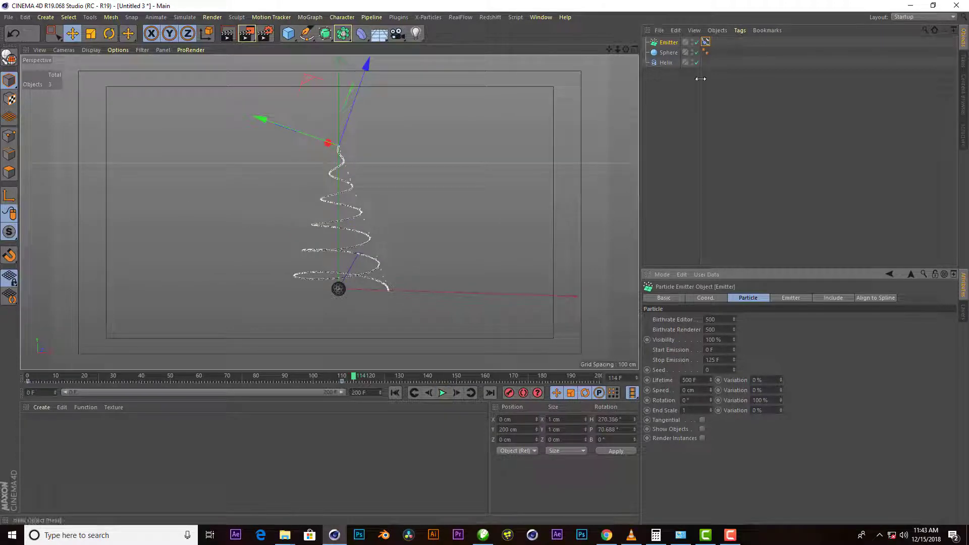
pyautogui.click(286, 179)
# Step: Add a Cloner cloning onto the Emitter's particles, with the Sphere as its child
pyautogui.click(310, 17)
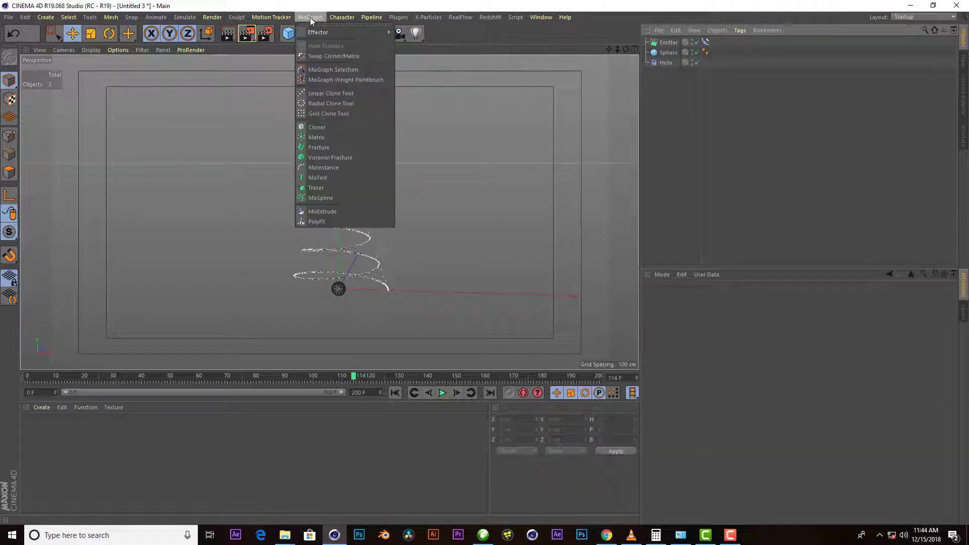
pyautogui.click(322, 125)
pyautogui.click(654, 62)
pyautogui.click(670, 52)
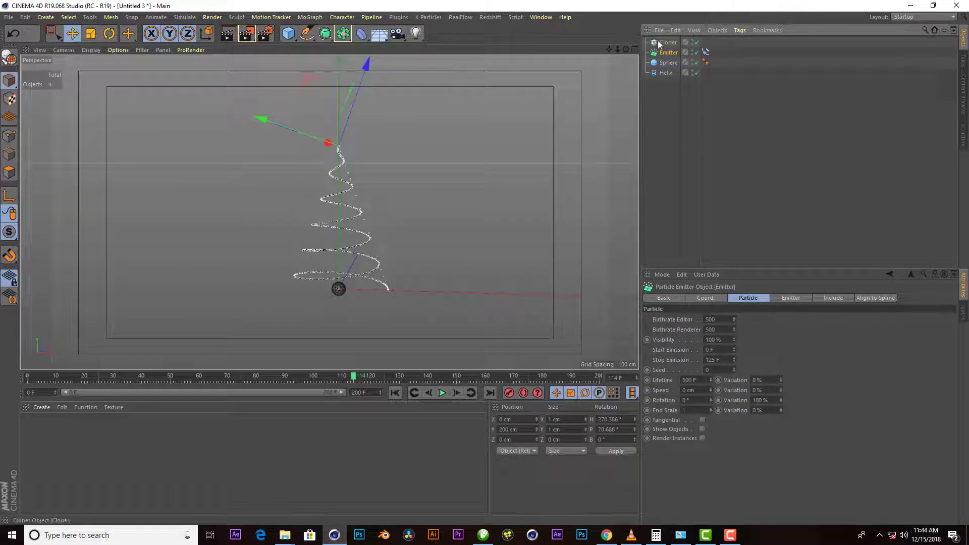
pyautogui.click(666, 42)
pyautogui.click(718, 297)
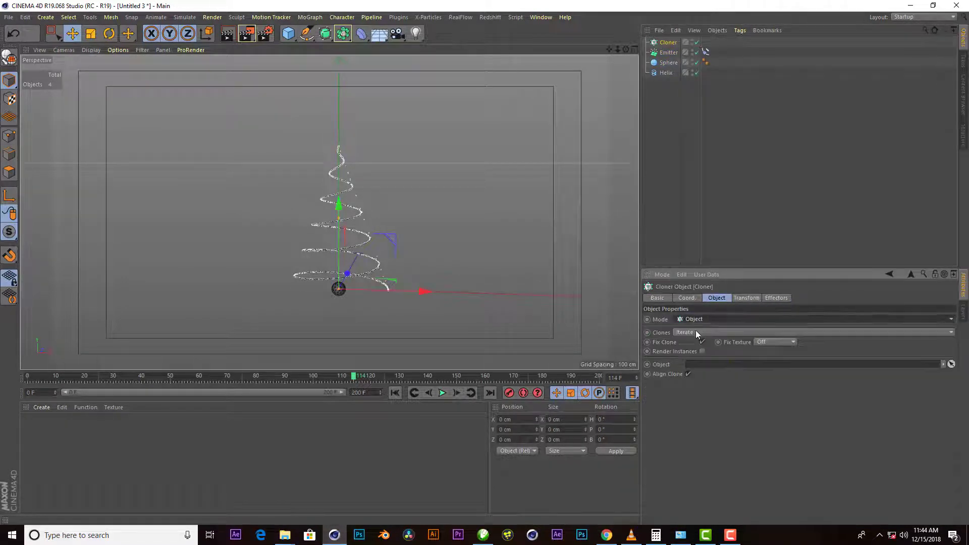
pyautogui.moveTo(669, 52); pyautogui.dragTo(723, 364)
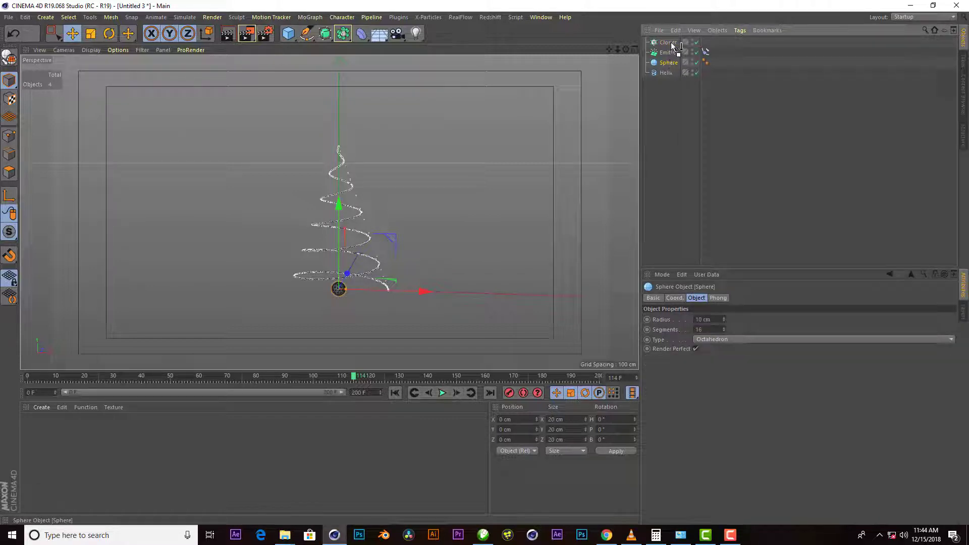
pyautogui.moveTo(662, 63); pyautogui.dragTo(671, 43)
# Step: Switch the viewport to Gouraud Shading and play the animation to watch the sphere tree build
pyautogui.click(91, 50)
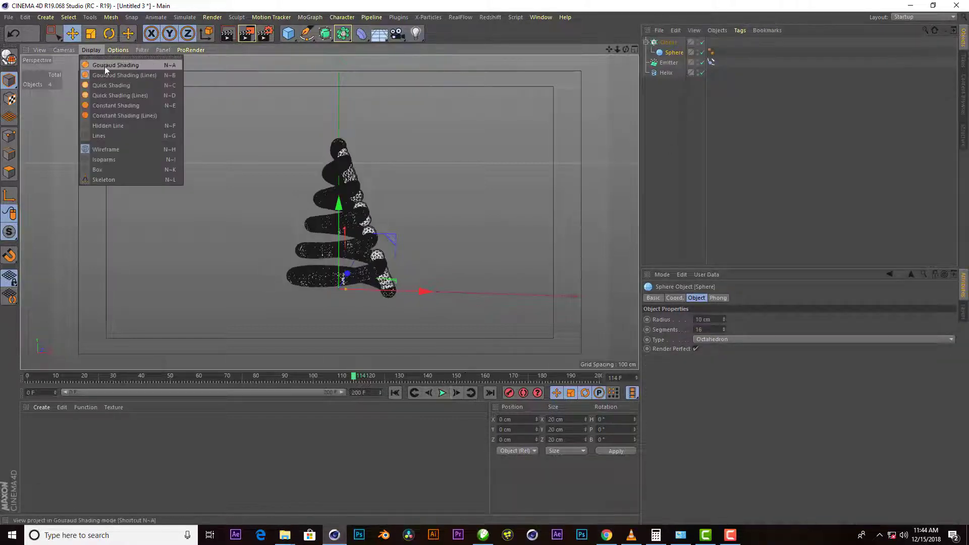
pyautogui.click(104, 64)
pyautogui.click(753, 191)
pyautogui.keyDown('alt'); pyautogui.moveTo(394, 265); pyautogui.dragTo(370, 248); pyautogui.keyUp('alt')
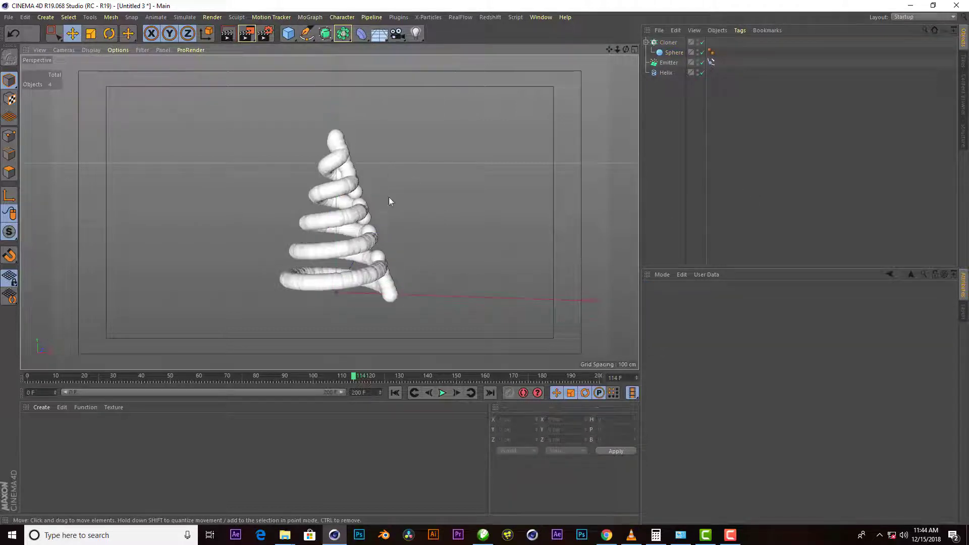
pyautogui.click(396, 393)
pyautogui.click(443, 393)
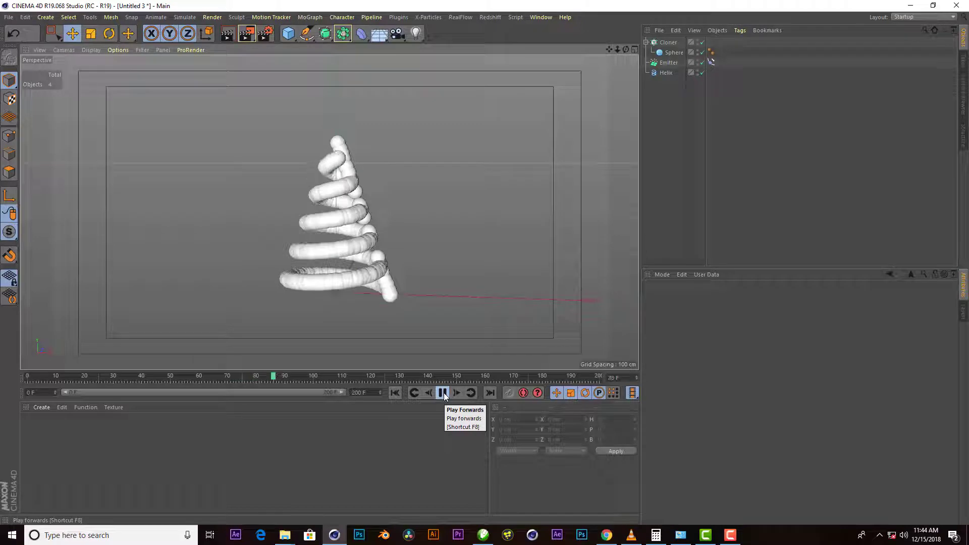
pyautogui.click(443, 393)
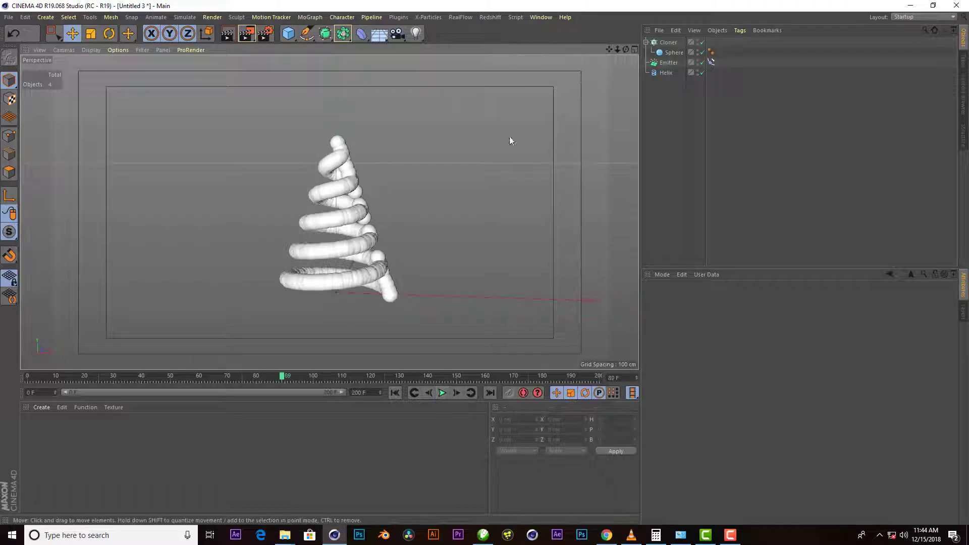
pyautogui.click(666, 63)
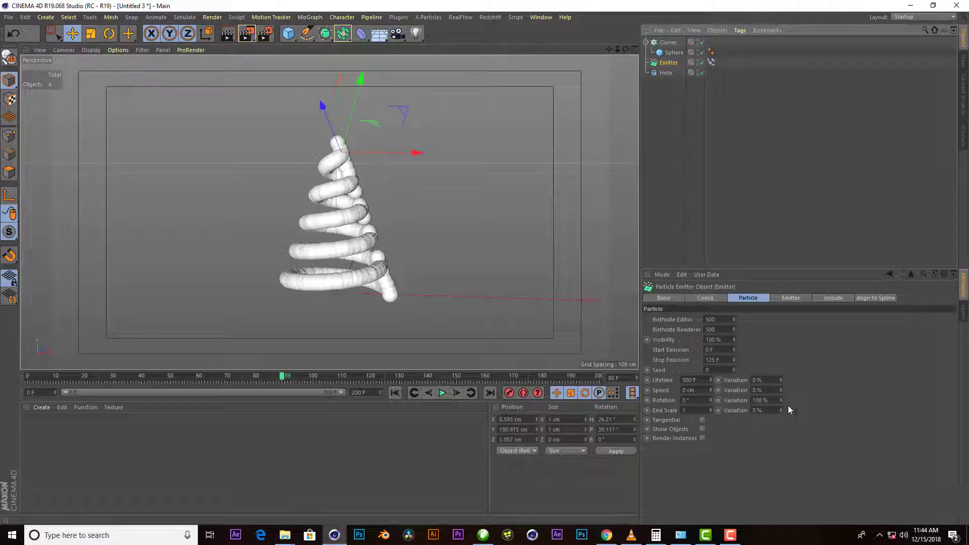
# Step: Add a Rigid Body dynamics tag to the Cloner and test the simulation
pyautogui.click(661, 46)
pyautogui.rightClick(661, 46)
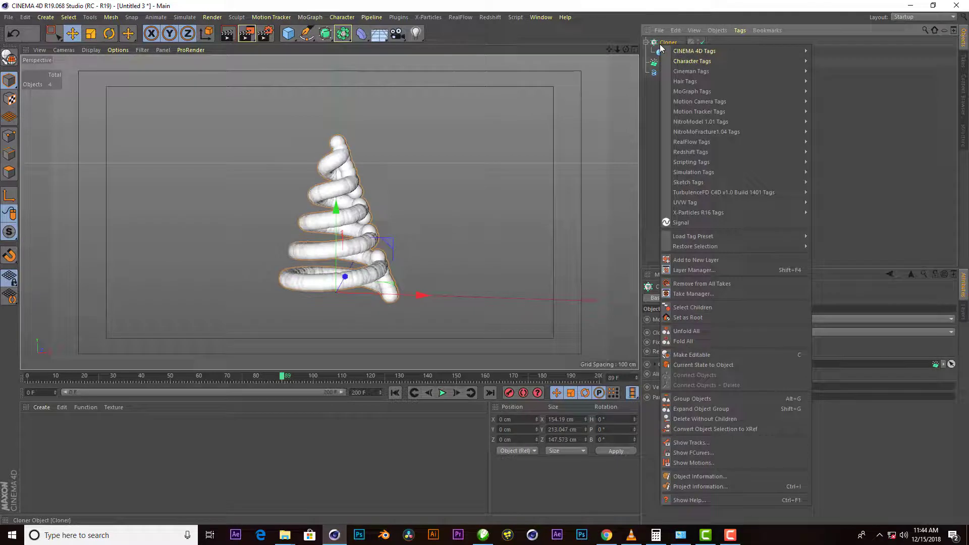
pyautogui.press('Escape')
pyautogui.rightClick(672, 45)
pyautogui.moveTo(705, 170)
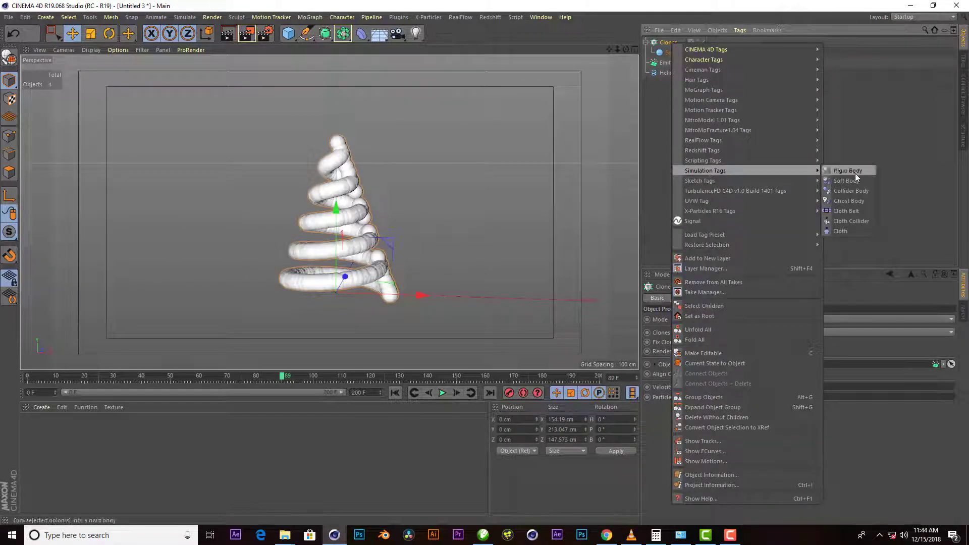
pyautogui.click(855, 173)
pyautogui.click(413, 394)
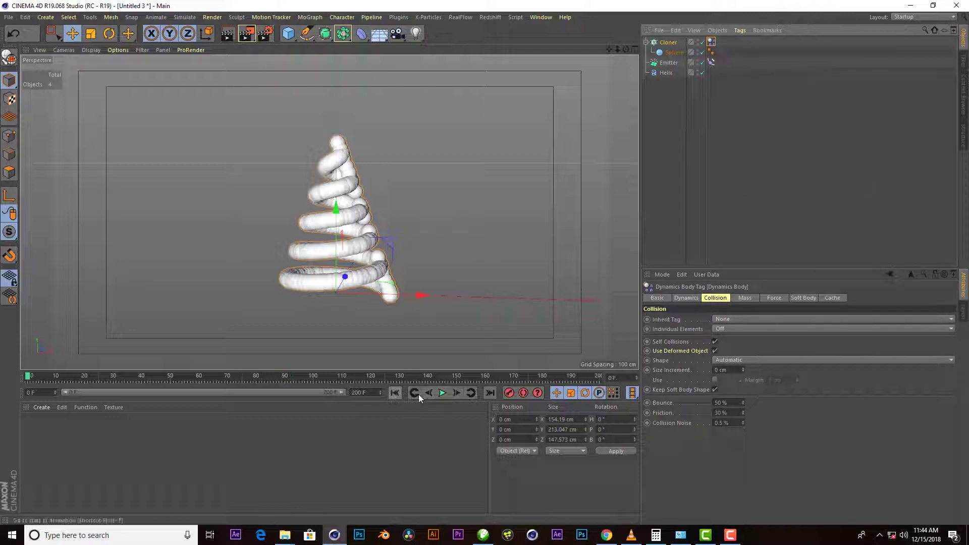
pyautogui.click(442, 393)
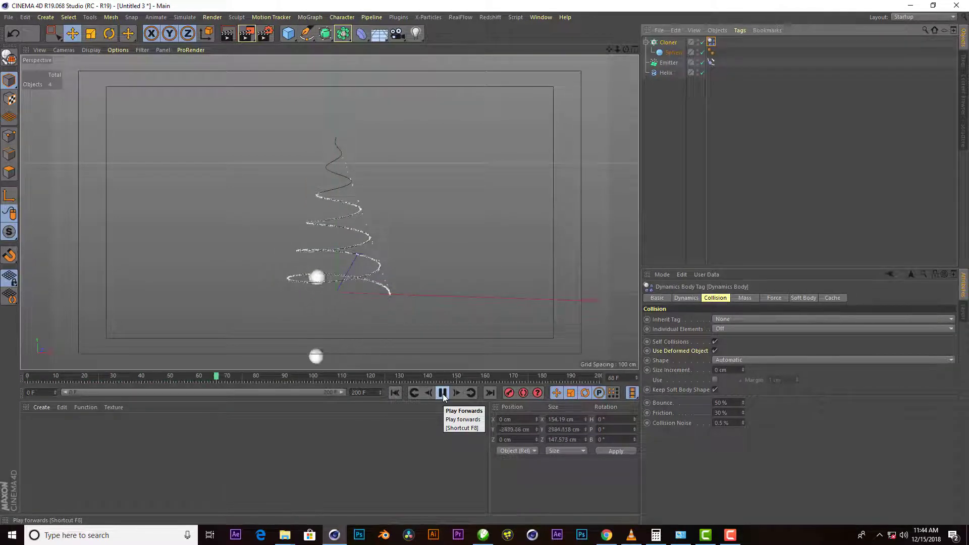
pyautogui.click(443, 393)
pyautogui.click(395, 393)
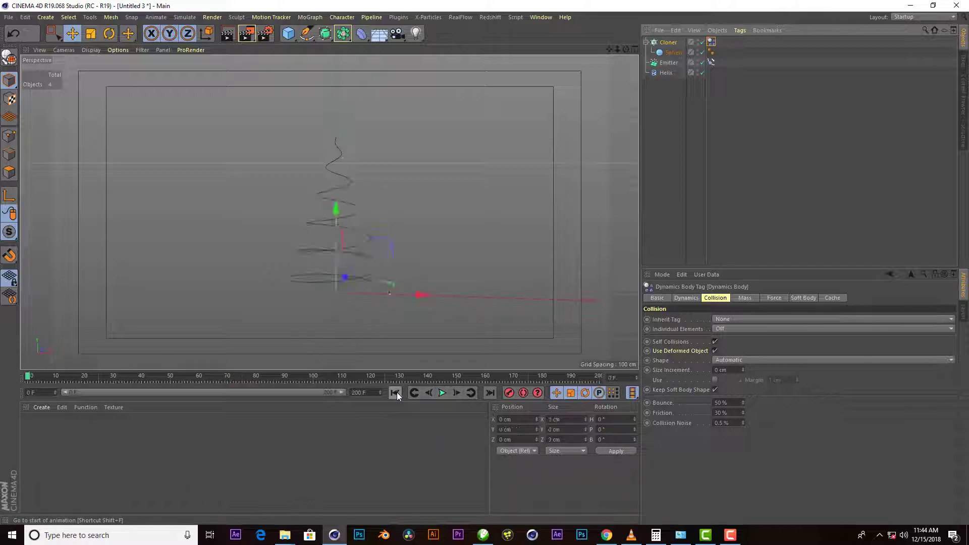
# Step: Set Individual Elements to Top Level and replay the simulation
pyautogui.click(727, 331)
pyautogui.click(732, 347)
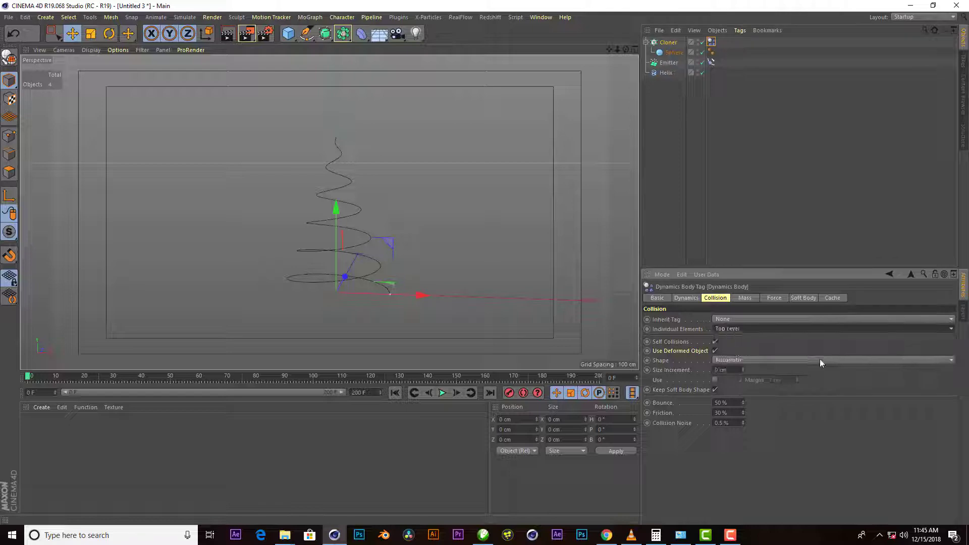
pyautogui.click(442, 393)
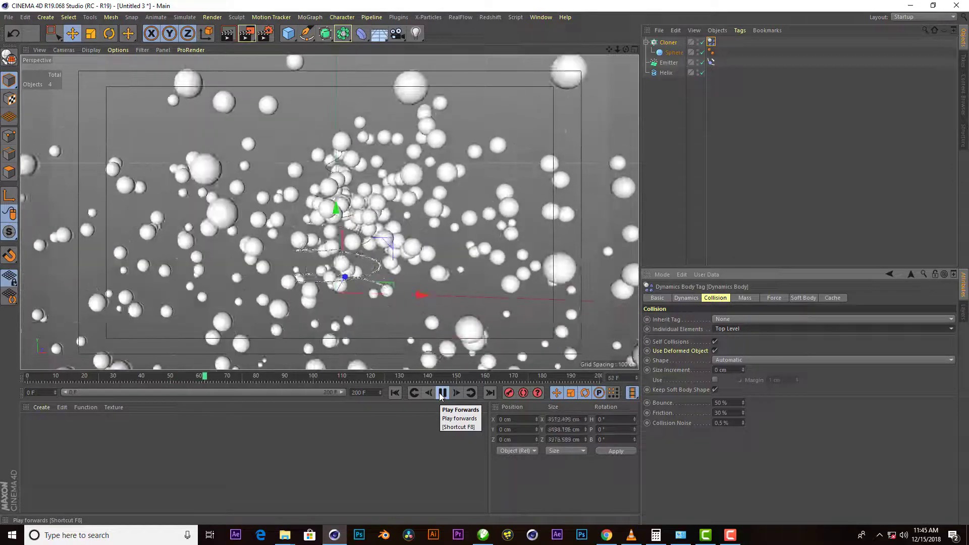
pyautogui.click(443, 394)
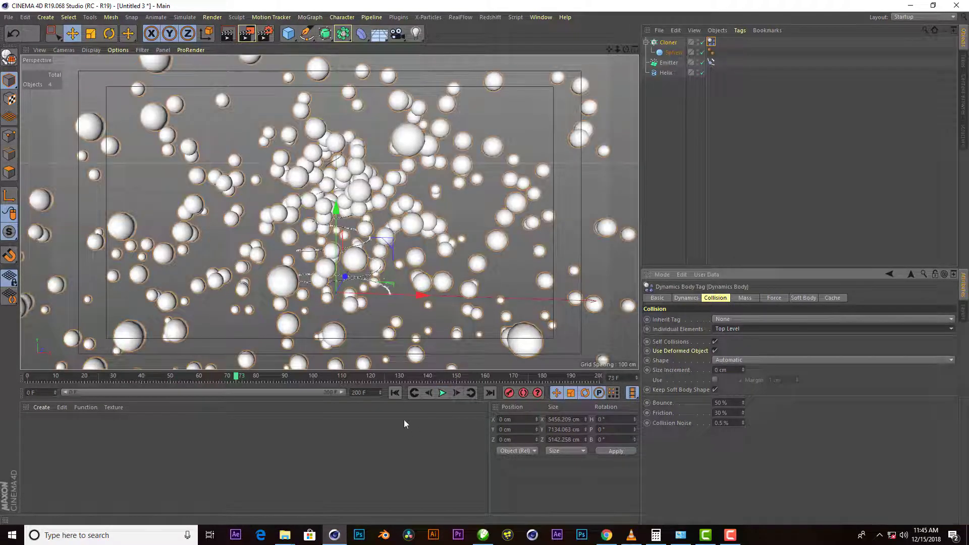
pyautogui.click(398, 396)
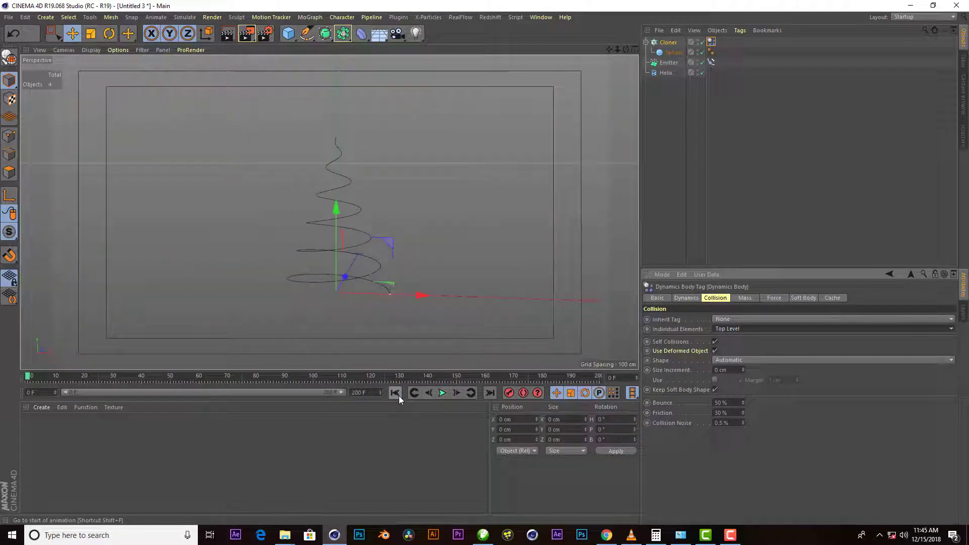
# Step: Set the Dynamics Body tag's Follow Position to 10 and Follow Rotation to 1
pyautogui.click(801, 298)
pyautogui.click(773, 299)
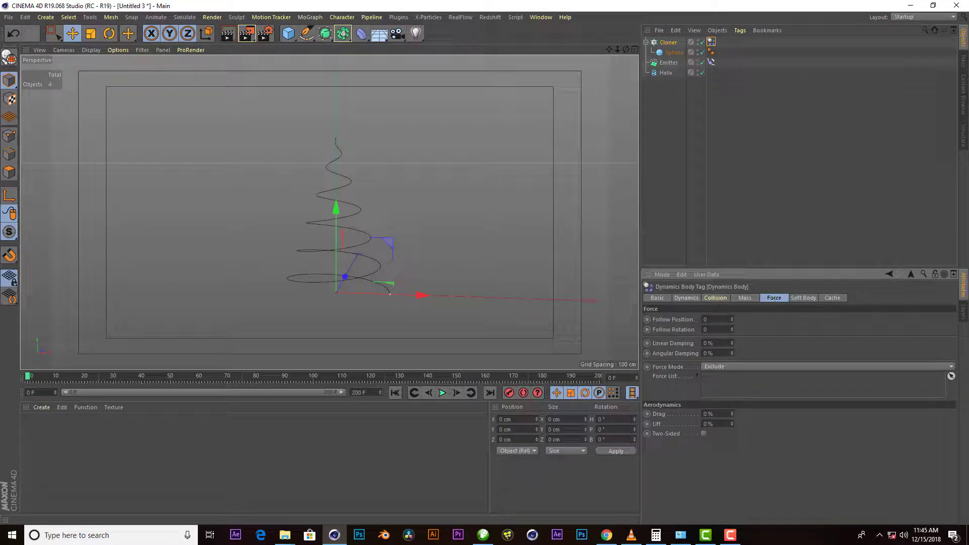
pyautogui.write('10')
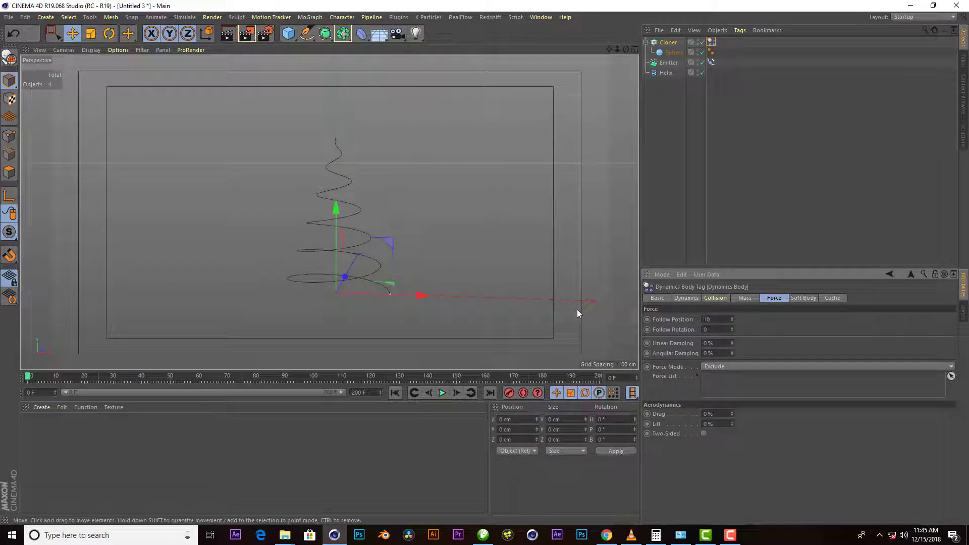
# Step: Play the simulation twice to watch the sphere clones pack into a dense clump
pyautogui.click(443, 392)
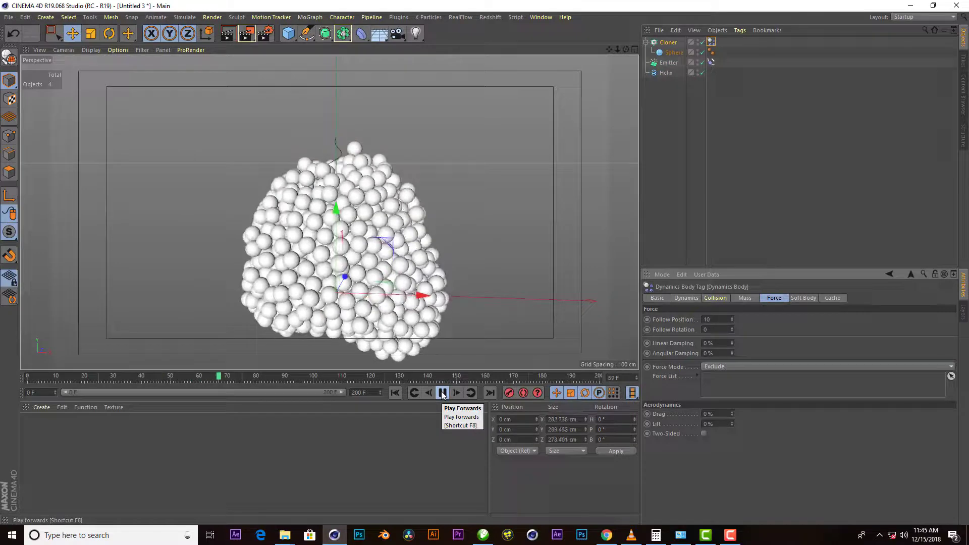
pyautogui.click(443, 393)
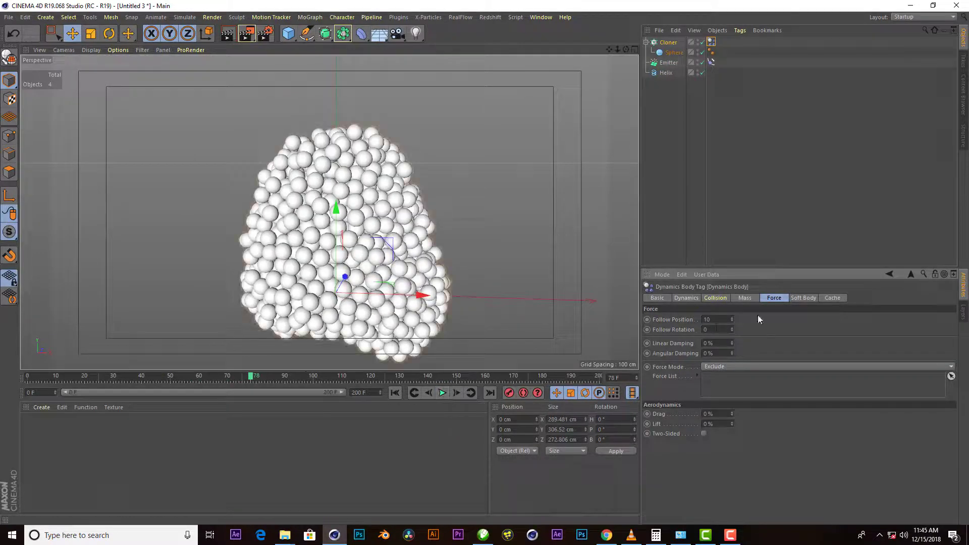
pyautogui.click(395, 393)
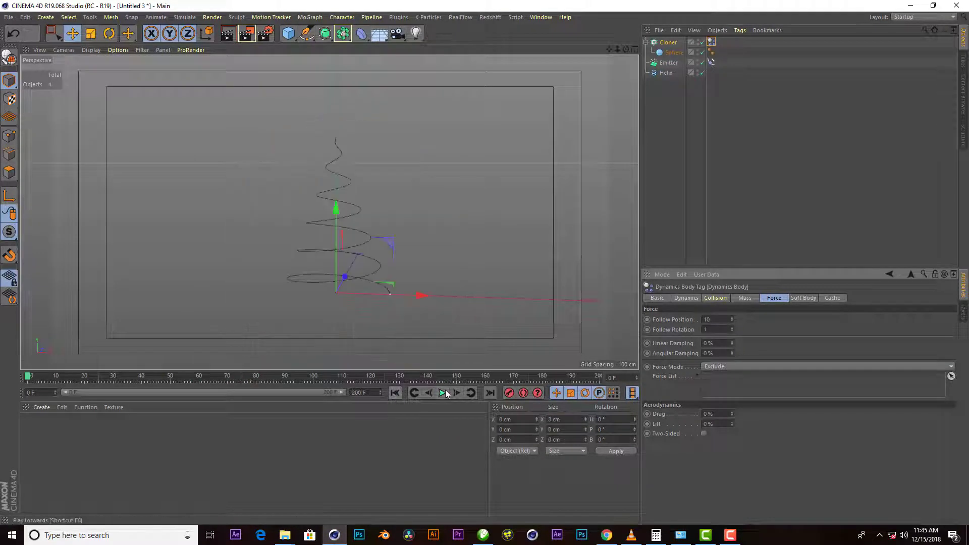
pyautogui.click(442, 393)
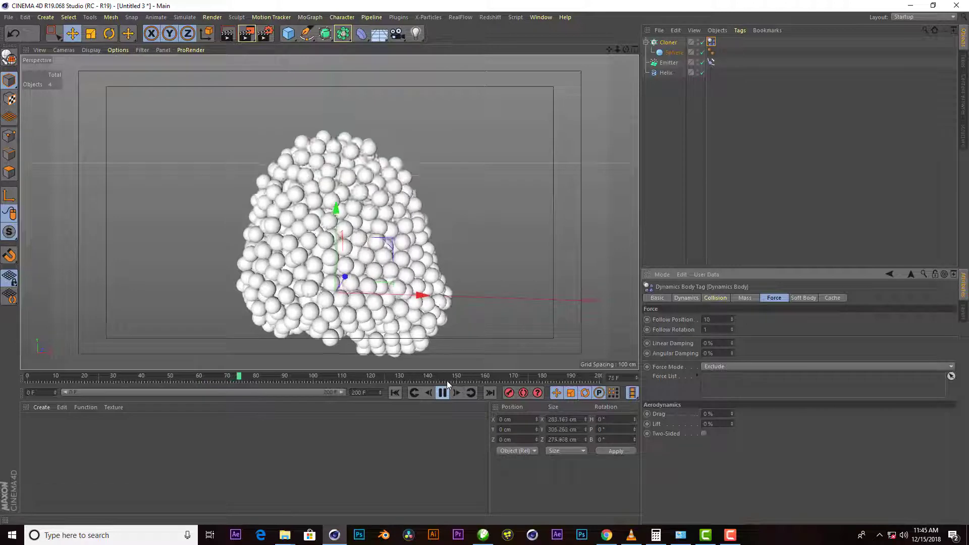
pyautogui.click(443, 392)
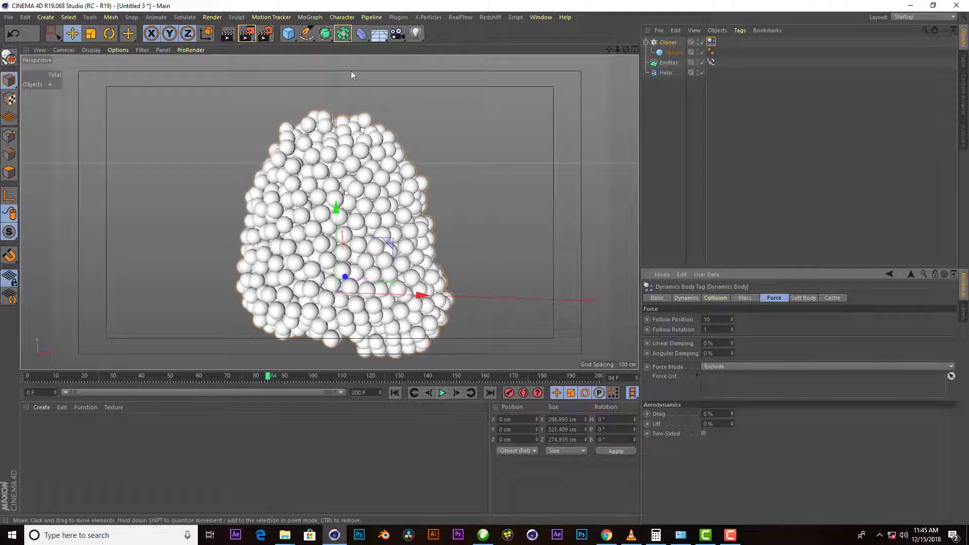
pyautogui.click(395, 393)
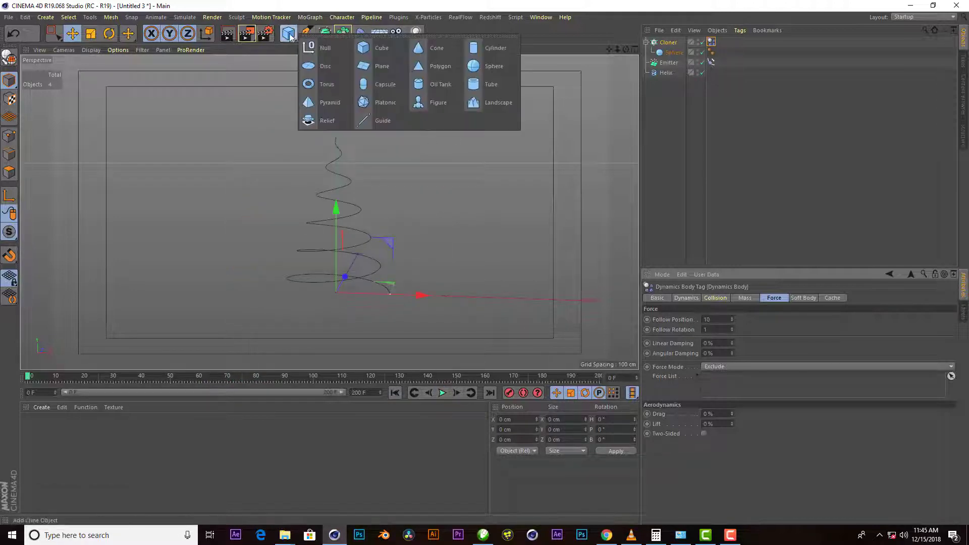
# Step: Add a disc ground, scale it to about 899 cm, and make it a collider
pyautogui.moveTo(289, 33); pyautogui.dragTo(331, 77)
pyautogui.click(91, 33)
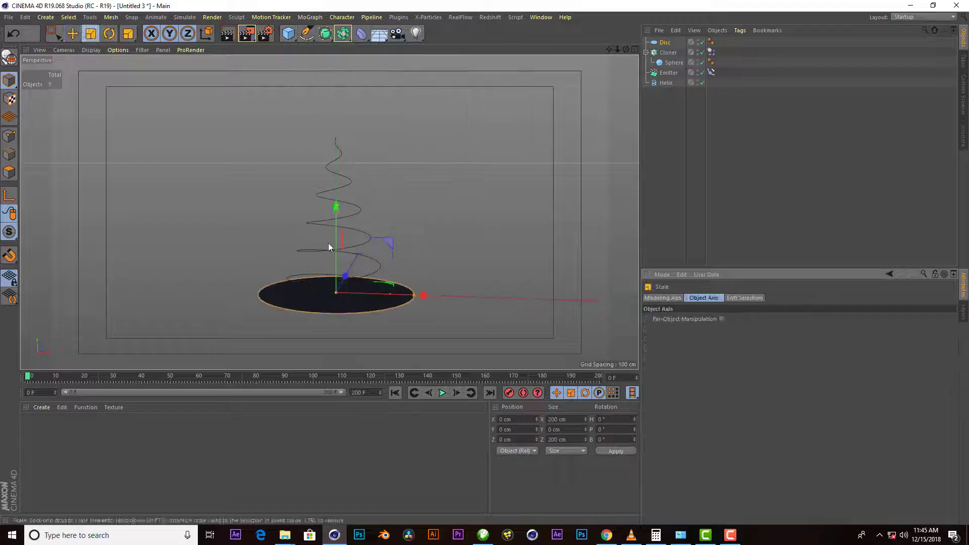
pyautogui.moveTo(328, 244); pyautogui.dragTo(452, 238)
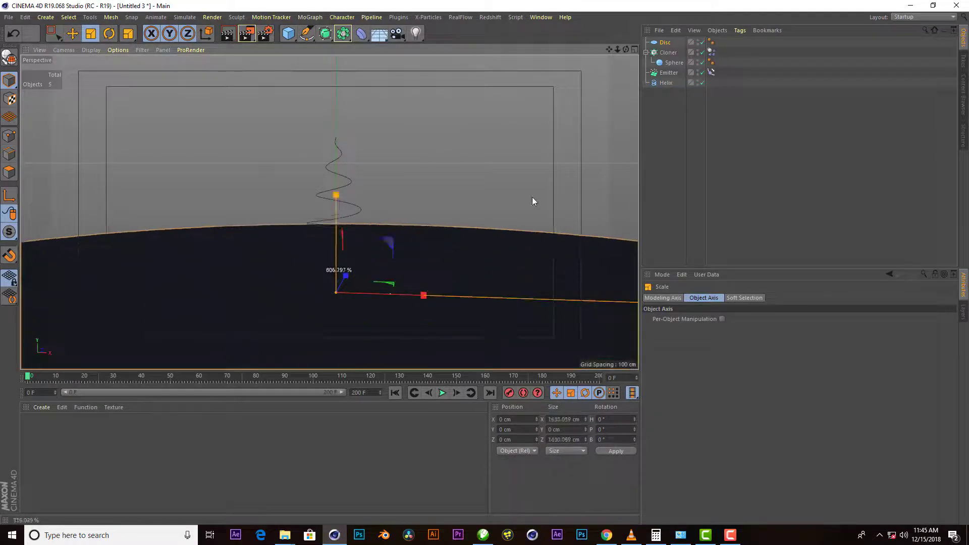
pyautogui.rightClick(668, 43)
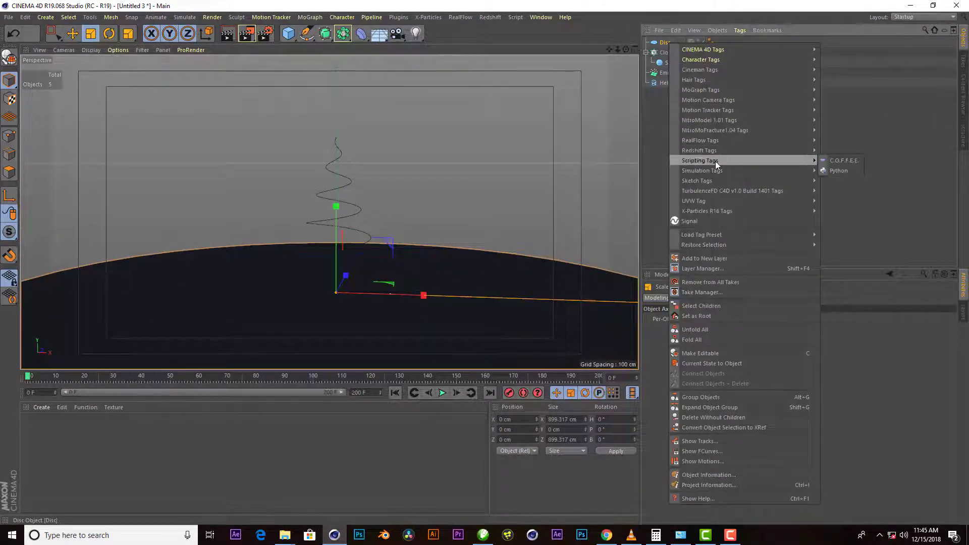
pyautogui.moveTo(701, 170)
pyautogui.click(853, 192)
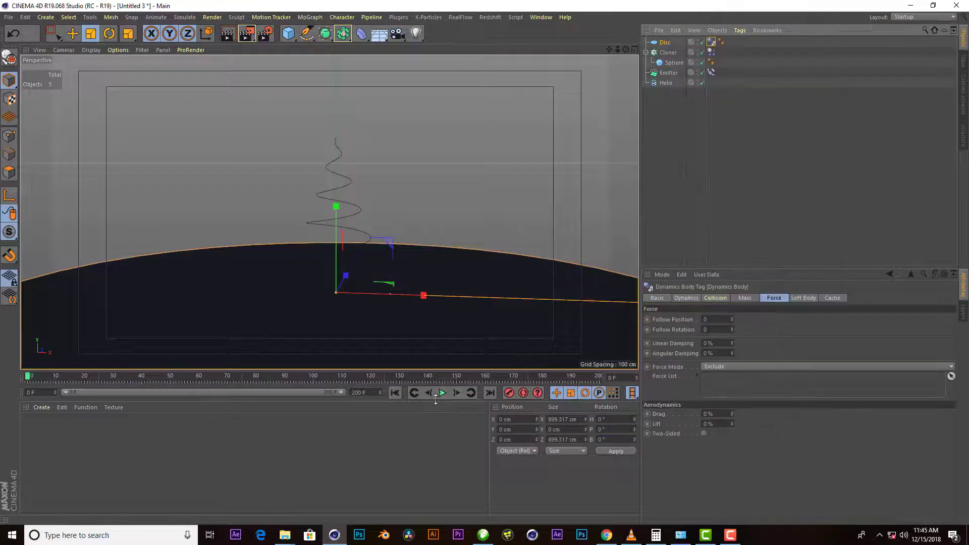
# Step: Replay the simulation with the Cloner selected to watch spheres pile onto the disc
pyautogui.click(443, 393)
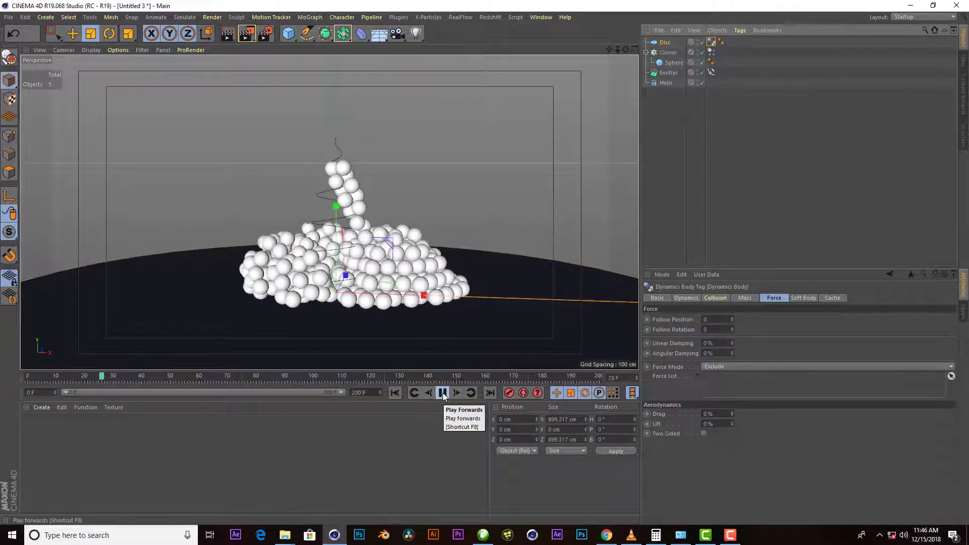
pyautogui.click(442, 393)
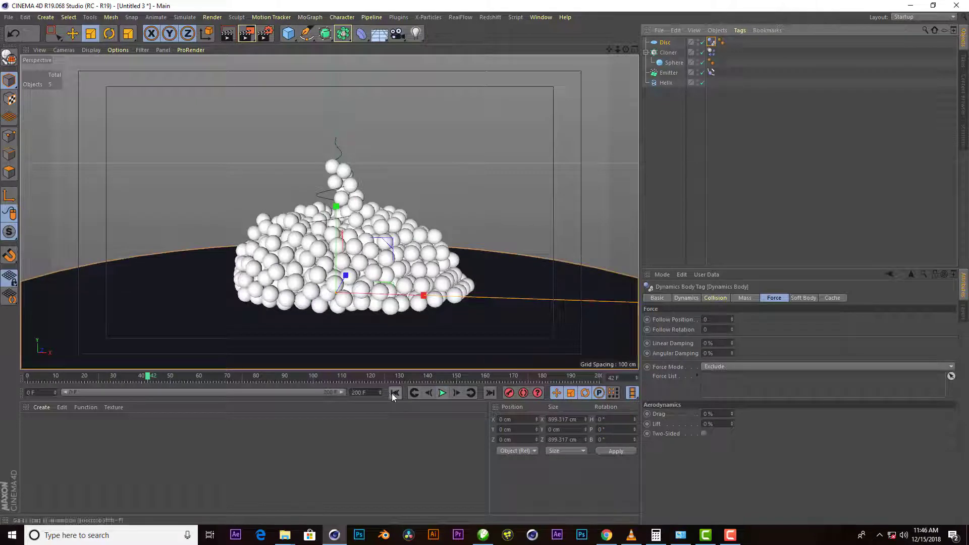
pyautogui.click(394, 393)
pyautogui.click(754, 143)
pyautogui.click(666, 62)
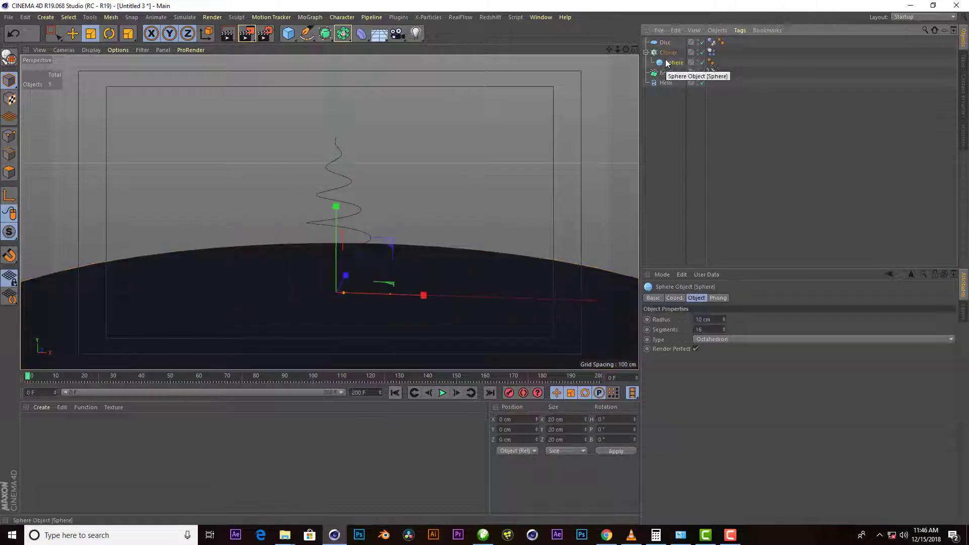
pyautogui.click(667, 54)
pyautogui.click(442, 393)
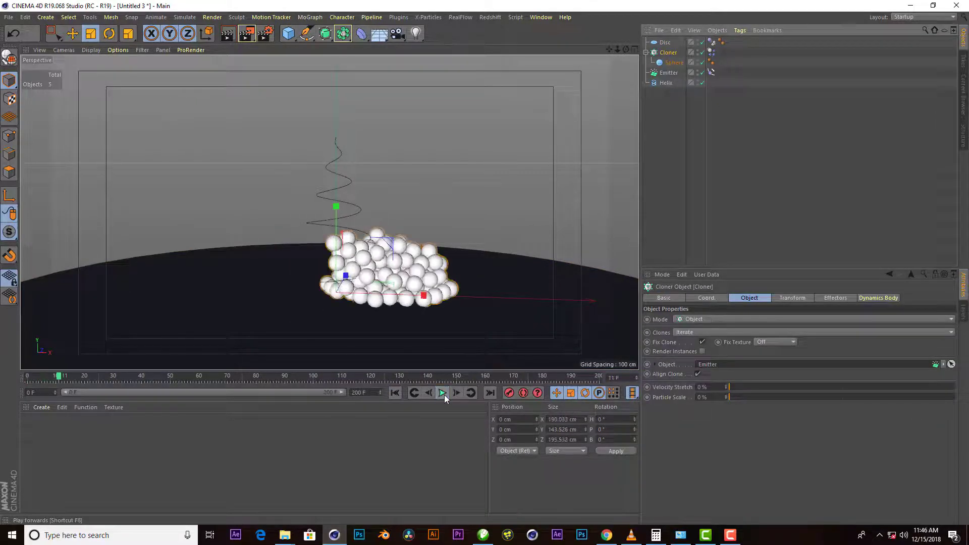
# Step: Set the Emitter's Start Emission to frame 10 and replay the animation
pyautogui.click(673, 73)
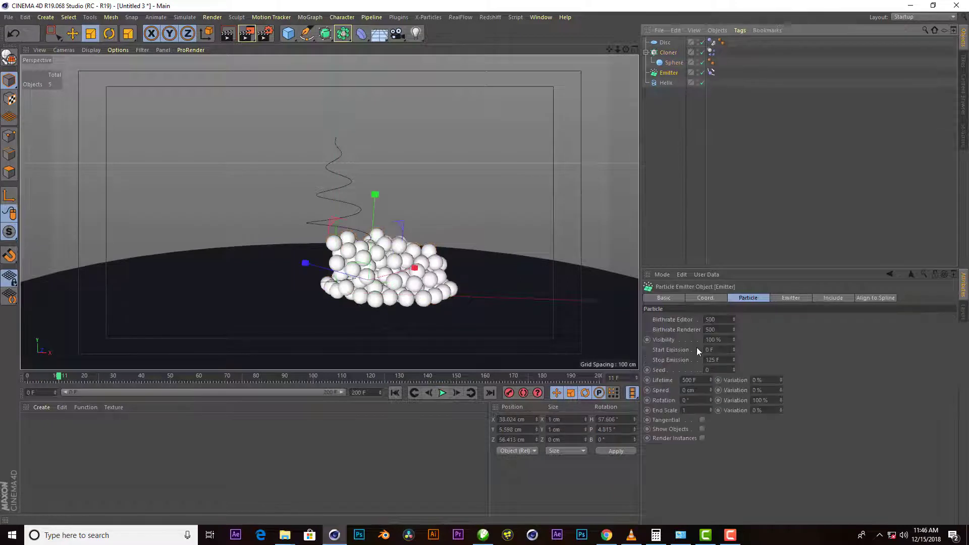
pyautogui.click(729, 350)
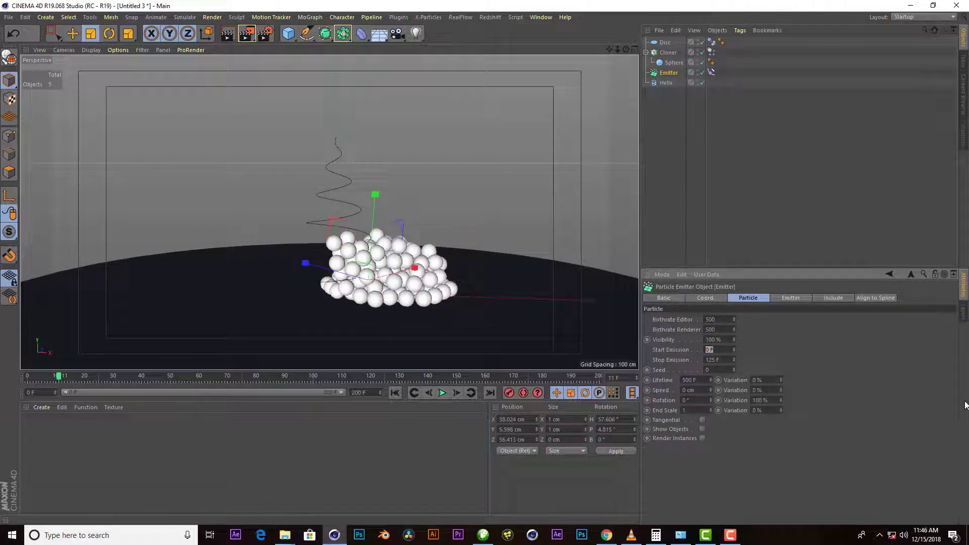
pyautogui.write('10')
pyautogui.click(394, 393)
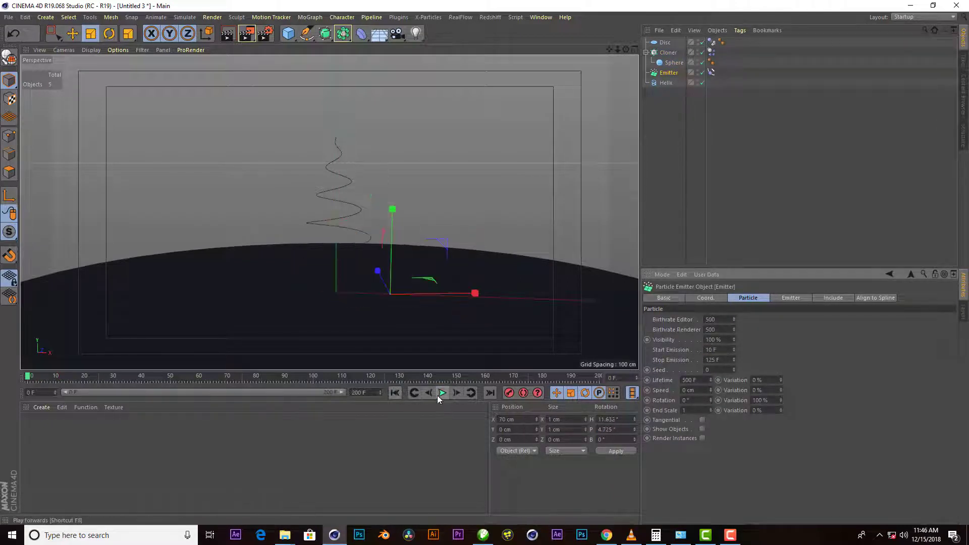
pyautogui.click(441, 393)
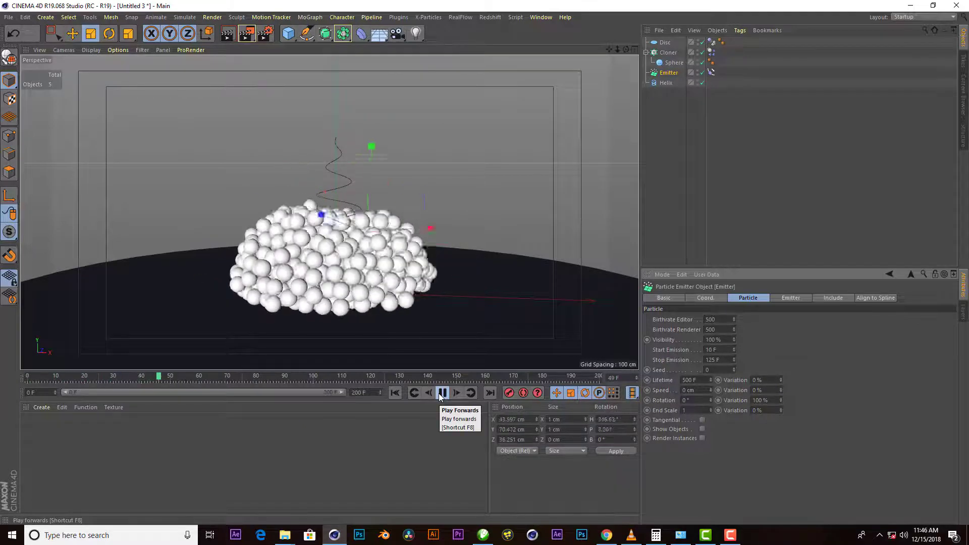
pyautogui.click(441, 394)
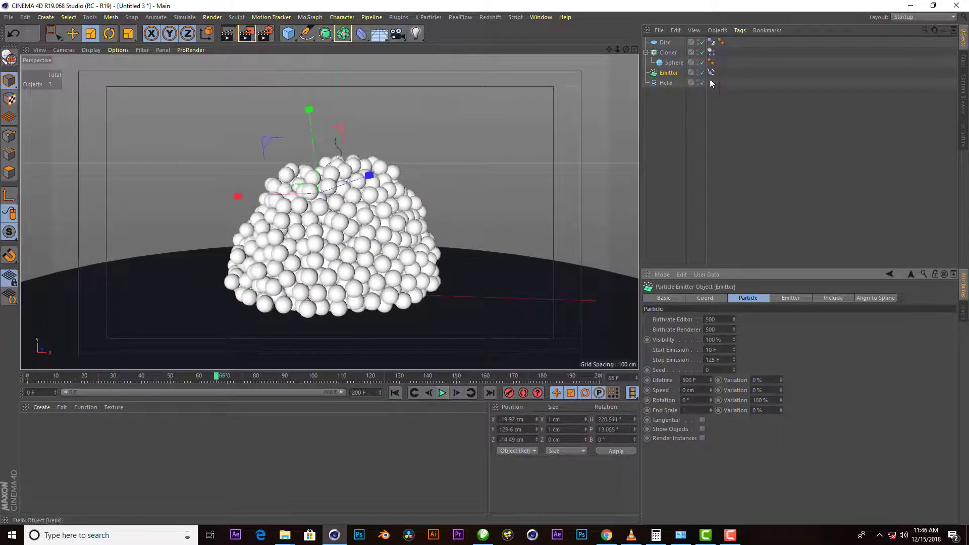
# Step: Set both Emitter birthrates to 300 and replay the animation
pyautogui.click(673, 62)
pyautogui.click(668, 72)
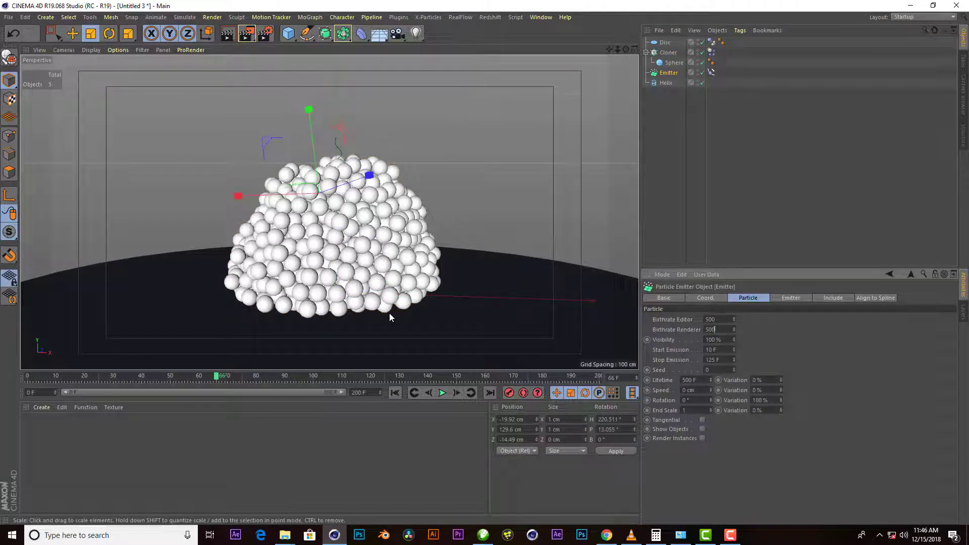
pyautogui.write('300')
pyautogui.click(395, 393)
pyautogui.click(441, 393)
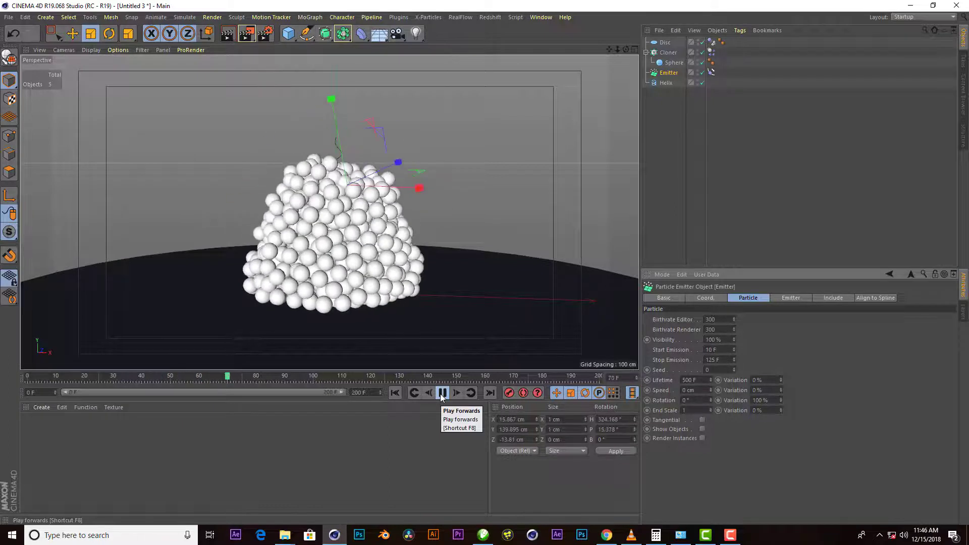
pyautogui.click(442, 393)
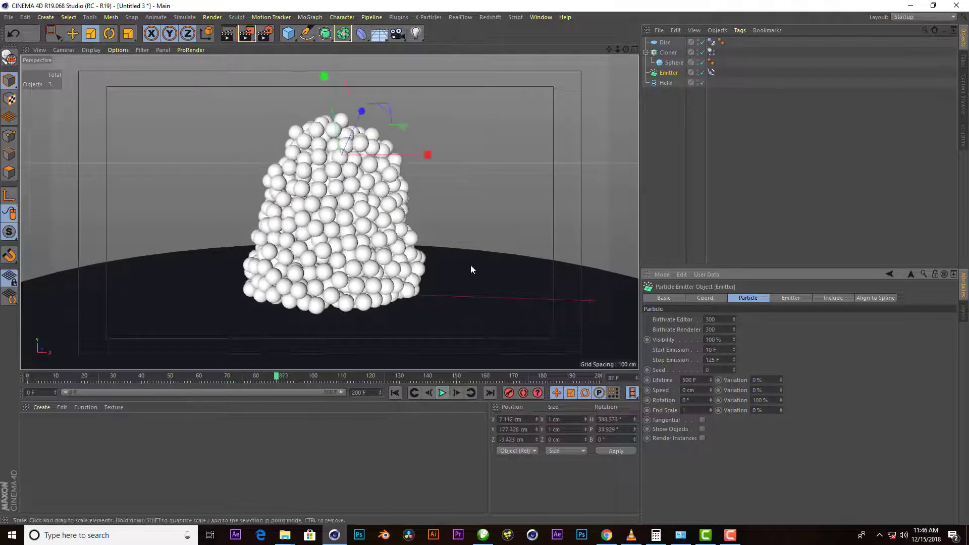
# Step: Set the Sphere radius to 7 cm and replay the animation
pyautogui.click(674, 63)
pyautogui.write('7')
pyautogui.press('Return')
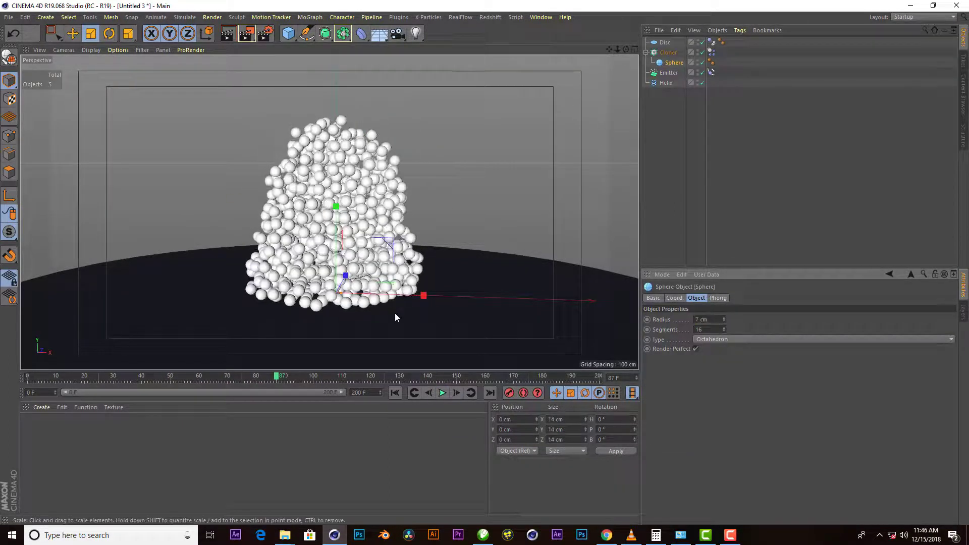
pyautogui.click(395, 393)
pyautogui.click(442, 393)
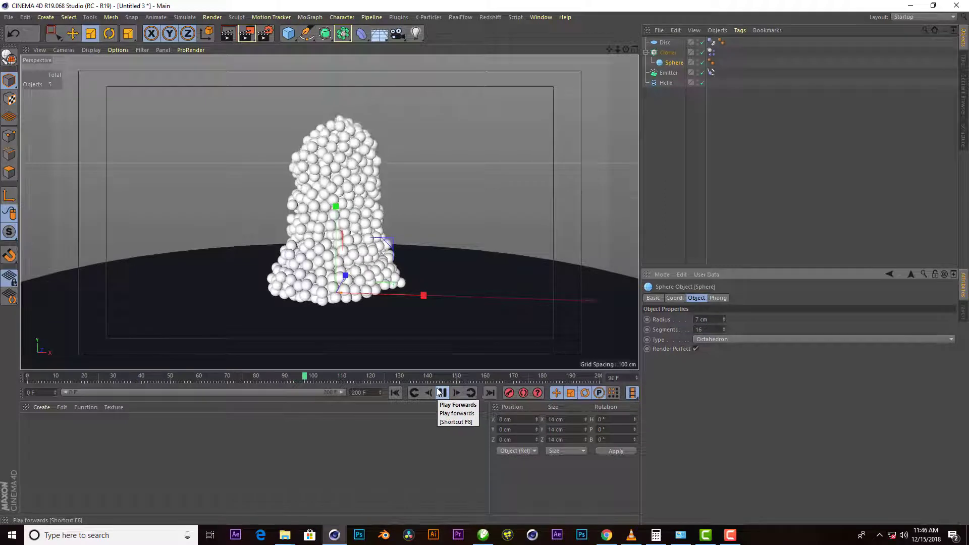
pyautogui.click(441, 393)
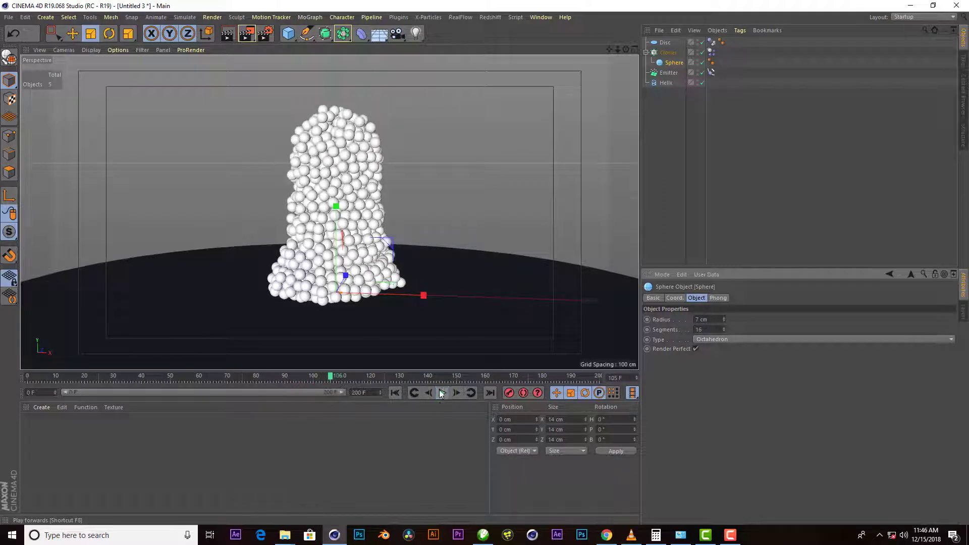
pyautogui.click(667, 72)
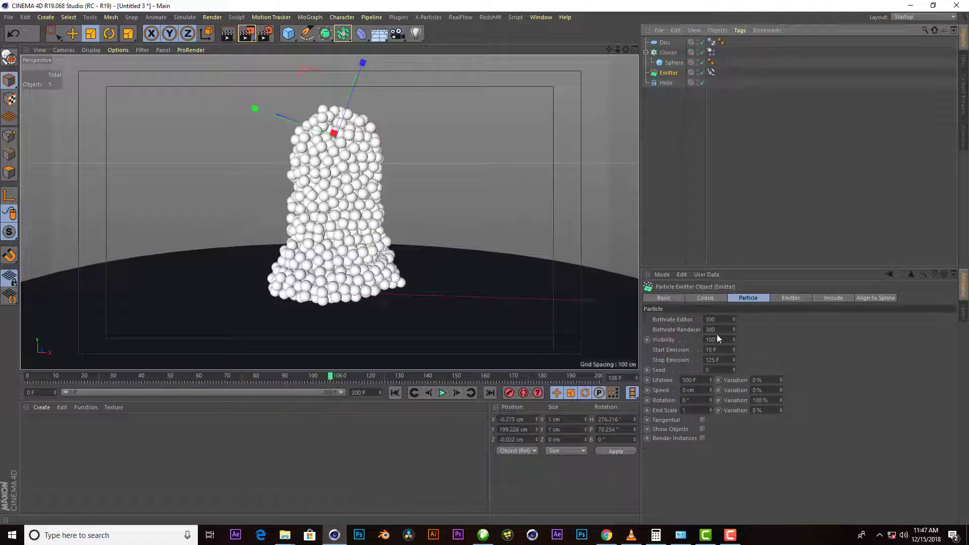
# Step: Keyframe Emitter Visibility at 100% on frame 0 and 0% on frame 100, then replay
pyautogui.click(716, 337)
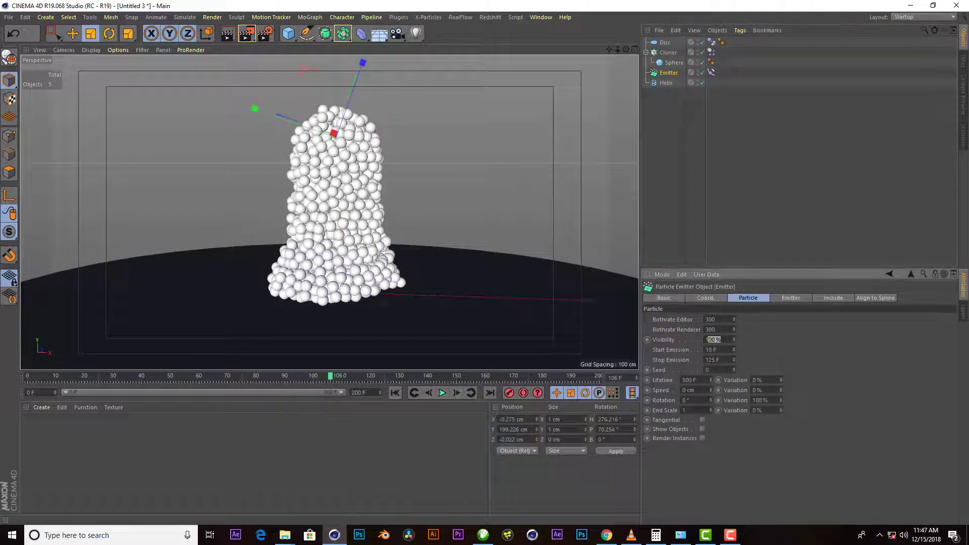
pyautogui.click(394, 393)
pyautogui.click(647, 340)
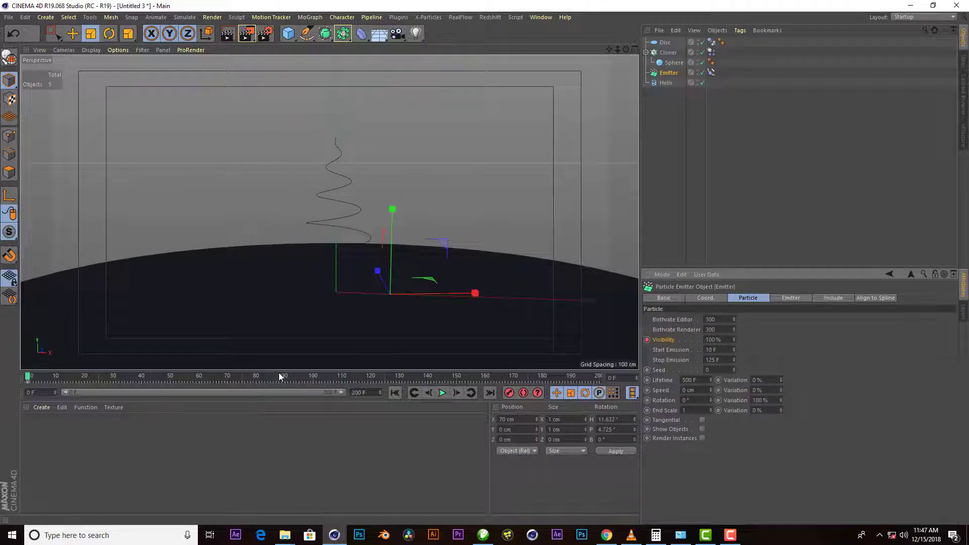
pyautogui.click(314, 377)
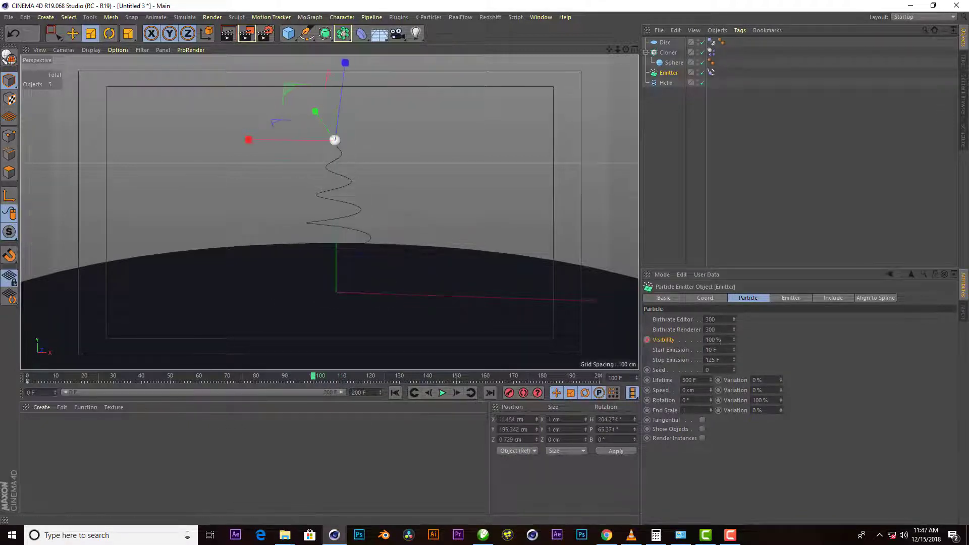
pyautogui.click(713, 340)
pyautogui.write('0')
pyautogui.press('Return')
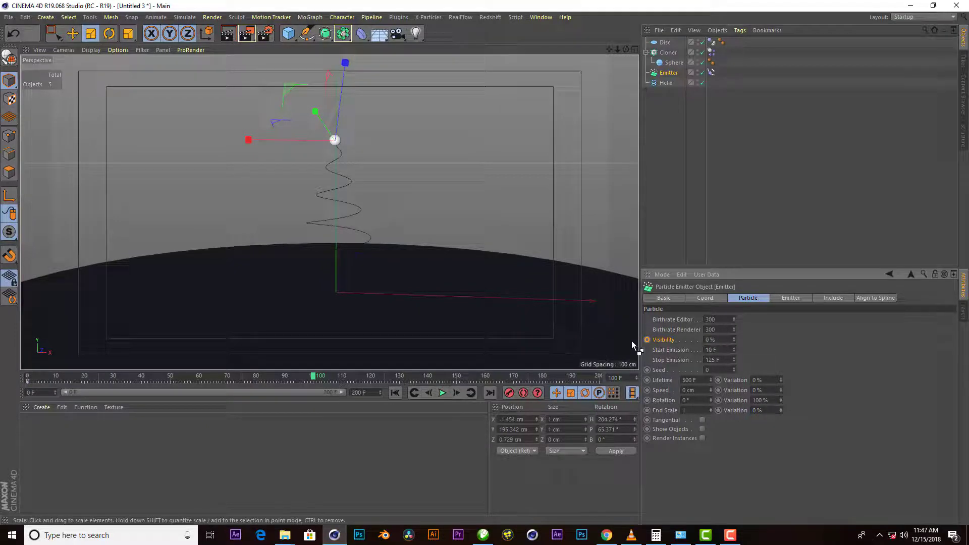
pyautogui.click(395, 396)
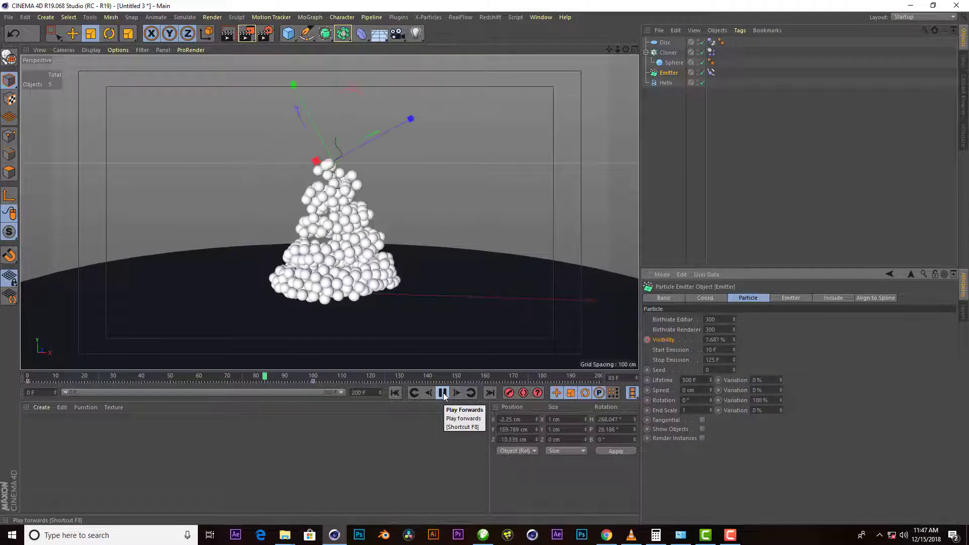
pyautogui.click(442, 394)
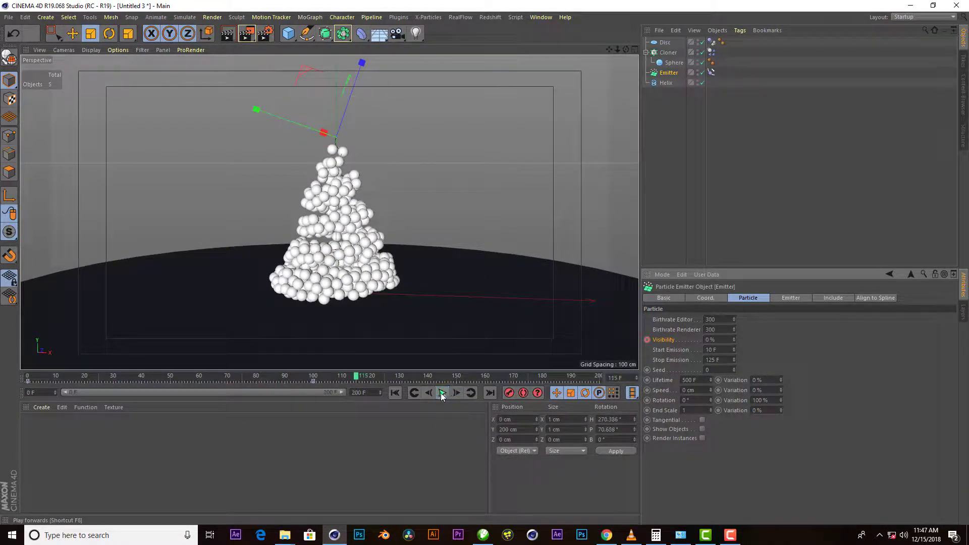
pyautogui.click(674, 63)
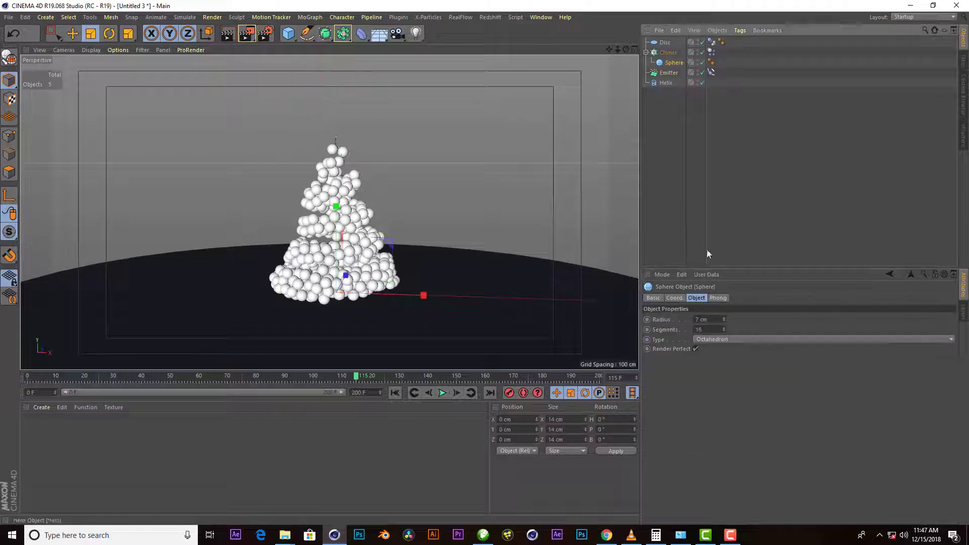
# Step: Set the Sphere radius back to 10 cm, replay, and check the Emitter and Helix settings
pyautogui.click(712, 319)
pyautogui.write('10')
pyautogui.press('Return')
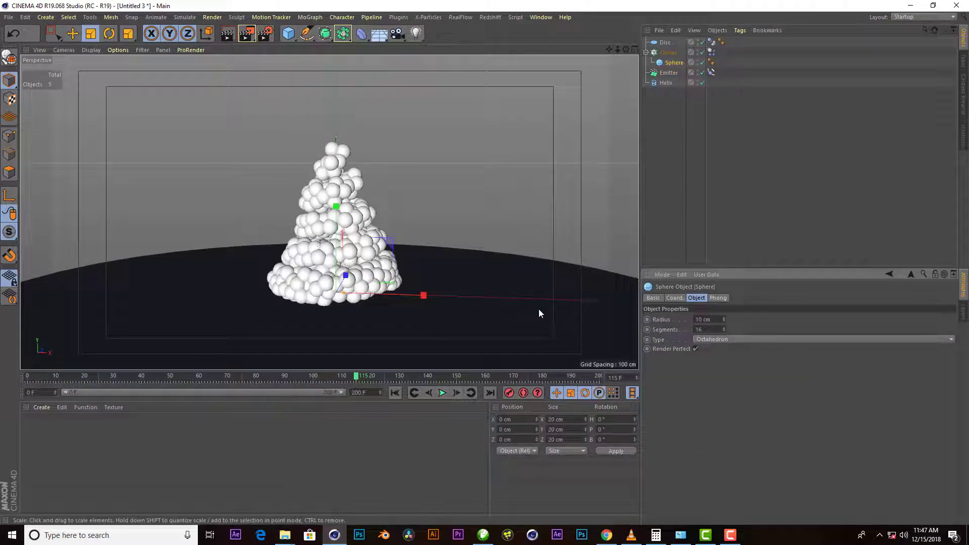
pyautogui.hotkey('shift', 'f')
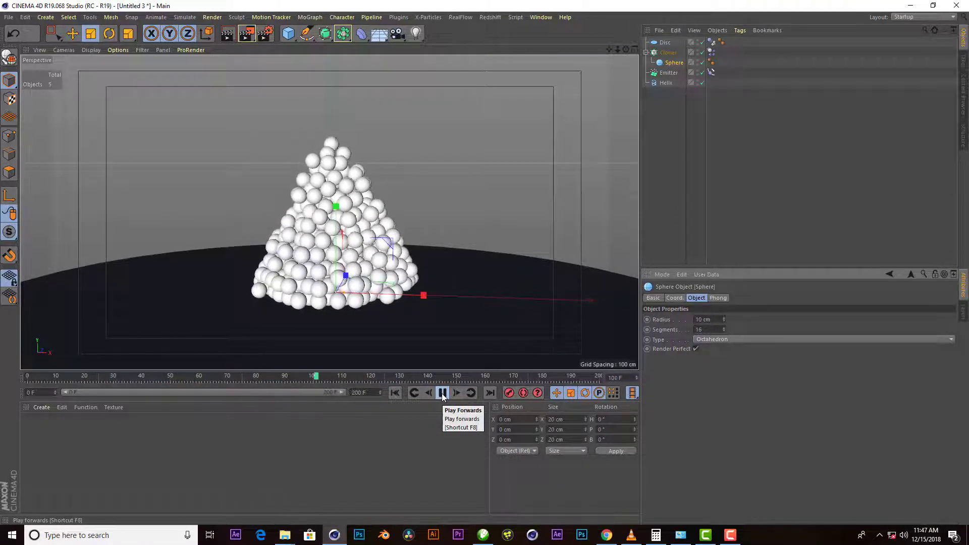
pyautogui.click(443, 394)
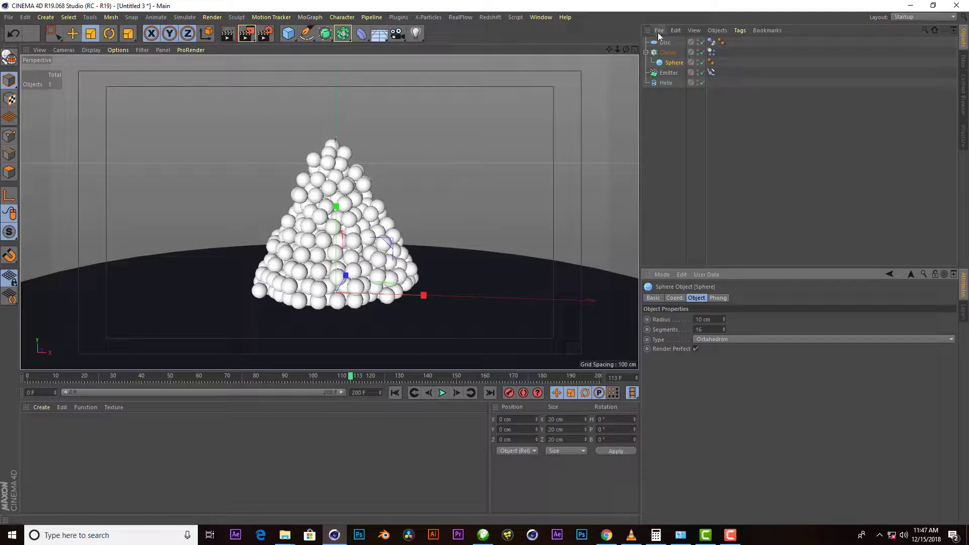
pyautogui.click(668, 74)
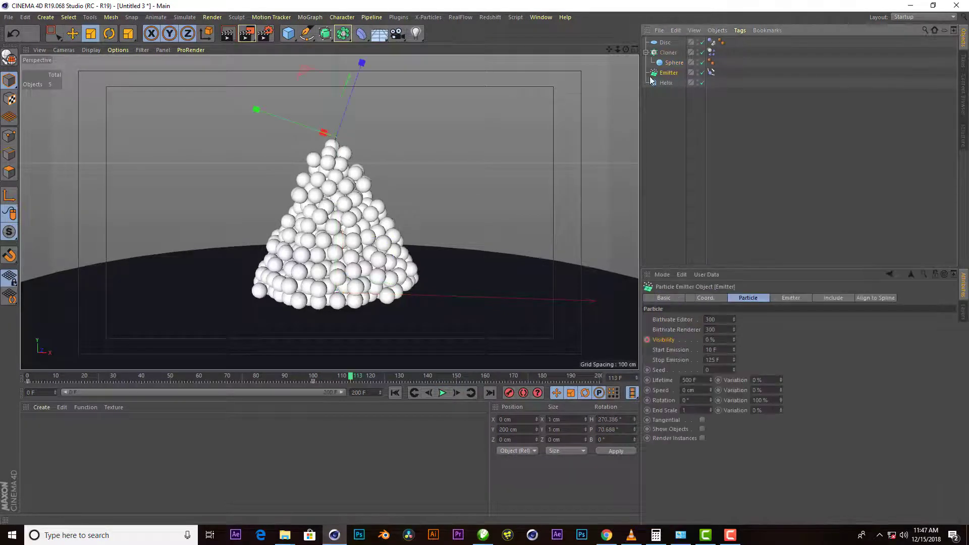
pyautogui.click(666, 84)
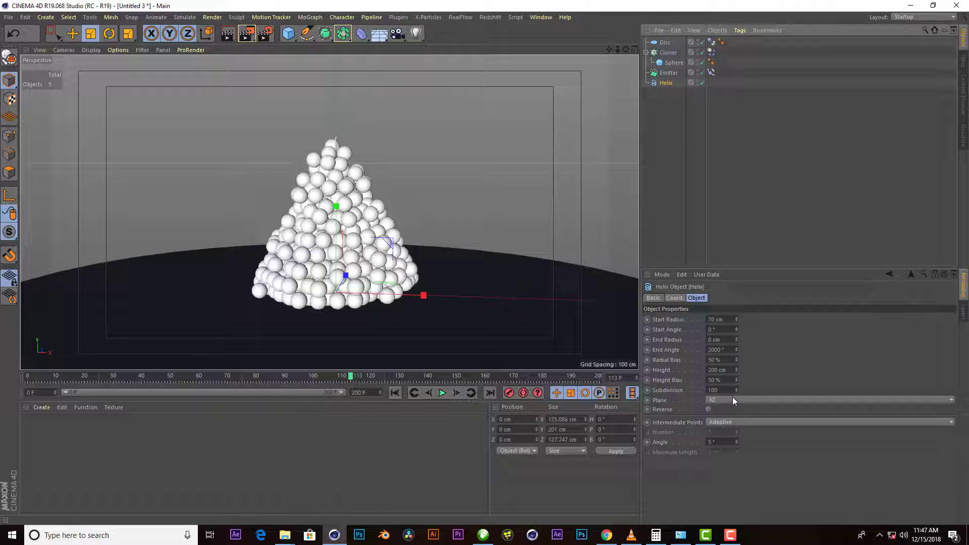
# Step: Add a Random effector to the Cloner
pyautogui.click(668, 53)
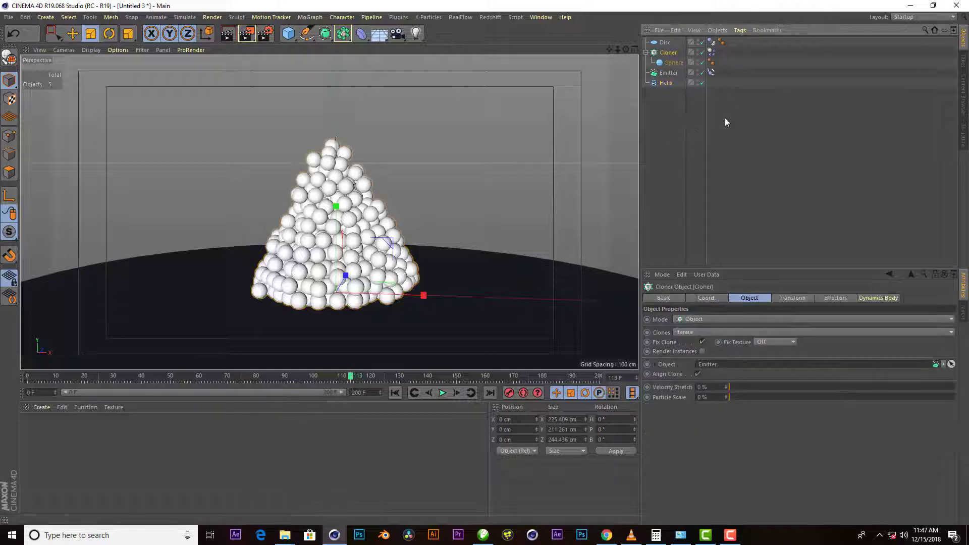
pyautogui.click(318, 18)
pyautogui.moveTo(333, 33)
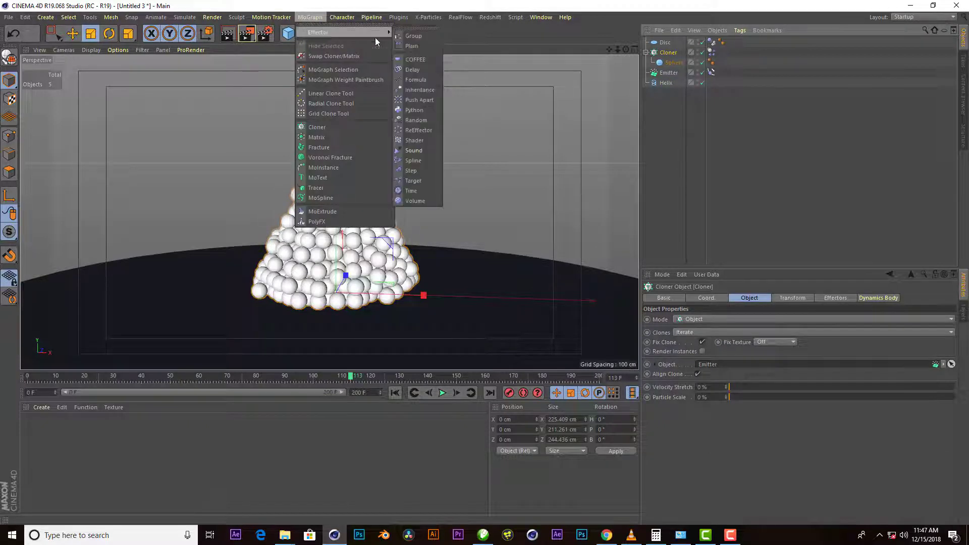
pyautogui.click(430, 120)
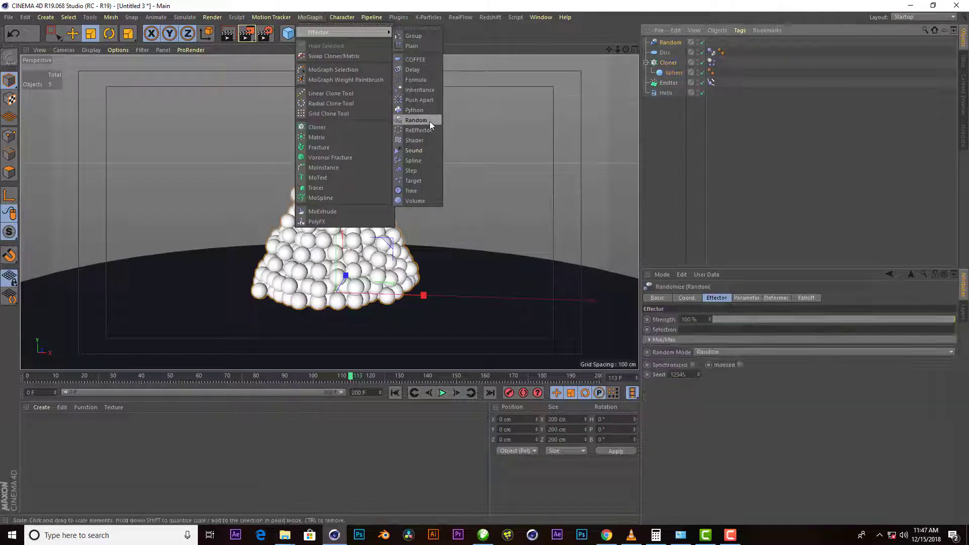
# Step: Give the Random effector a uniform Scale of 0.5 and replay the animation
pyautogui.click(750, 298)
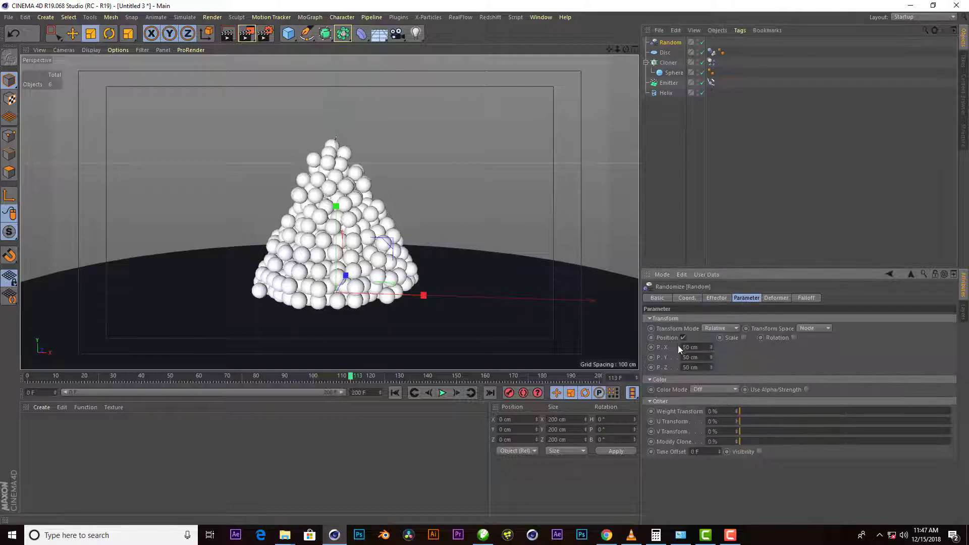
pyautogui.click(722, 338)
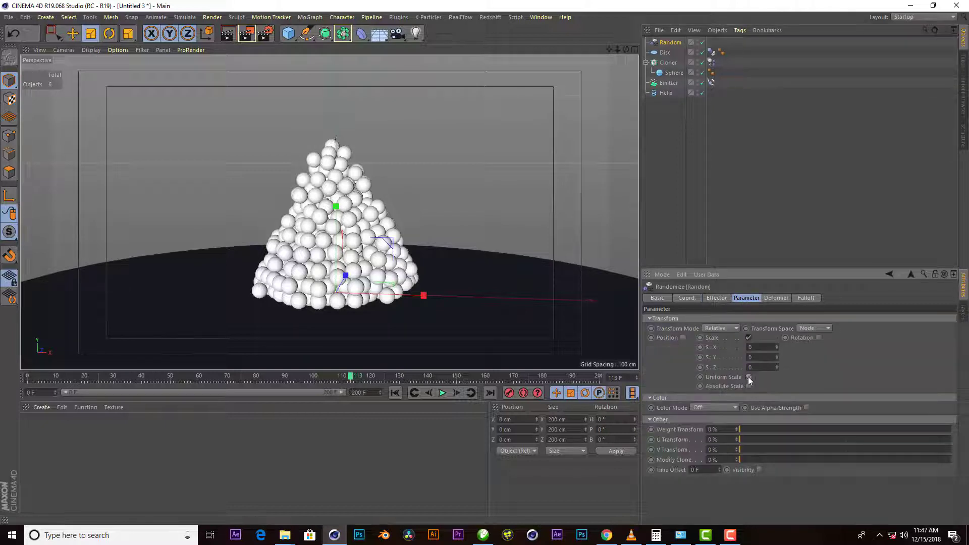
pyautogui.click(747, 376)
pyautogui.doubleClick(759, 348)
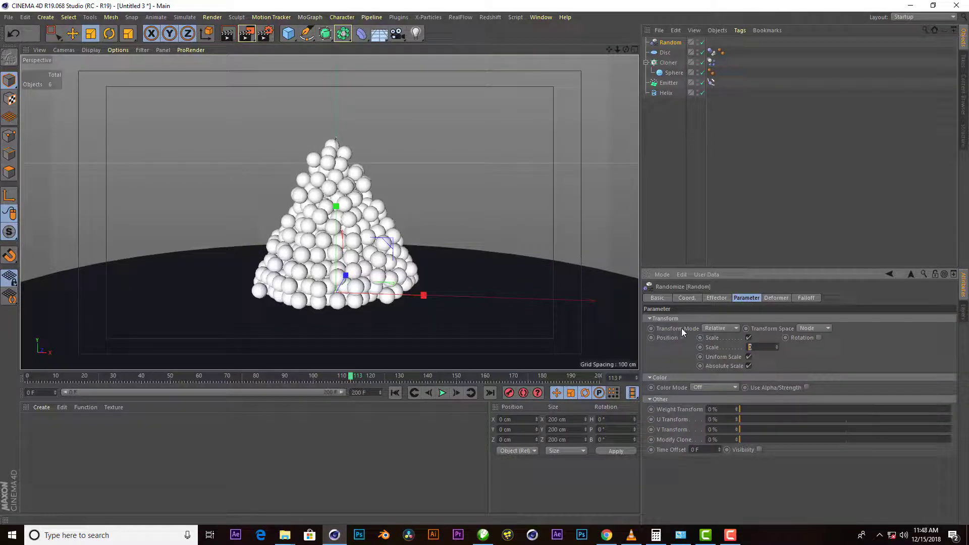
pyautogui.write('0.5')
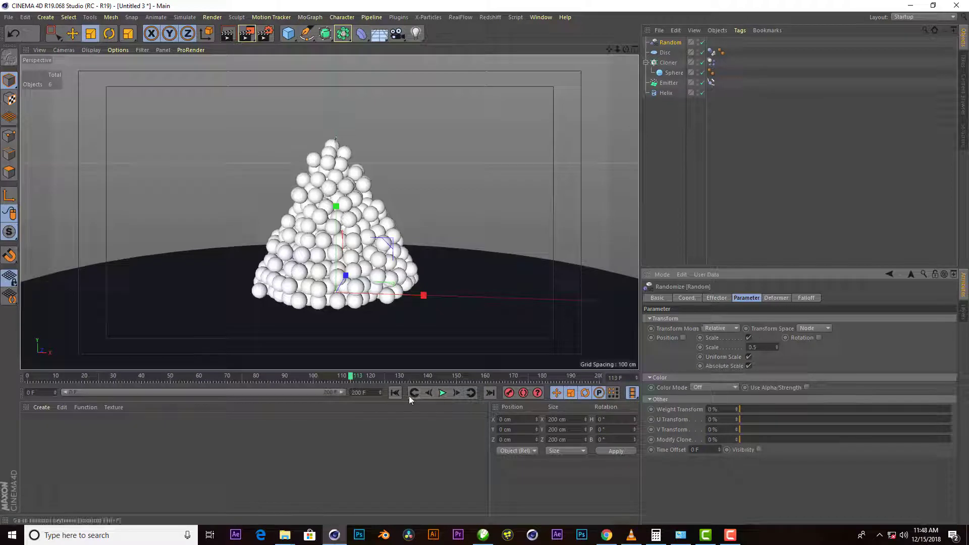
pyautogui.click(395, 392)
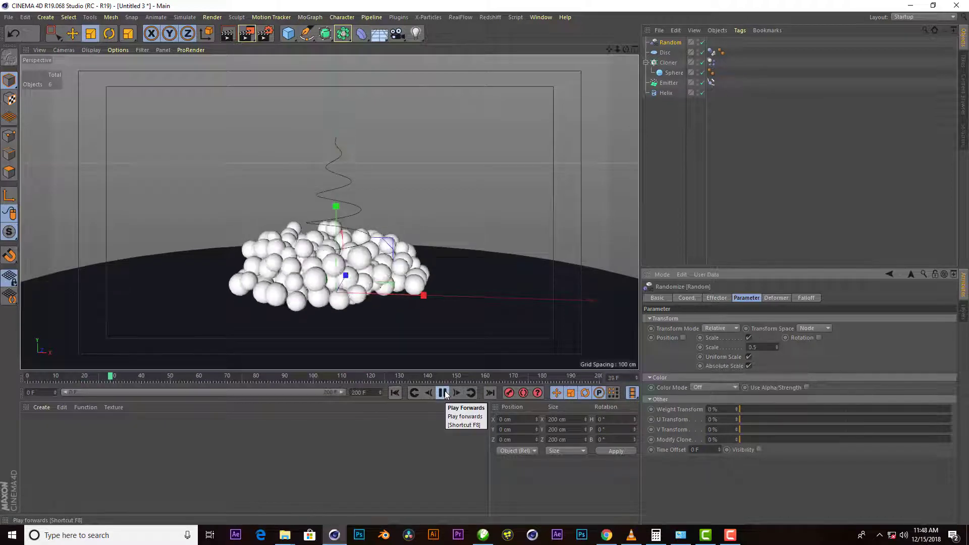
pyautogui.click(444, 393)
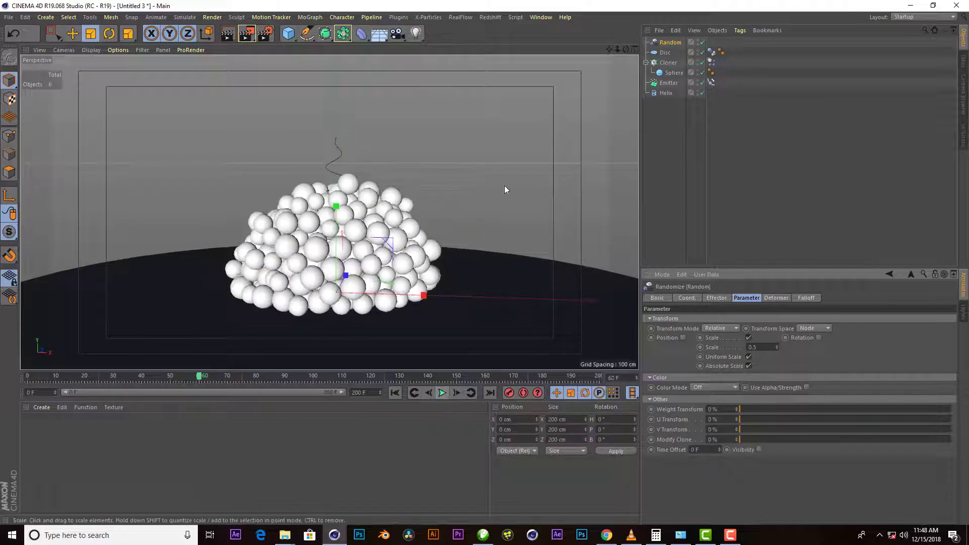
# Step: Set the Sphere radius to 7 cm and replay to check the smaller spheres
pyautogui.click(669, 73)
pyautogui.click(712, 319)
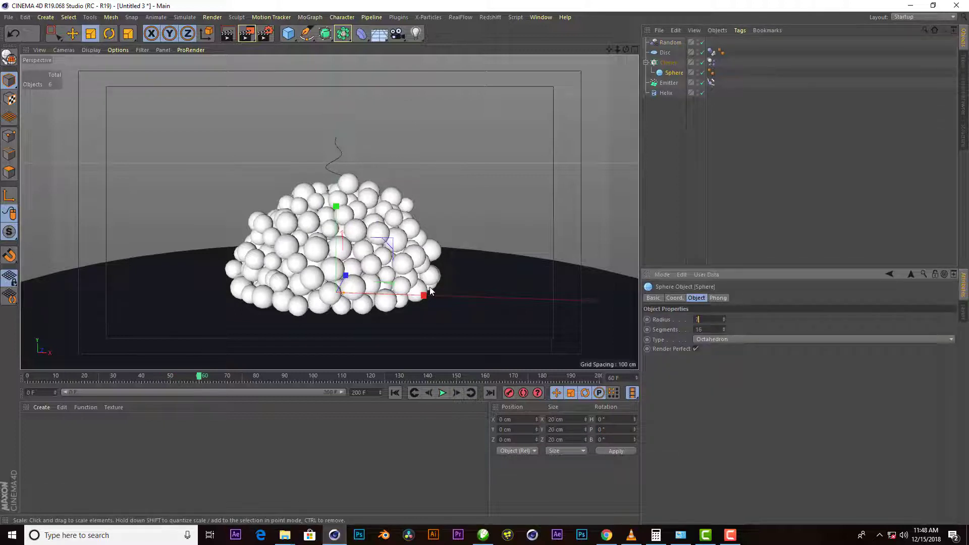
pyautogui.click(394, 392)
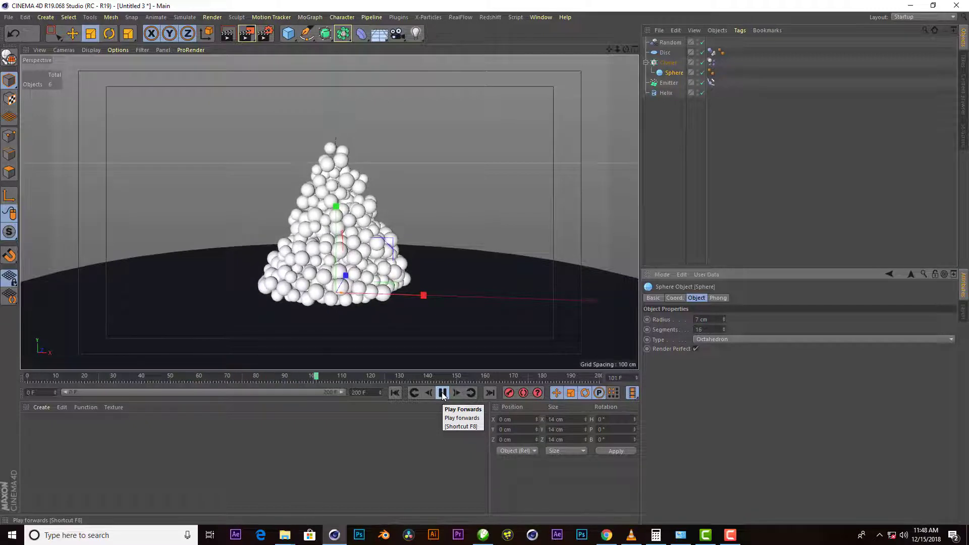
pyautogui.click(442, 393)
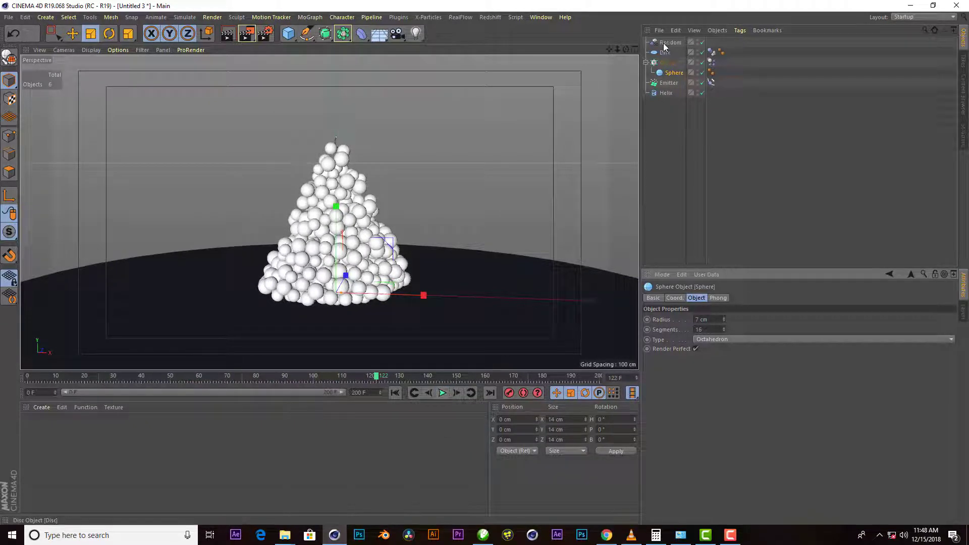
# Step: Try Random effector Scale values of 1 and 0.1, then return it to 0.5 and replay
pyautogui.click(663, 43)
pyautogui.click(759, 347)
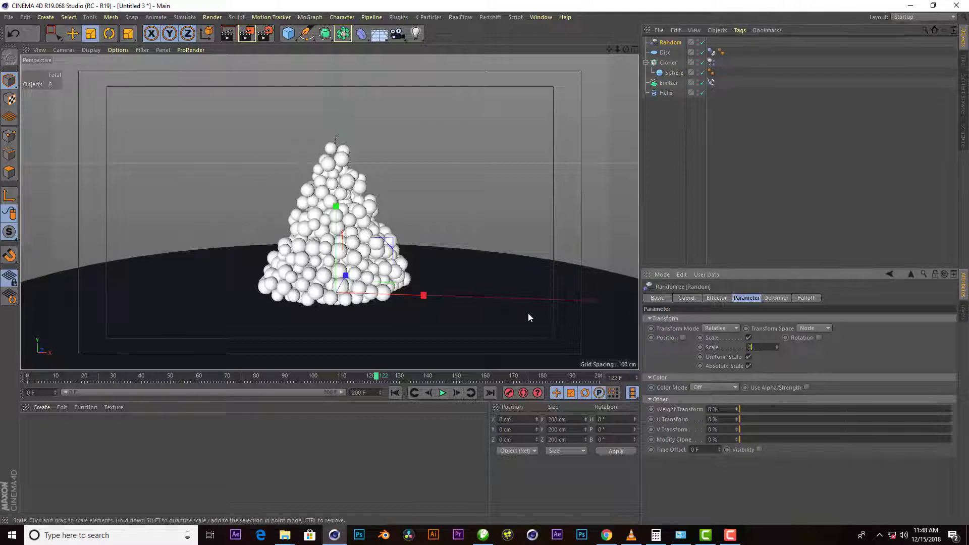
pyautogui.click(397, 393)
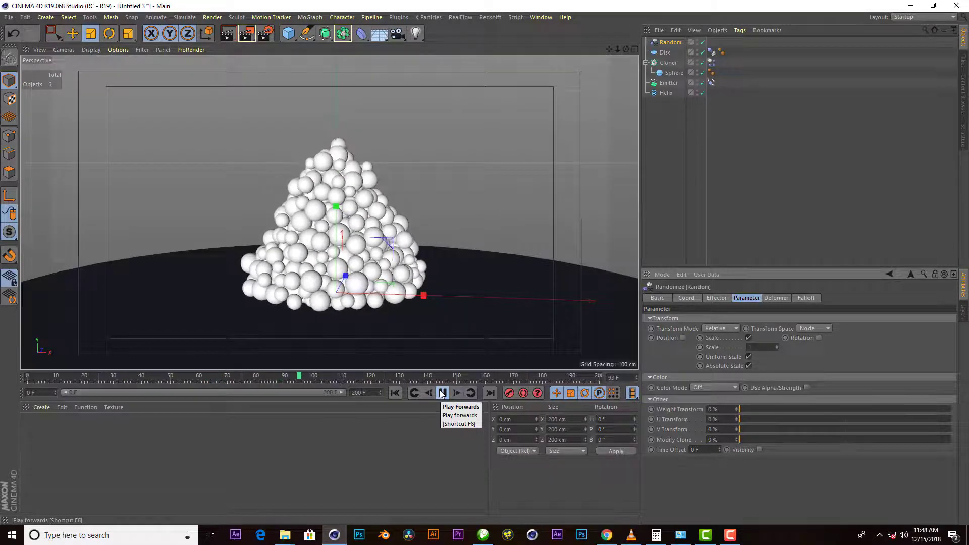
pyautogui.click(441, 393)
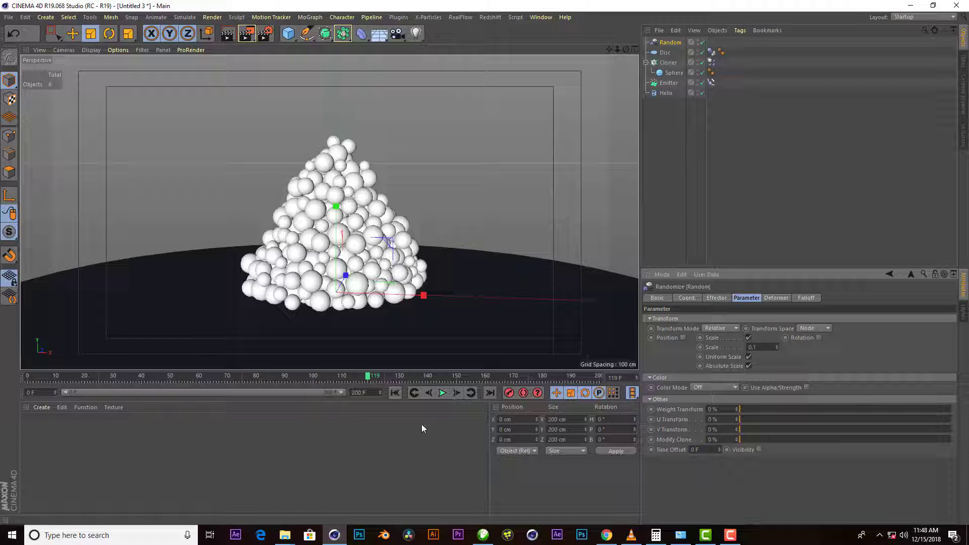
pyautogui.hotkey('shift', 'f')
pyautogui.click(442, 394)
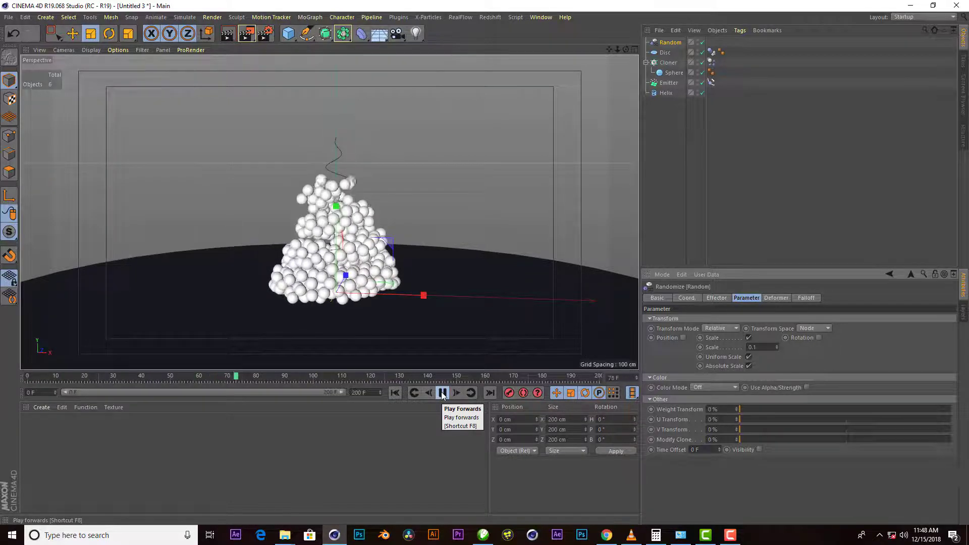
pyautogui.click(442, 393)
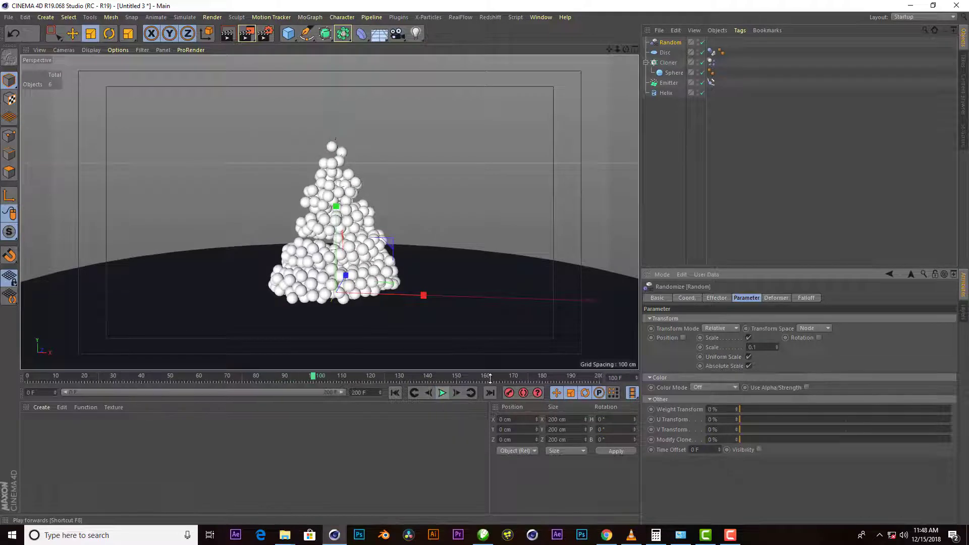
pyautogui.write('0.5')
pyautogui.press('Return')
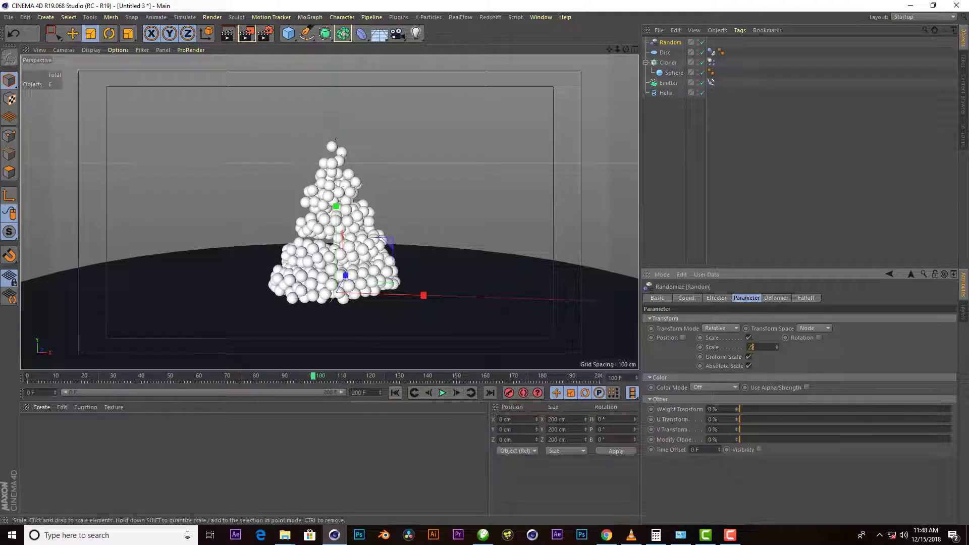
pyautogui.click(396, 393)
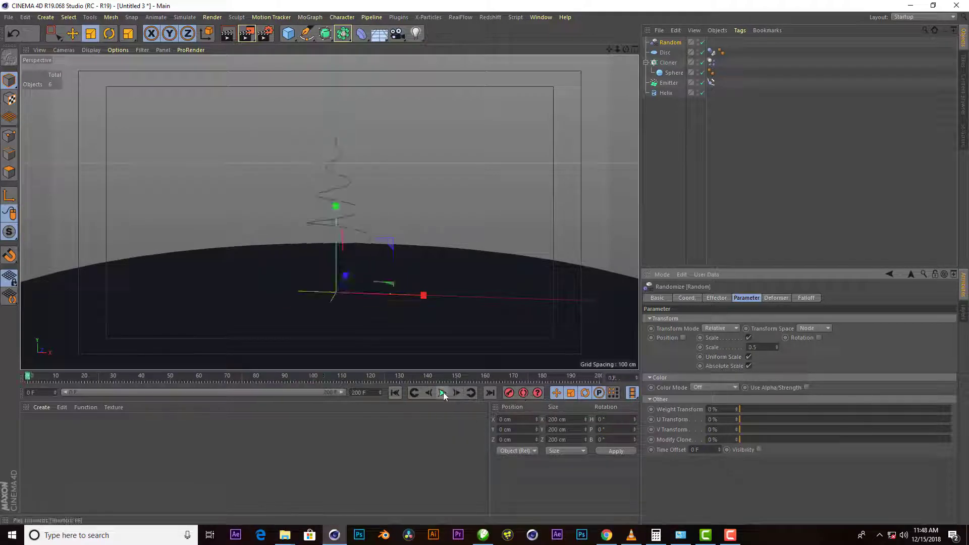
pyautogui.click(443, 393)
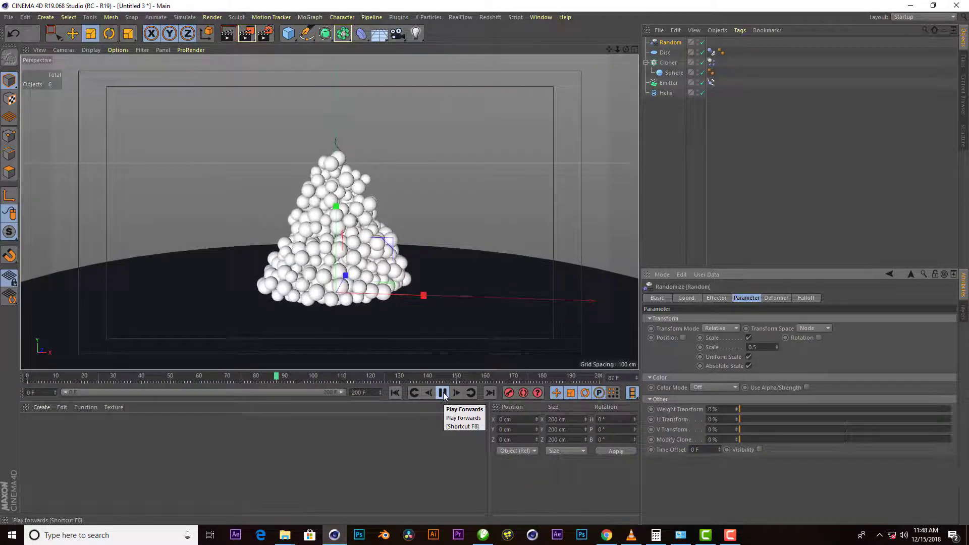
# Step: Move the Emitter's keyframe to about frame 110 and replay to build a taller cone
pyautogui.click(444, 394)
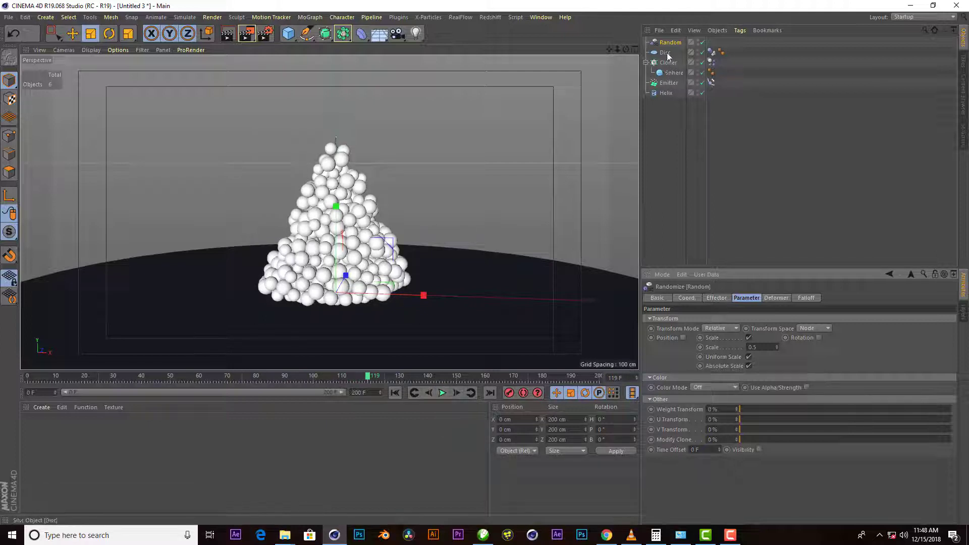
pyautogui.click(670, 83)
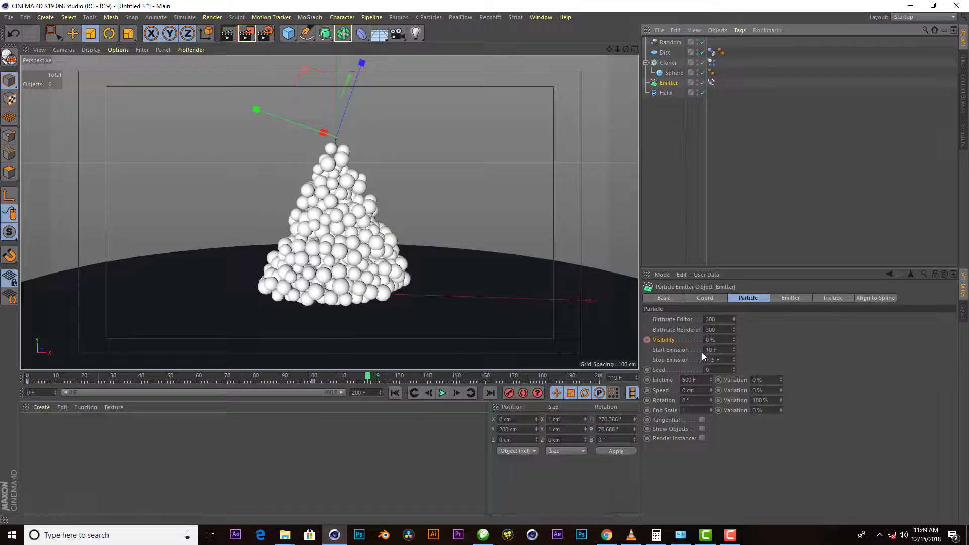
pyautogui.moveTo(313, 381); pyautogui.dragTo(331, 380)
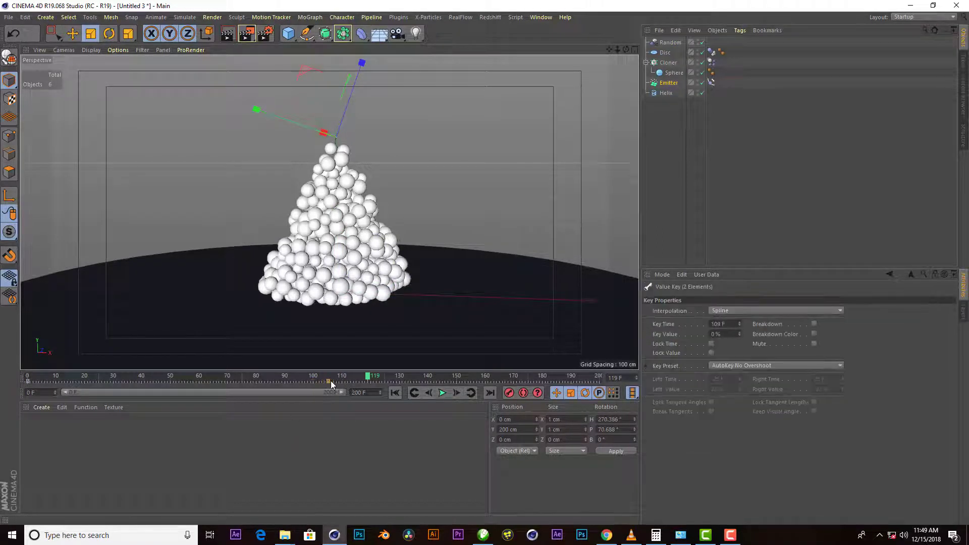
pyautogui.click(395, 392)
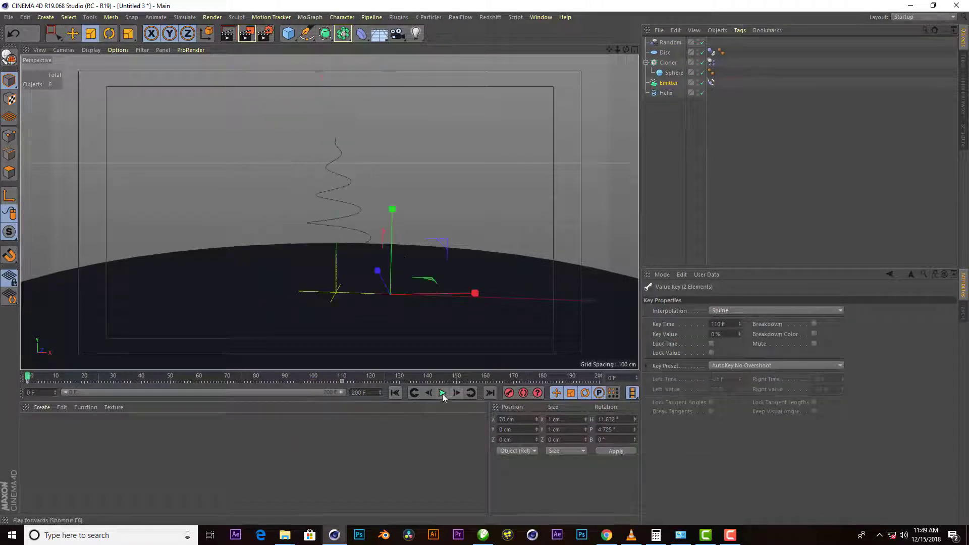
pyautogui.click(443, 393)
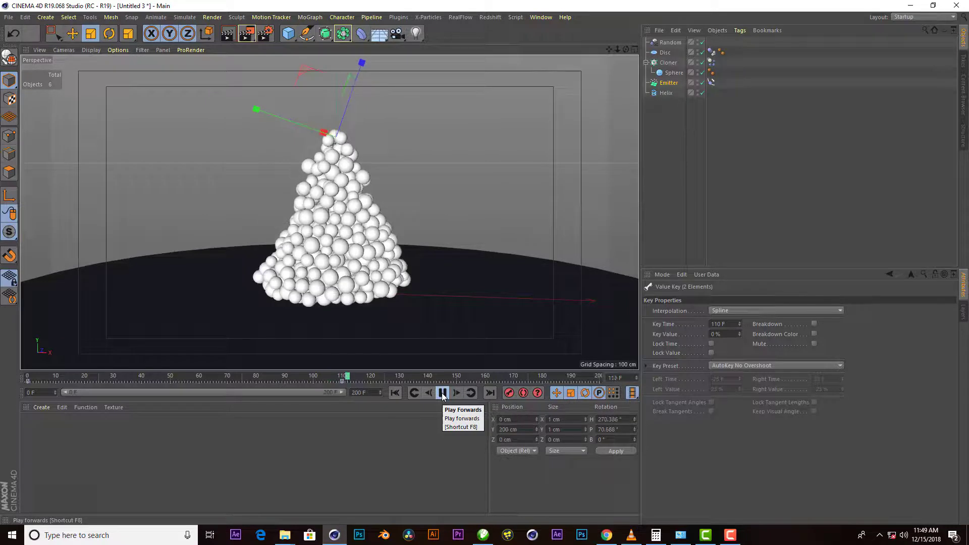
pyautogui.click(442, 395)
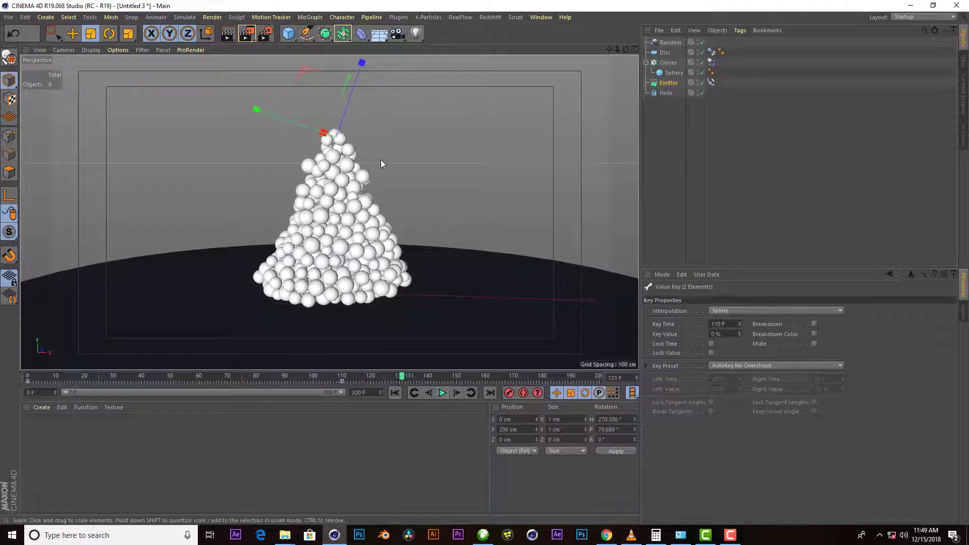
pyautogui.moveTo(439, 158)
pyautogui.keyDown('alt'); pyautogui.mouseDown()
pyautogui.moveTo(401, 145)
pyautogui.moveTo(361, 163)
pyautogui.mouseUp(); pyautogui.keyUp('alt')
pyautogui.click(41, 407)
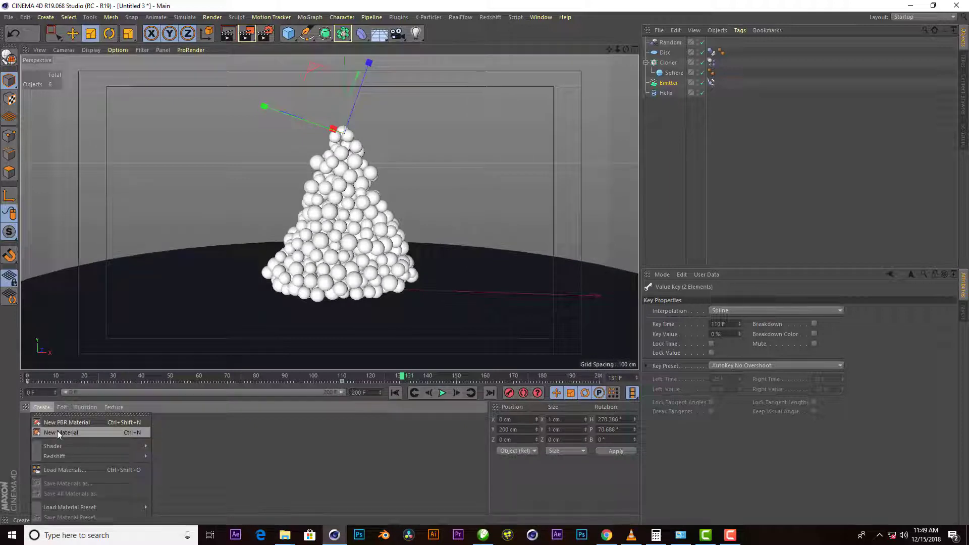
# Step: Switch to the finished Untitled 5.c4d scene and select its gold star
pyautogui.click(767, 186)
pyautogui.click(542, 17)
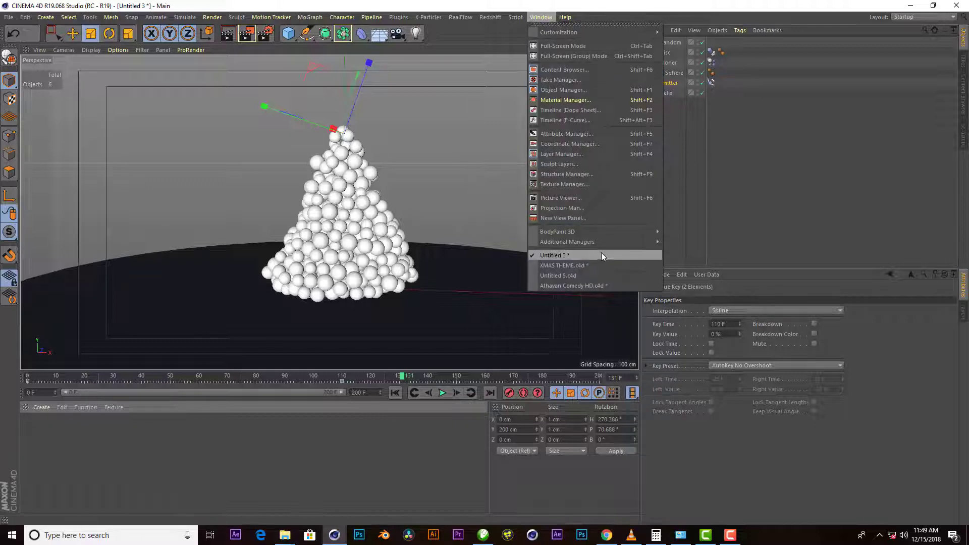
pyautogui.click(591, 276)
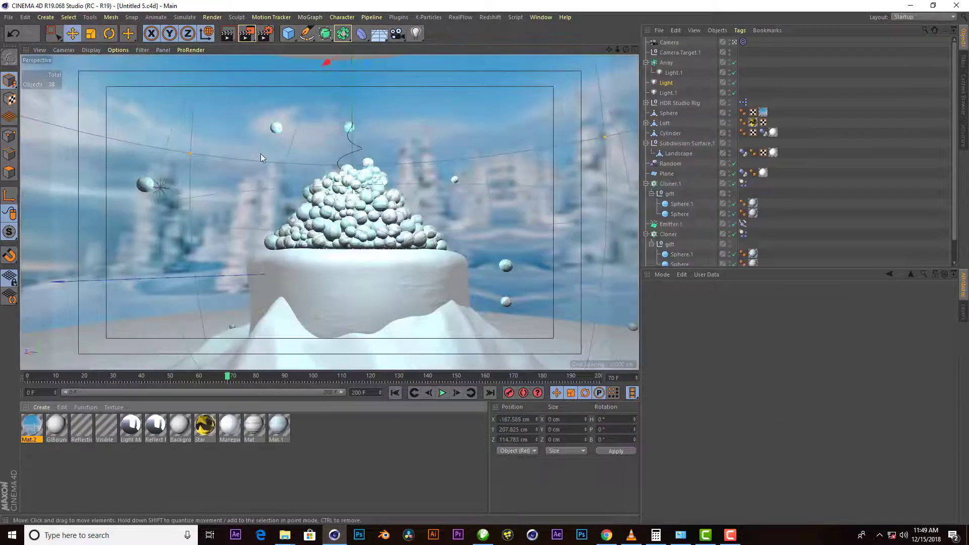
pyautogui.click(646, 62)
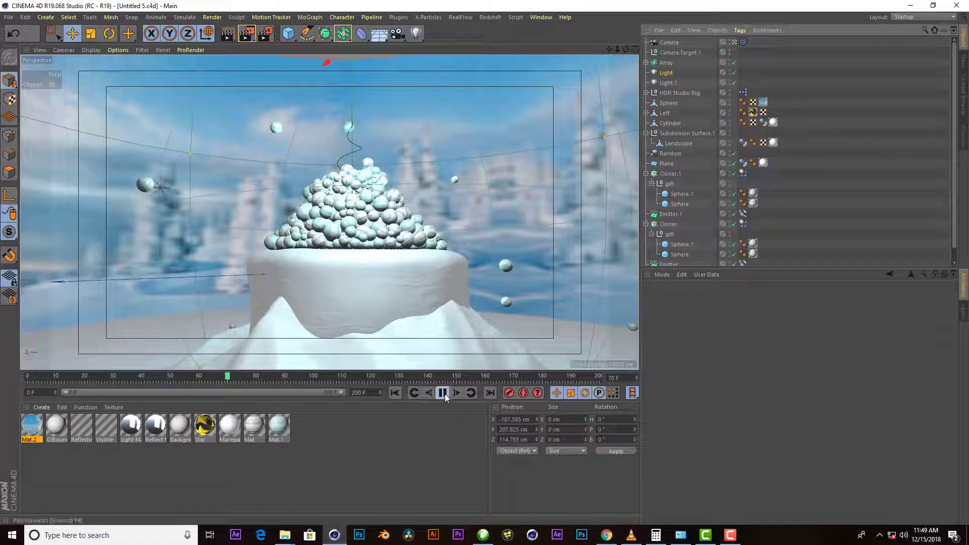
pyautogui.click(309, 376)
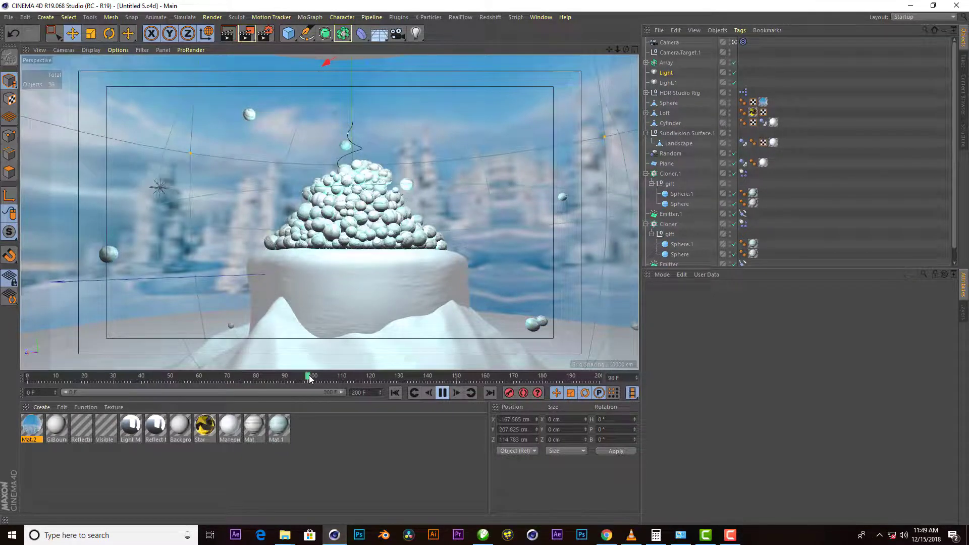
pyautogui.click(355, 377)
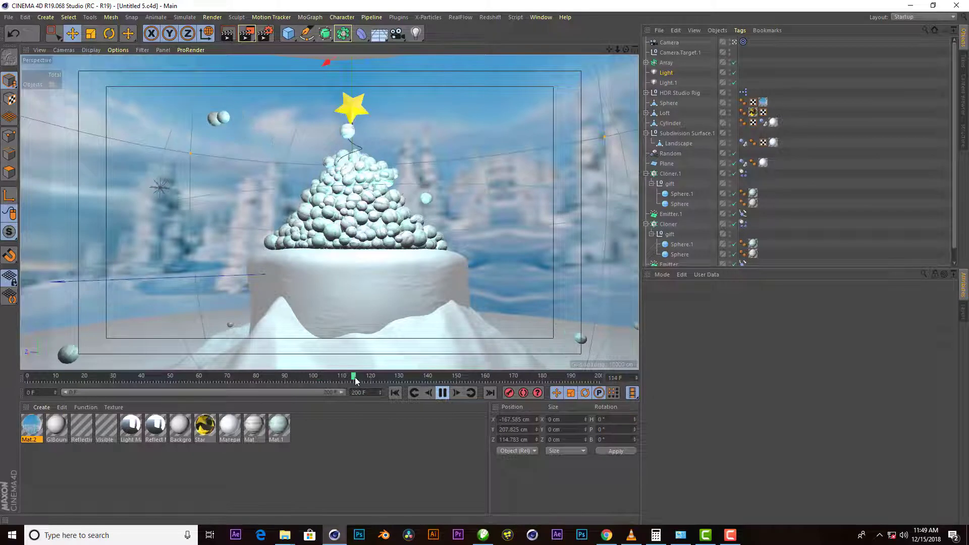
pyautogui.click(443, 392)
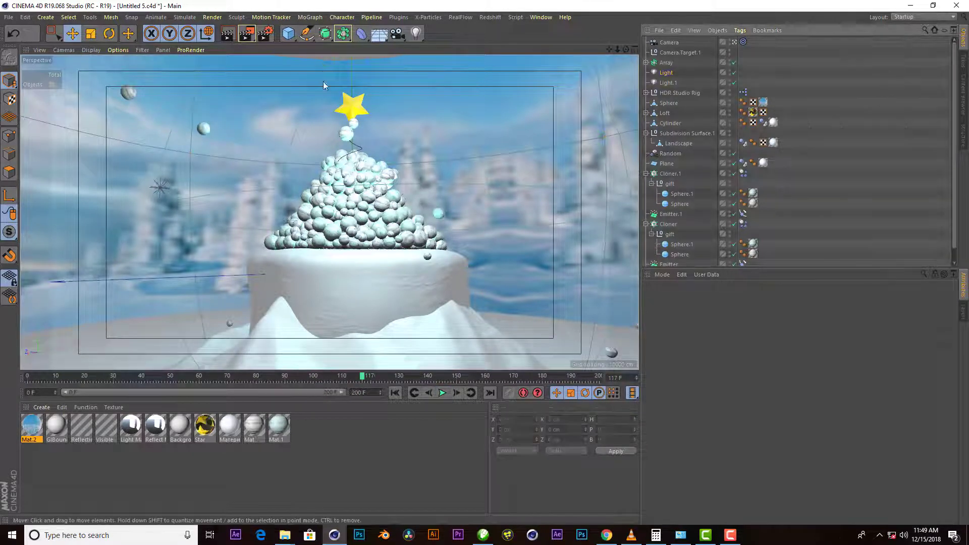
pyautogui.click(346, 112)
pyautogui.click(665, 116)
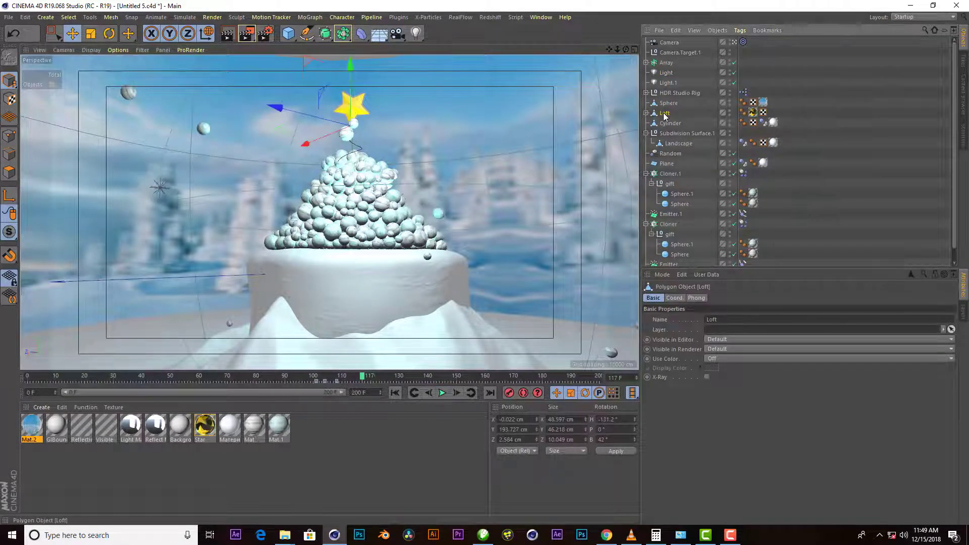
pyautogui.click(337, 381)
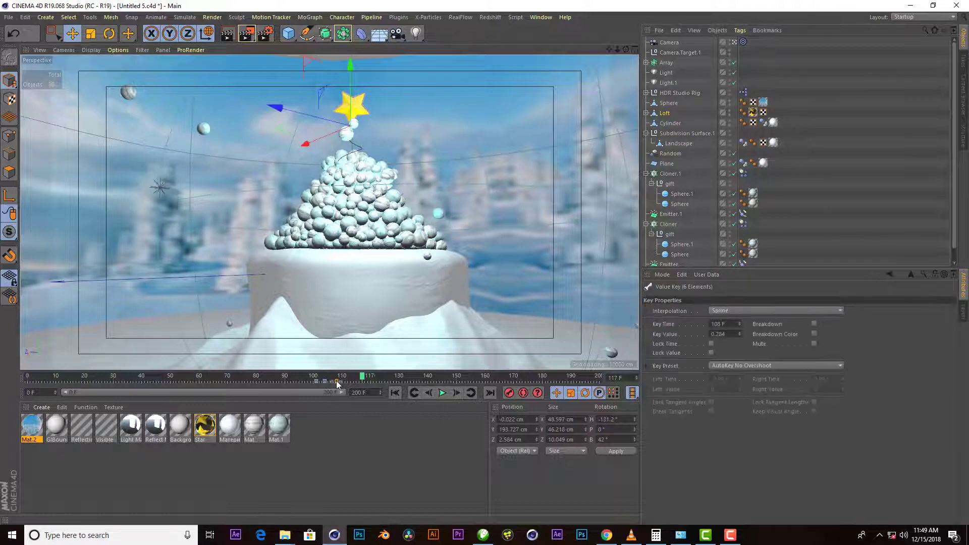
pyautogui.click(662, 116)
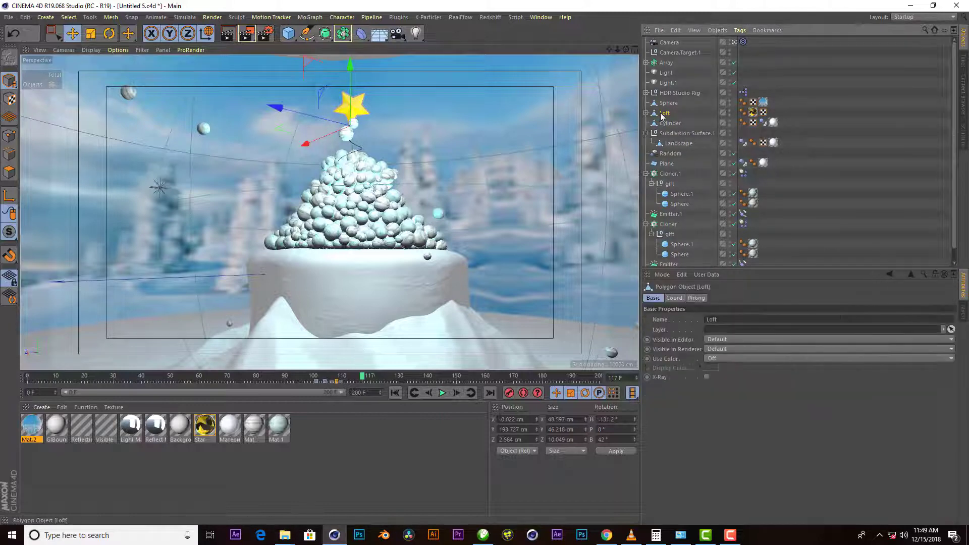
# Step: Switch to the Untitled 3 scene and paste in the gold star
pyautogui.click(541, 17)
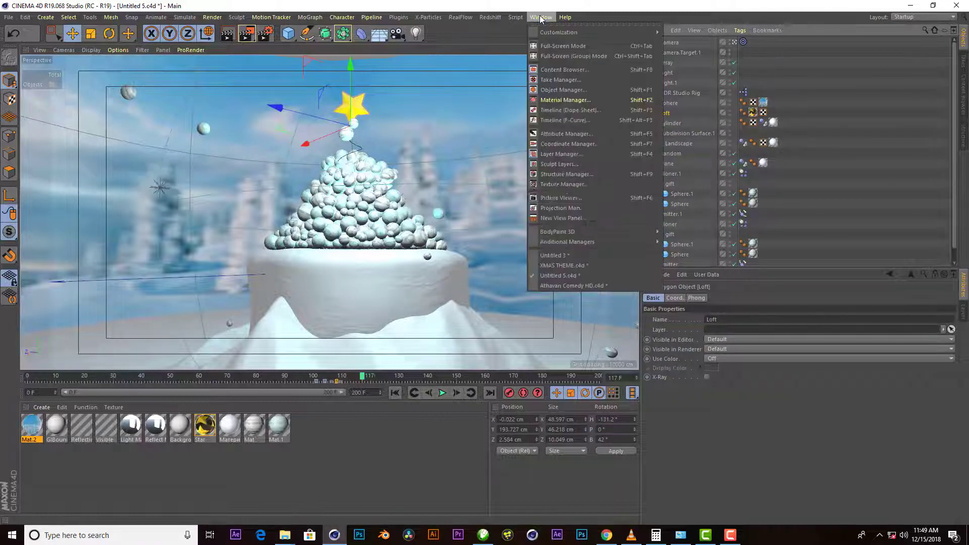
pyautogui.click(550, 256)
pyautogui.hotkey('ctrl', 'v')
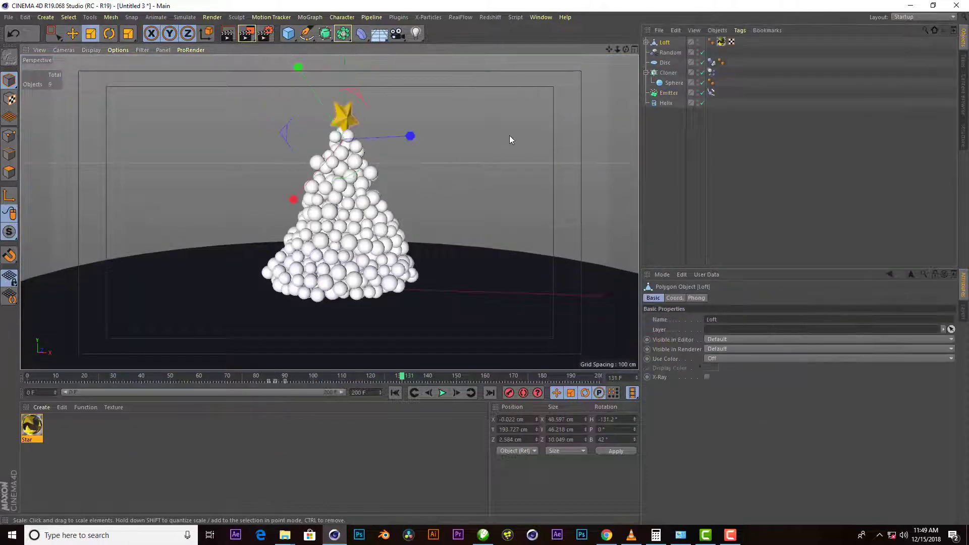
# Step: Delete the star's copied keyframes in the Animate layout, then return to Standard layout
pyautogui.click(924, 17)
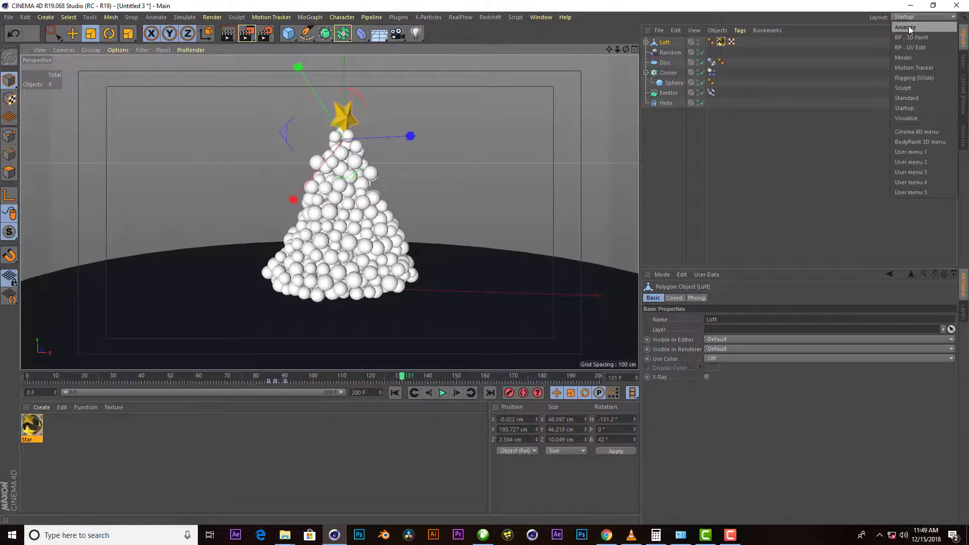
pyautogui.click(923, 101)
pyautogui.click(28, 373)
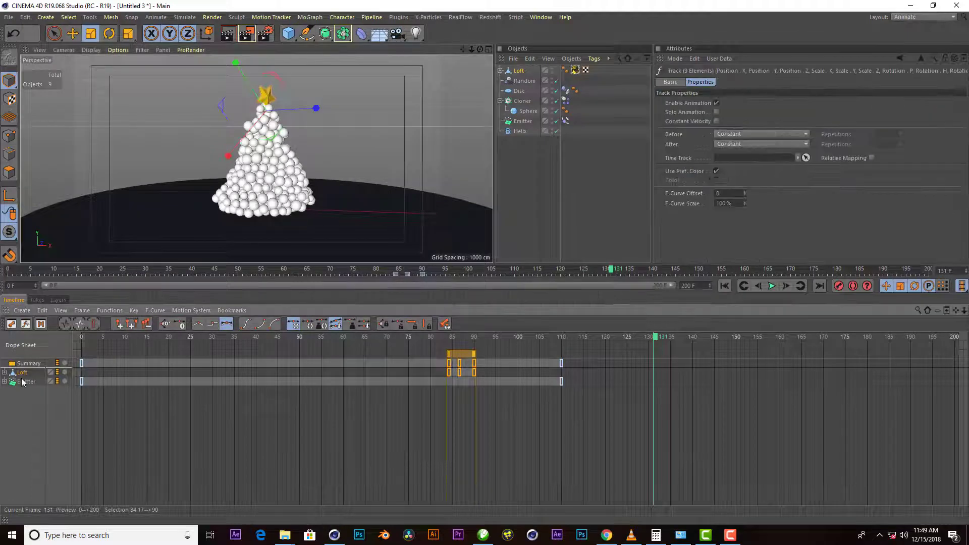
pyautogui.press('Delete')
pyautogui.click(924, 17)
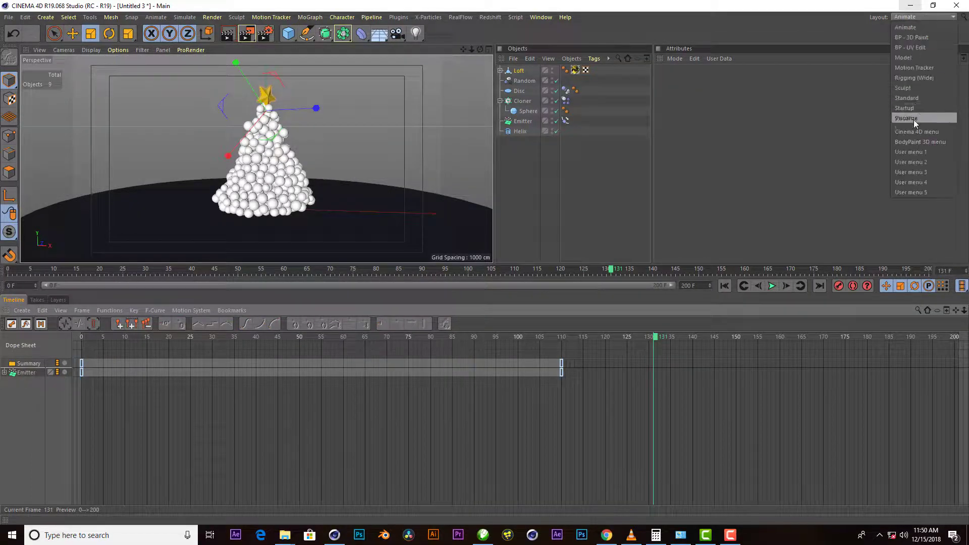
pyautogui.click(915, 99)
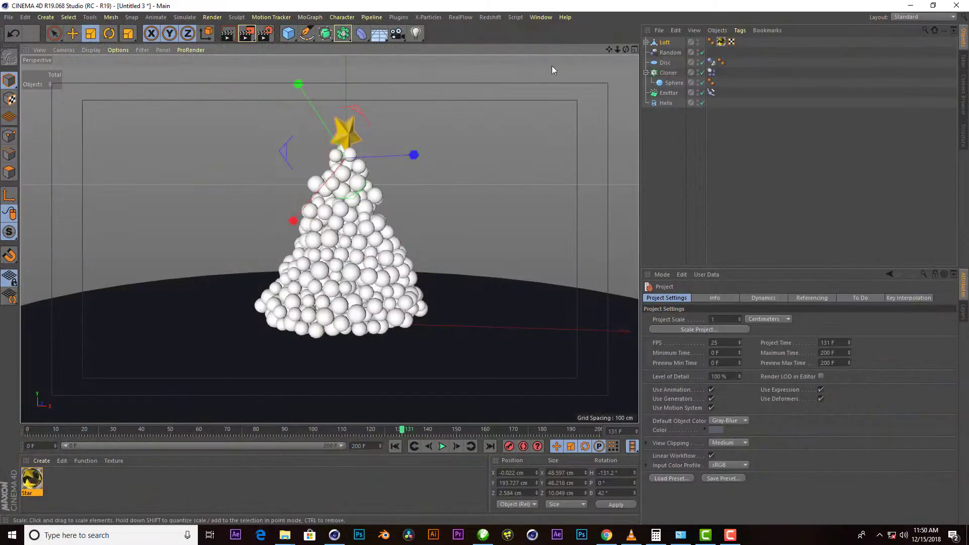
# Step: Raise the star slightly on world Y onto the cone's apex and replay the animation
pyautogui.scroll(5, 604, 65)
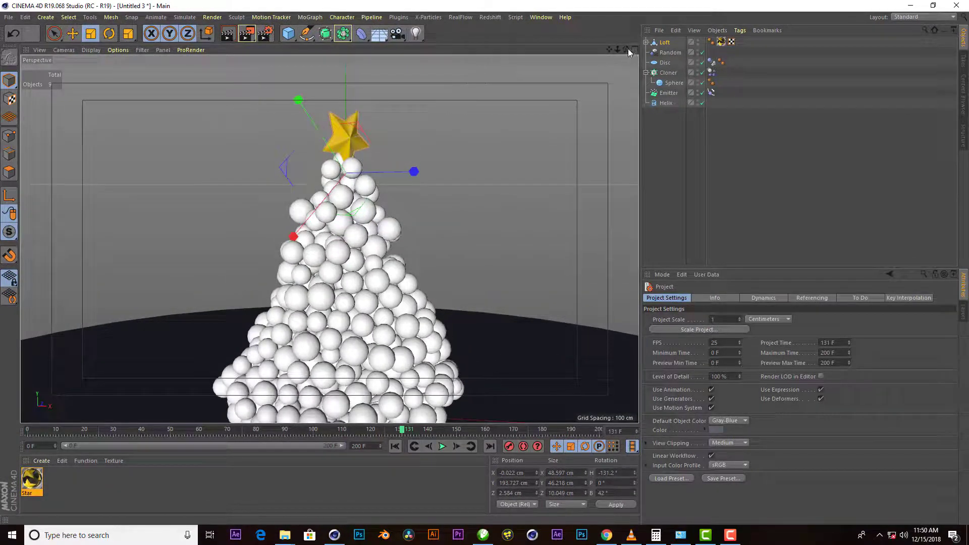
pyautogui.moveTo(626, 49); pyautogui.dragTo(651, 50)
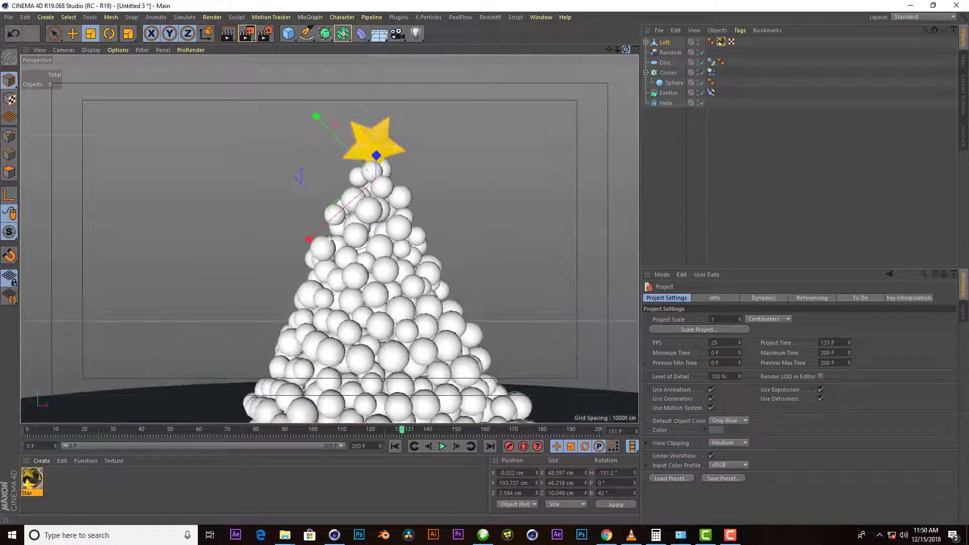
pyautogui.click(206, 34)
pyautogui.click(72, 34)
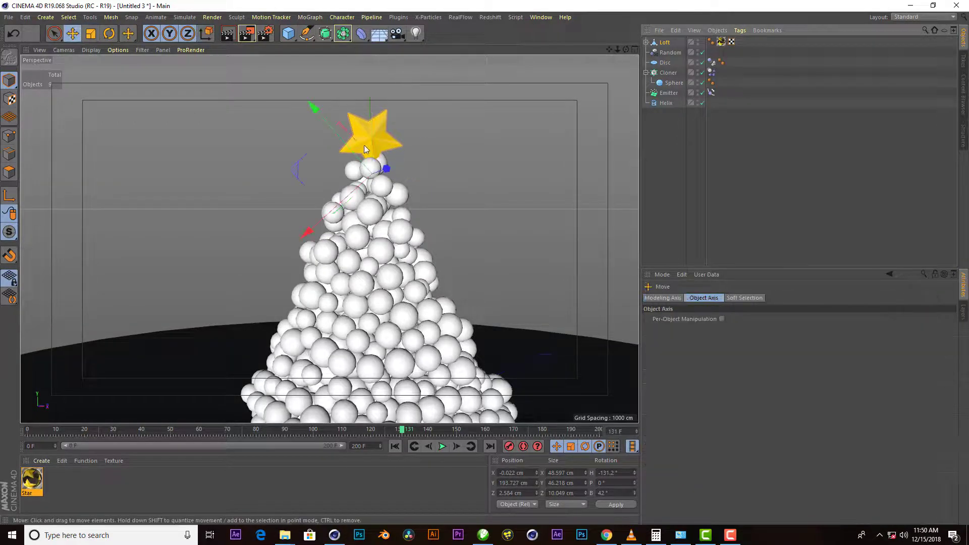
pyautogui.click(208, 33)
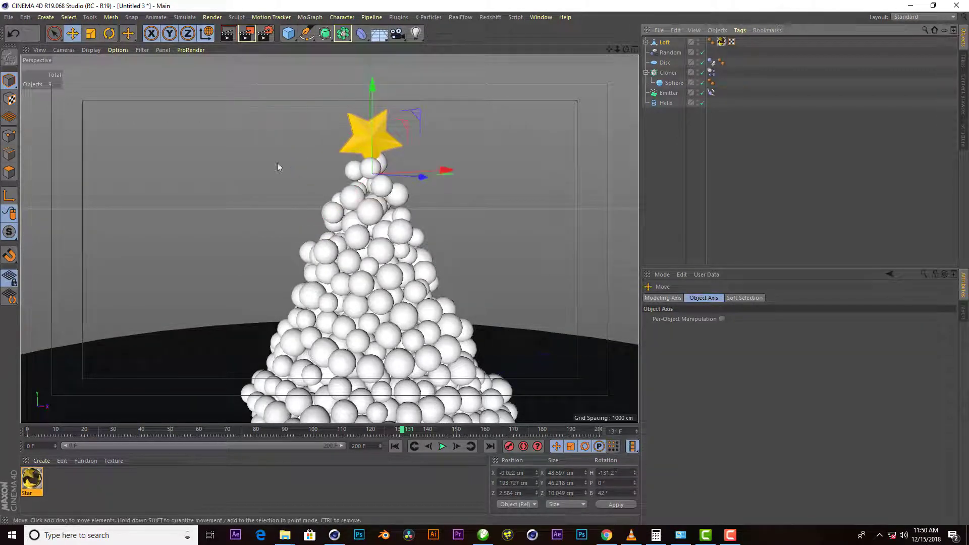
pyautogui.moveTo(373, 143); pyautogui.dragTo(372, 135)
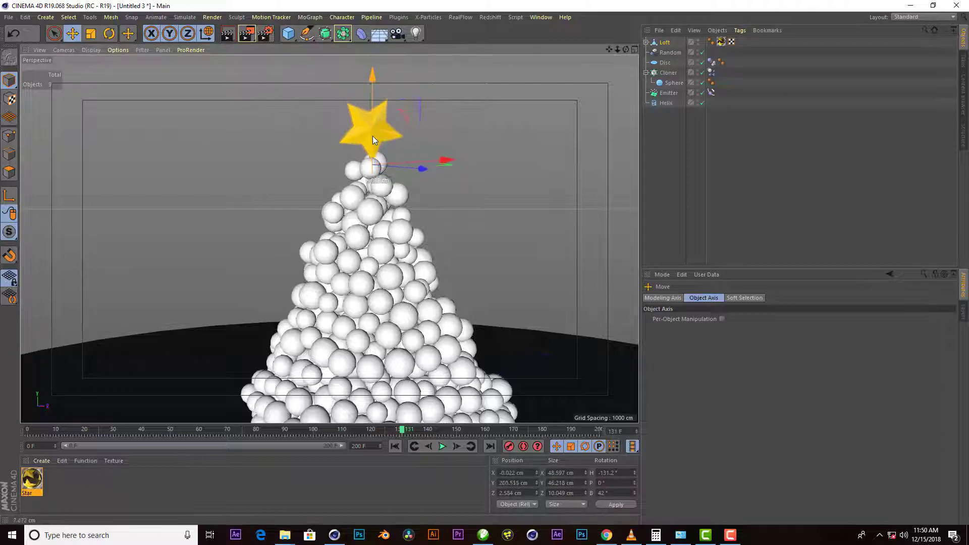
pyautogui.scroll(-4, 372, 136)
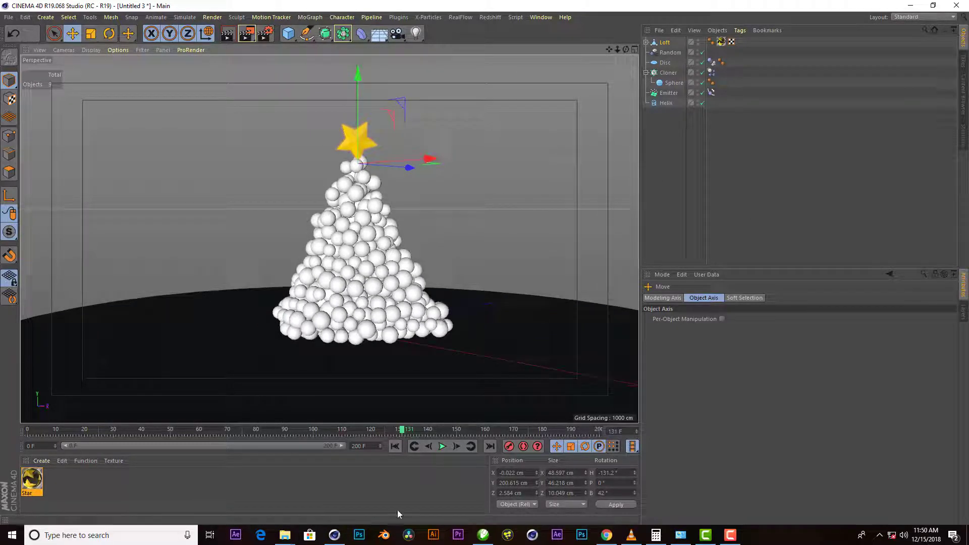
pyautogui.moveTo(352, 434)
pyautogui.mouseDown()
pyautogui.moveTo(316, 430)
pyautogui.moveTo(342, 429)
pyautogui.mouseUp()
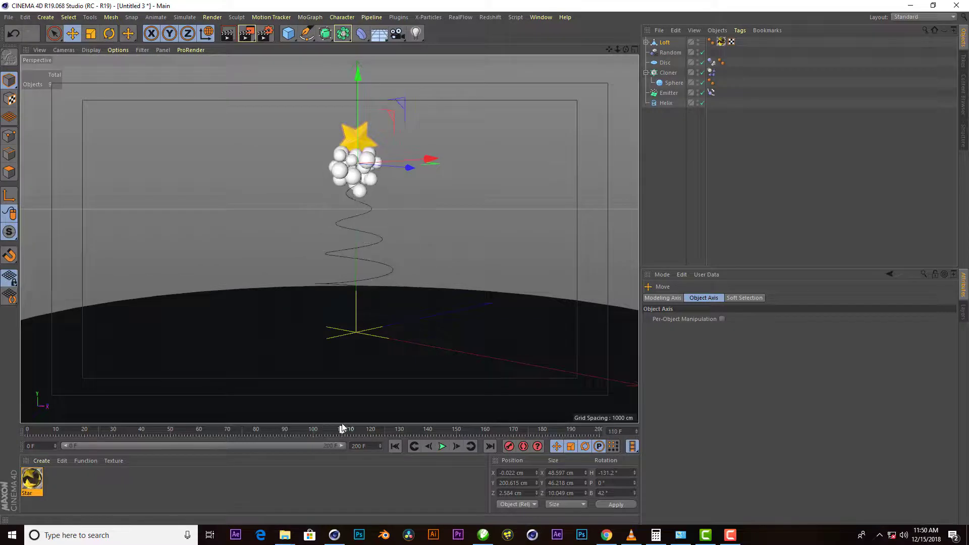
pyautogui.click(395, 446)
pyautogui.click(442, 447)
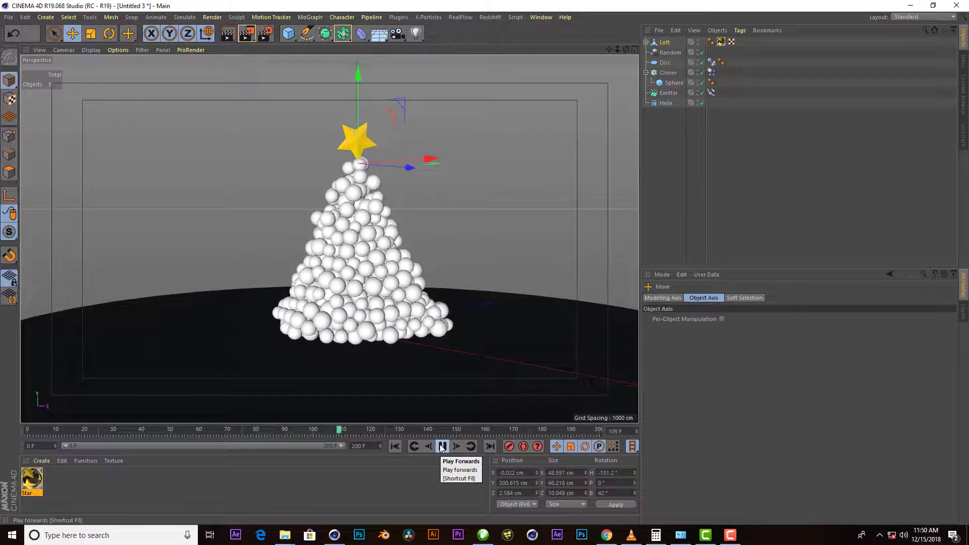
# Step: Stop playback, select the star, show its coordinates, and go to frame 99
pyautogui.click(441, 446)
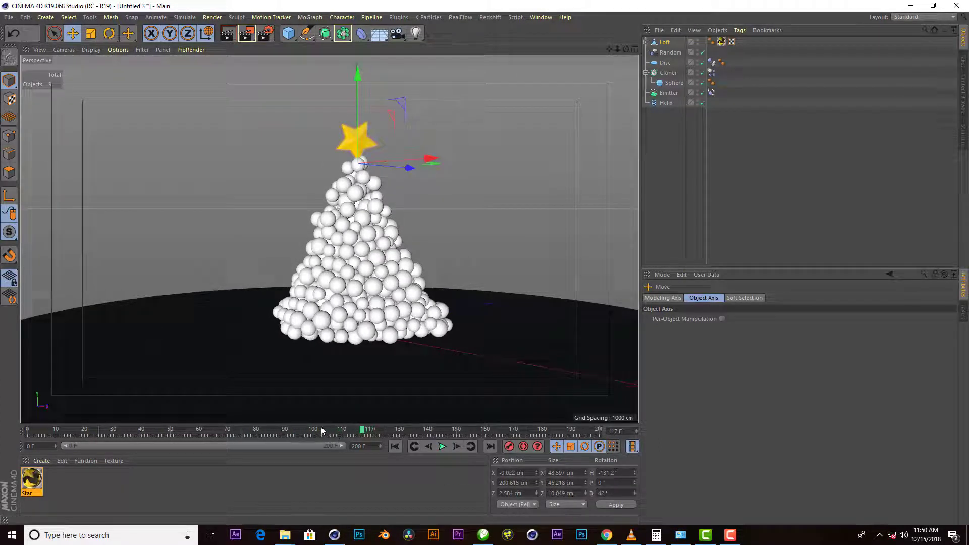
pyautogui.moveTo(321, 430); pyautogui.dragTo(315, 430)
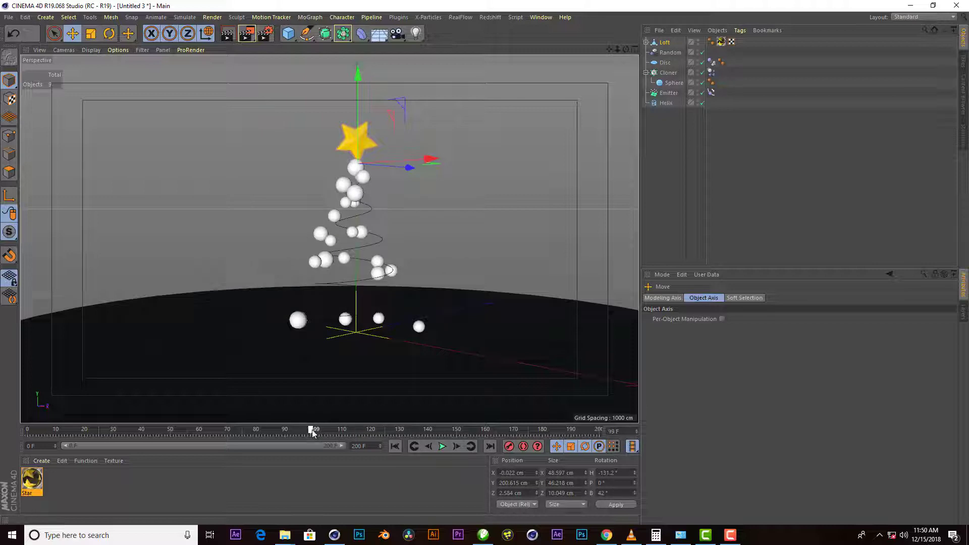
pyautogui.click(664, 44)
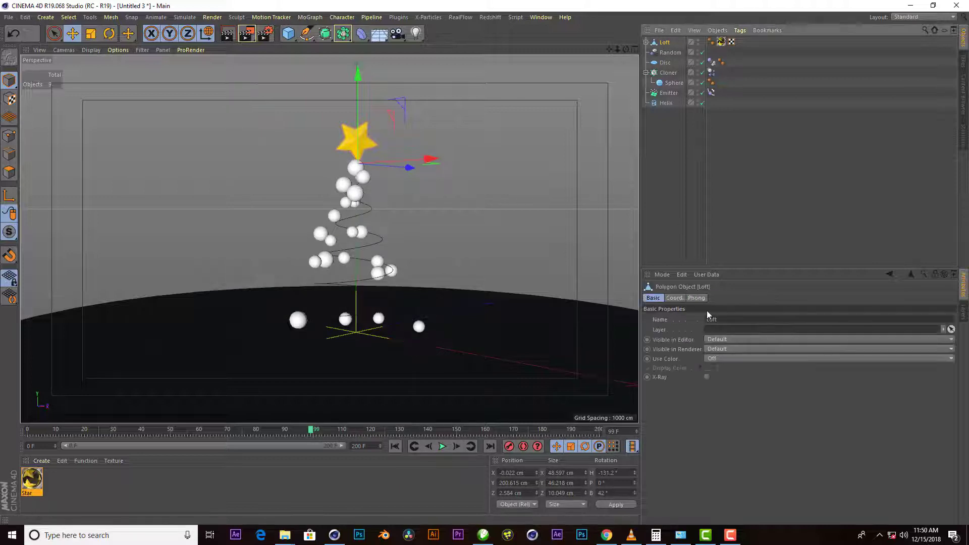
pyautogui.click(675, 299)
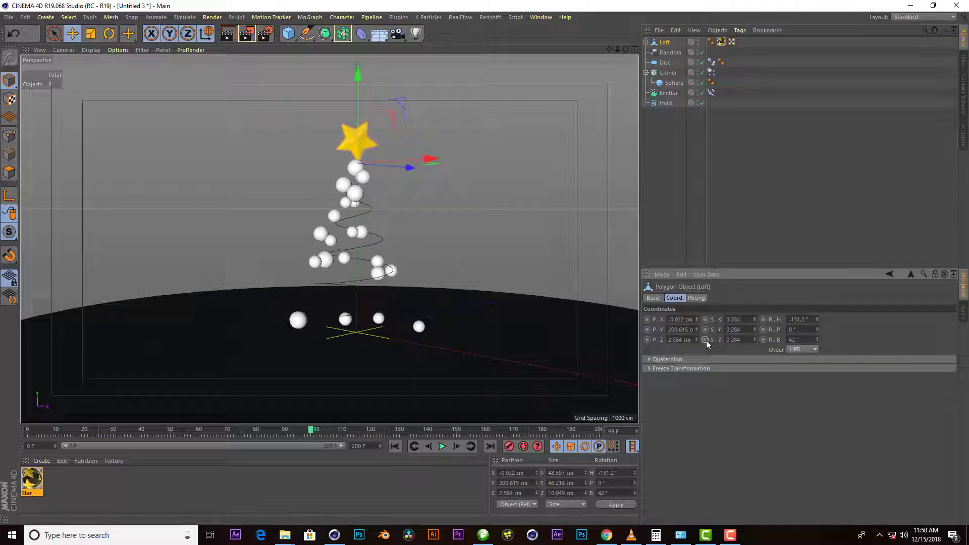
pyautogui.moveTo(311, 430); pyautogui.dragTo(320, 434)
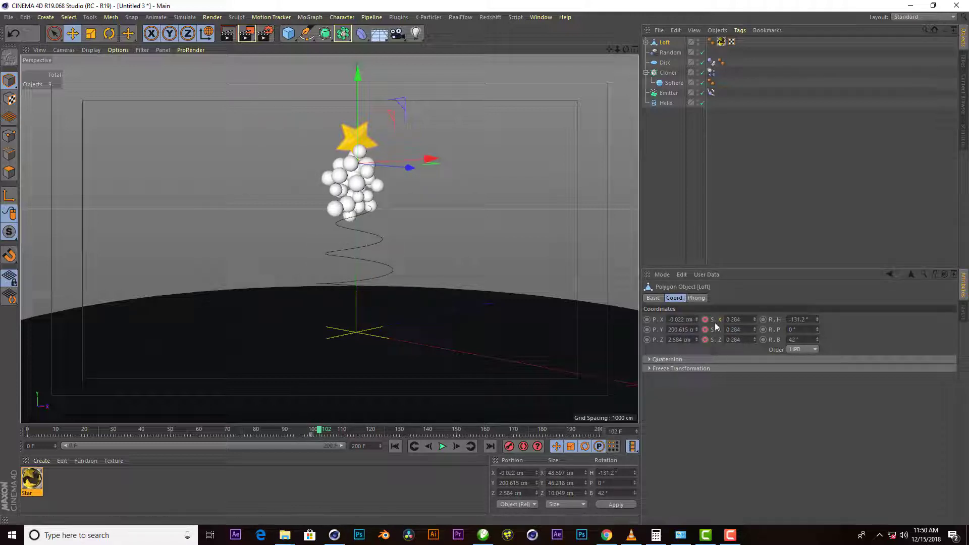
pyautogui.click(327, 430)
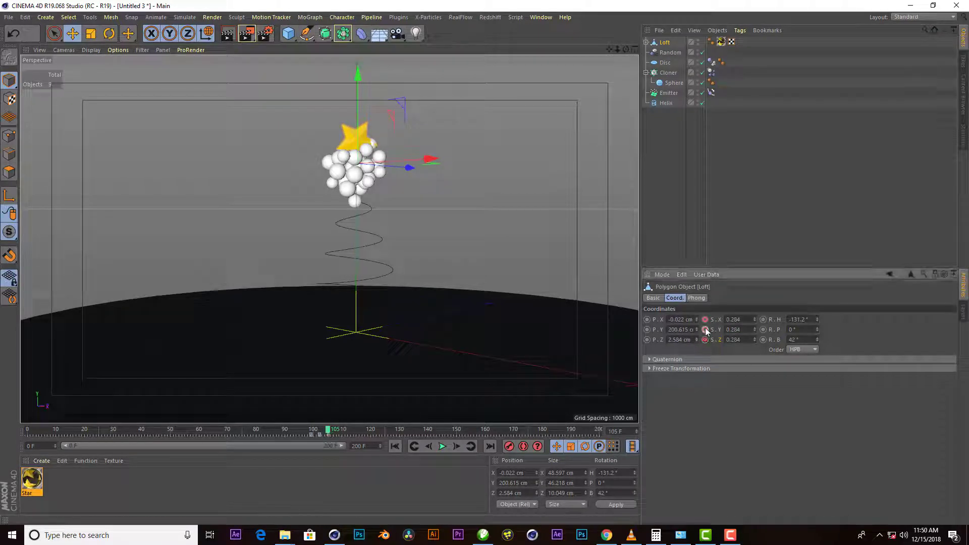
pyautogui.click(312, 430)
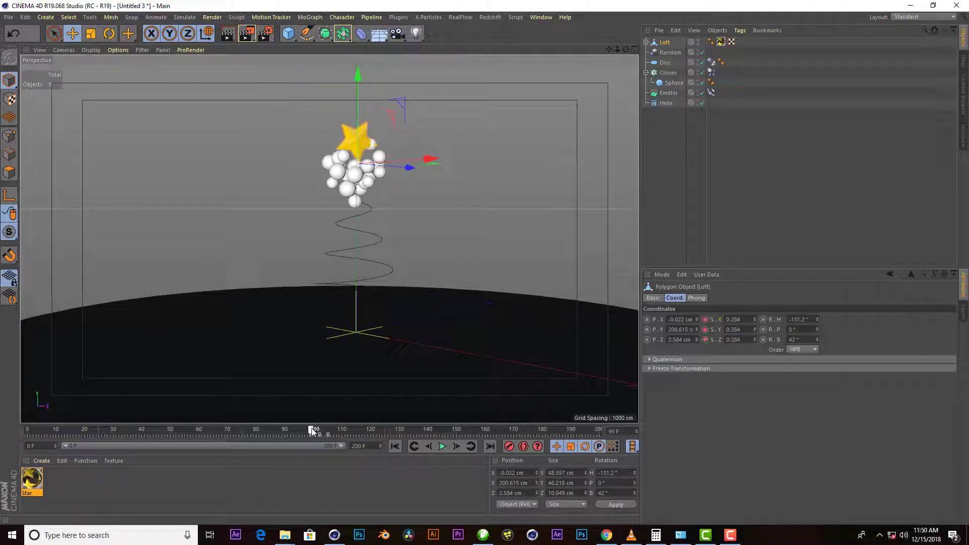
# Step: Set the star's scale to 0 at frame 99
pyautogui.click(742, 330)
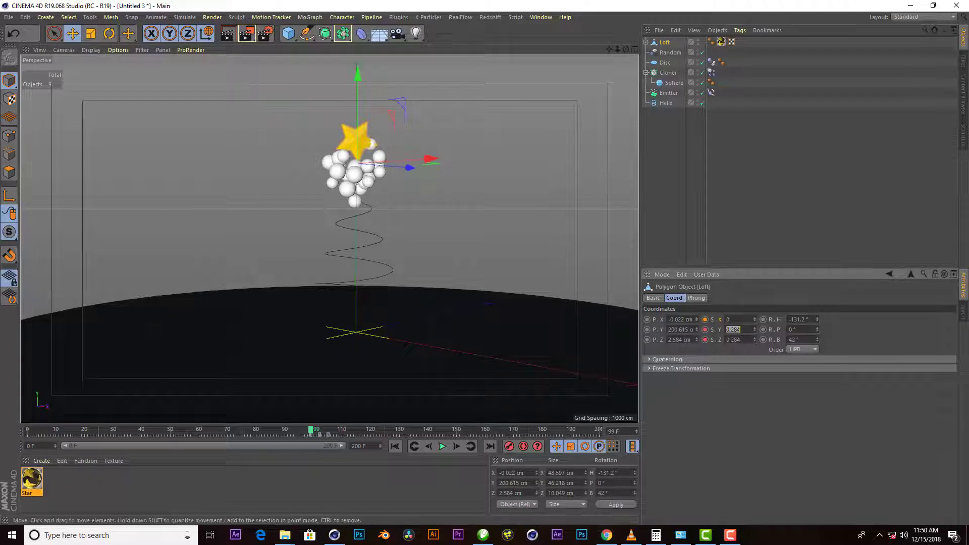
pyautogui.write('0')
pyautogui.press('Tab')
pyautogui.write('0')
pyautogui.press('Tab')
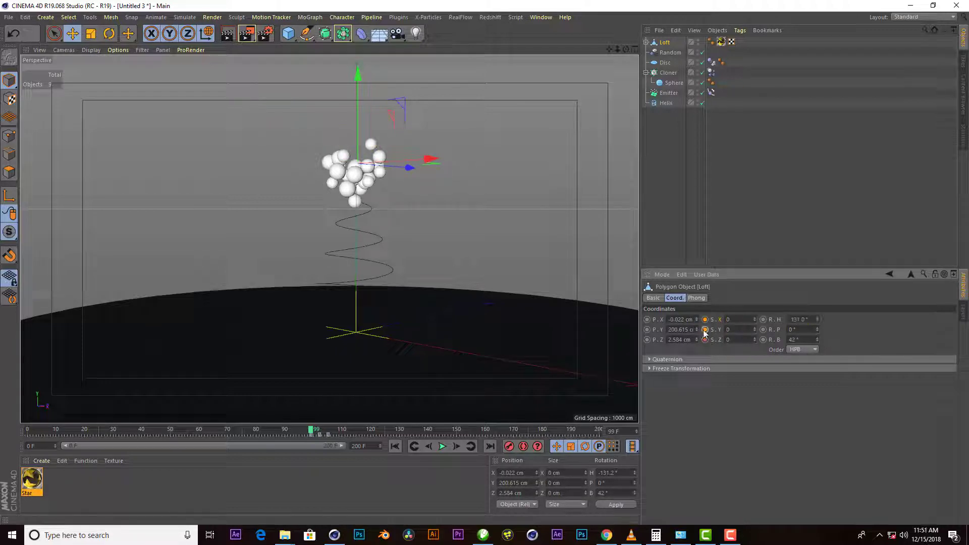
# Step: At frame 102, scale the star to 0.35 on X, Y and Z, then play
pyautogui.moveTo(312, 430); pyautogui.dragTo(319, 430)
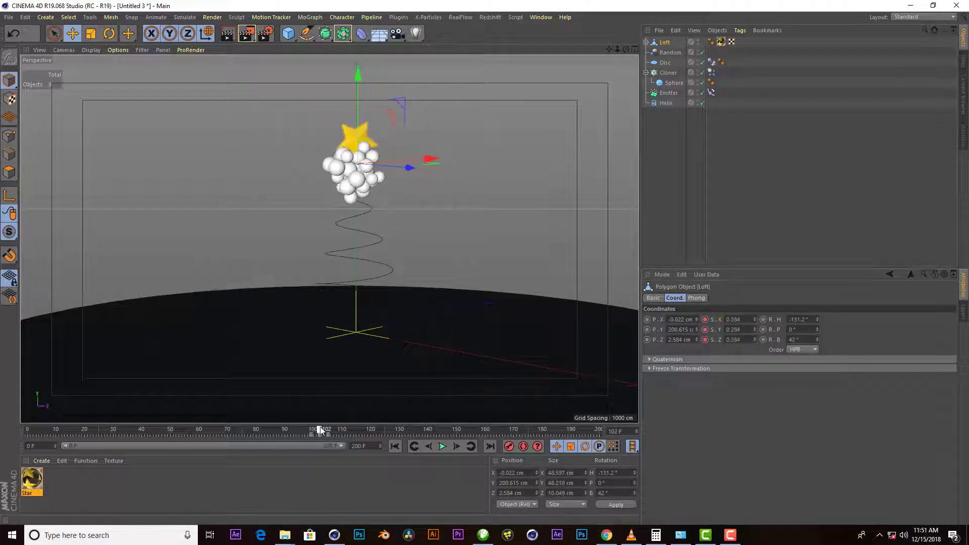
pyautogui.click(736, 320)
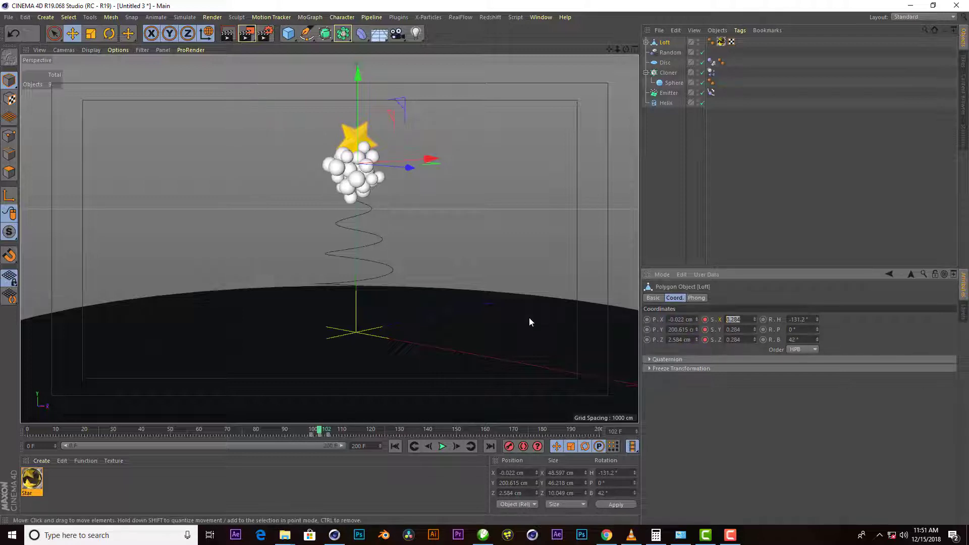
pyautogui.write('0.35')
pyautogui.press('Tab')
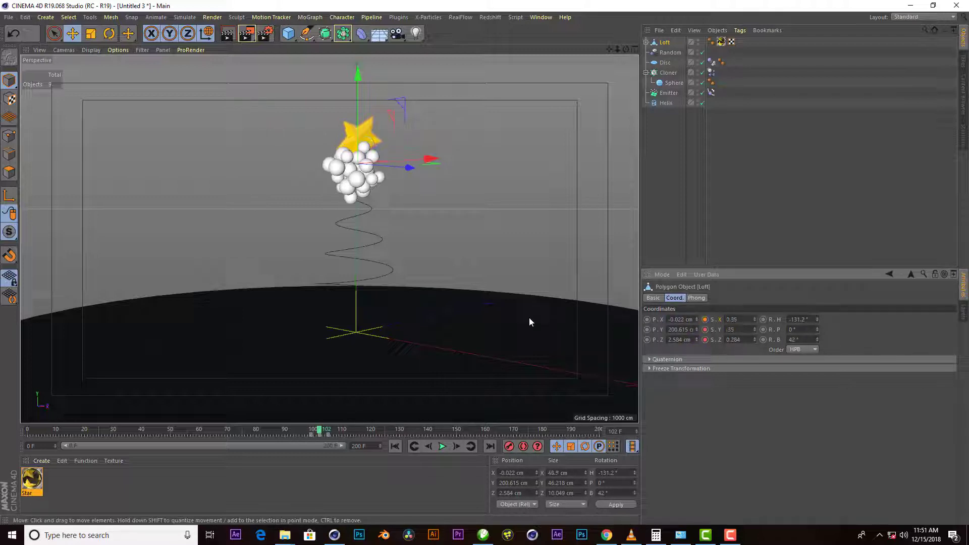
pyautogui.press('Tab')
pyautogui.write('0.35')
pyautogui.press('Return')
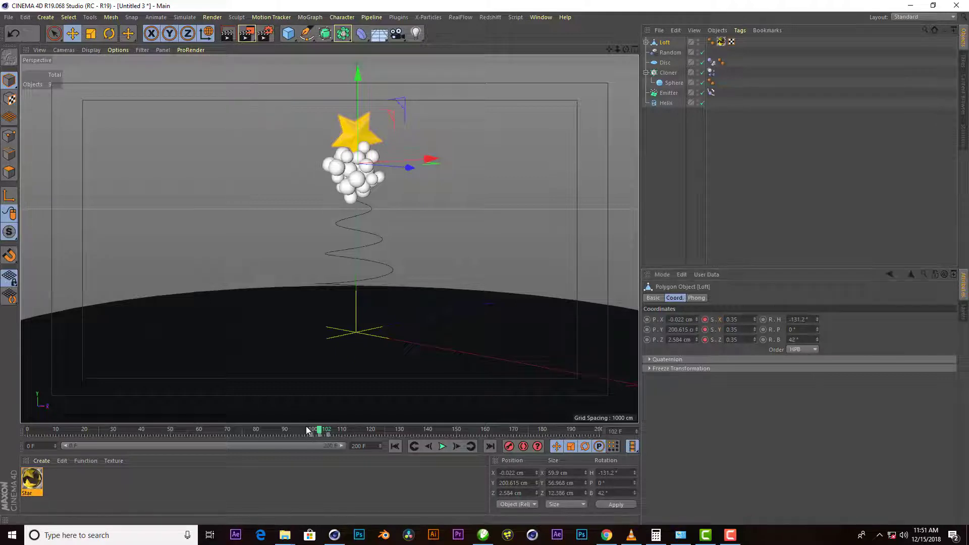
pyautogui.click(443, 446)
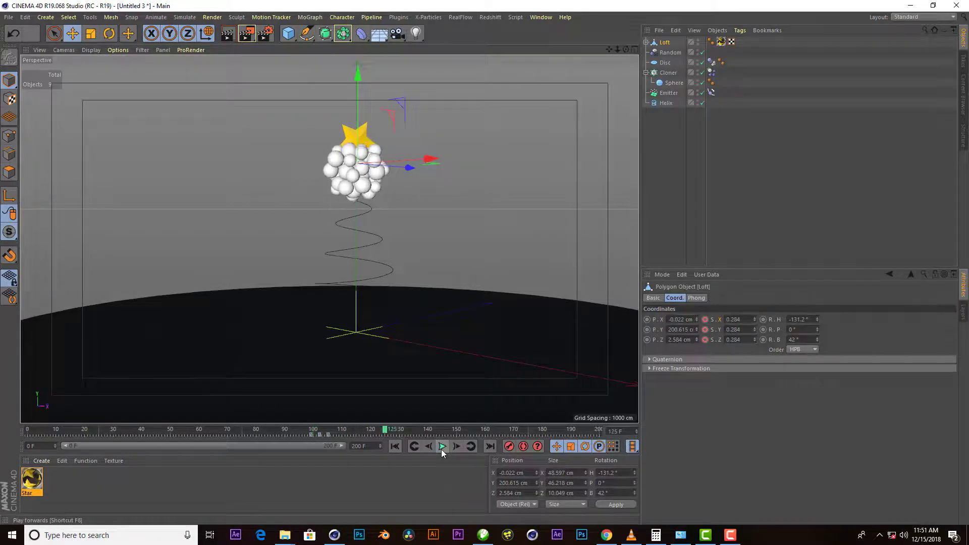
# Step: Replay the animation, pause with the tree fully grown, and render a preview
pyautogui.click(442, 447)
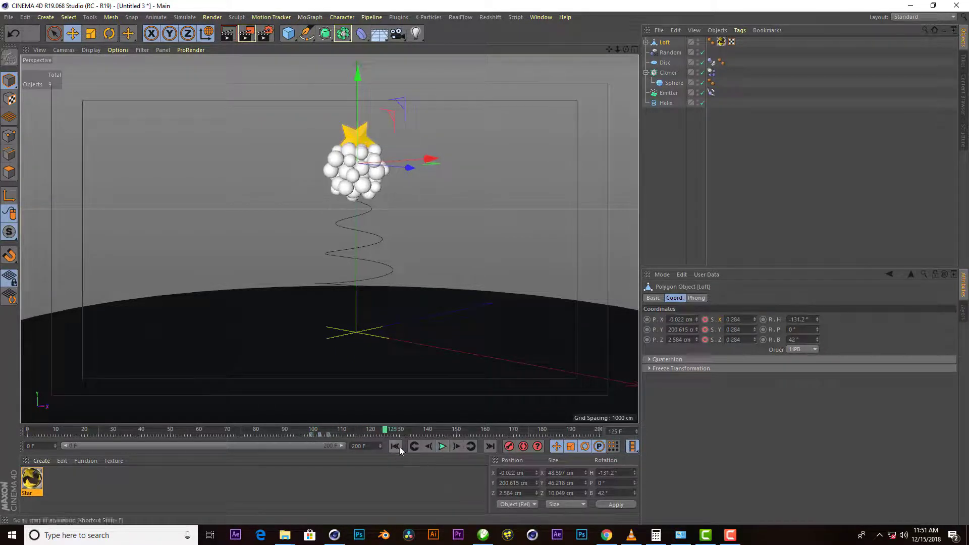
pyautogui.click(441, 446)
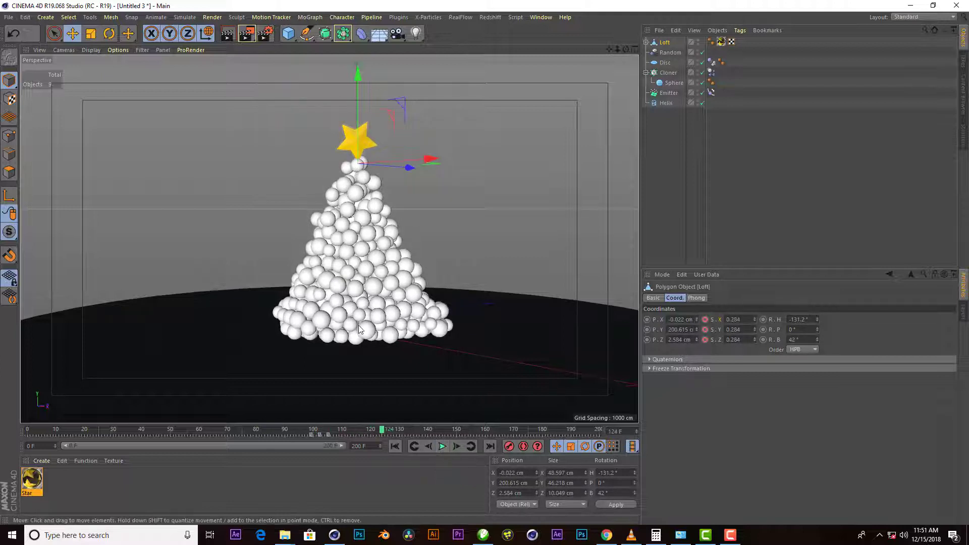
pyautogui.scroll(-3, 338, 240)
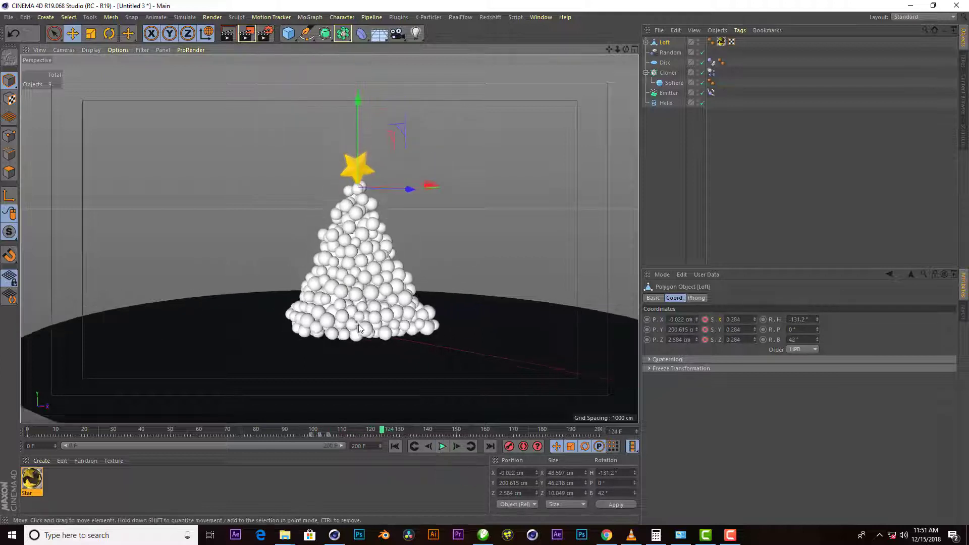
pyautogui.click(227, 35)
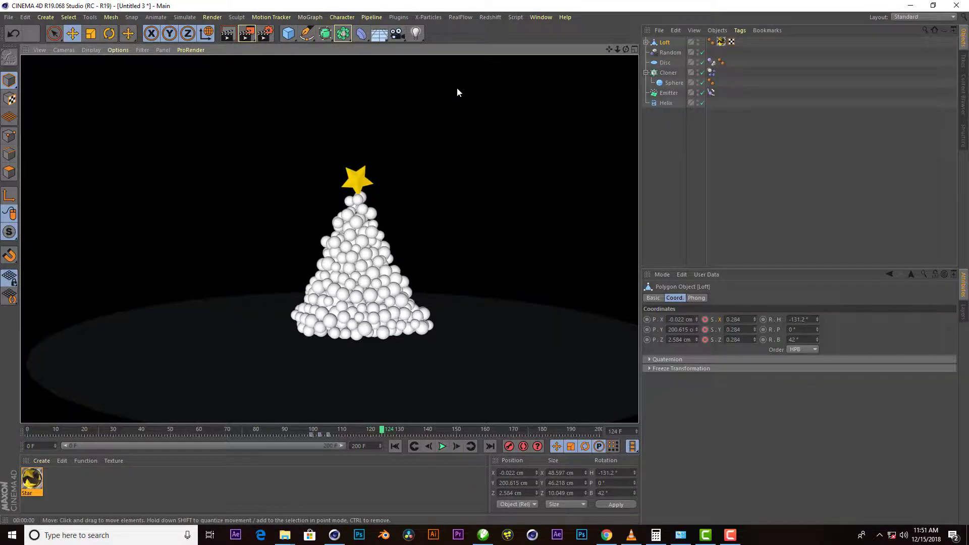
# Step: Add the Ambient Occlusion effect in Render Settings and re-render the view
pyautogui.click(270, 35)
pyautogui.click(95, 185)
pyautogui.click(150, 250)
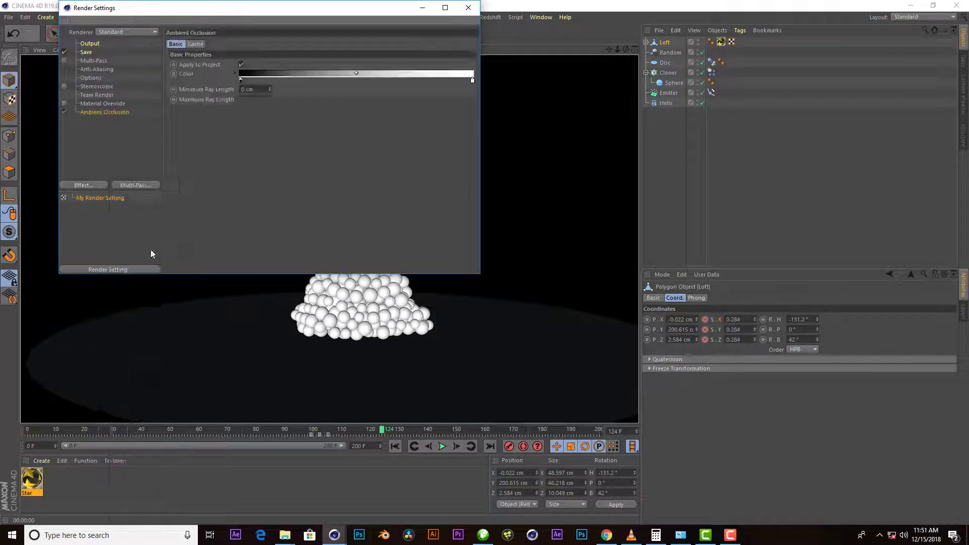
pyautogui.click(468, 8)
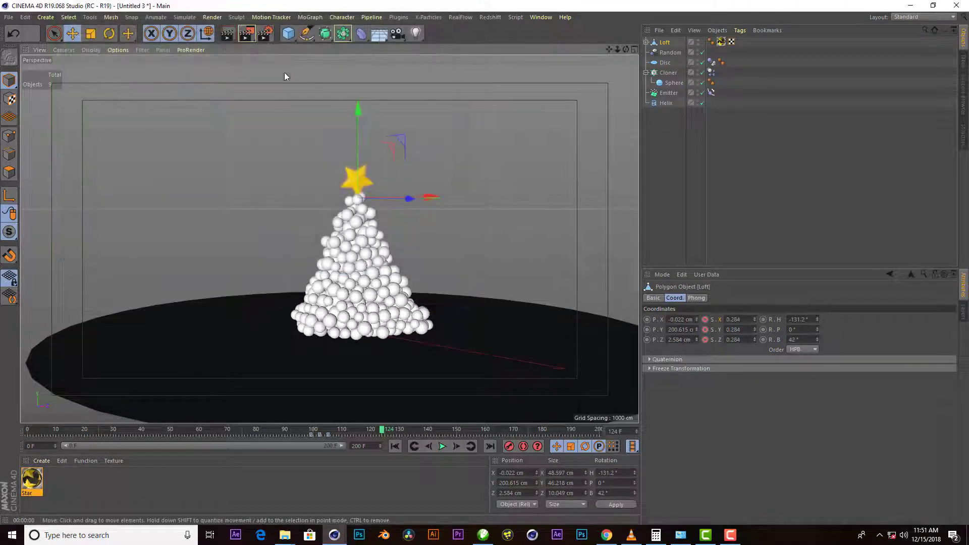
pyautogui.click(232, 38)
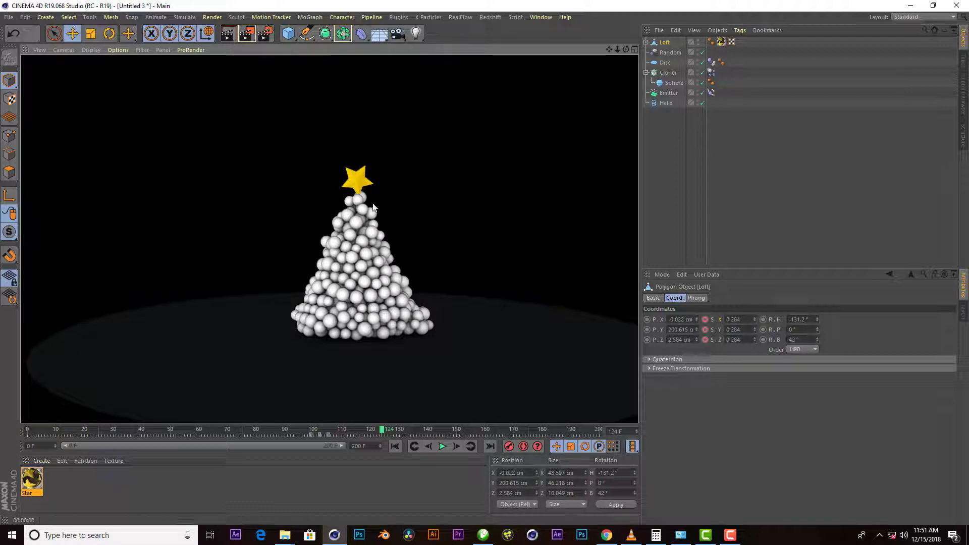
pyautogui.click(366, 189)
pyautogui.keyDown('alt'); pyautogui.moveTo(316, 180); pyautogui.dragTo(347, 240); pyautogui.keyUp('alt')
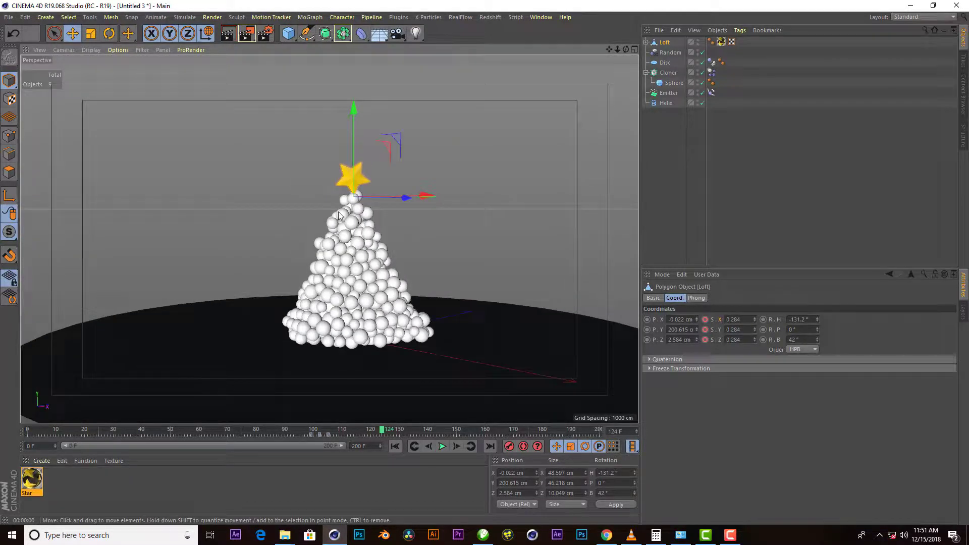
# Step: Add a Cylinder, hide the Disc, widen its radius and move it below the tree
pyautogui.click(825, 162)
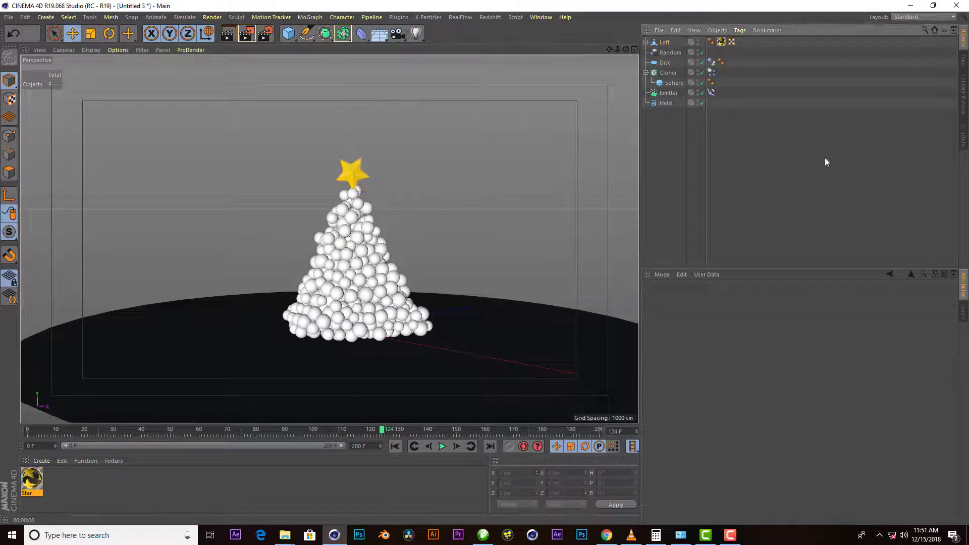
pyautogui.click(289, 34)
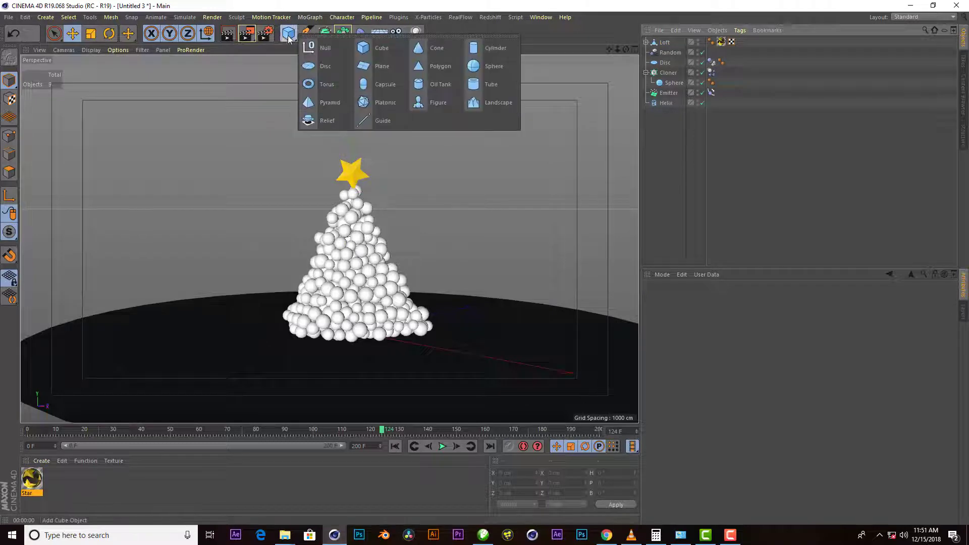
pyautogui.click(492, 50)
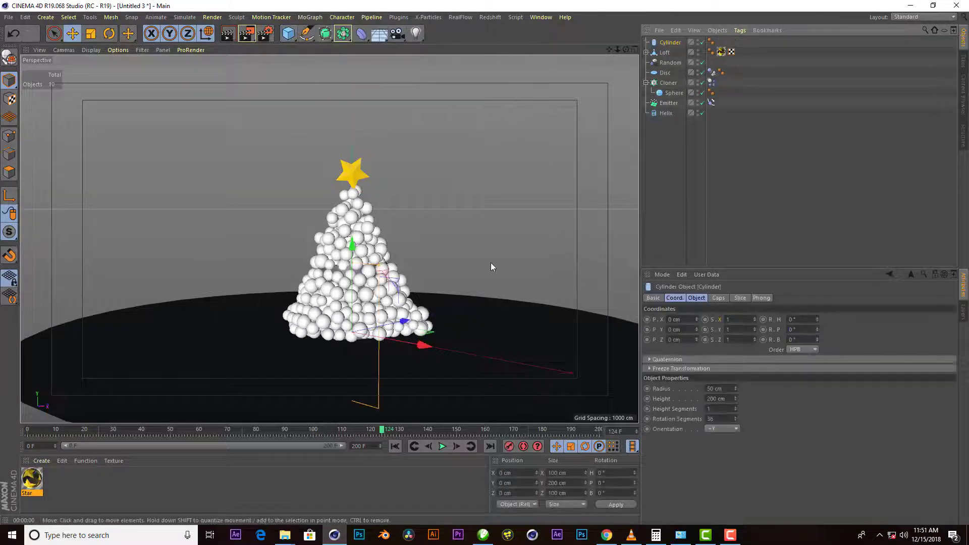
pyautogui.click(699, 72)
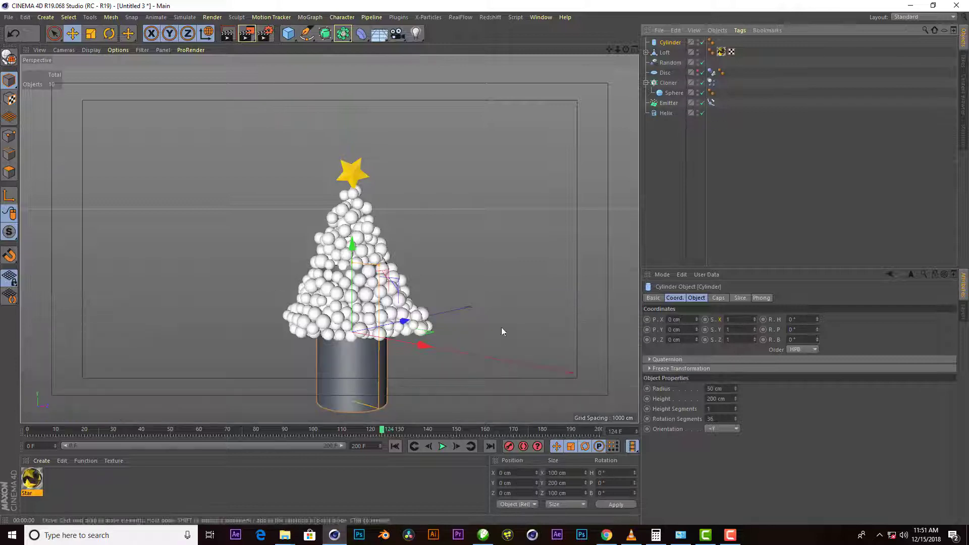
pyautogui.moveTo(379, 282); pyautogui.dragTo(417, 271)
pyautogui.moveTo(351, 245)
pyautogui.mouseDown()
pyautogui.moveTo(354, 291)
pyautogui.moveTo(505, 283)
pyautogui.mouseUp()
# Step: Align the cylinder along Z under the tree using the four-view layout
pyautogui.scroll(-2, 396, 379)
pyautogui.scroll(3, 397, 378)
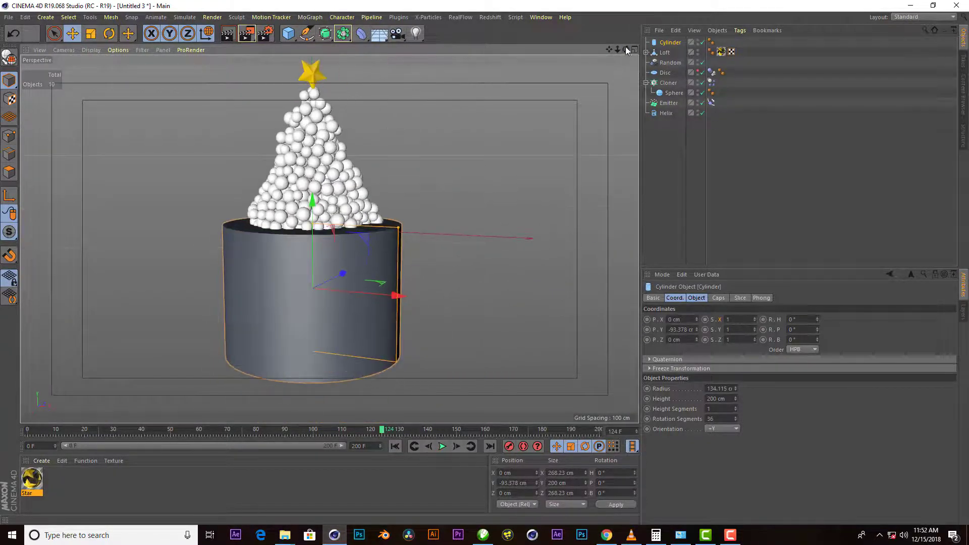
pyautogui.click(634, 50)
pyautogui.moveTo(520, 130)
pyautogui.mouseDown()
pyautogui.moveTo(549, 149)
pyautogui.moveTo(534, 142)
pyautogui.mouseUp()
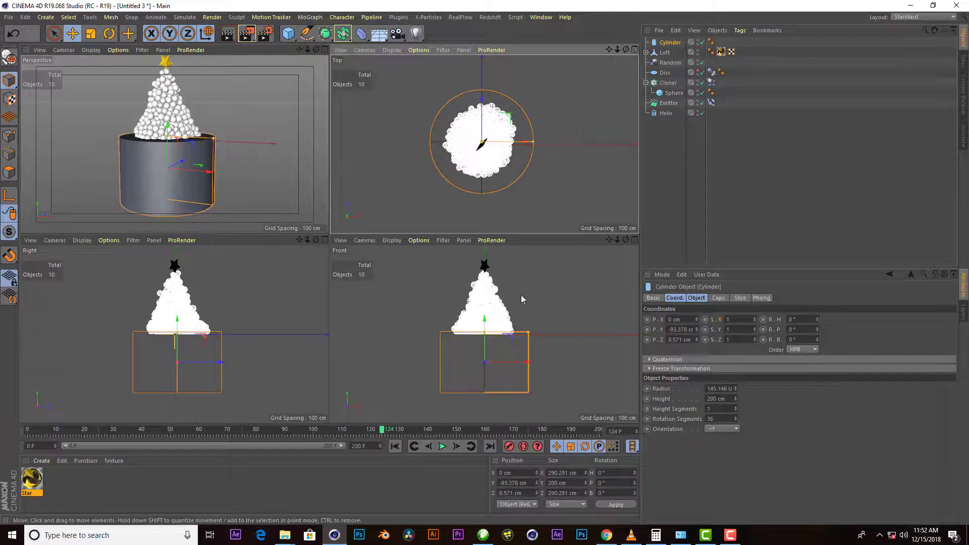
pyautogui.click(324, 50)
# Step: Show wireframe lines, give the cylinder 8 height segments, and make it editable
pyautogui.press('n')
pyautogui.press('b')
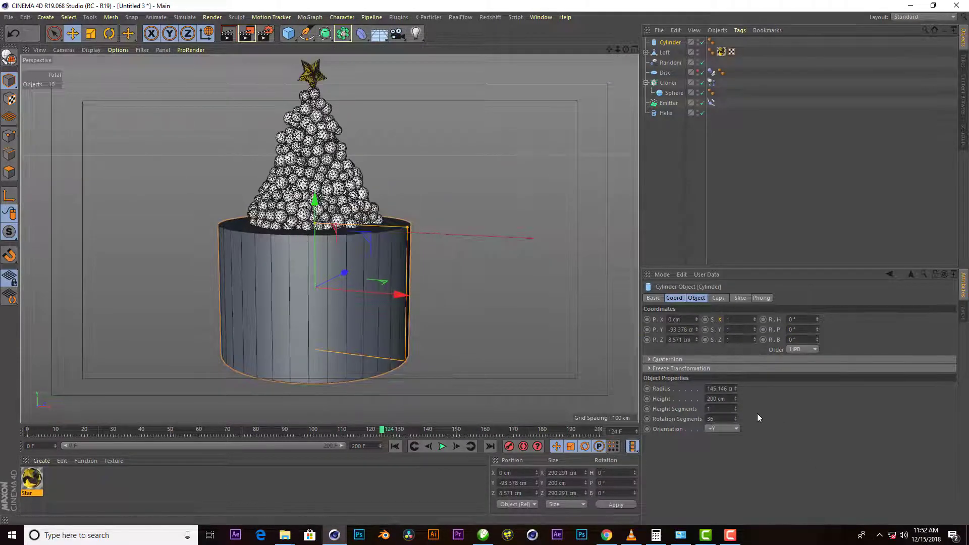
pyautogui.moveTo(735, 409); pyautogui.dragTo(735, 399)
pyautogui.moveTo(612, 54); pyautogui.dragTo(612, 65)
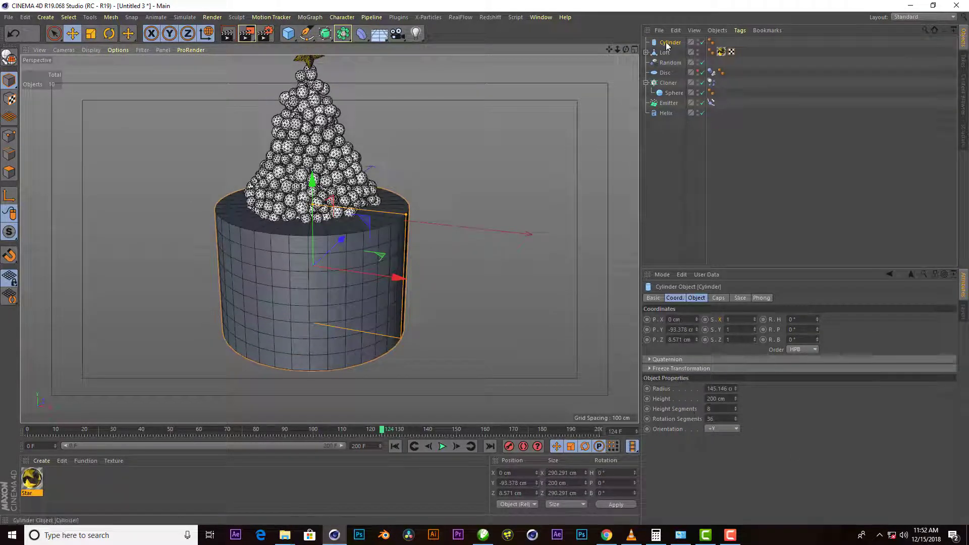
pyautogui.click(7, 59)
pyautogui.click(9, 135)
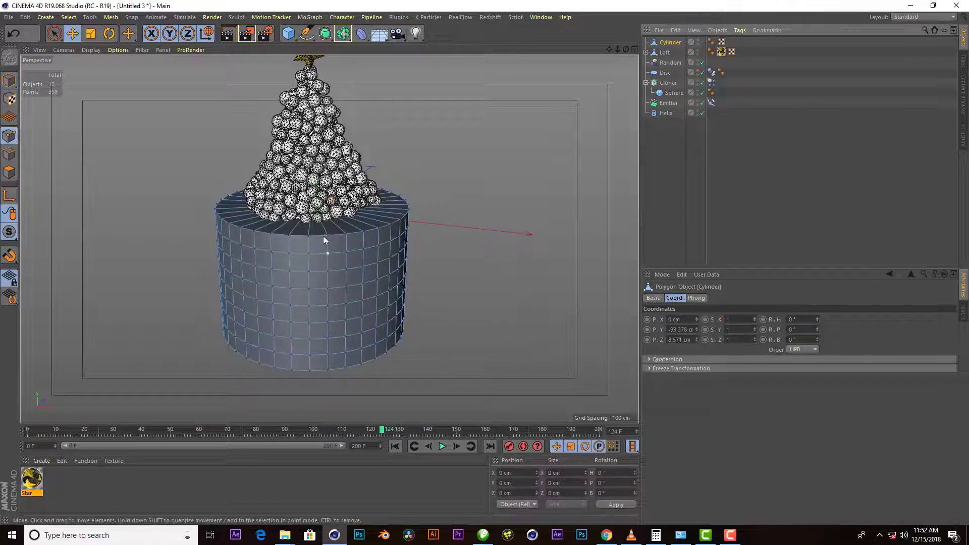
# Step: Merge the editable cylinder's duplicate points
pyautogui.rightClick(343, 239)
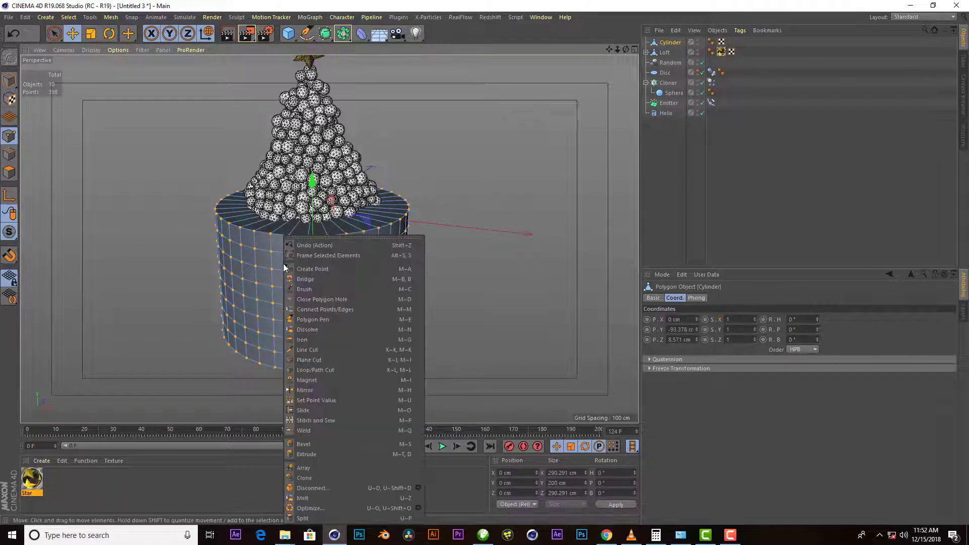
pyautogui.rightClick(284, 234)
pyautogui.click(303, 399)
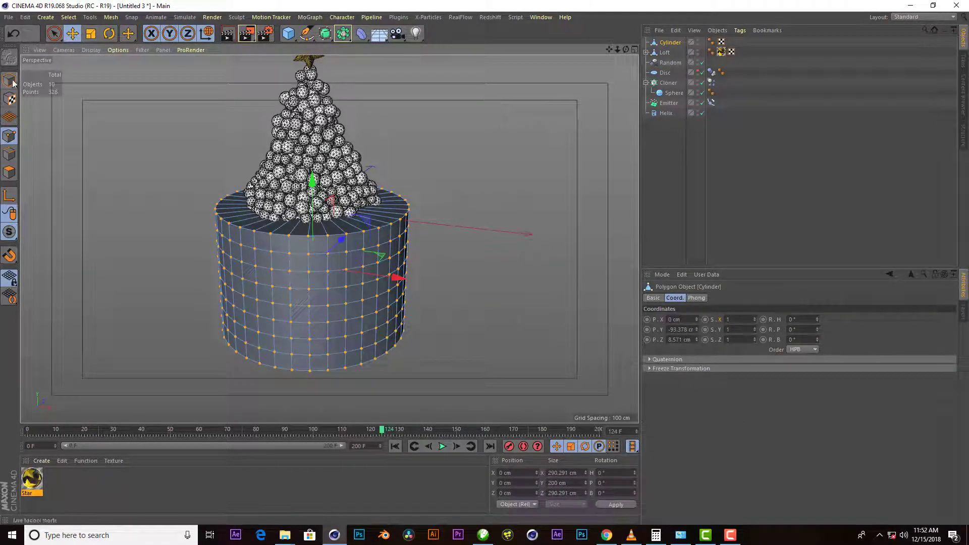
pyautogui.click(10, 81)
# Step: Add a Displacer under the cylinder with a Noise shader
pyautogui.click(361, 33)
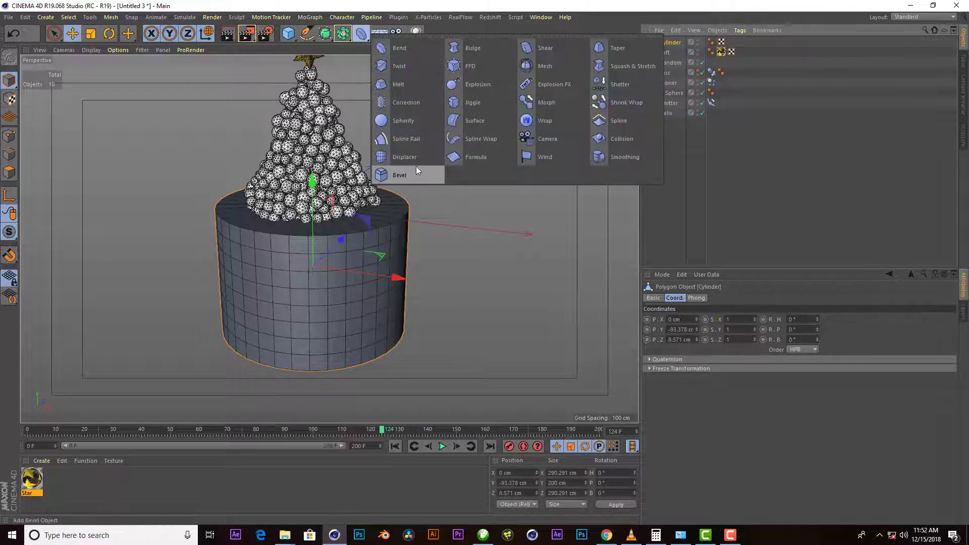
pyautogui.click(401, 162)
pyautogui.moveTo(671, 49); pyautogui.dragTo(669, 52)
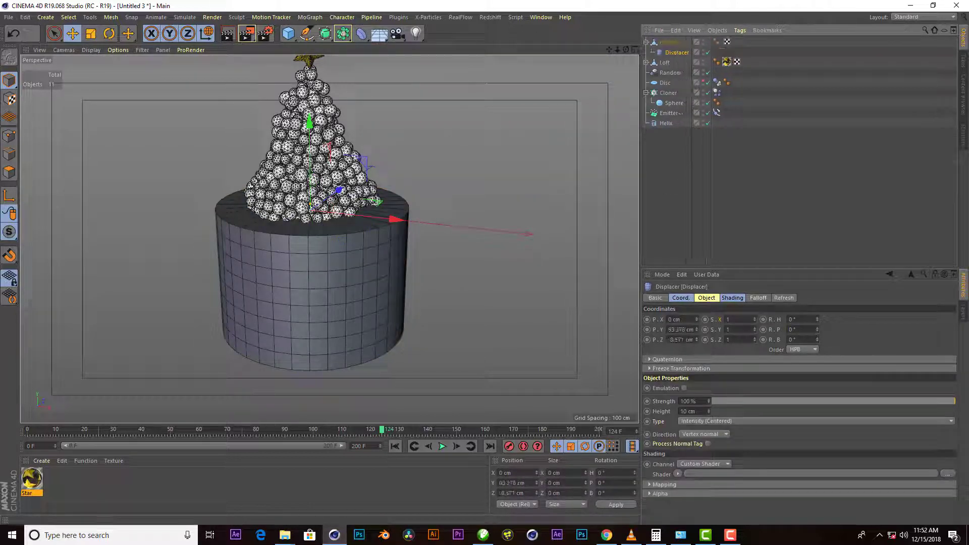
pyautogui.click(732, 297)
pyautogui.click(679, 329)
pyautogui.click(692, 180)
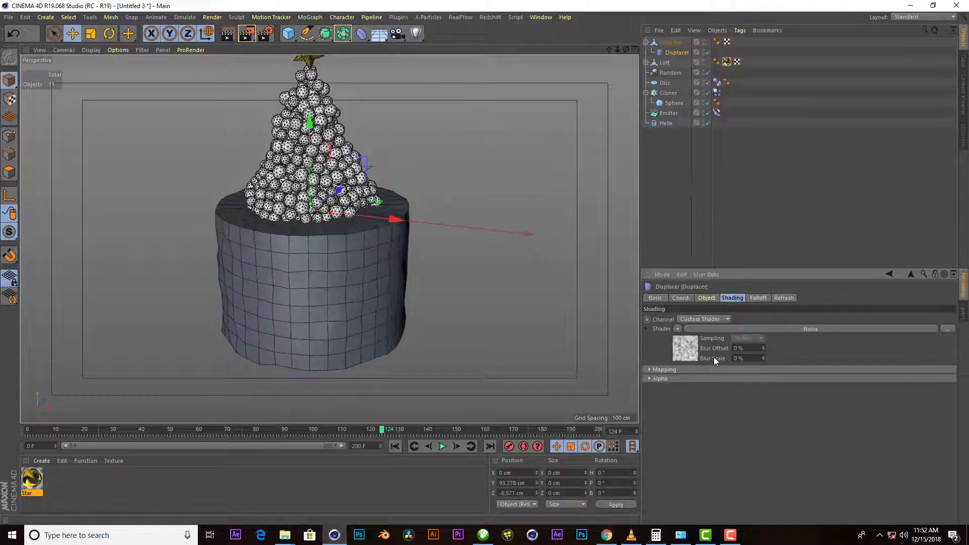
pyautogui.click(752, 326)
pyautogui.click(755, 410)
pyautogui.click(725, 203)
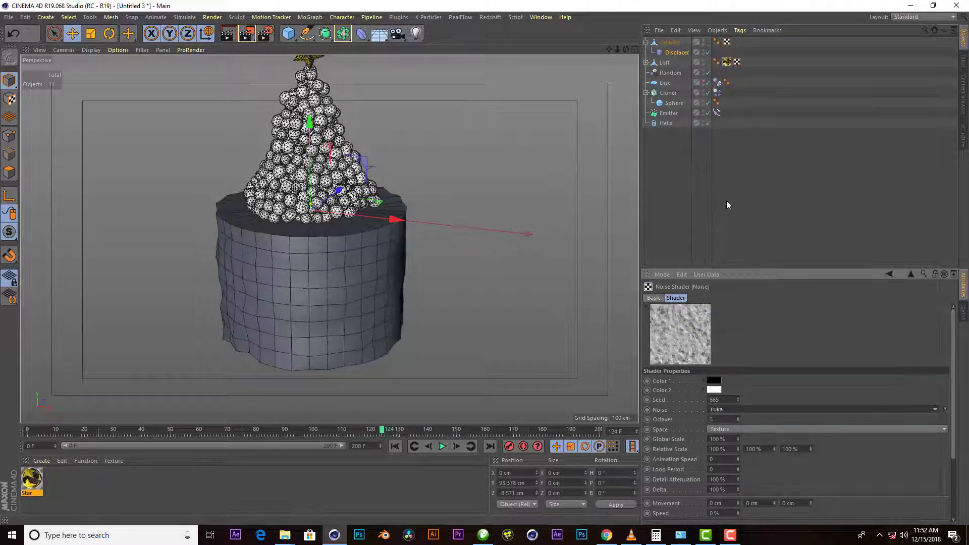
pyautogui.click(731, 409)
pyautogui.click(722, 154)
# Step: Put the cylinder under a Subdivision Surface
pyautogui.click(670, 42)
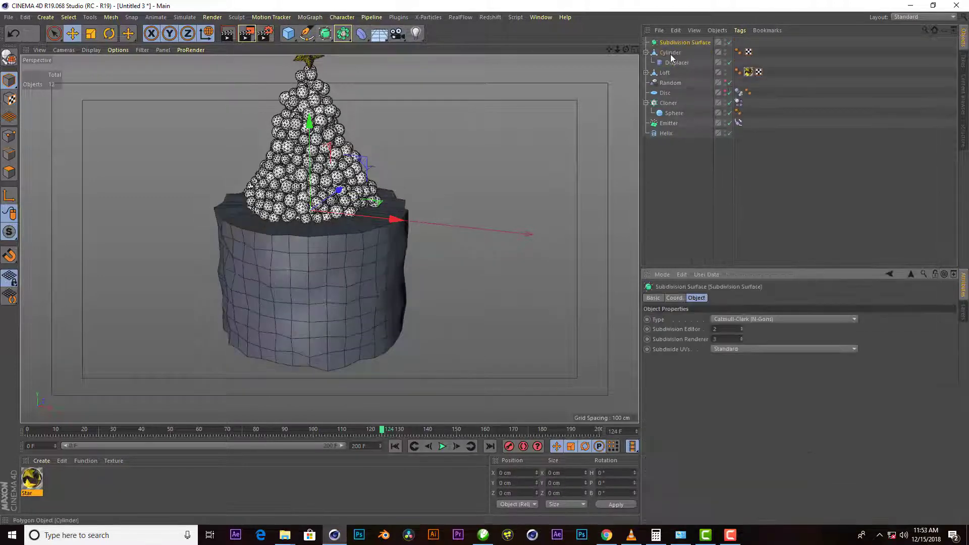
pyautogui.keyDown('alt'); pyautogui.click(325, 33); pyautogui.keyUp('alt')
pyautogui.moveTo(626, 50); pyautogui.dragTo(625, 35)
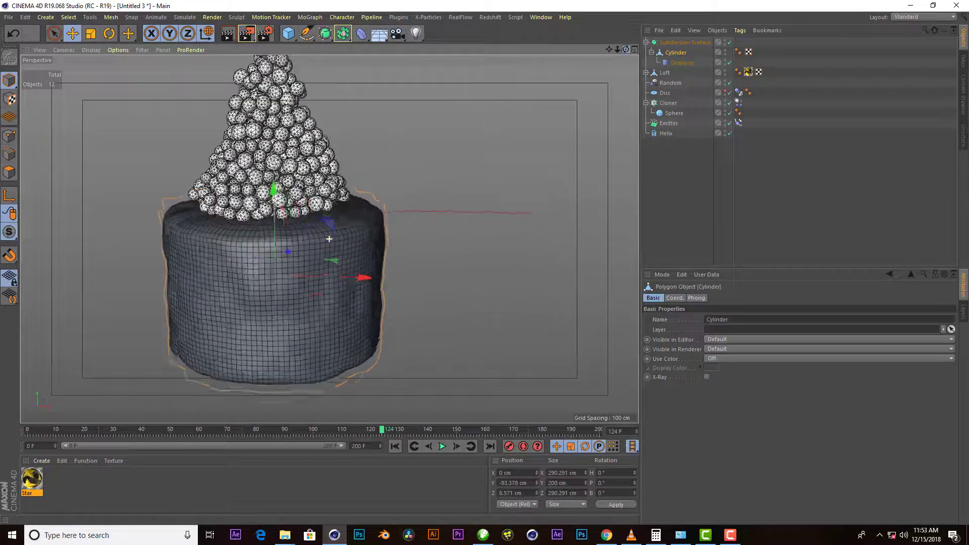
# Step: Set the displacer's noise to FBM with 147% global scale
pyautogui.click(679, 63)
pyautogui.click(735, 329)
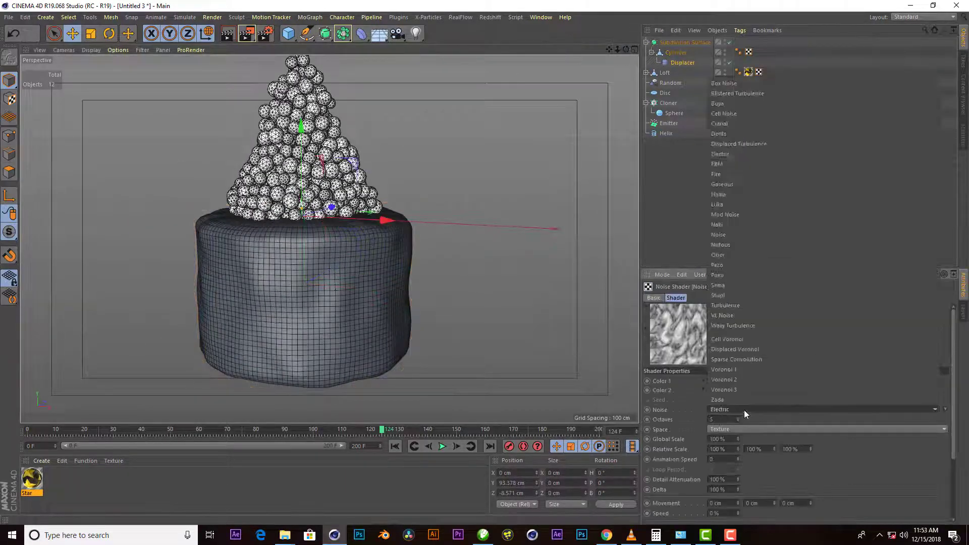
pyautogui.click(743, 409)
pyautogui.click(734, 163)
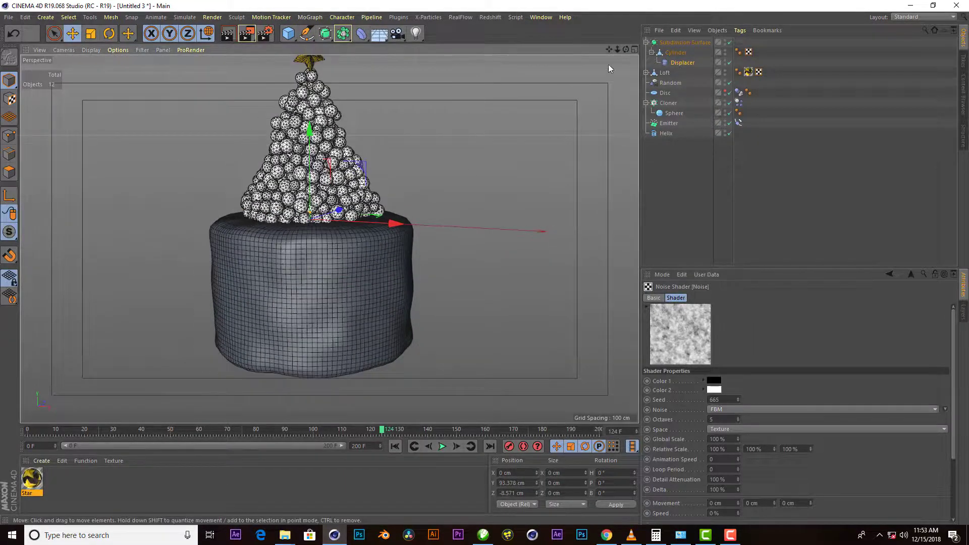
pyautogui.moveTo(626, 50); pyautogui.dragTo(613, 55)
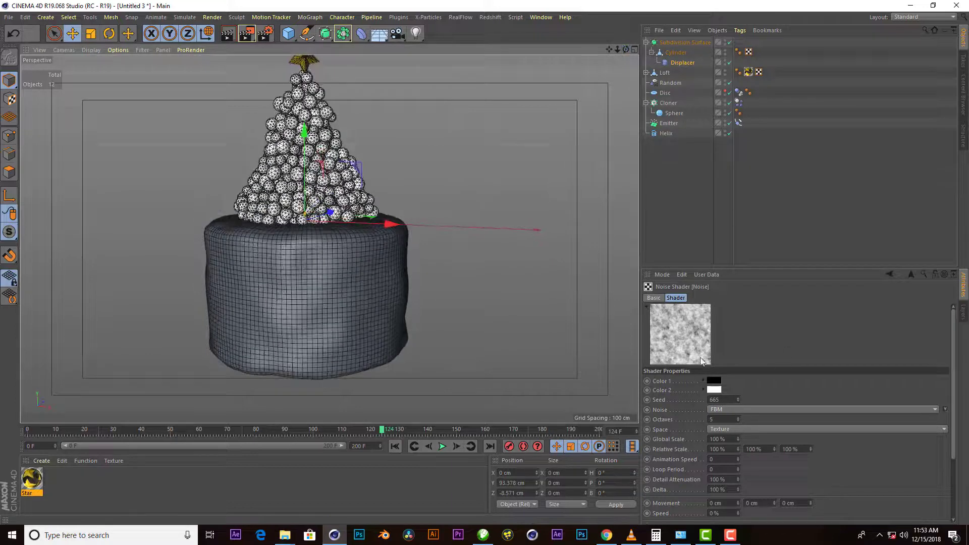
pyautogui.moveTo(737, 439); pyautogui.dragTo(733, 515)
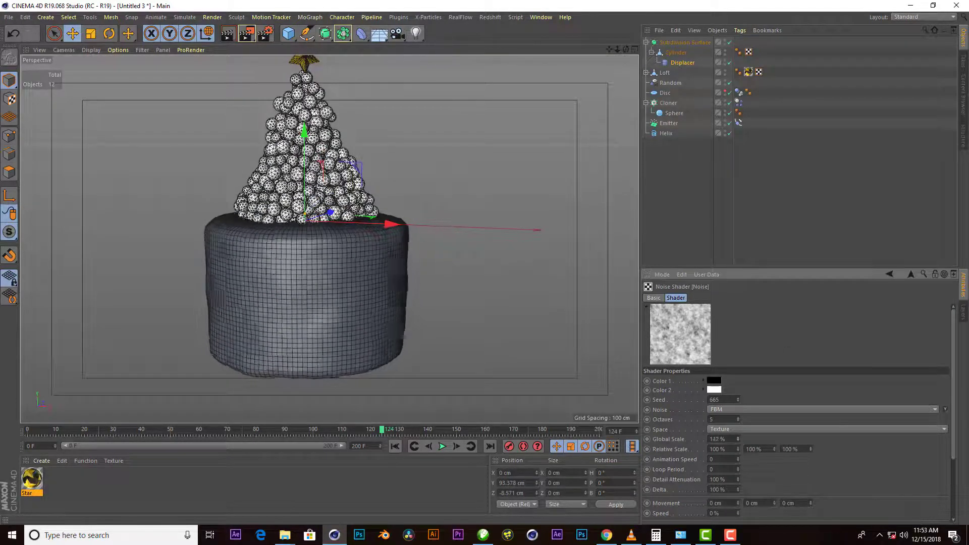
pyautogui.scroll(-3, 344, 276)
pyautogui.scroll(-2, 344, 277)
# Step: Bake the subdivided cylinder with Current State to Object and delete the original
pyautogui.rightClick(661, 42)
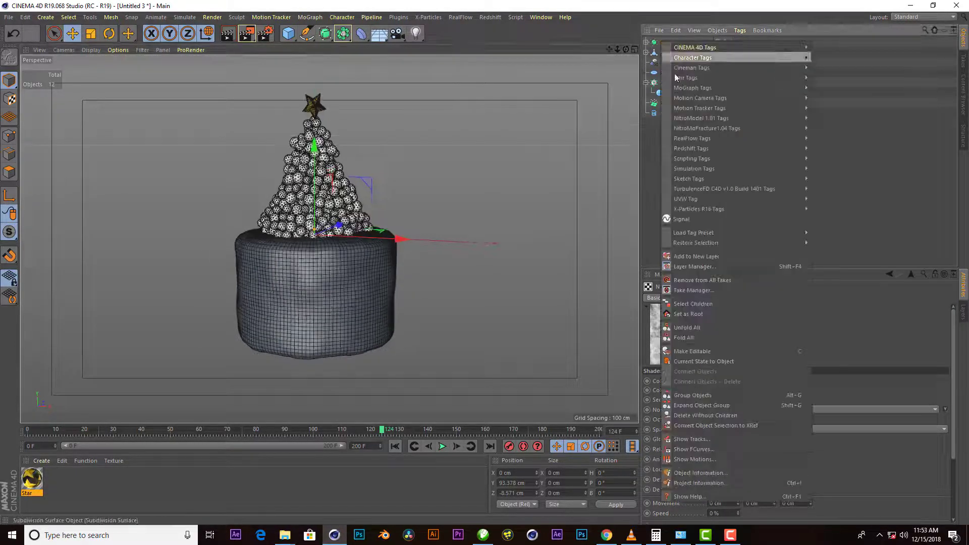
pyautogui.click(727, 360)
pyautogui.moveTo(674, 42); pyautogui.dragTo(669, 41)
pyautogui.press('Delete')
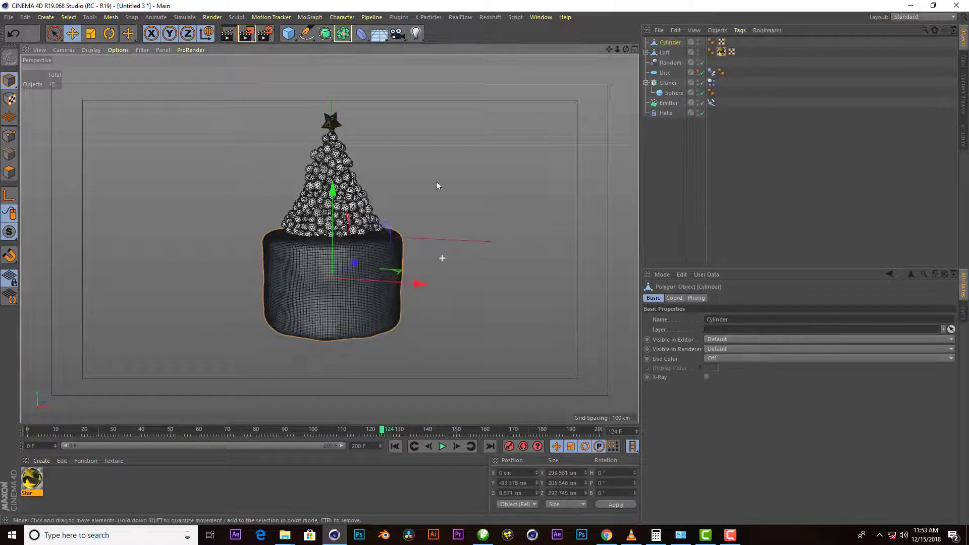
pyautogui.scroll(1, 339, 295)
# Step: Add a Landscape, scale it to about 746 cm wide, and lower it to about -64 cm
pyautogui.click(292, 34)
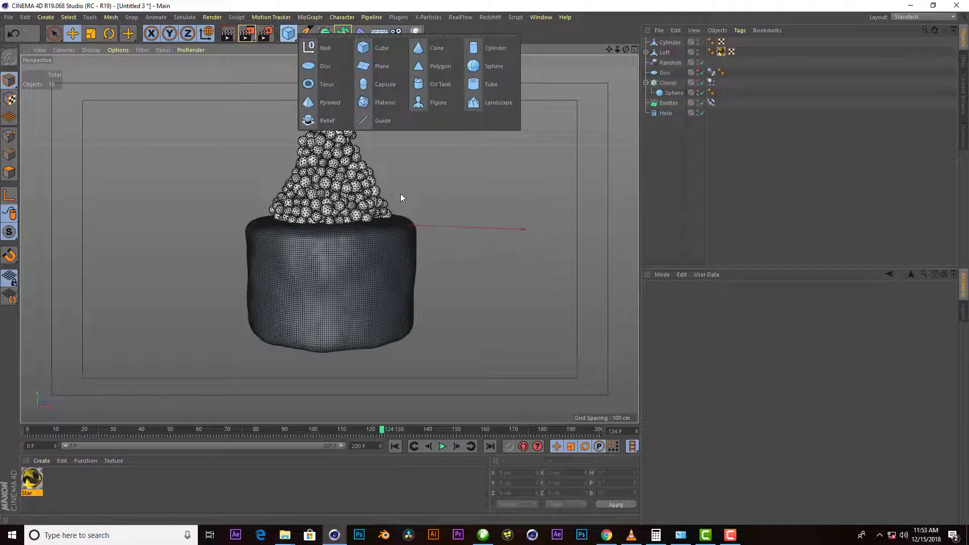
pyautogui.click(493, 104)
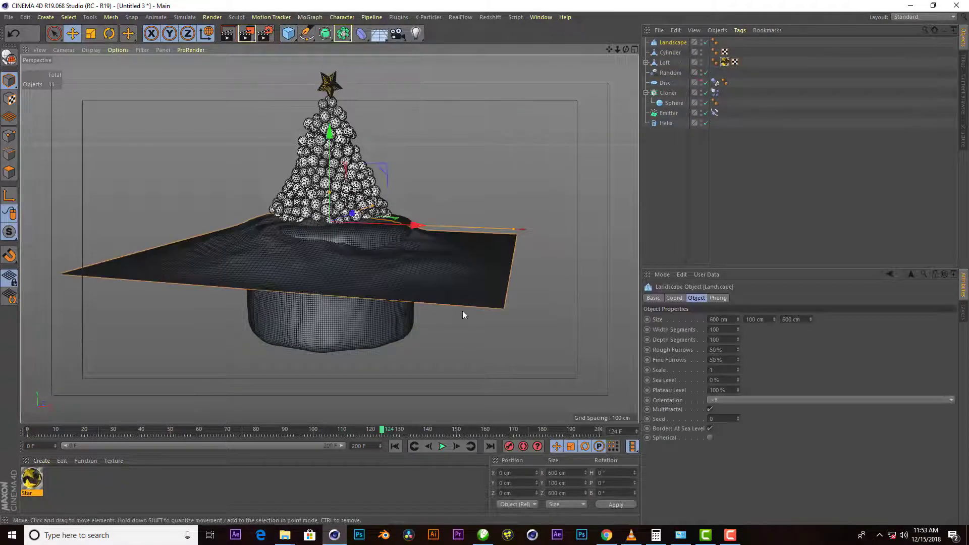
pyautogui.moveTo(323, 188)
pyautogui.mouseDown()
pyautogui.moveTo(324, 255)
pyautogui.moveTo(329, 222)
pyautogui.moveTo(398, 198)
pyautogui.mouseUp()
pyautogui.click(90, 33)
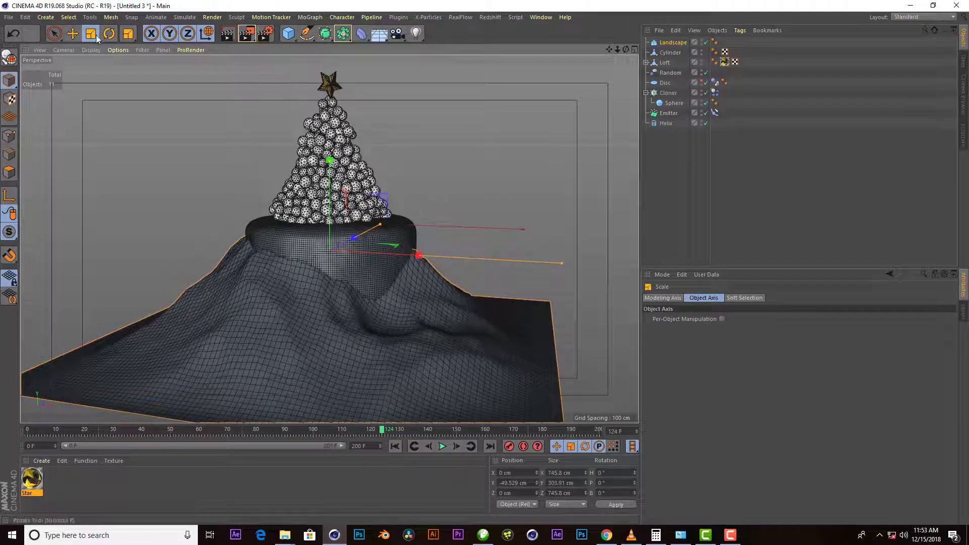
pyautogui.press('e')
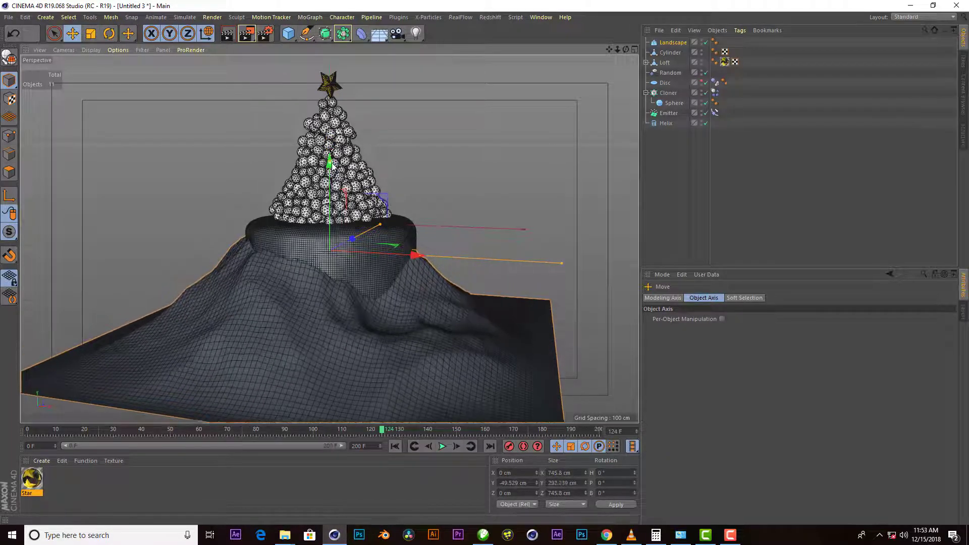
pyautogui.moveTo(330, 186); pyautogui.dragTo(331, 196)
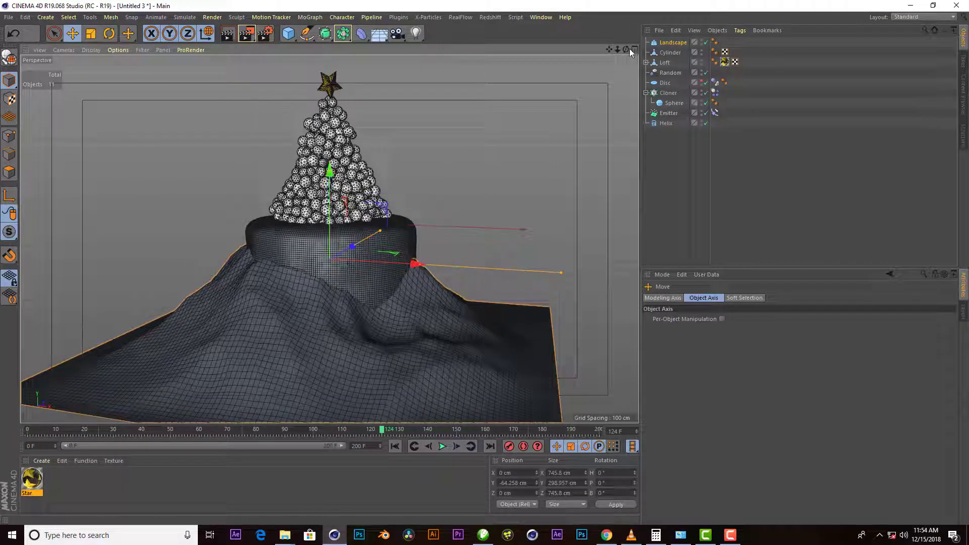
pyautogui.moveTo(626, 49); pyautogui.dragTo(593, 51)
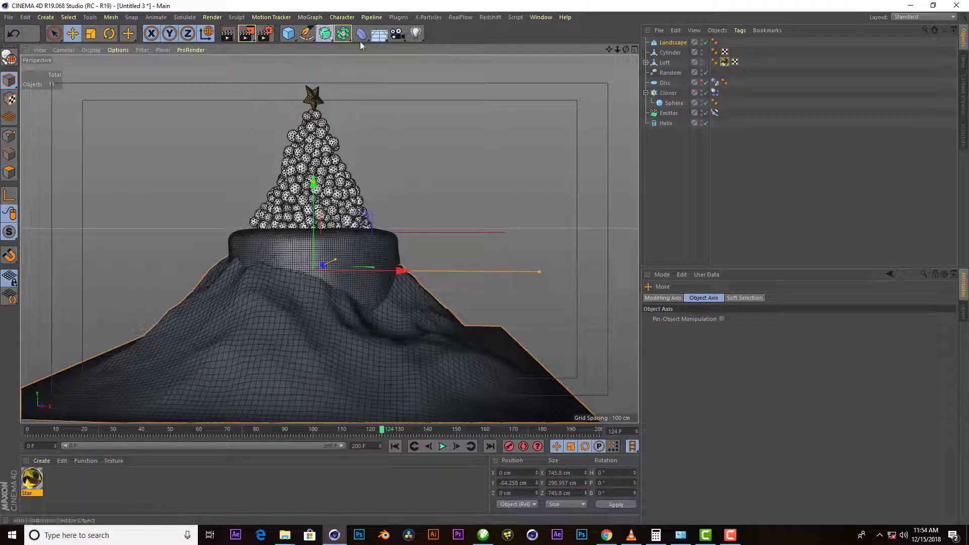
# Step: Smooth the Landscape under a Subdivision Surface, set 96 by 107 segments and 100% fine furrows
pyautogui.click(325, 33)
pyautogui.moveTo(673, 52); pyautogui.dragTo(677, 44)
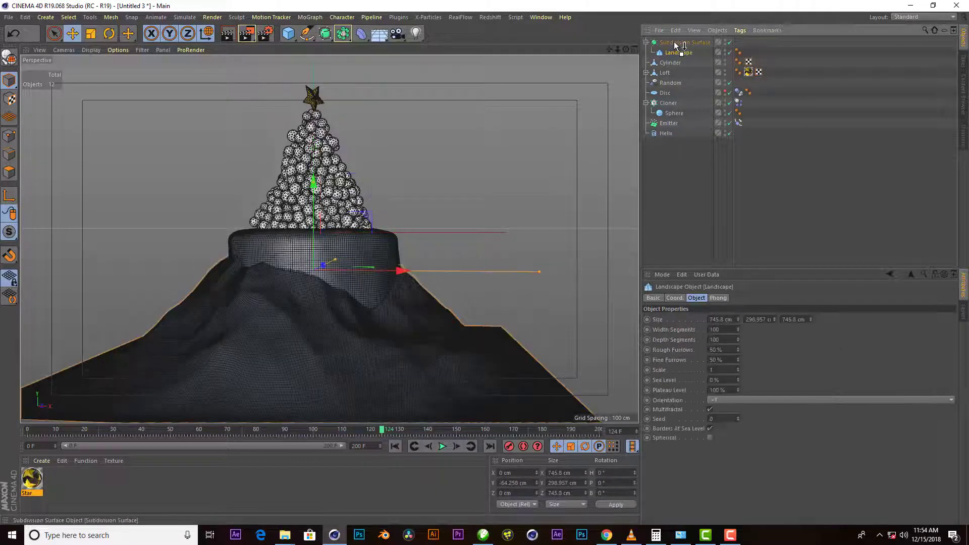
pyautogui.click(741, 174)
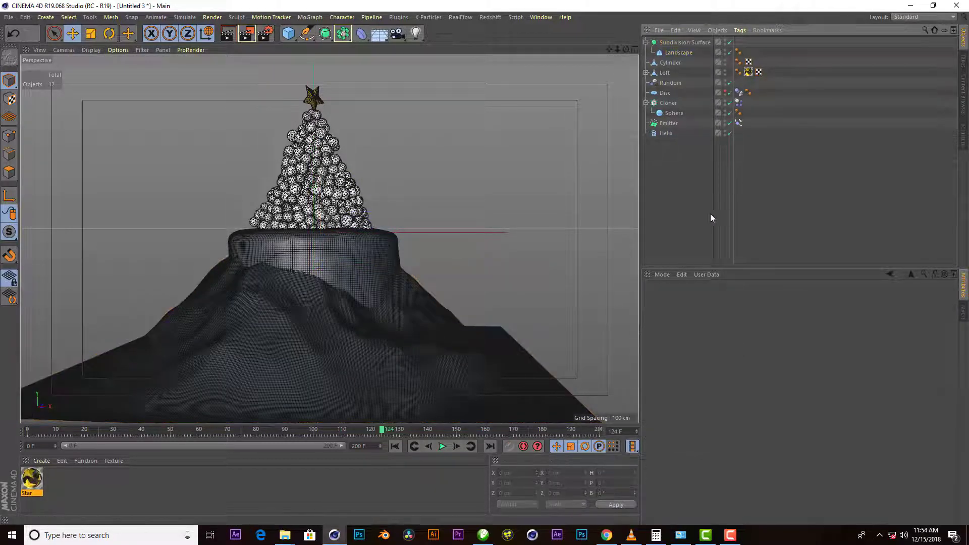
pyautogui.scroll(-3, 344, 147)
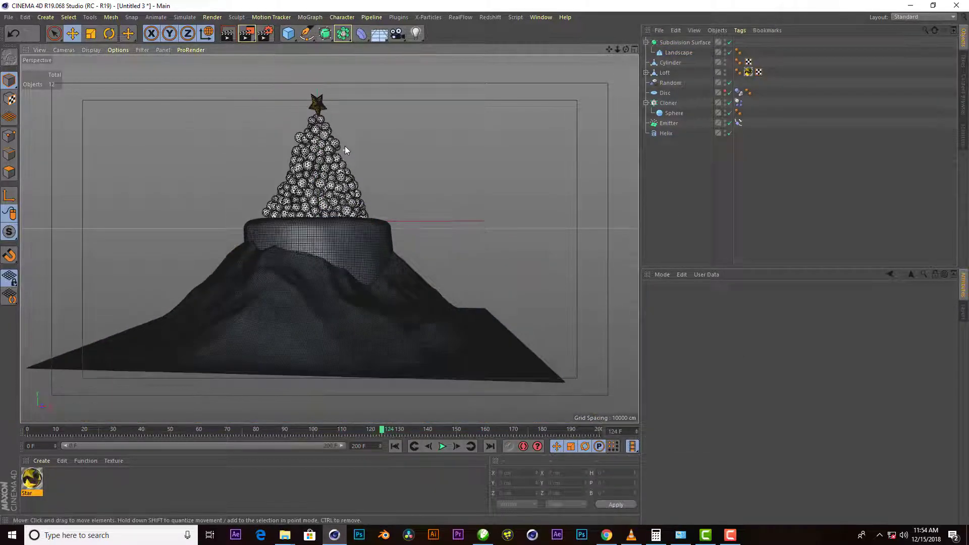
pyautogui.click(664, 54)
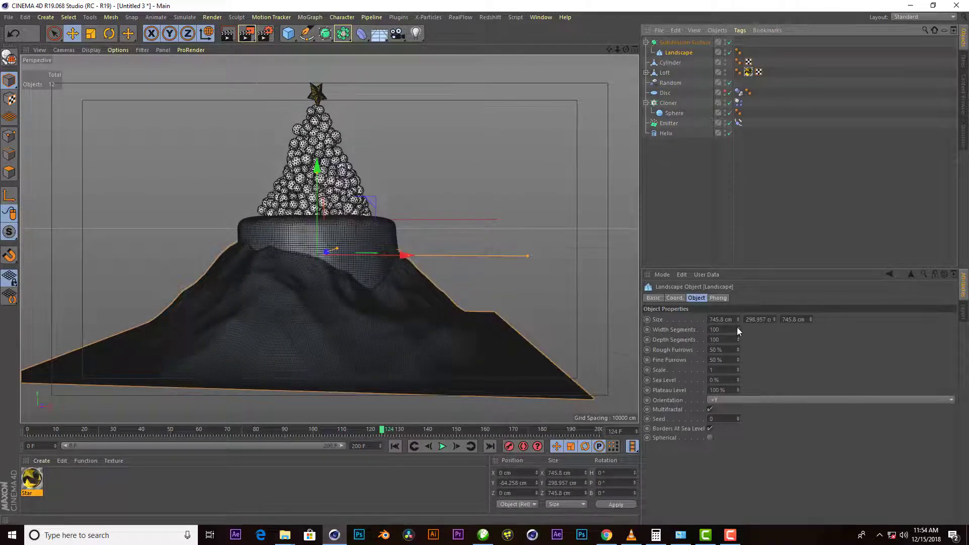
pyautogui.moveTo(736, 326); pyautogui.dragTo(737, 323)
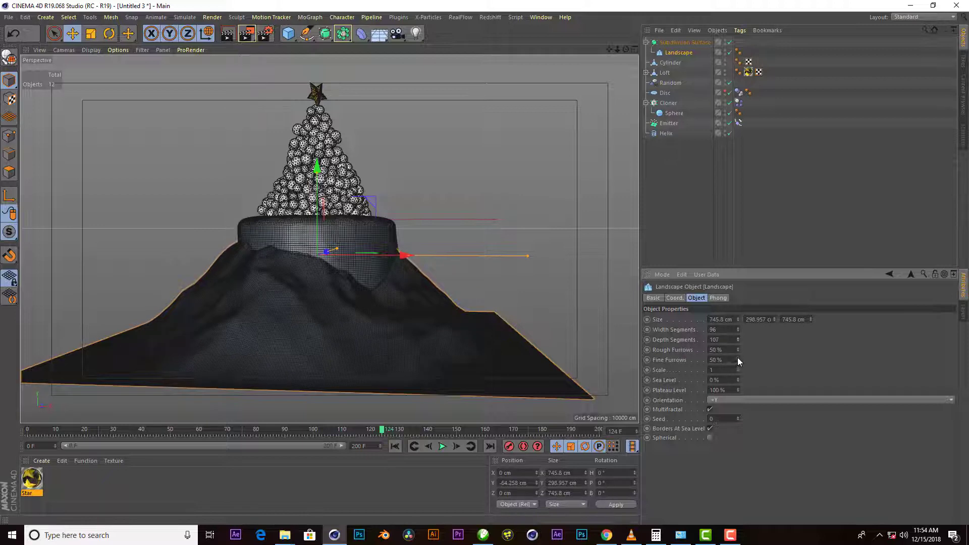
pyautogui.moveTo(738, 360)
pyautogui.mouseDown()
pyautogui.moveTo(738, 368)
pyautogui.moveTo(737, 348)
pyautogui.mouseUp()
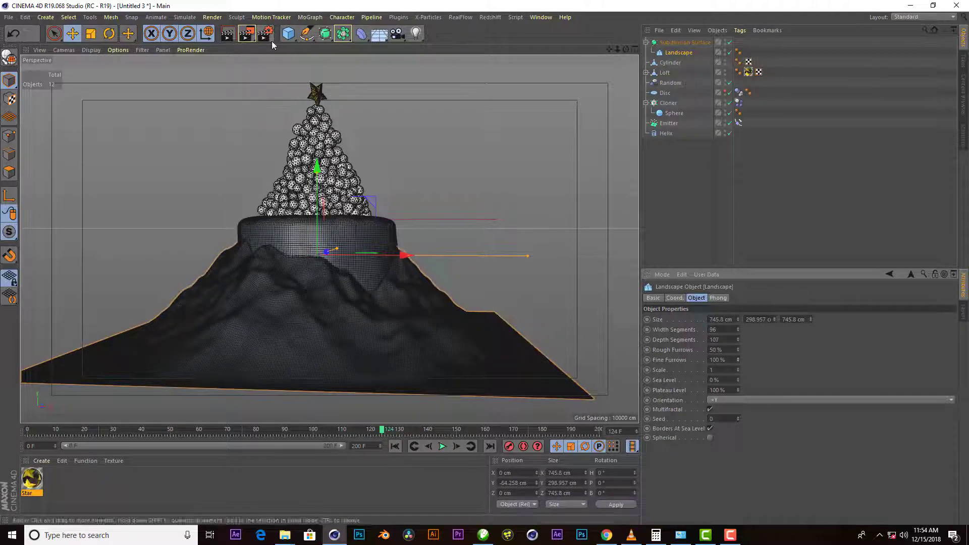
pyautogui.click(716, 222)
# Step: Bake the subdivided landscape via Current State to Object and delete the Subdivision Surface group
pyautogui.scroll(1, 374, 201)
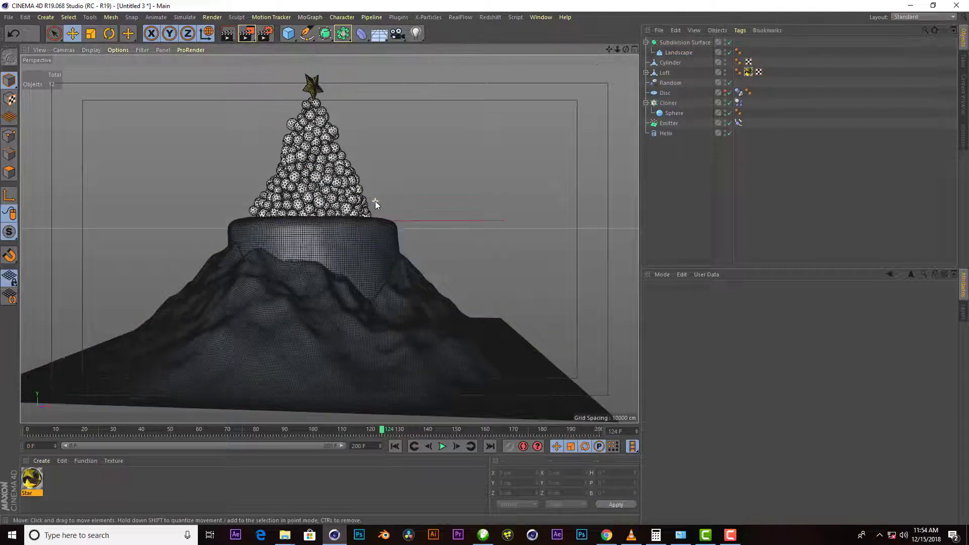
pyautogui.moveTo(626, 49); pyautogui.dragTo(329, 239)
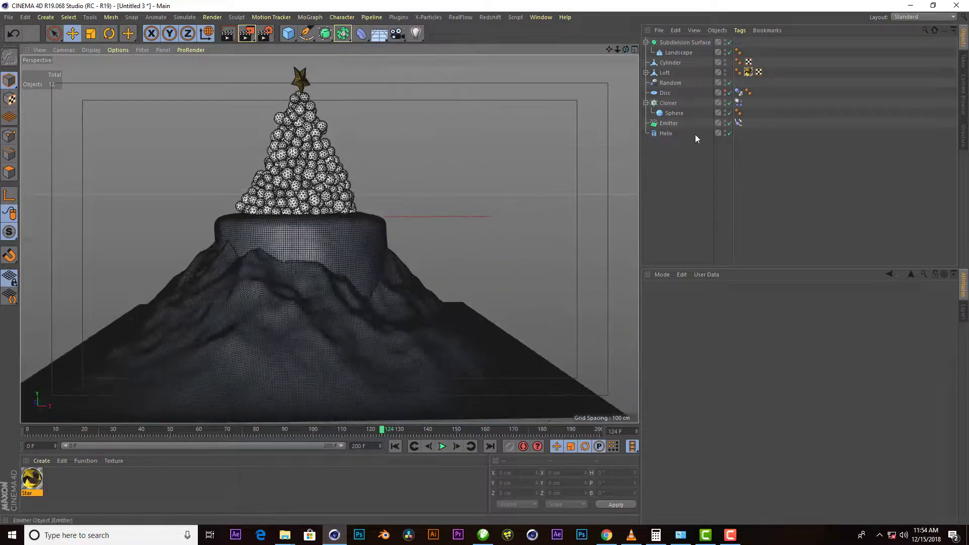
pyautogui.click(661, 42)
pyautogui.rightClick(662, 42)
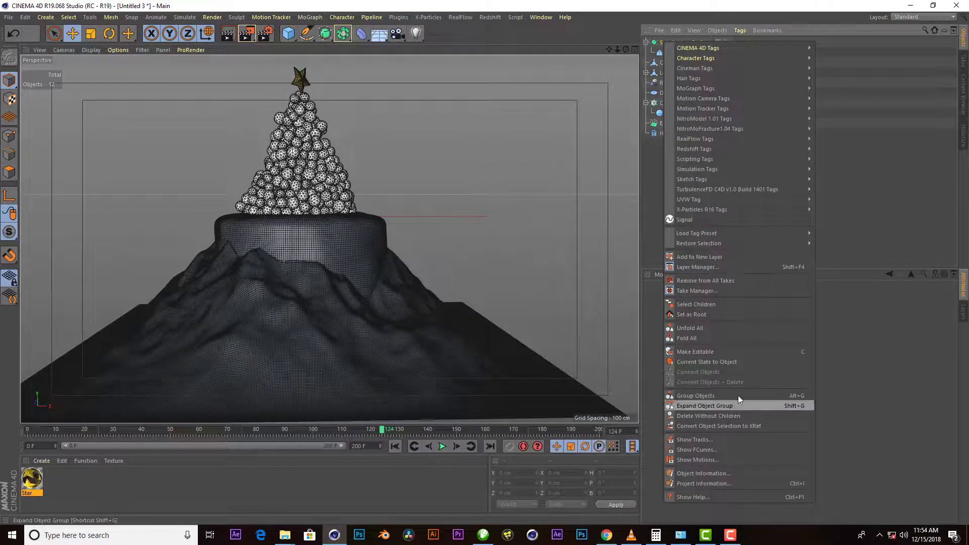
pyautogui.click(724, 366)
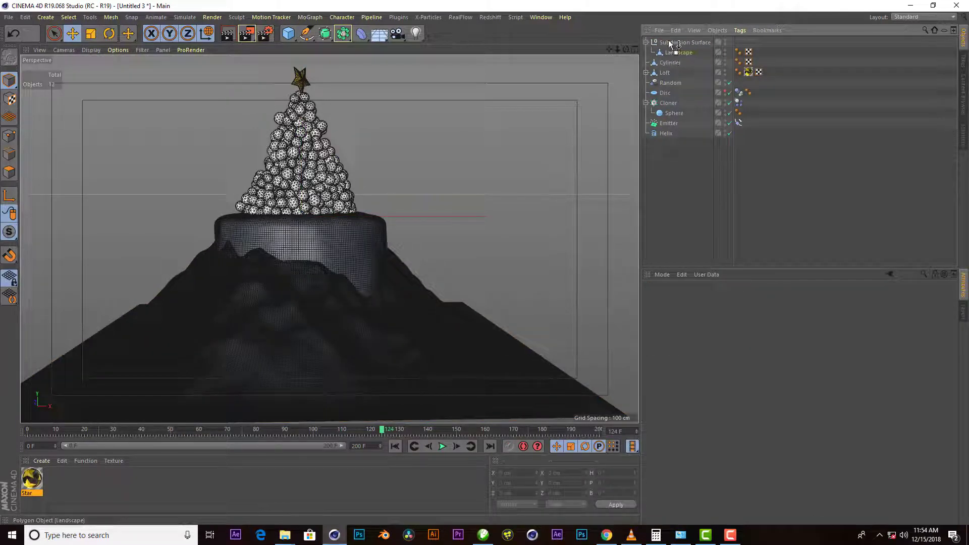
pyautogui.click(670, 43)
pyautogui.press('Delete')
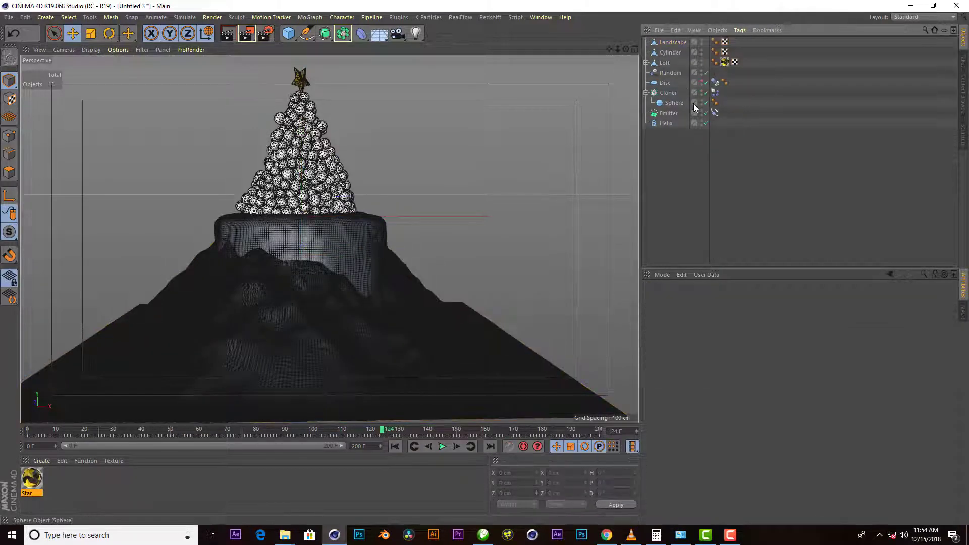
pyautogui.scroll(-2, 386, 247)
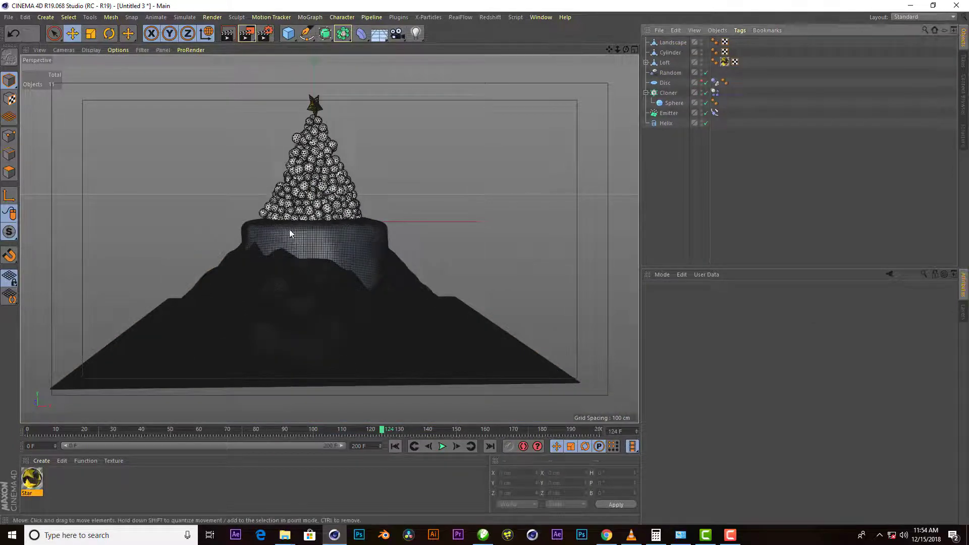
pyautogui.scroll(1, 280, 159)
pyautogui.scroll(1, 280, 158)
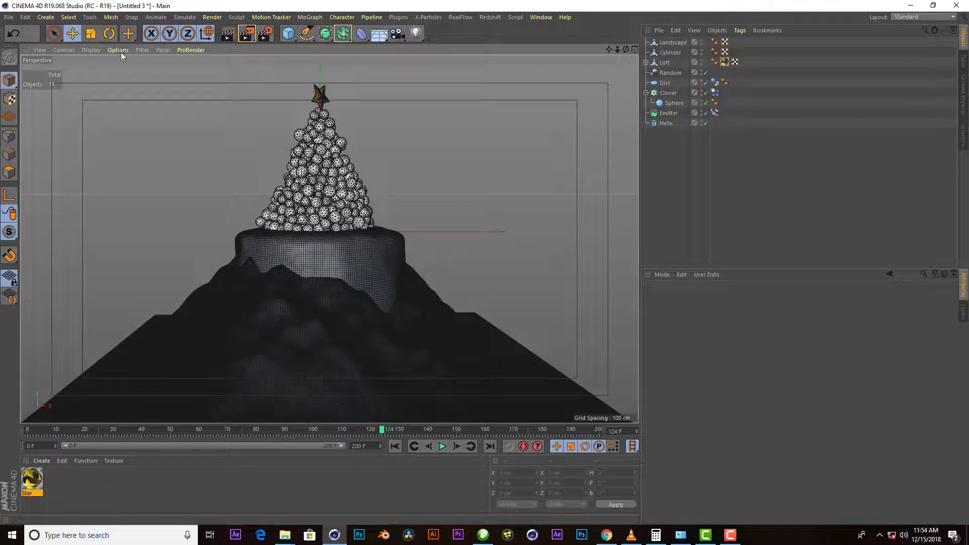
# Step: Return to shaded display, unhide the Disc, and lower it beneath the mountain
pyautogui.click(93, 50)
pyautogui.click(108, 65)
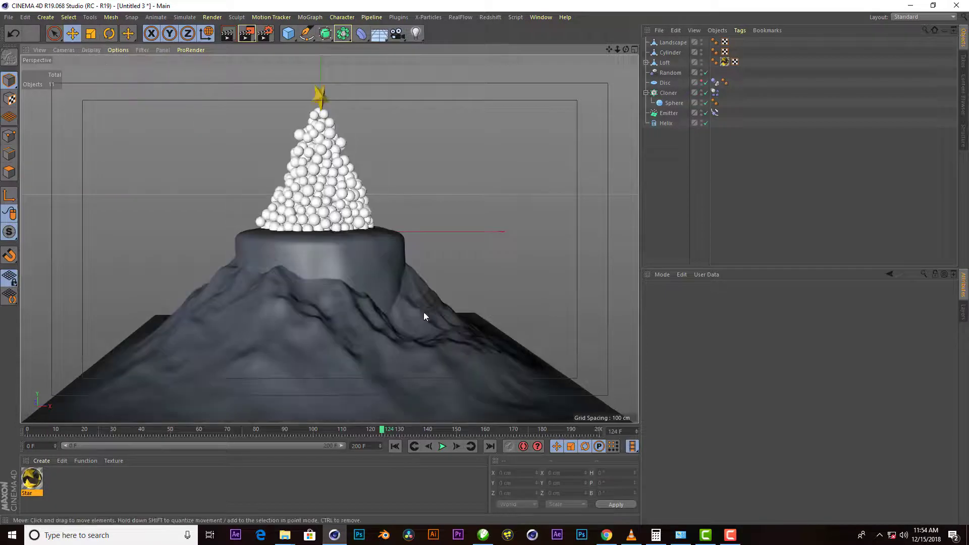
pyautogui.scroll(-1, 402, 283)
pyautogui.scroll(1, 390, 292)
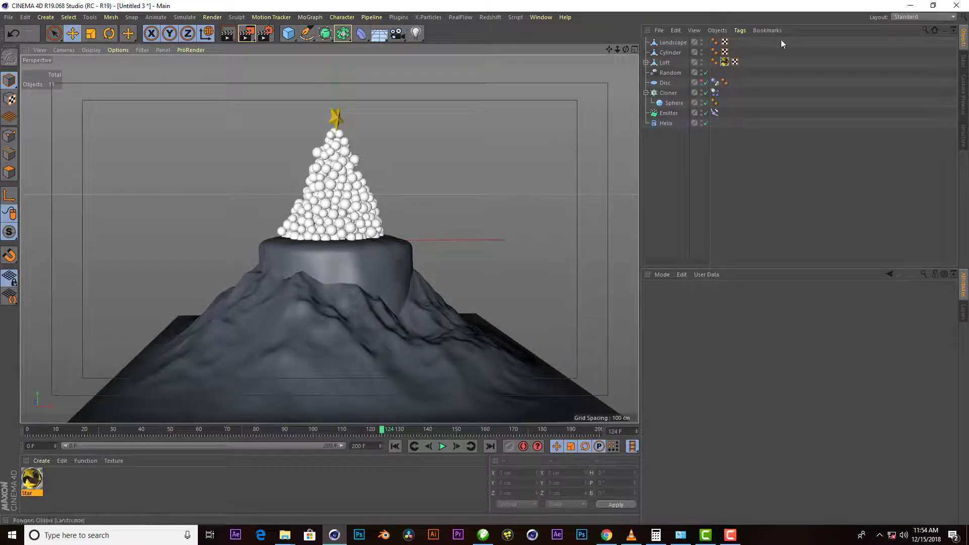
pyautogui.click(701, 82)
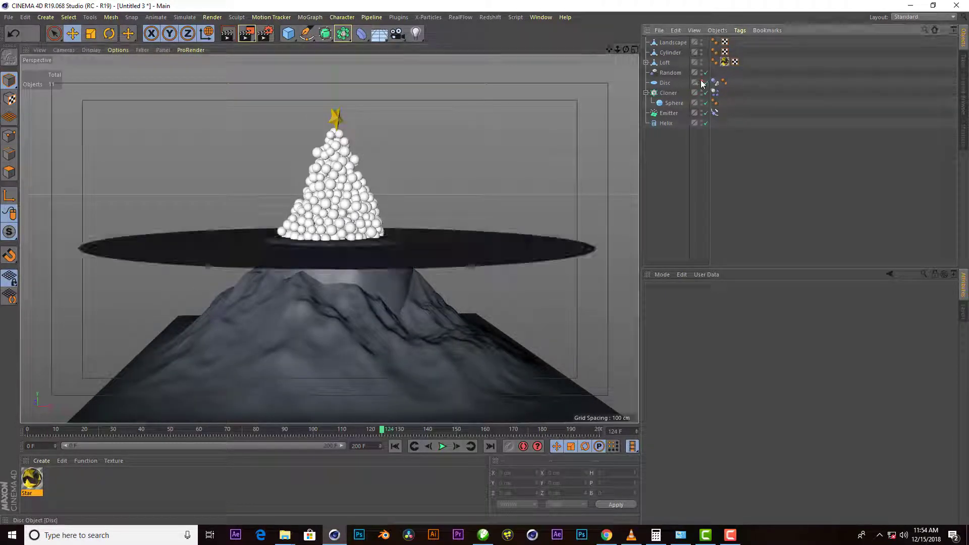
pyautogui.scroll(-2, 444, 177)
pyautogui.click(665, 83)
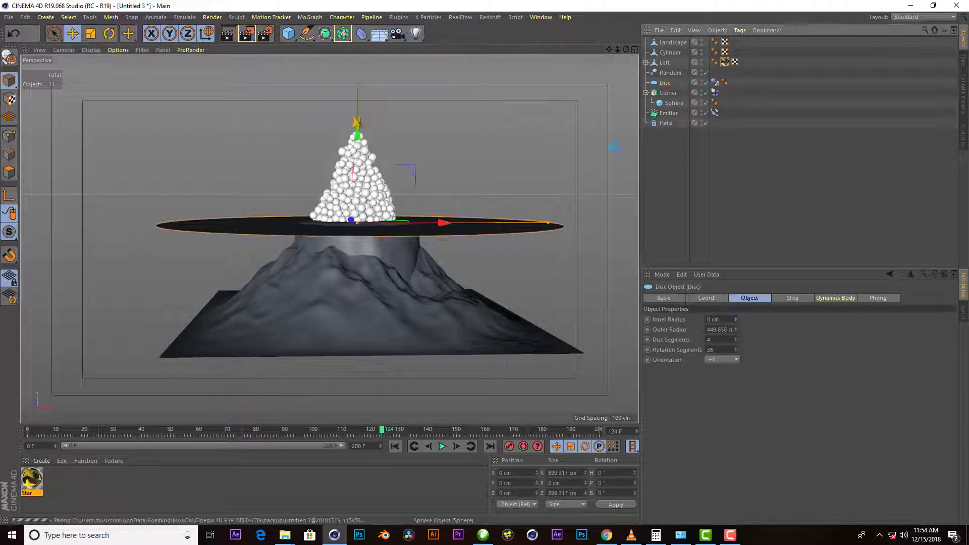
pyautogui.moveTo(357, 142)
pyautogui.mouseDown()
pyautogui.moveTo(357, 201)
pyautogui.moveTo(342, 233)
pyautogui.mouseUp()
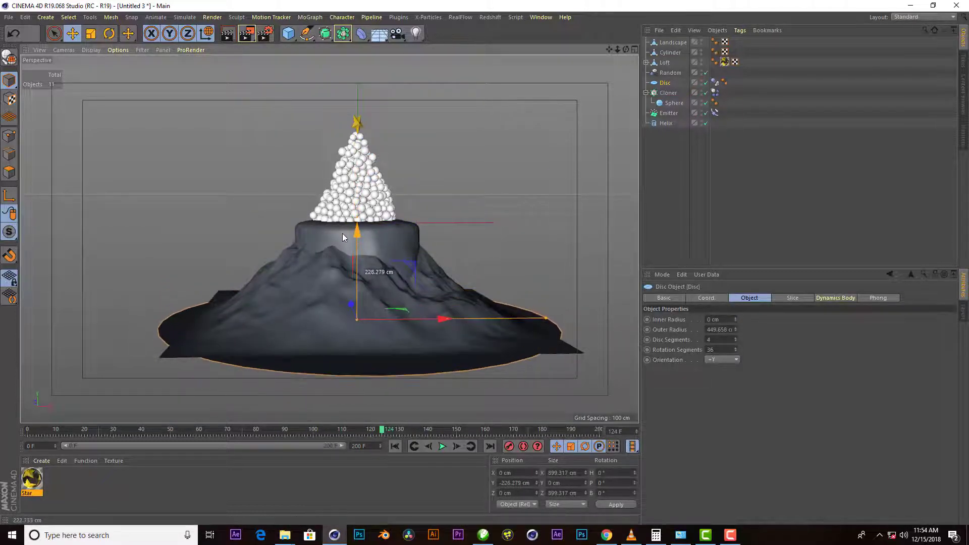
# Step: Scale the Disc to about 1593 cm wide, raise it slightly, and rewind to frame 0
pyautogui.click(91, 38)
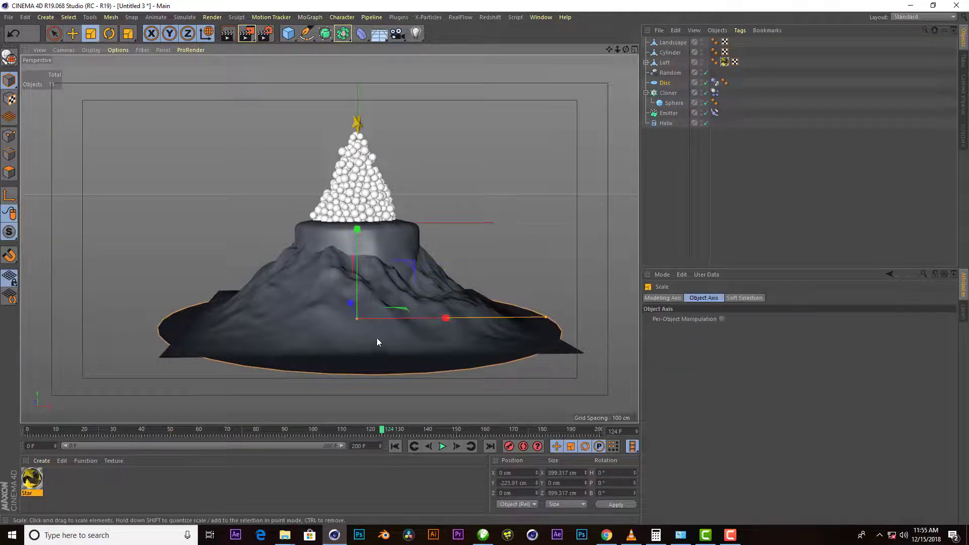
pyautogui.moveTo(377, 337)
pyautogui.mouseDown()
pyautogui.moveTo(584, 265)
pyautogui.moveTo(364, 340)
pyautogui.mouseUp()
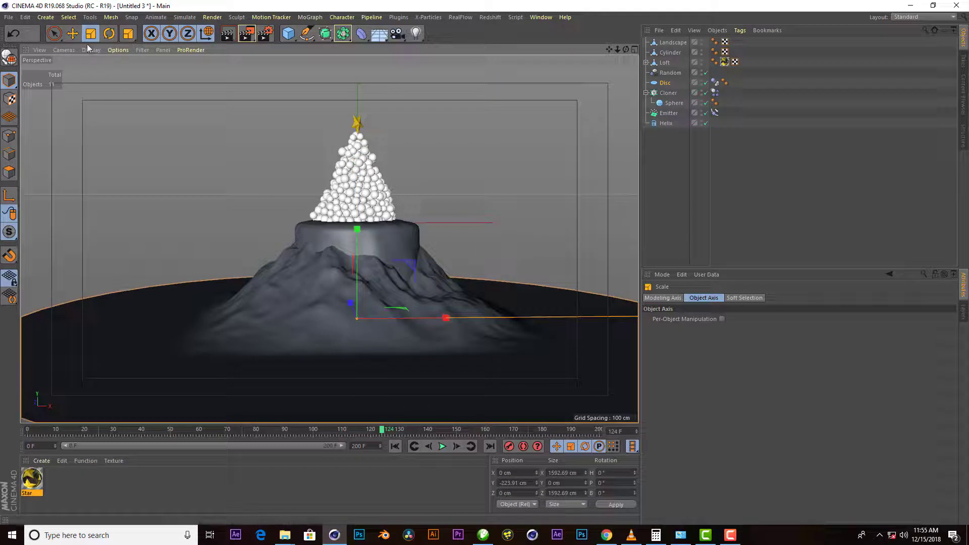
pyautogui.click(73, 34)
pyautogui.moveTo(356, 233); pyautogui.dragTo(356, 229)
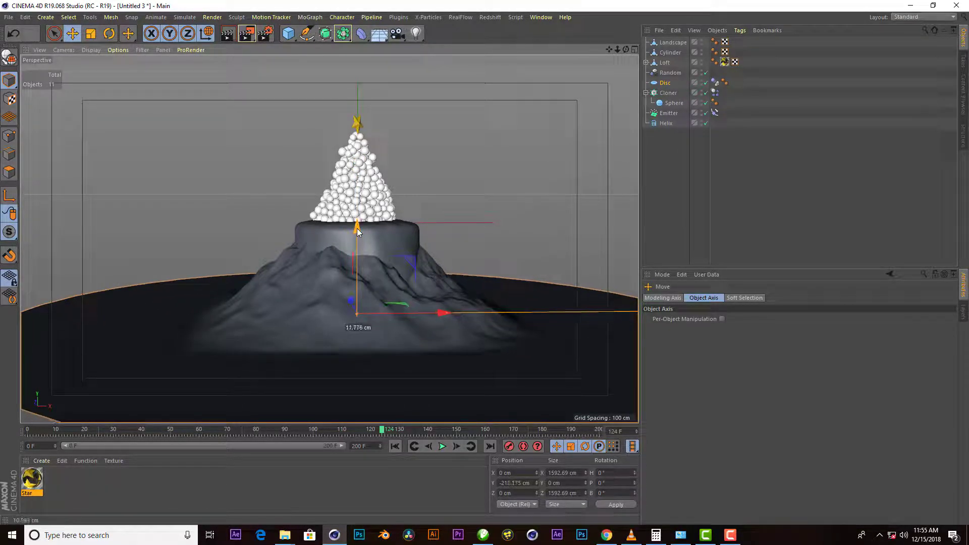
pyautogui.moveTo(357, 231); pyautogui.dragTo(356, 230)
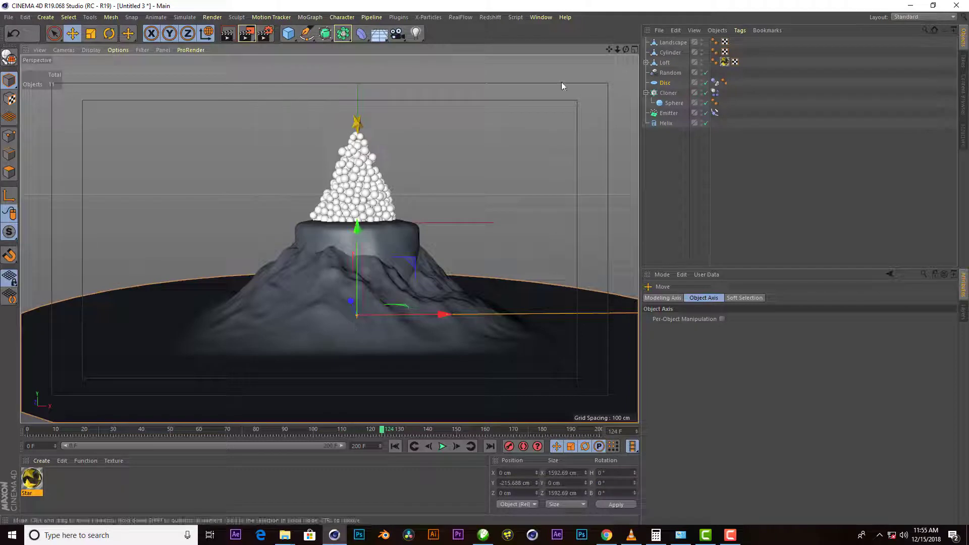
pyautogui.scroll(1, 370, 112)
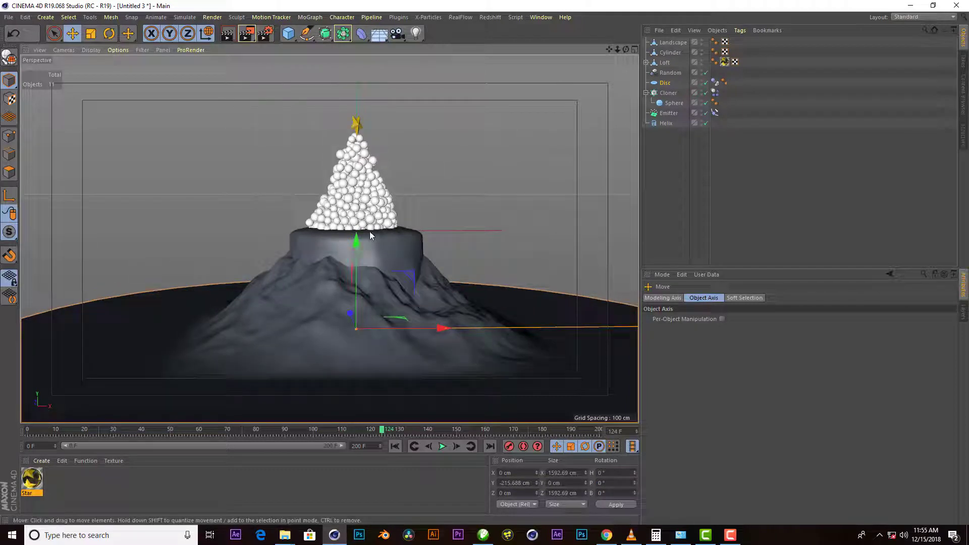
pyautogui.click(397, 448)
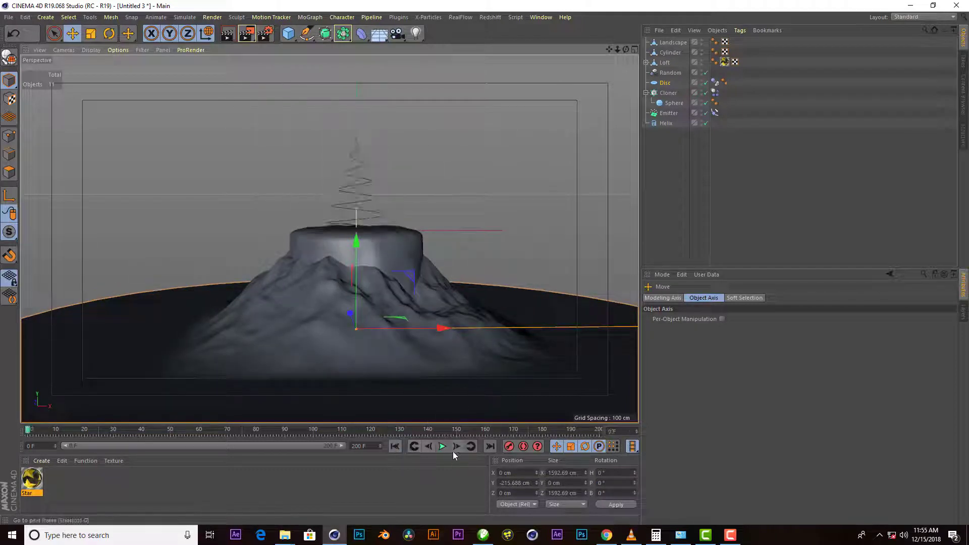
# Step: Run the simulation to frame 115, reframe the view, and deselect the Disc
pyautogui.click(442, 447)
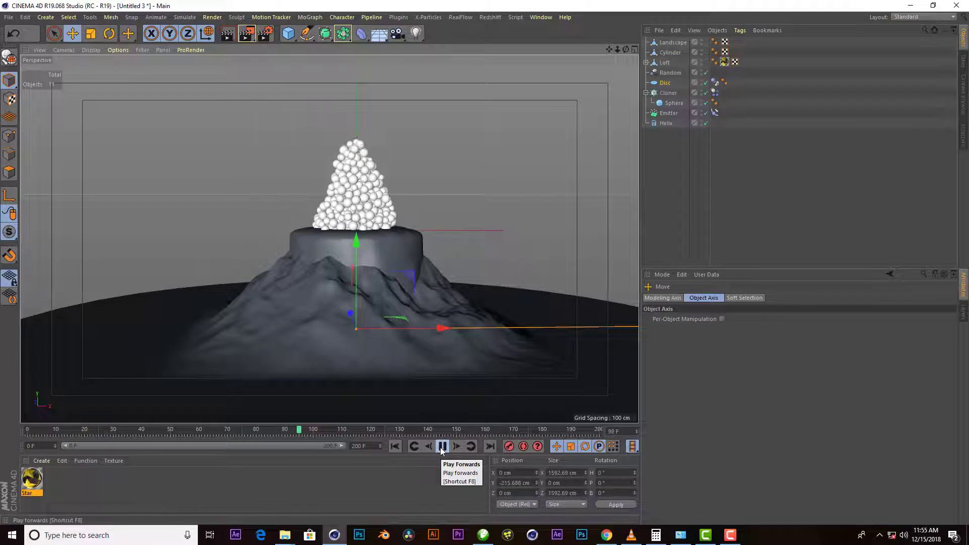
pyautogui.click(441, 451)
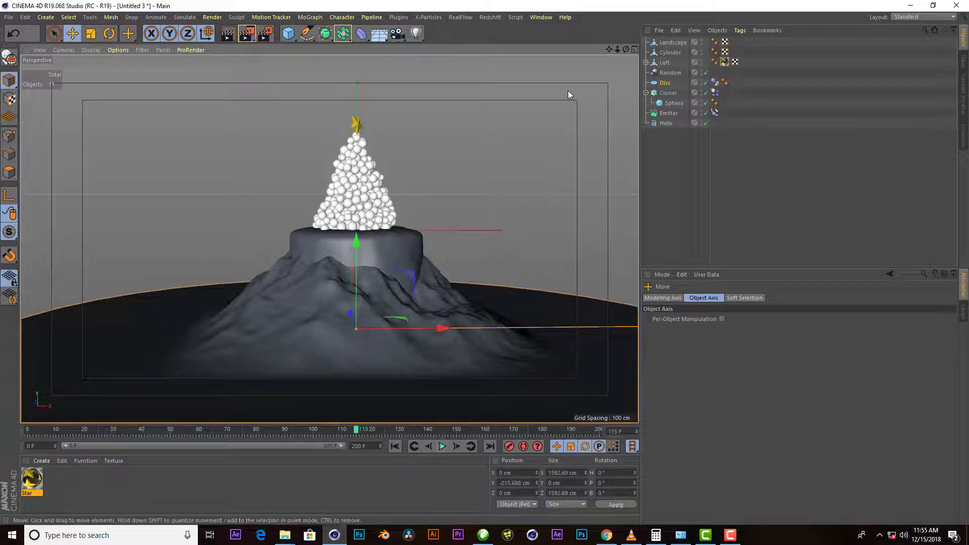
pyautogui.moveTo(625, 49); pyautogui.dragTo(329, 238)
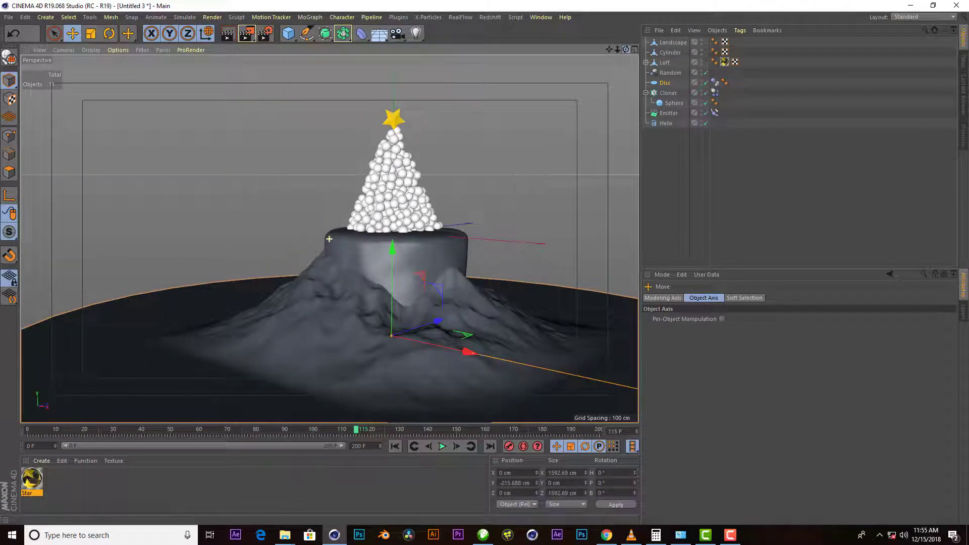
pyautogui.moveTo(607, 49); pyautogui.dragTo(330, 239)
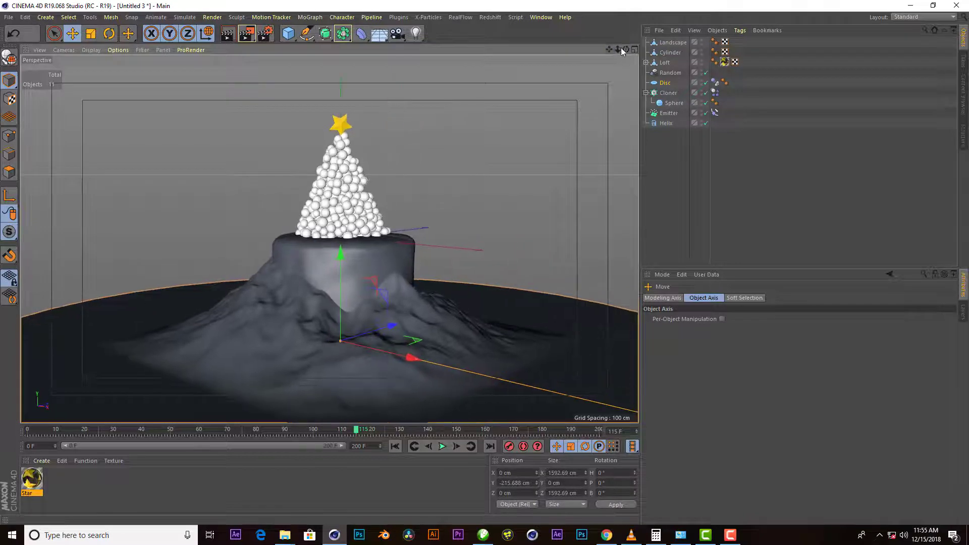
pyautogui.moveTo(626, 49); pyautogui.dragTo(479, 247)
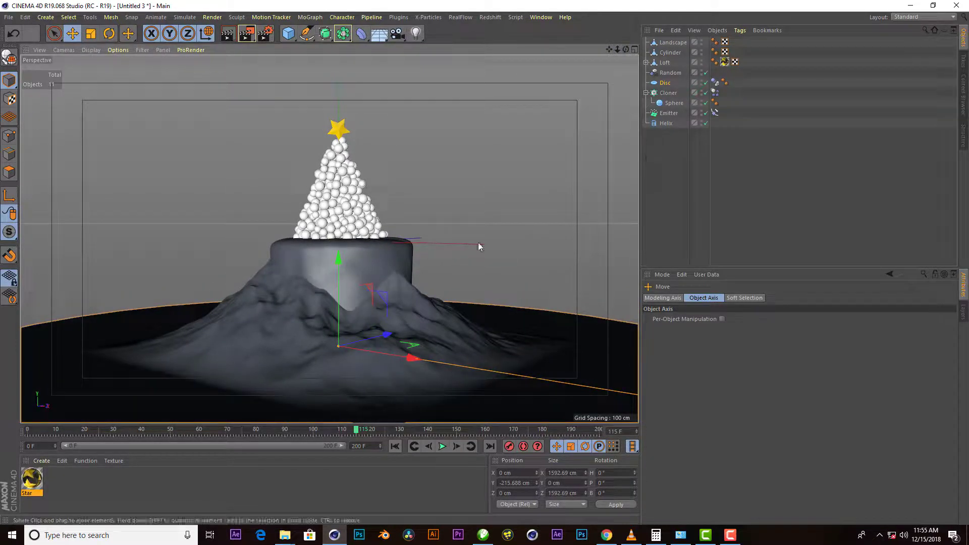
pyautogui.click(718, 174)
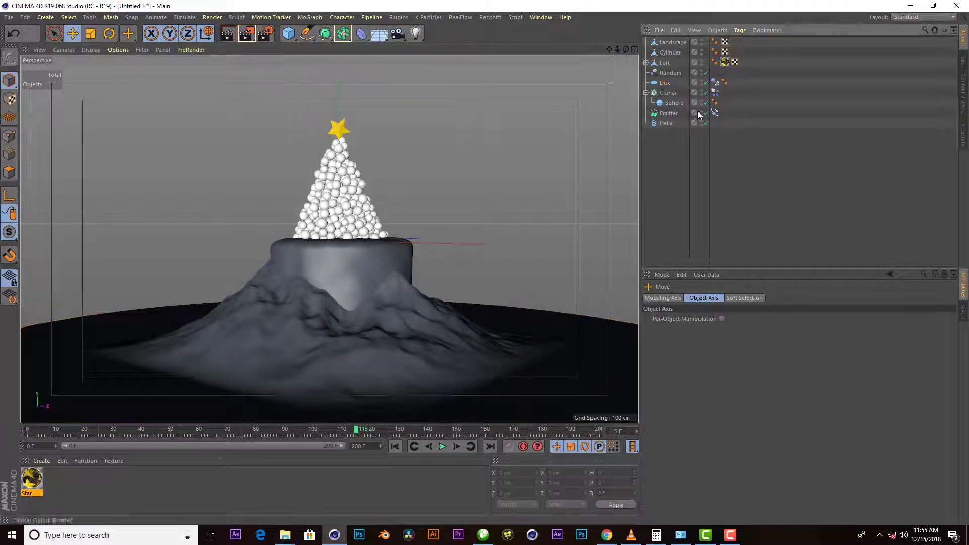
# Step: Duplicate the Cloner and Emitter together into Cloner.1 and Emitter.1
pyautogui.click(646, 93)
pyautogui.click(664, 104)
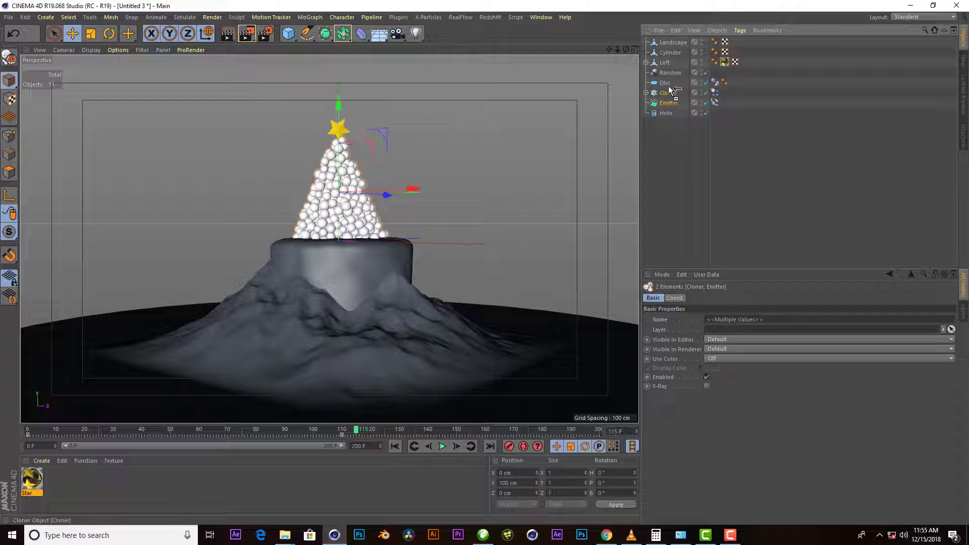
pyautogui.keyDown('ctrl'); pyautogui.moveTo(671, 89); pyautogui.dragTo(671, 111); pyautogui.keyUp('ctrl')
# Step: Set Emitter.1 as Cloner.1's clone source and review their particle and dynamics settings
pyautogui.click(676, 92)
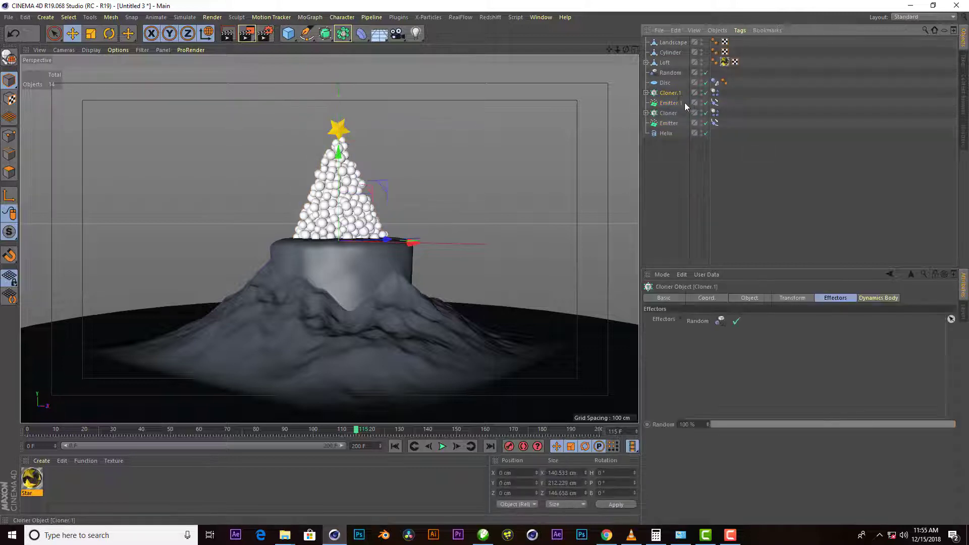
pyautogui.click(749, 298)
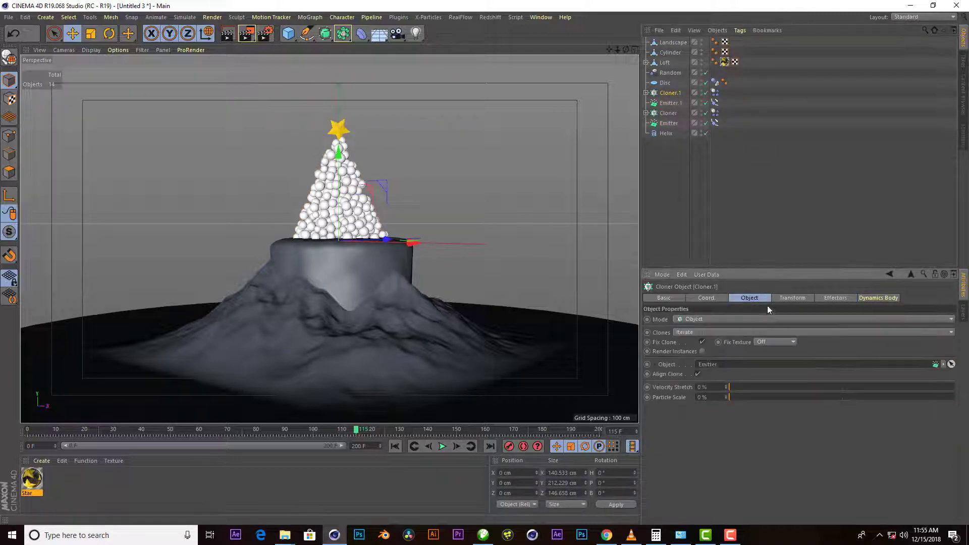
pyautogui.moveTo(671, 103); pyautogui.dragTo(728, 287)
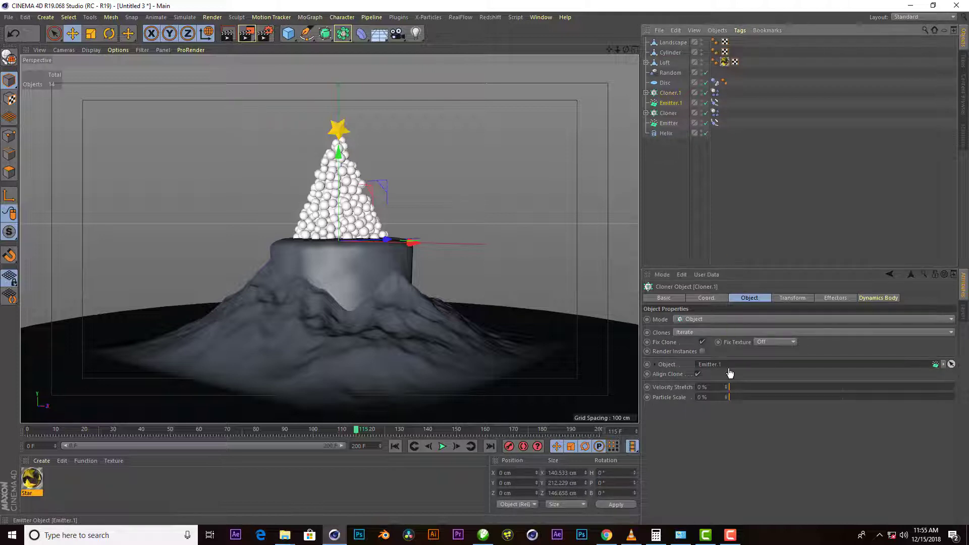
pyautogui.moveTo(729, 373); pyautogui.dragTo(732, 366)
pyautogui.click(676, 103)
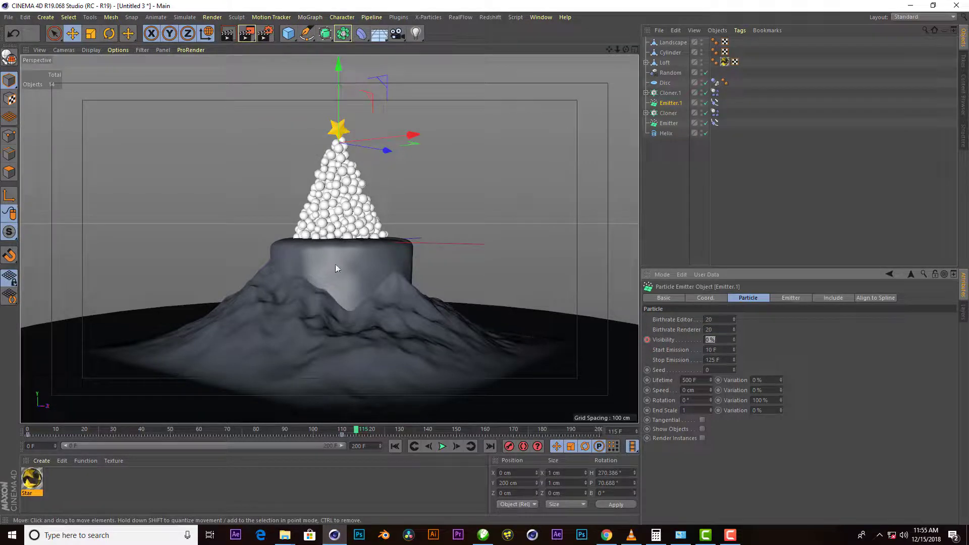
pyautogui.click(714, 93)
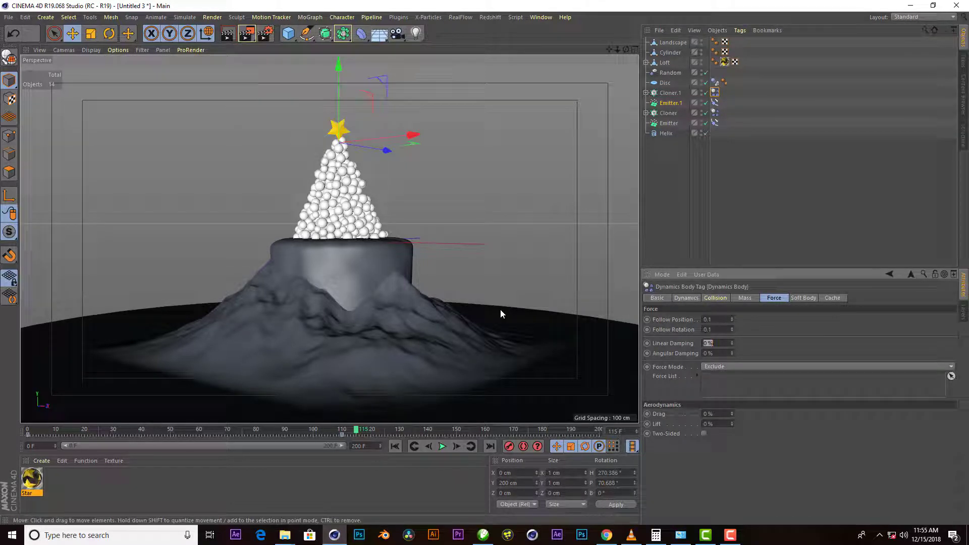
# Step: Add a Collider Body tag to Landscape and copy it to Cylinder and Disc
pyautogui.click(678, 44)
pyautogui.rightClick(677, 43)
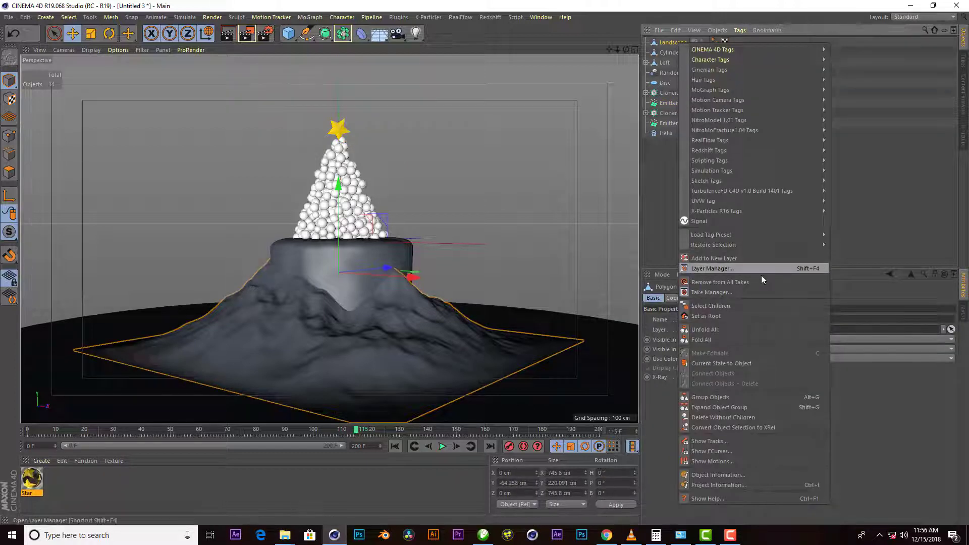
pyautogui.moveTo(712, 171)
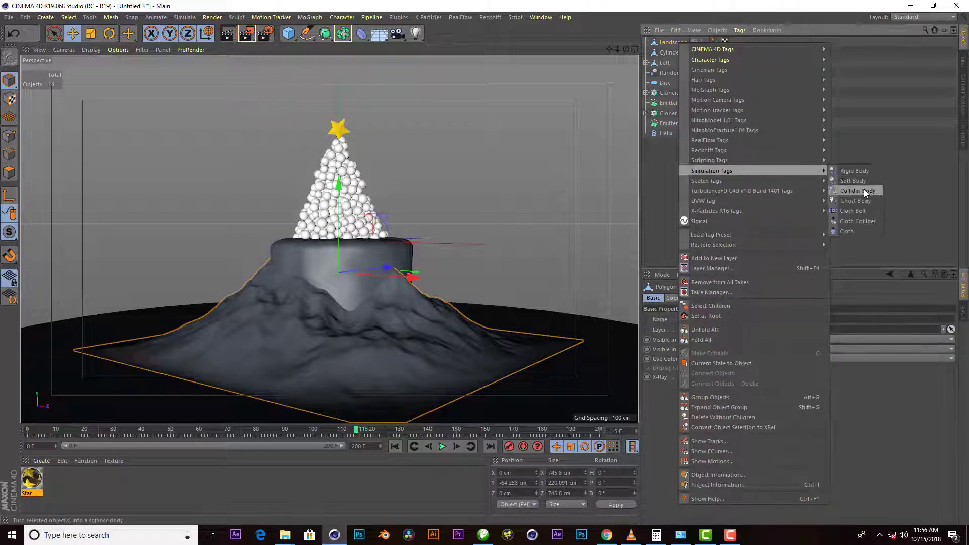
pyautogui.click(866, 193)
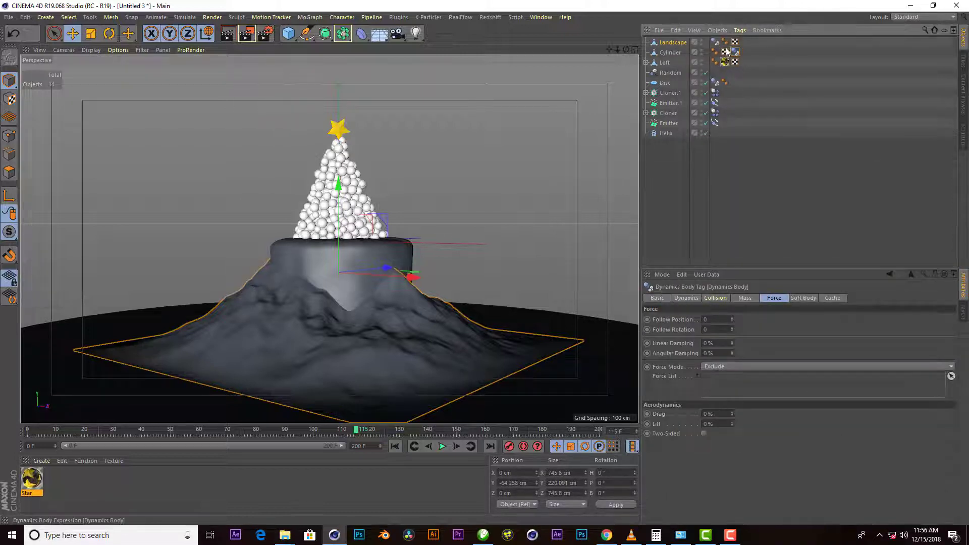
pyautogui.keyDown('ctrl'); pyautogui.moveTo(740, 52); pyautogui.dragTo(734, 52); pyautogui.keyUp('ctrl')
pyautogui.keyDown('shift'); pyautogui.click(735, 52); pyautogui.keyUp('shift')
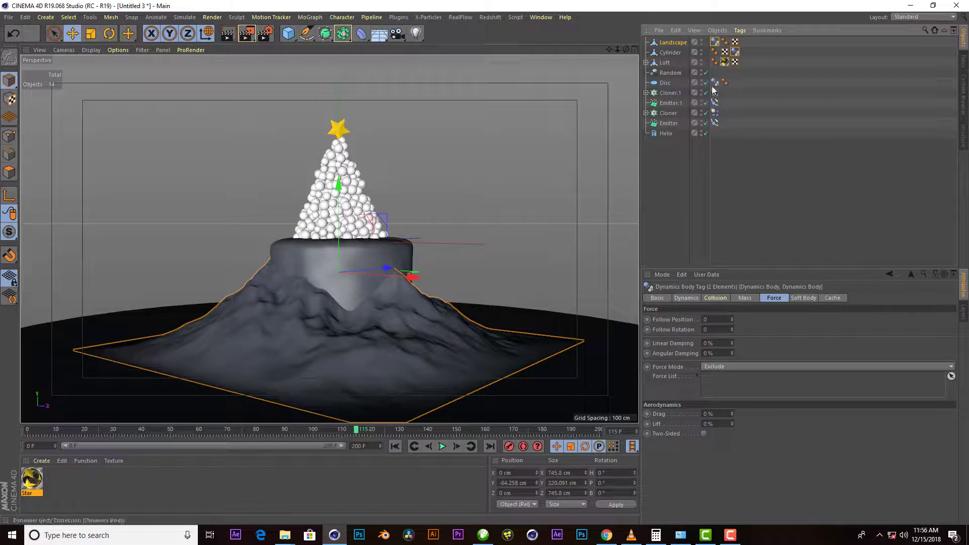
pyautogui.keyDown('ctrl'); pyautogui.moveTo(717, 83); pyautogui.dragTo(716, 82); pyautogui.keyUp('ctrl')
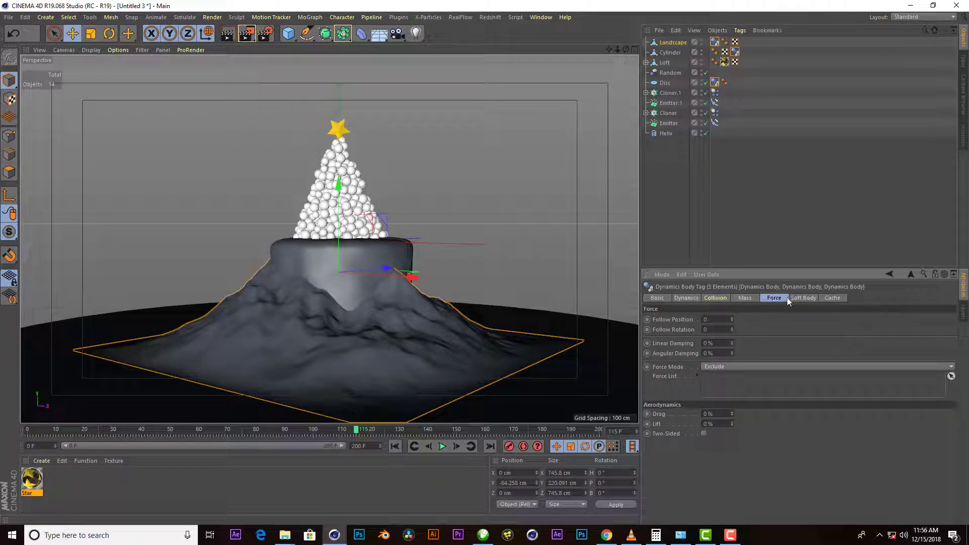
# Step: Set the collider tags' Bounce to 0% and Friction to 5%
pyautogui.click(717, 298)
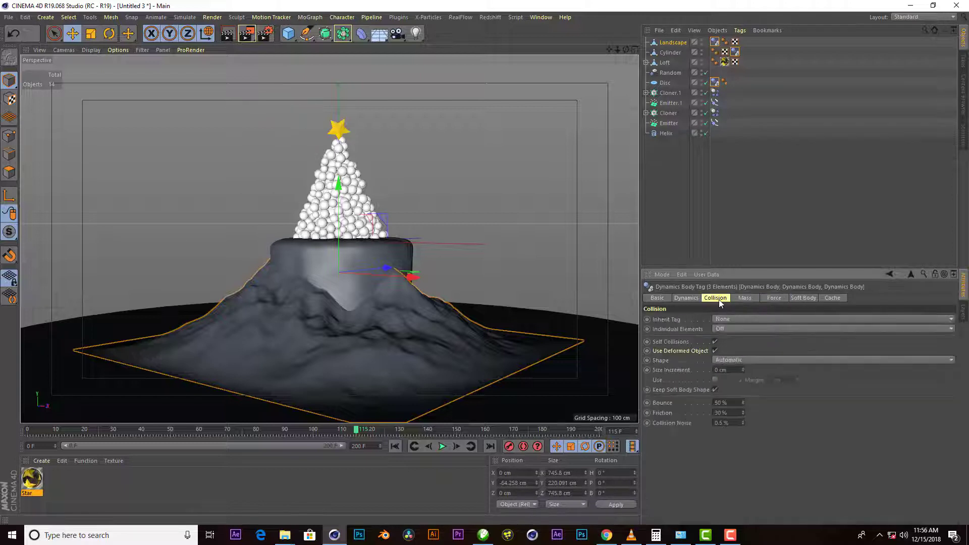
pyautogui.write('0')
pyautogui.press('Tab')
pyautogui.write('5')
pyautogui.press('Tab')
# Step: Select both cloners' dynamics tags, then rewind the animation to frame 0
pyautogui.click(714, 92)
pyautogui.keyDown('ctrl'); pyautogui.click(714, 112); pyautogui.keyUp('ctrl')
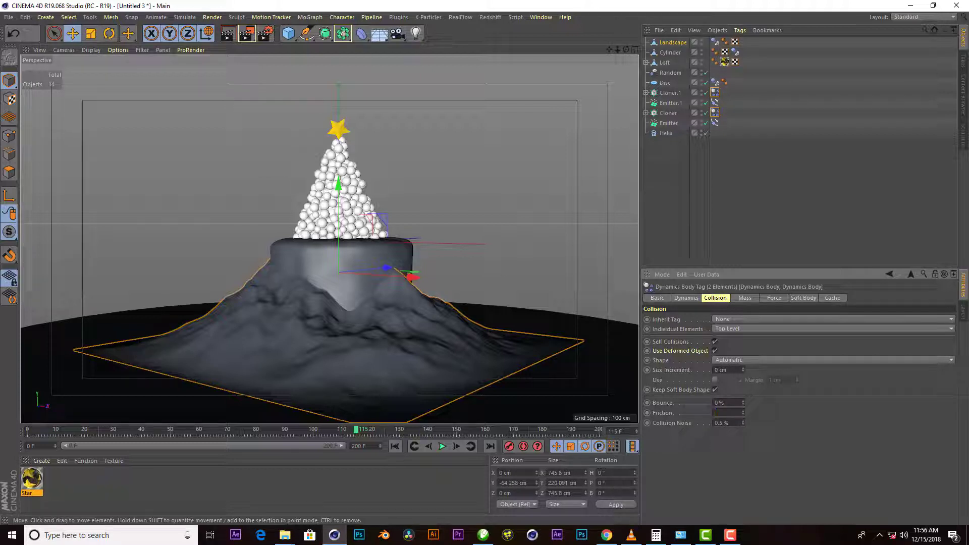
pyautogui.click(782, 215)
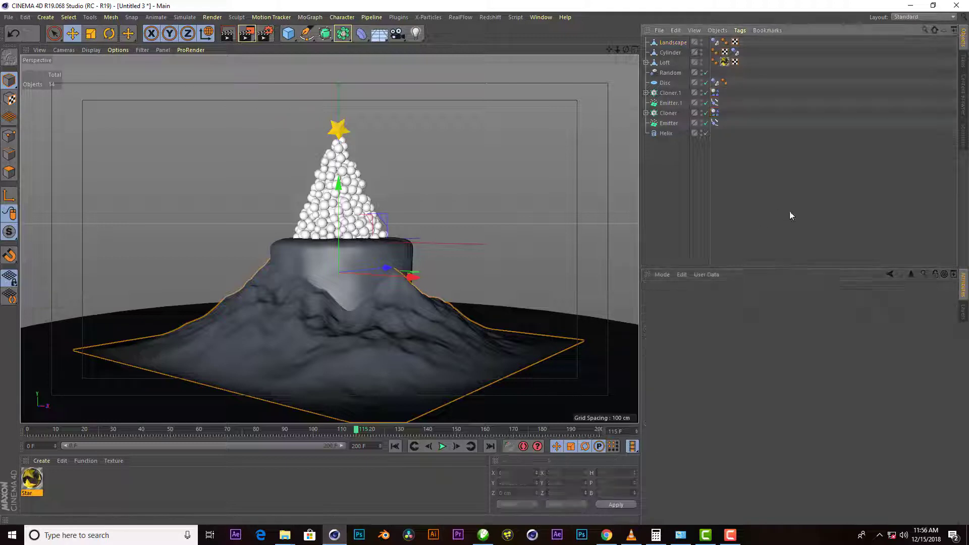
pyautogui.click(395, 447)
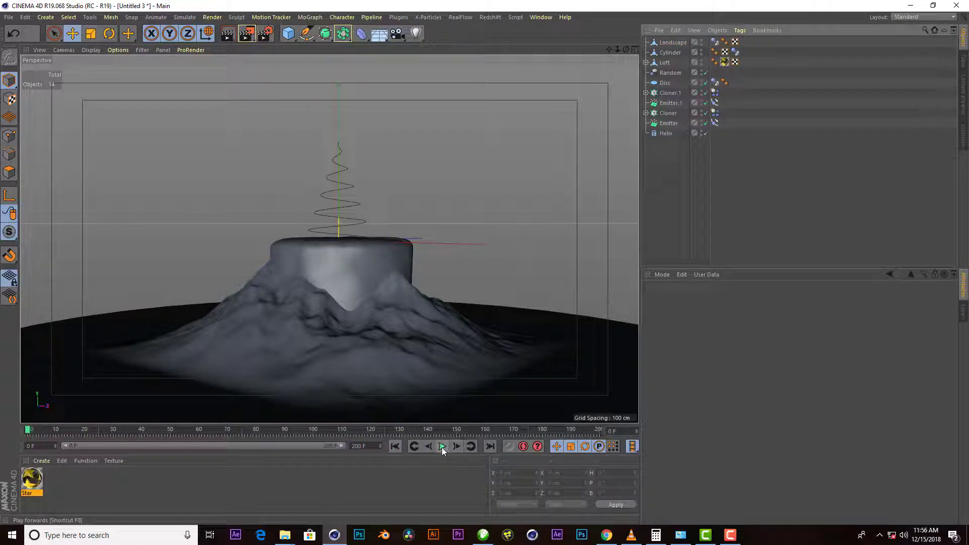
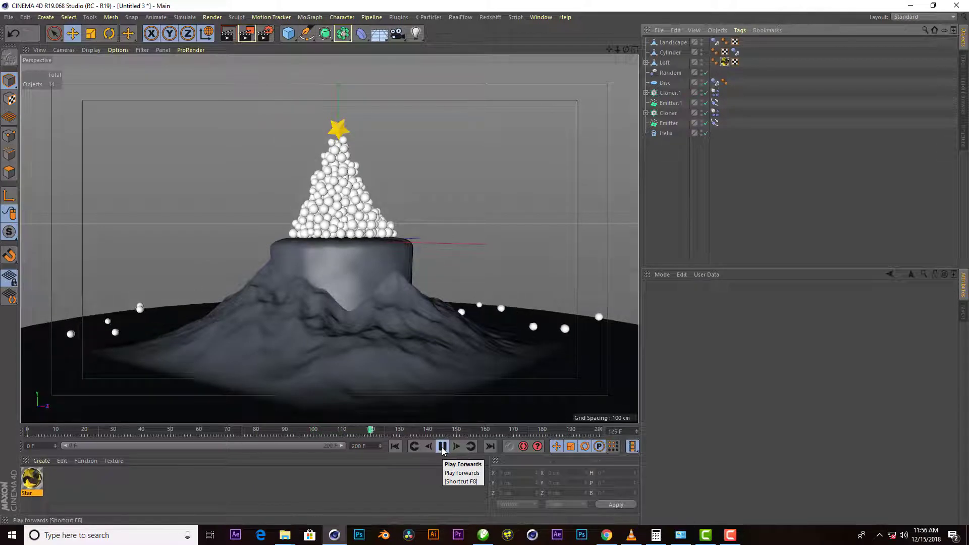
# Step: Zoom in on the tree, replay the snow animation from frame 0, and pause at frame 119
pyautogui.click(442, 447)
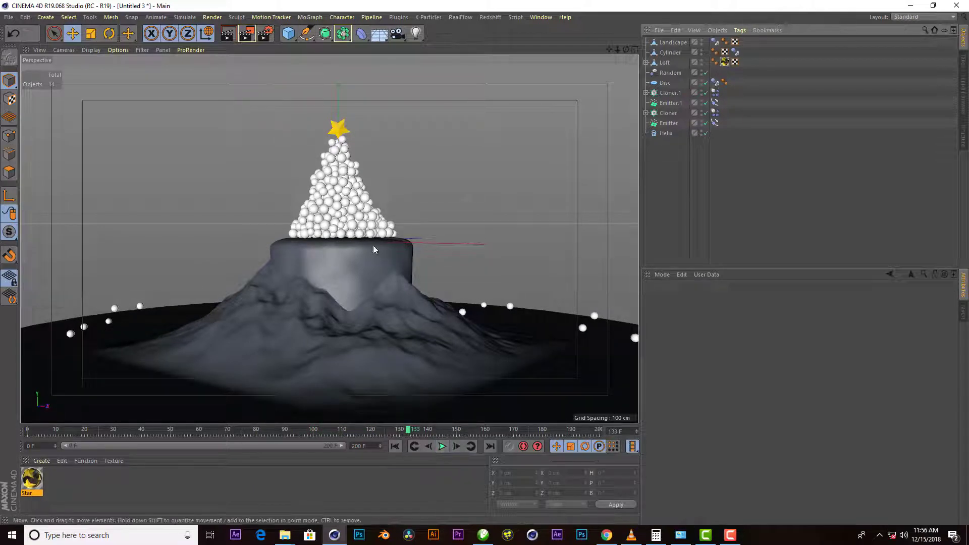
pyautogui.scroll(1, 346, 107)
pyautogui.scroll(2, 347, 107)
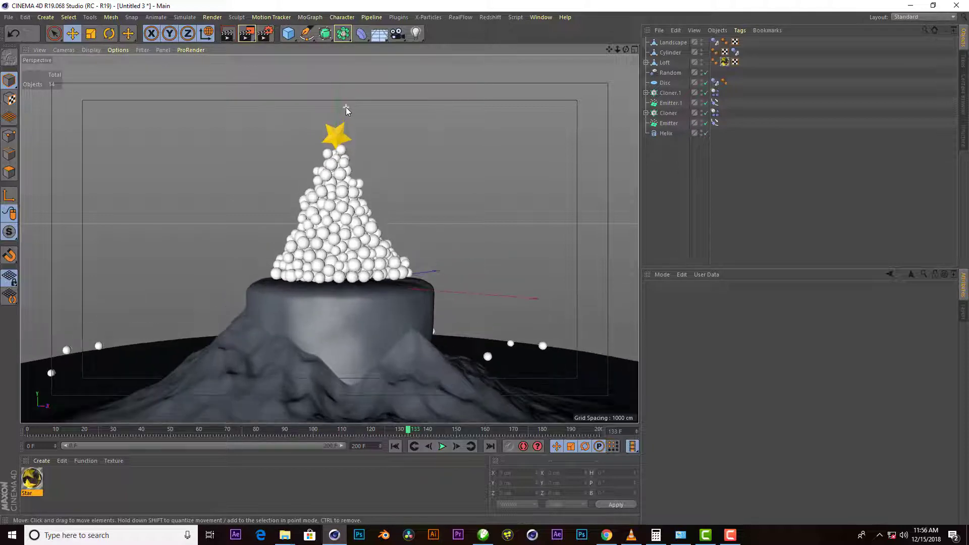
pyautogui.scroll(1, 346, 107)
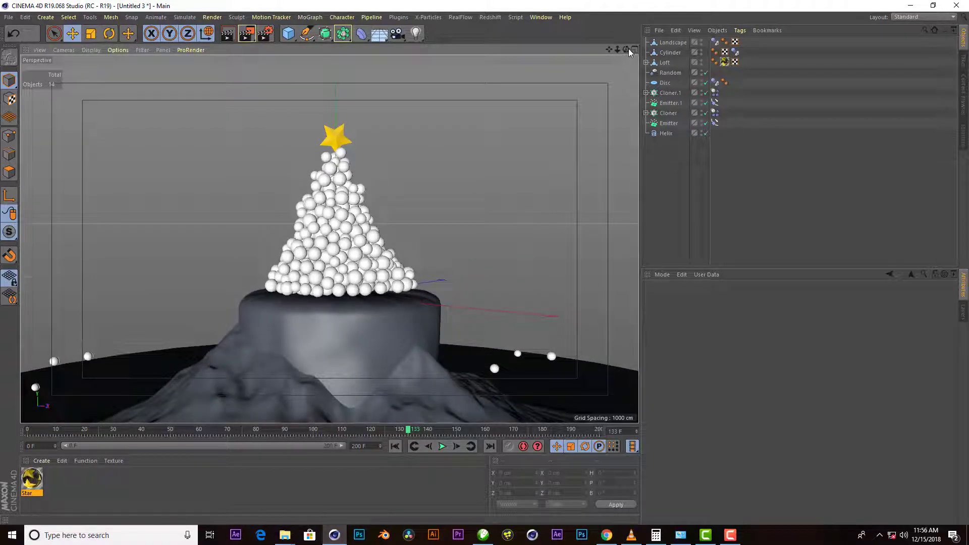
pyautogui.moveTo(629, 49)
pyautogui.mouseDown()
pyautogui.moveTo(617, 55)
pyautogui.moveTo(609, 31)
pyautogui.mouseUp()
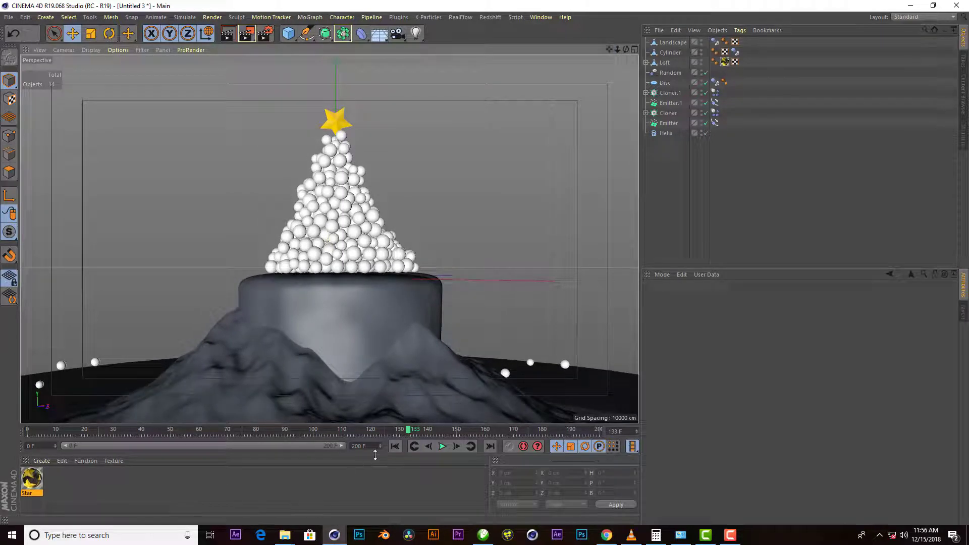
pyautogui.click(395, 446)
pyautogui.click(441, 446)
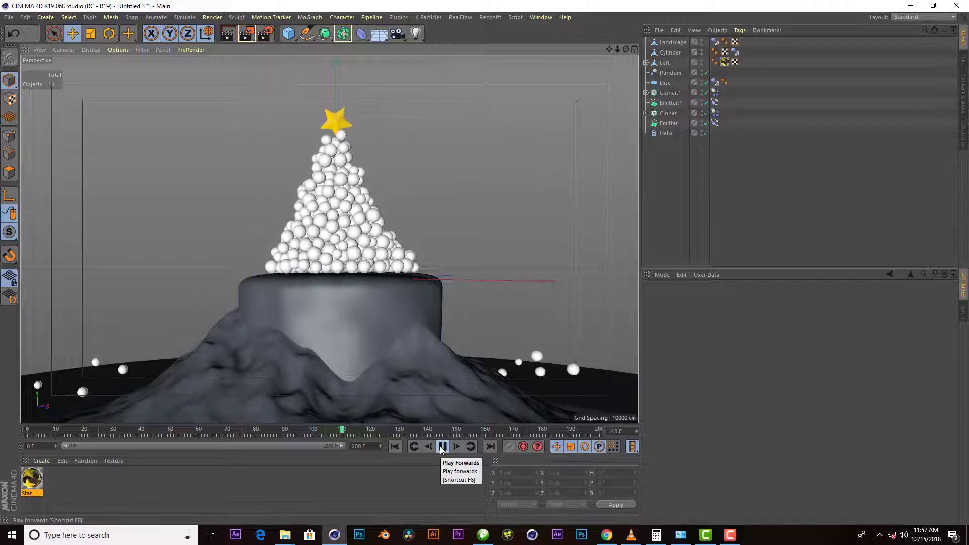
pyautogui.click(438, 446)
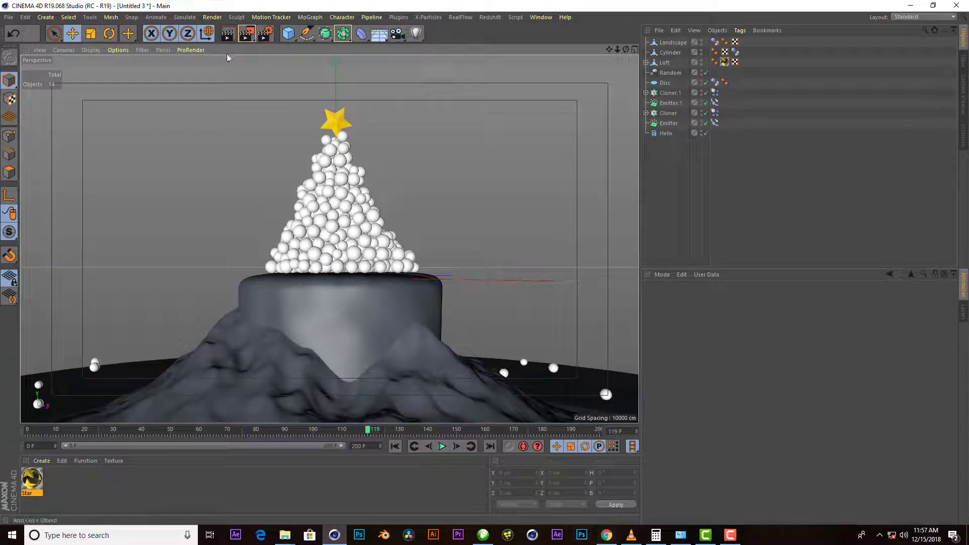
# Step: Create a new material, Mat, and open its Color channel
pyautogui.doubleClick(95, 484)
pyautogui.doubleClick(30, 478)
pyautogui.click(211, 204)
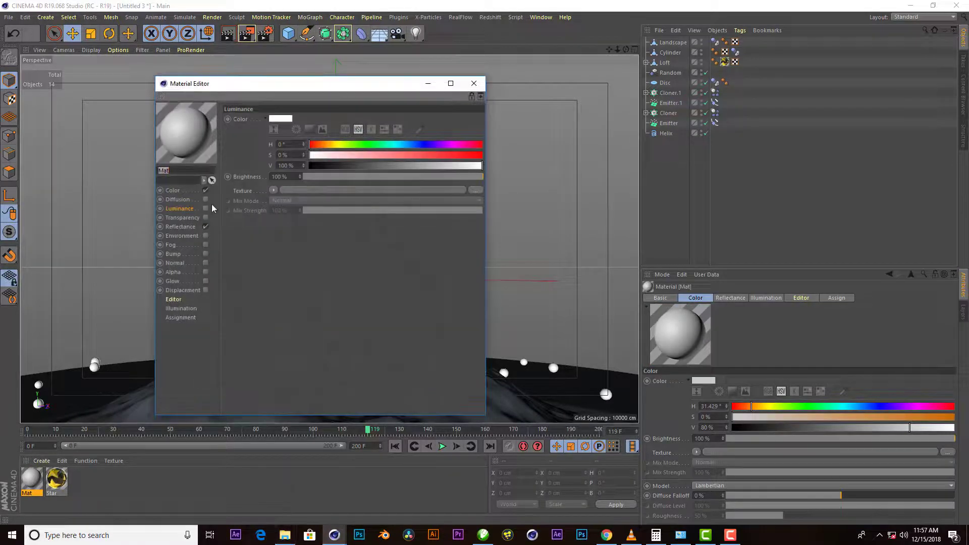
pyautogui.click(174, 192)
# Step: Try a Gradient shader on the colour texture, clear it, then apply a Color shader
pyautogui.click(276, 190)
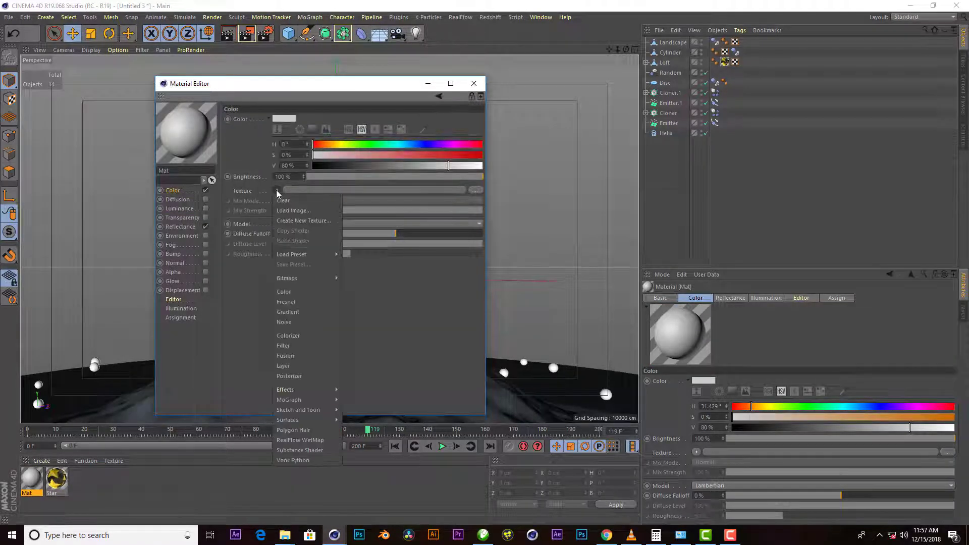
pyautogui.click(304, 312)
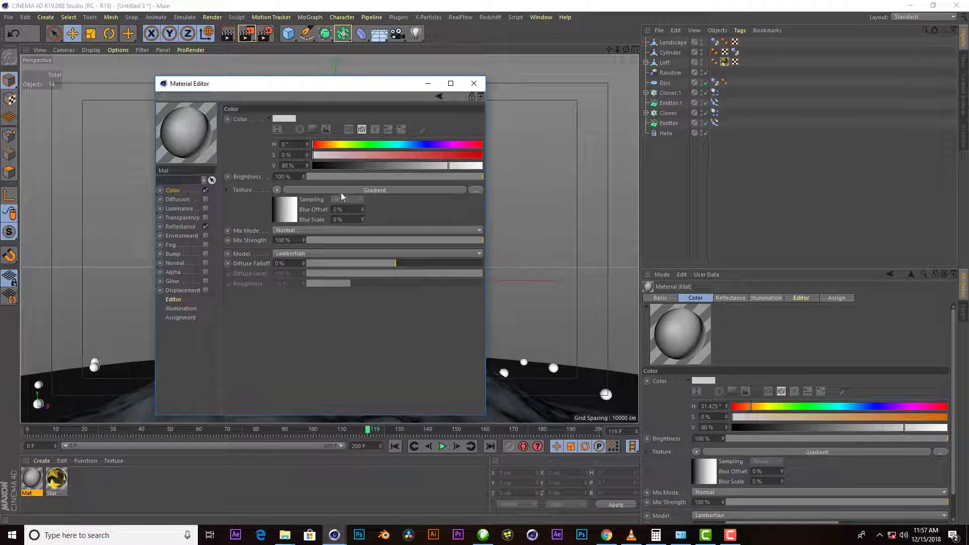
pyautogui.click(277, 190)
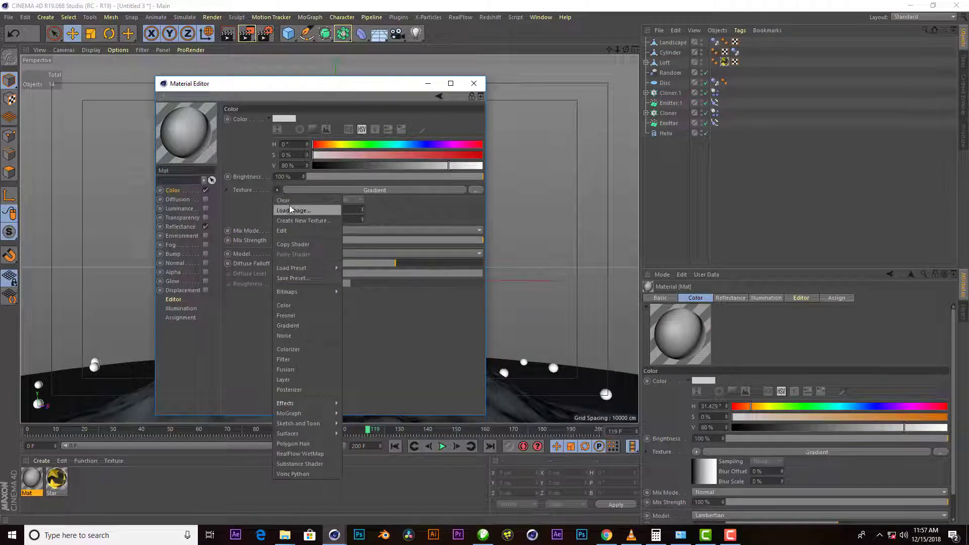
pyautogui.click(277, 201)
pyautogui.click(277, 190)
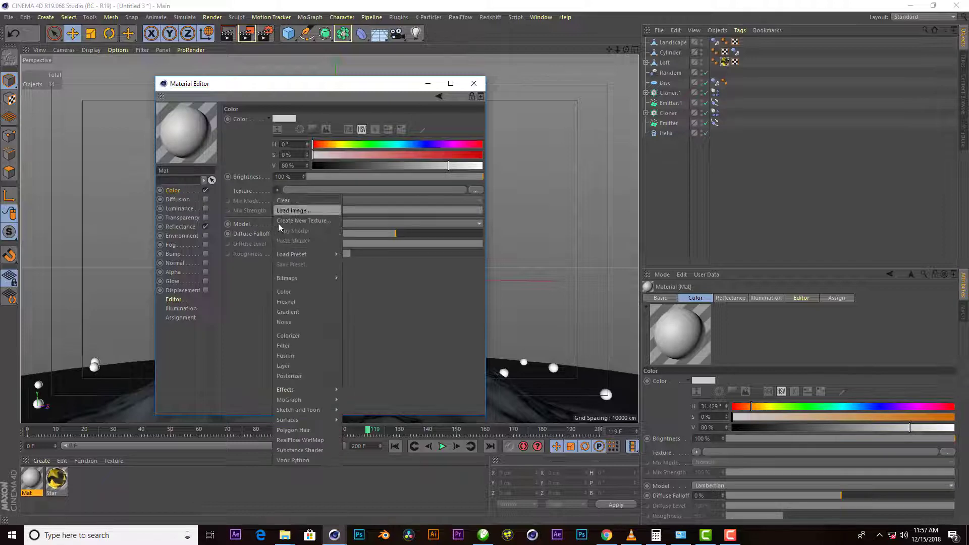
pyautogui.click(291, 293)
pyautogui.click(340, 190)
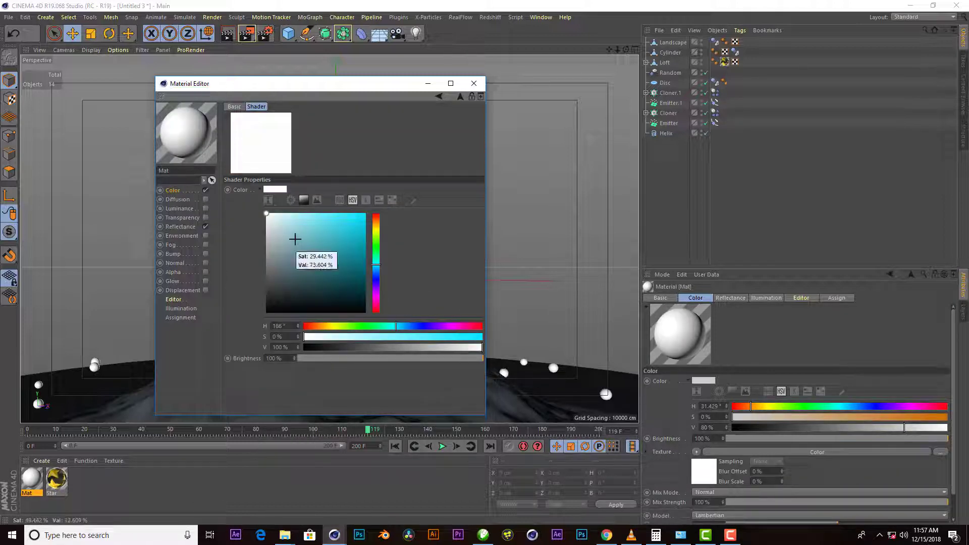
pyautogui.click(456, 97)
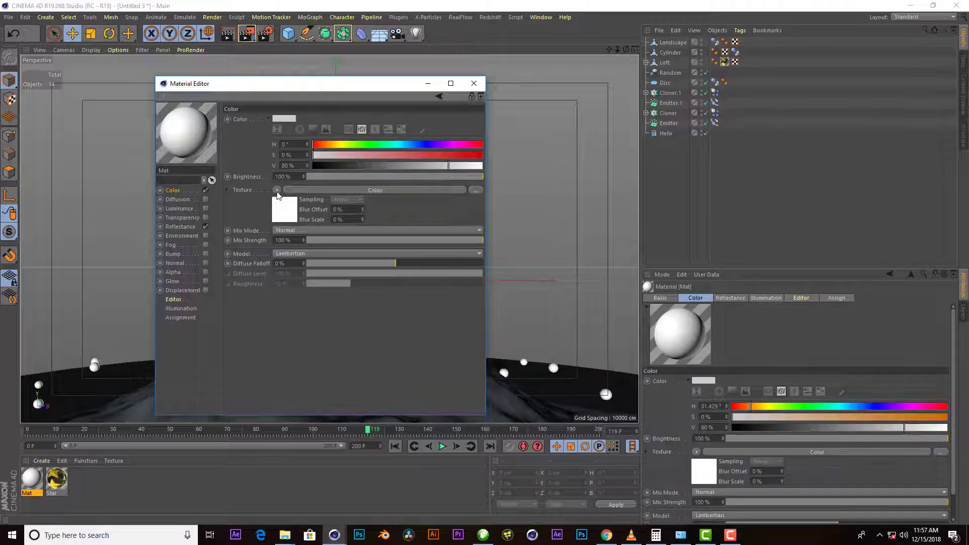
# Step: Replace the colour texture with a Layer shader holding a single Color layer
pyautogui.click(278, 190)
pyautogui.click(290, 378)
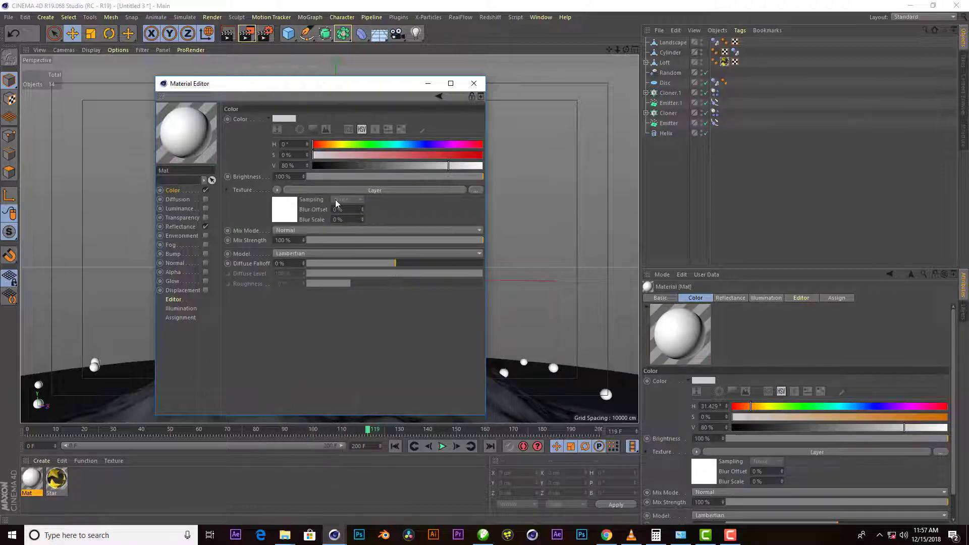
pyautogui.click(296, 211)
pyautogui.click(260, 212)
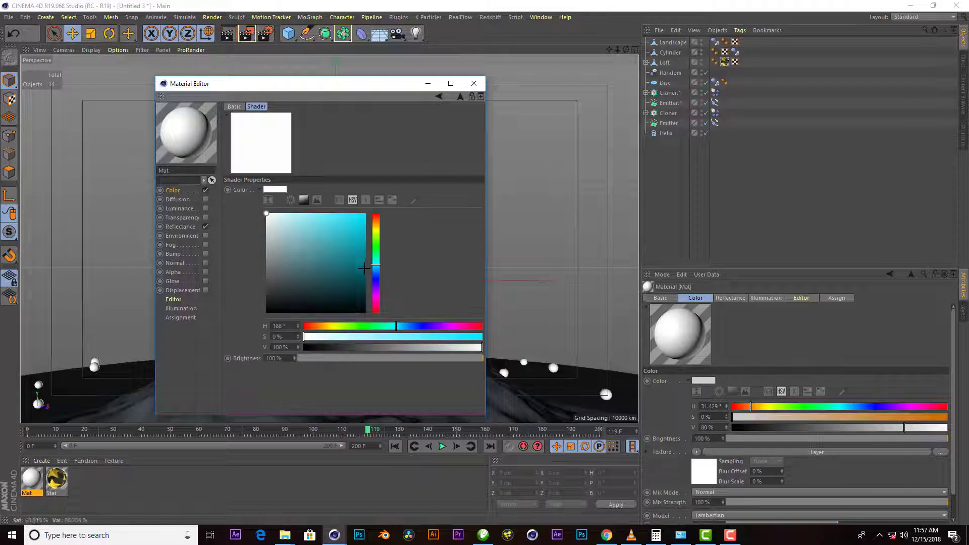
pyautogui.click(459, 95)
pyautogui.click(274, 199)
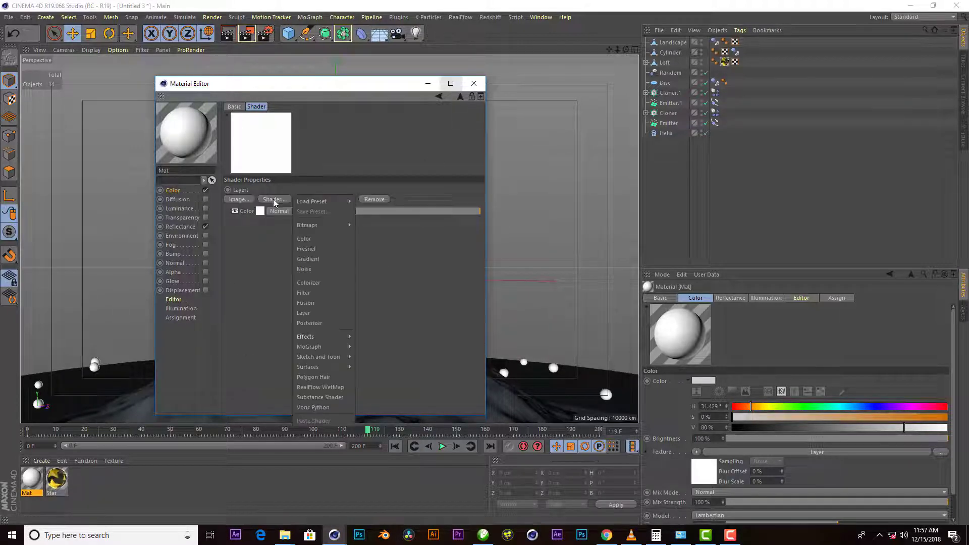
pyautogui.moveTo(308, 367)
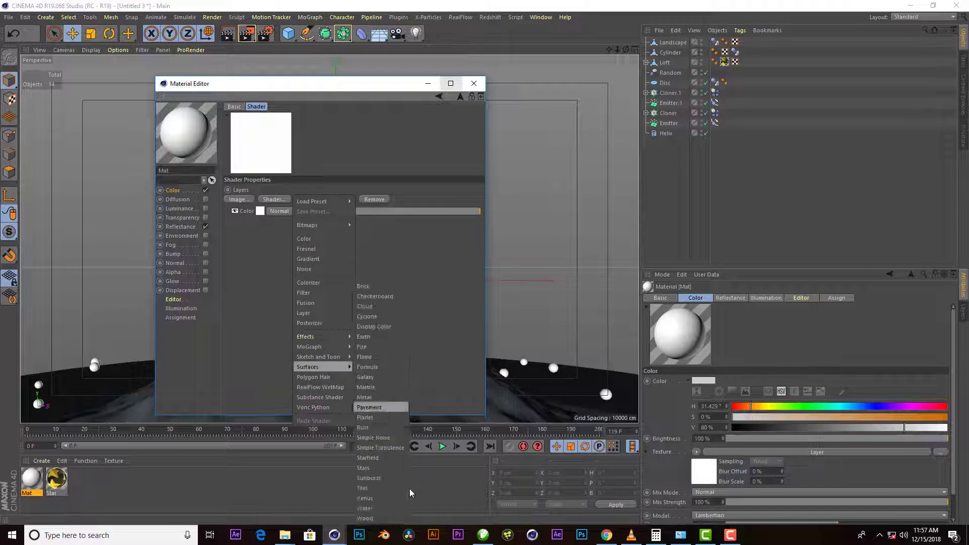
# Step: Add a Tiles layer to the Layer shader using the Lines 2 stripe pattern
pyautogui.click(378, 489)
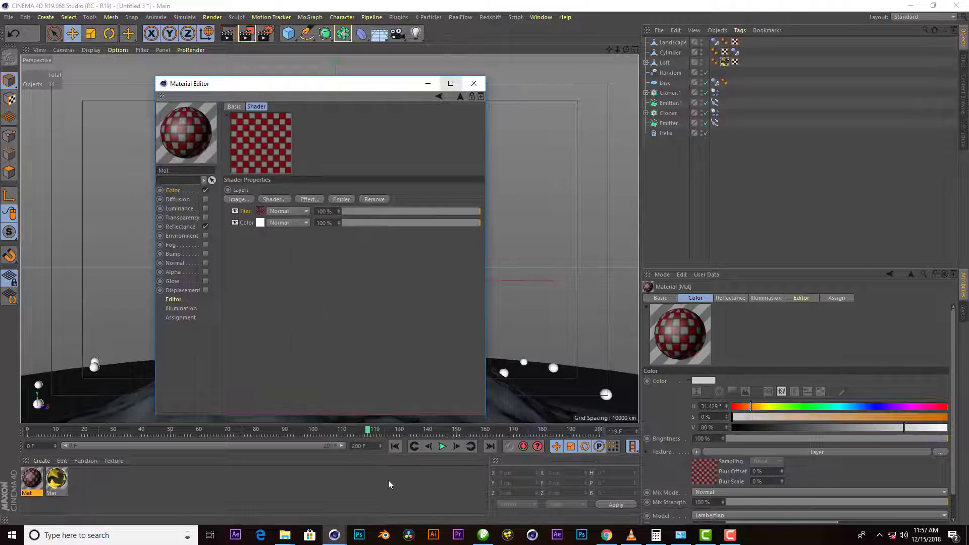
pyautogui.click(261, 215)
pyautogui.click(293, 227)
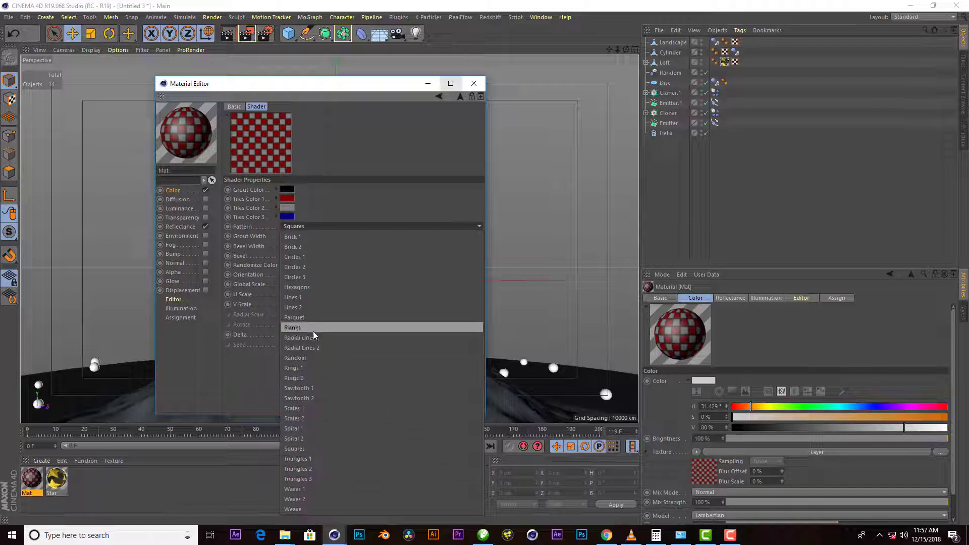
pyautogui.click(308, 308)
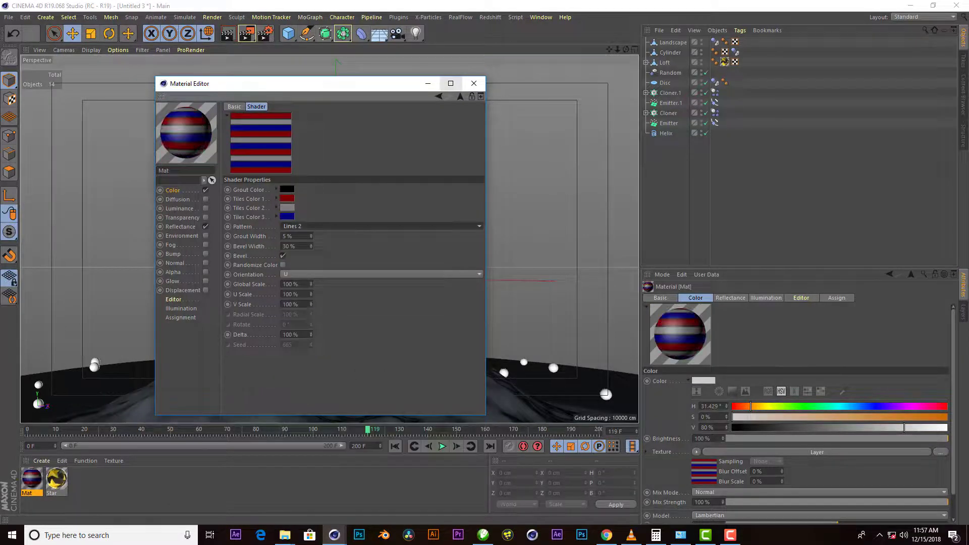
# Step: Recolour the tile stripes white and grey
pyautogui.click(287, 216)
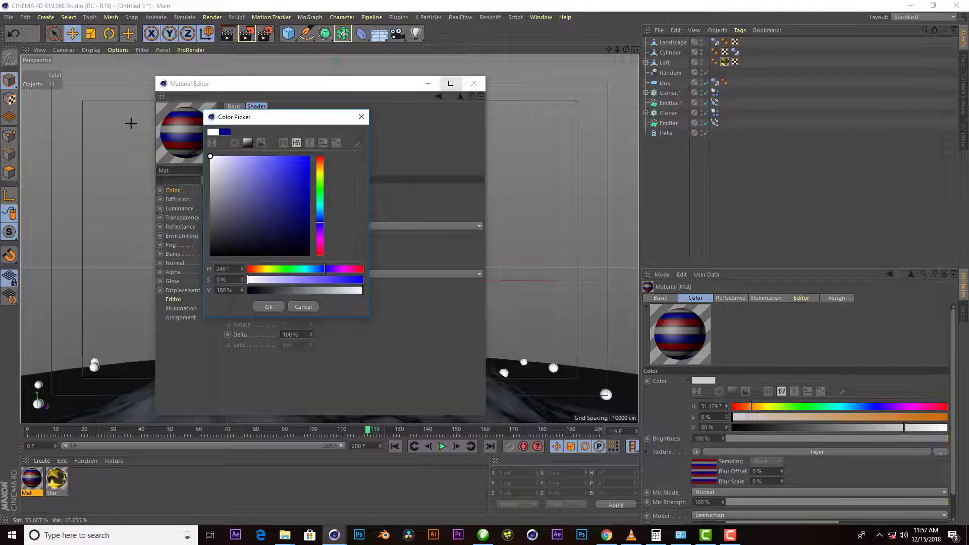
pyautogui.click(261, 308)
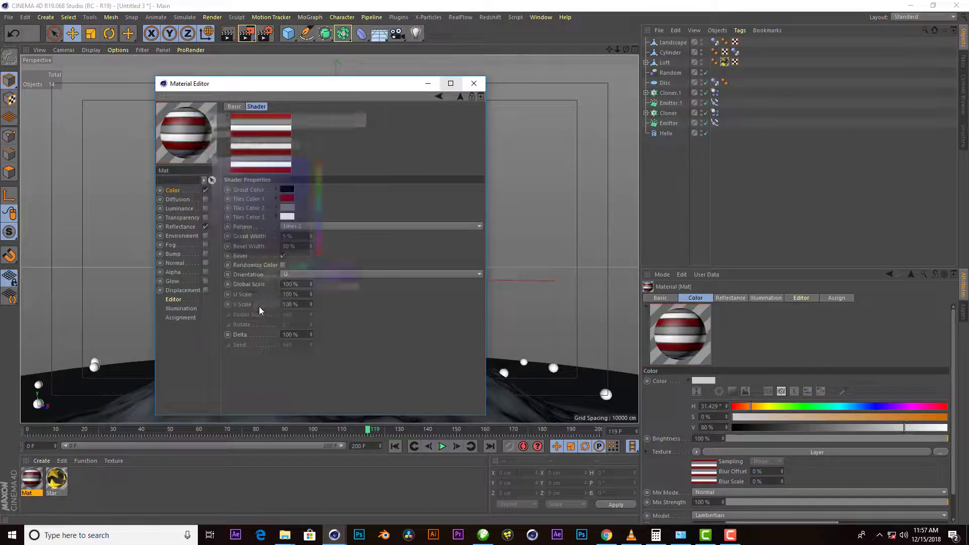
pyautogui.click(288, 216)
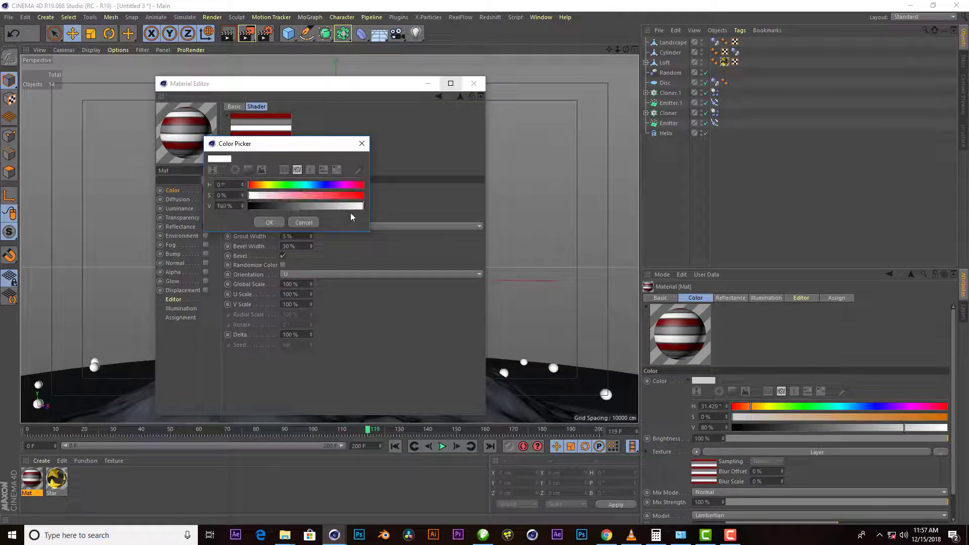
pyautogui.click(269, 222)
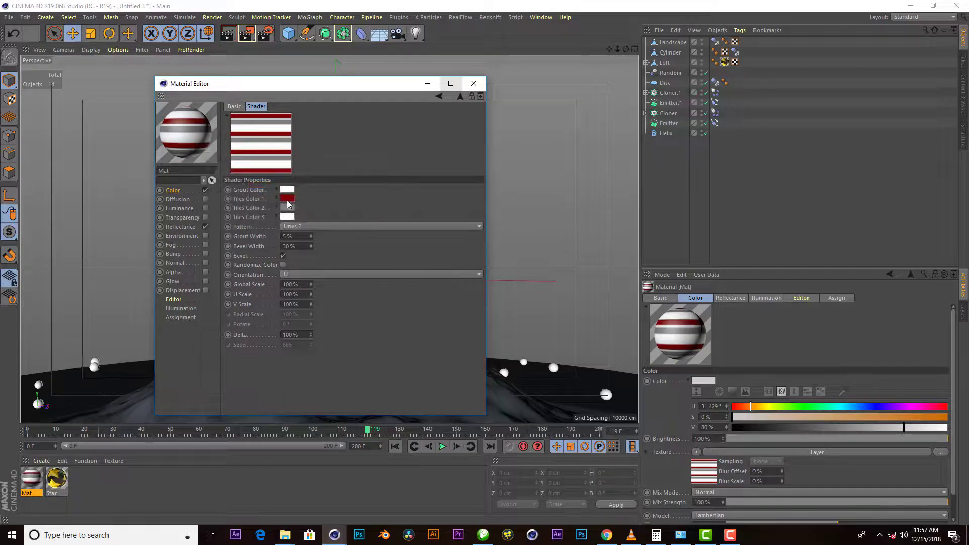
pyautogui.click(287, 207)
pyautogui.click(210, 158)
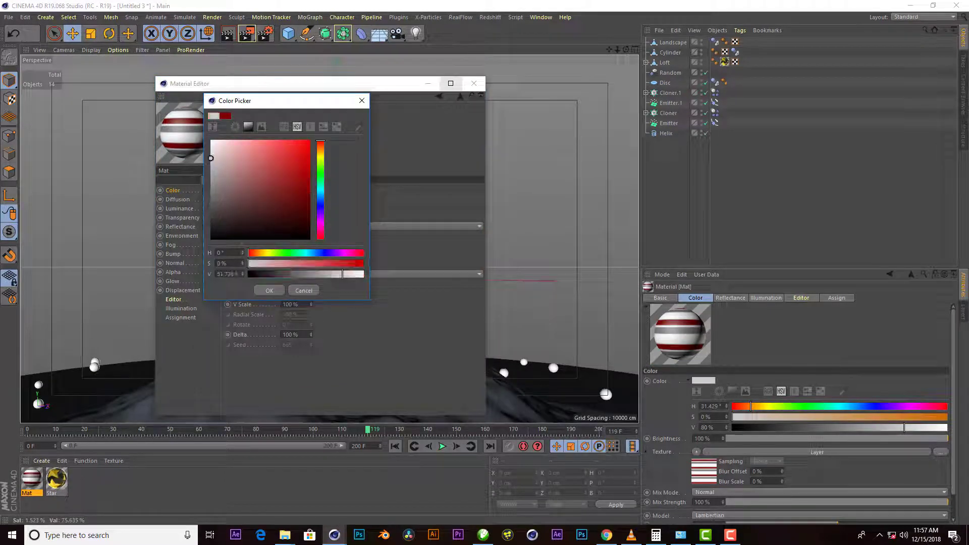
pyautogui.click(270, 290)
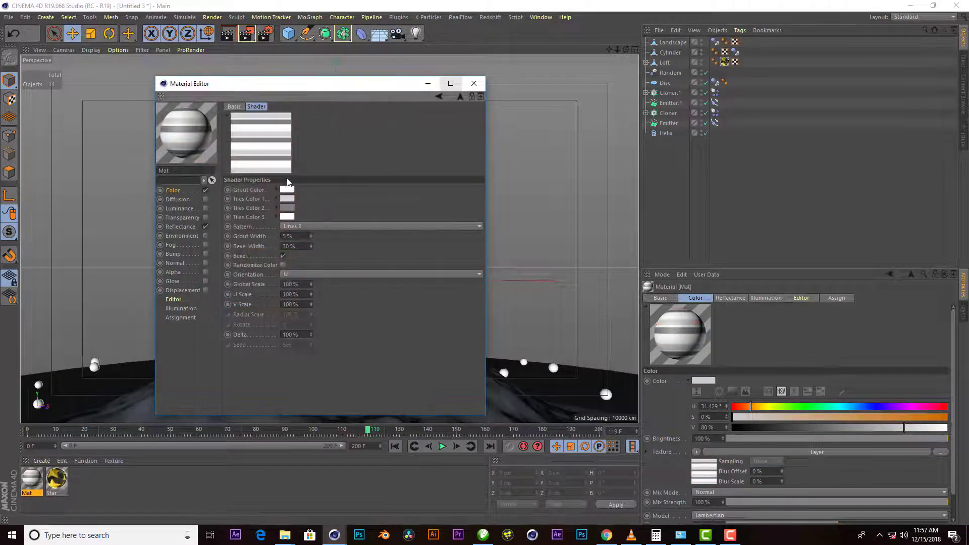
pyautogui.click(286, 217)
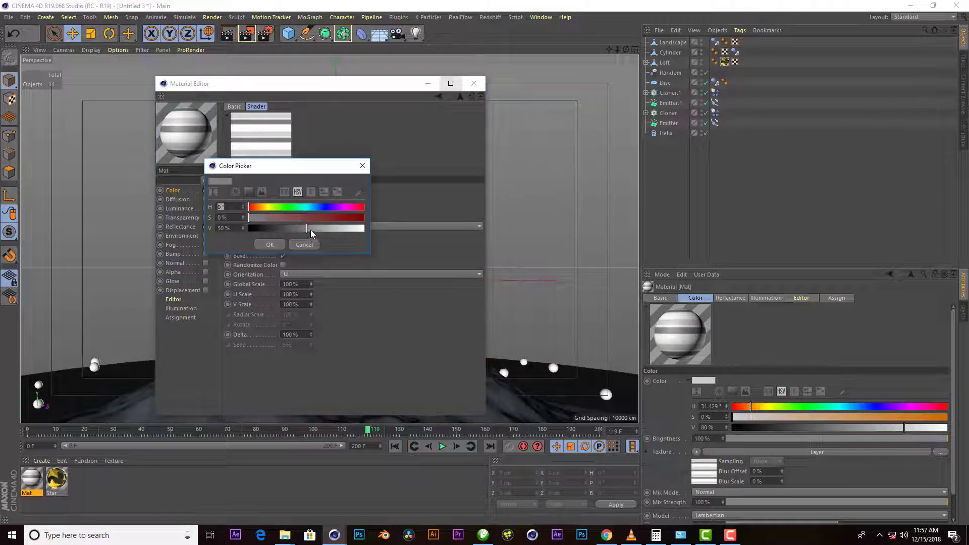
pyautogui.moveTo(312, 232); pyautogui.dragTo(320, 228)
pyautogui.click(270, 245)
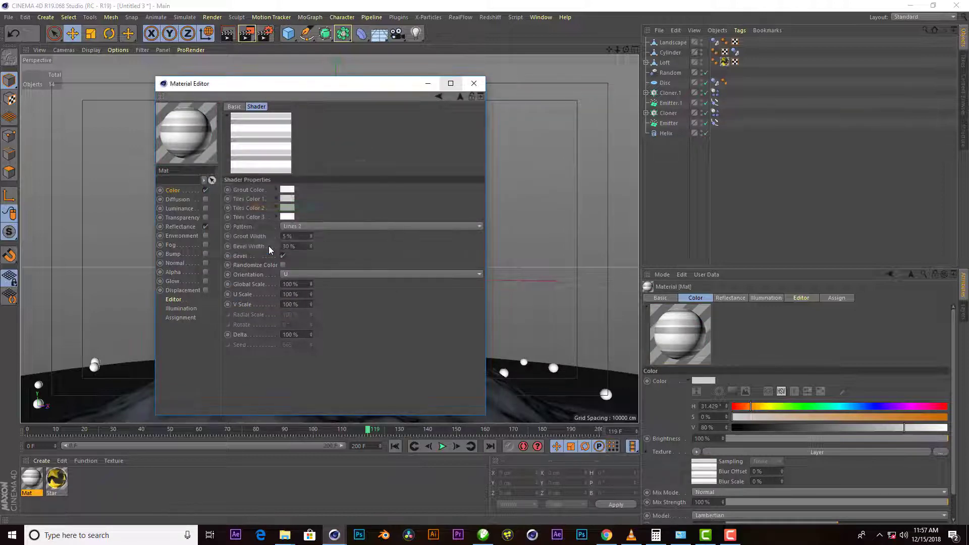
pyautogui.click(460, 96)
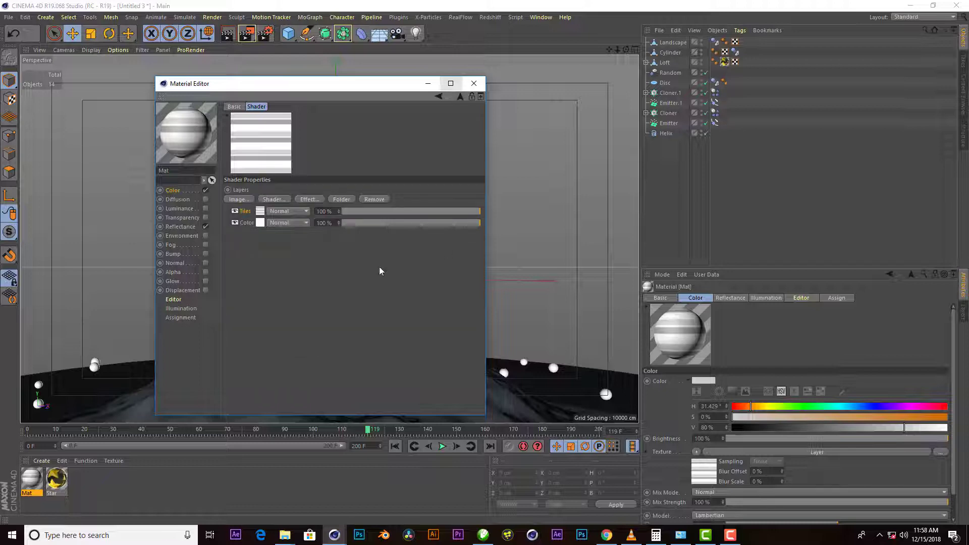
# Step: Add a Naki Noise layer above the stripes, blended in Overlay mode
pyautogui.click(280, 198)
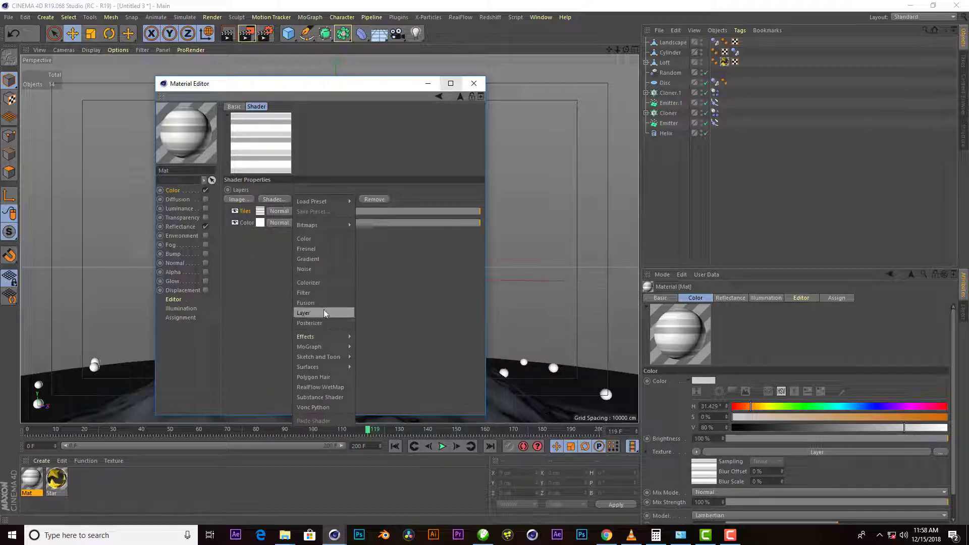
pyautogui.click(319, 270)
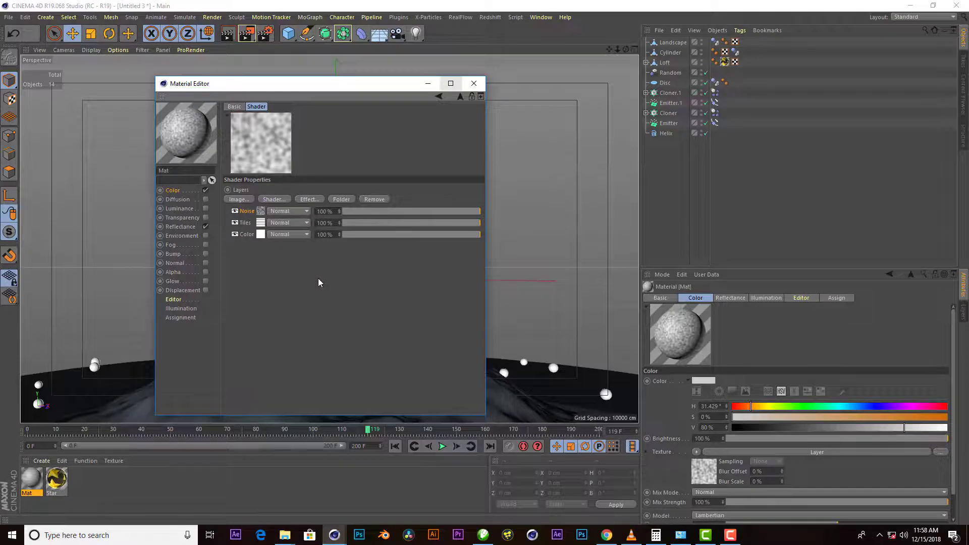
pyautogui.click(260, 211)
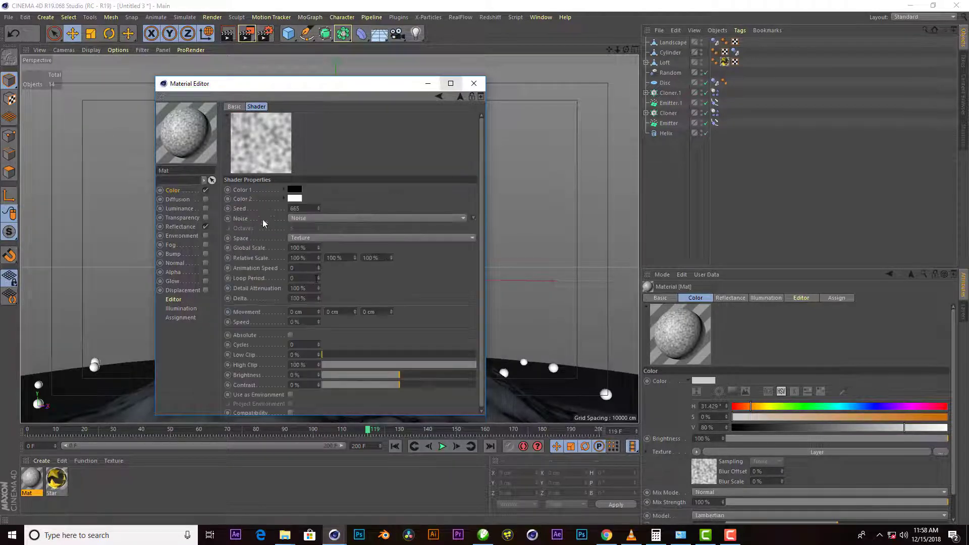
pyautogui.click(315, 219)
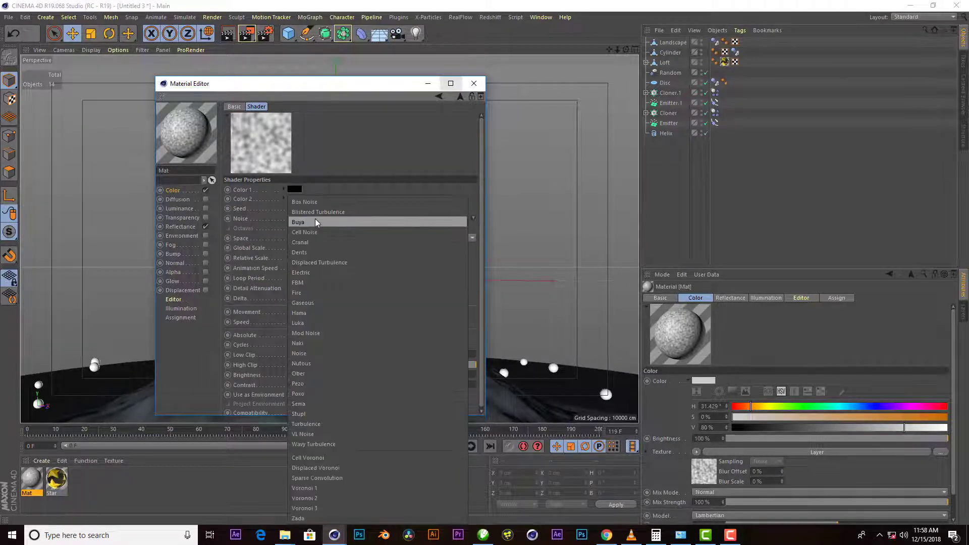
pyautogui.click(304, 343)
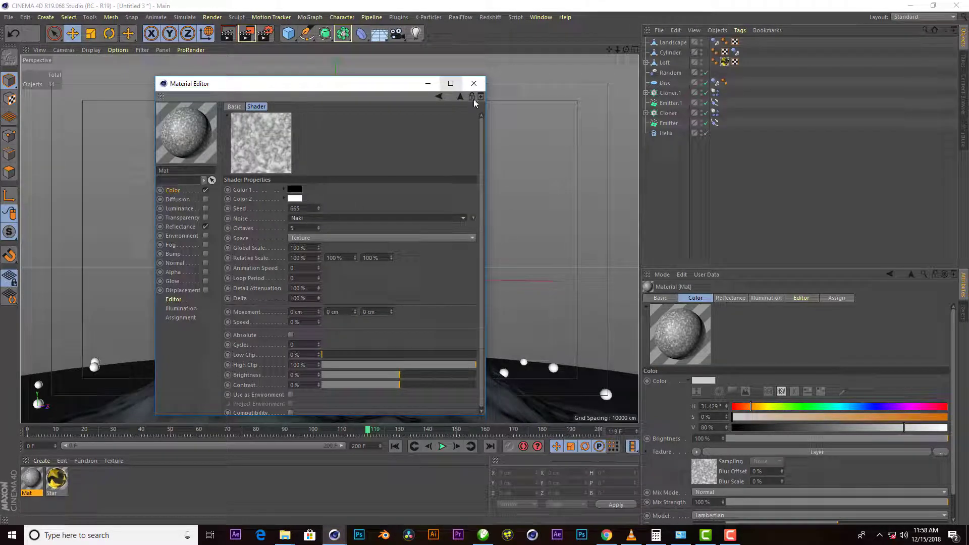
pyautogui.click(460, 95)
pyautogui.click(291, 213)
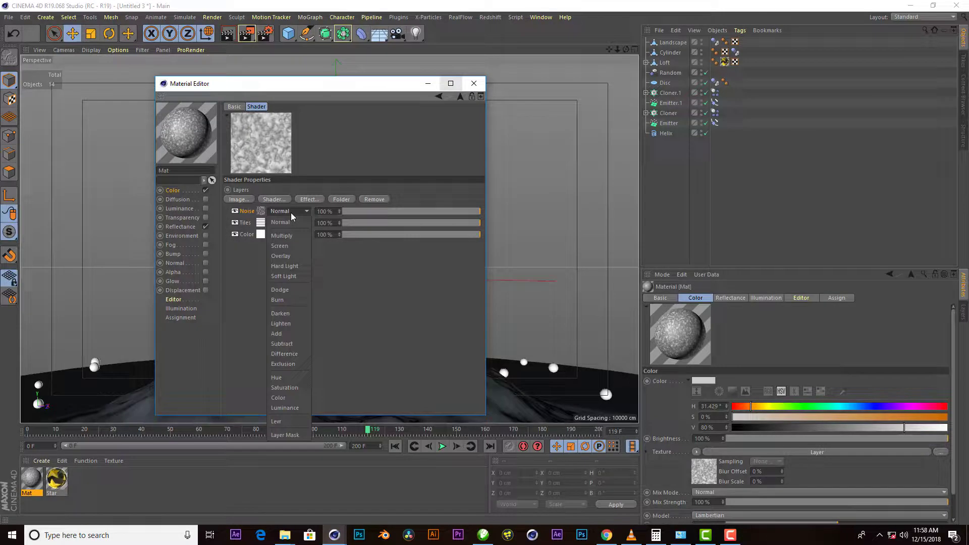
pyautogui.click(296, 257)
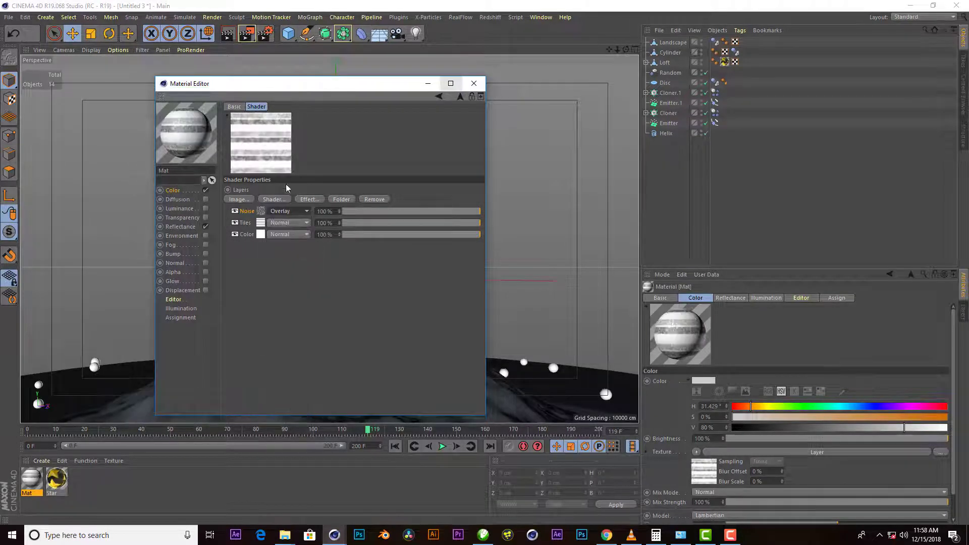
# Step: Add a Reflection (Legacy) layer with strength and brightness lowered to about 46%
pyautogui.click(191, 228)
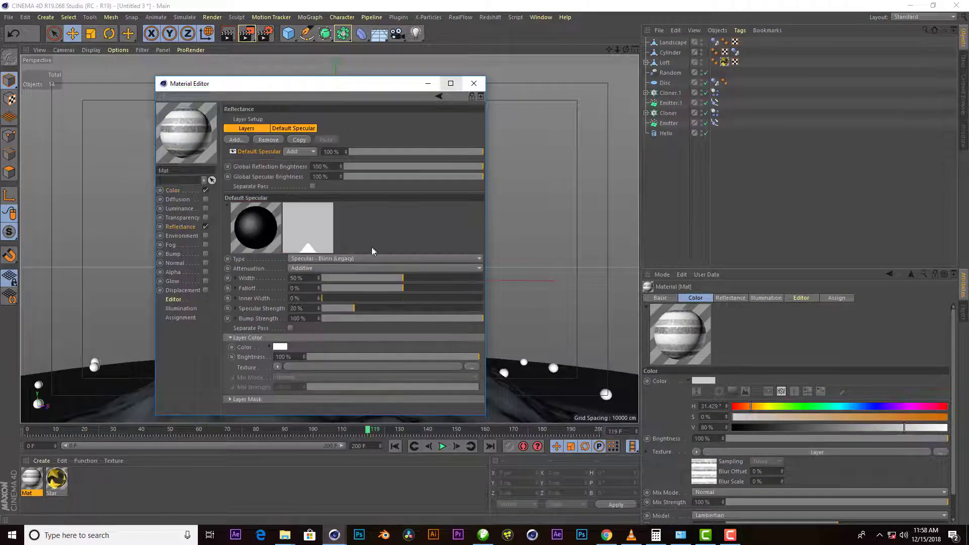
pyautogui.click(247, 129)
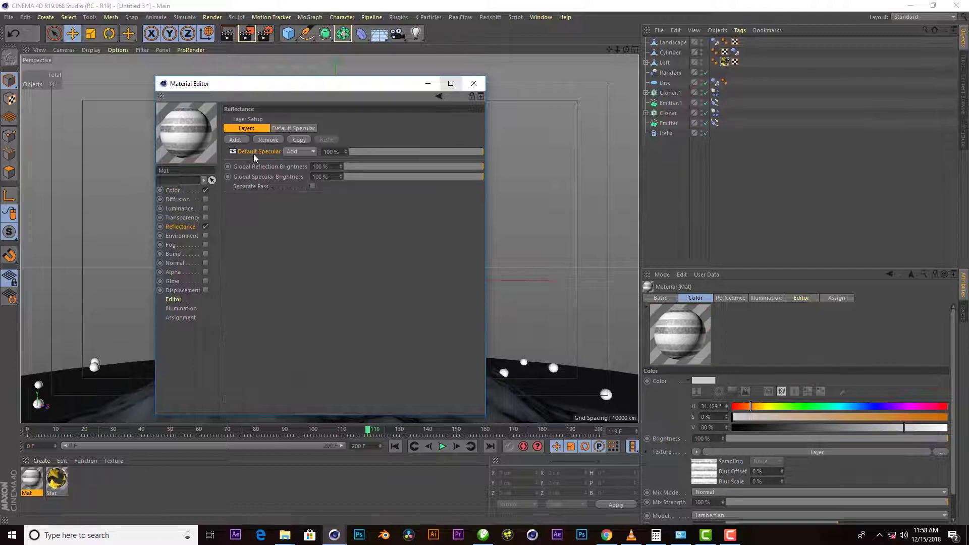
pyautogui.click(236, 140)
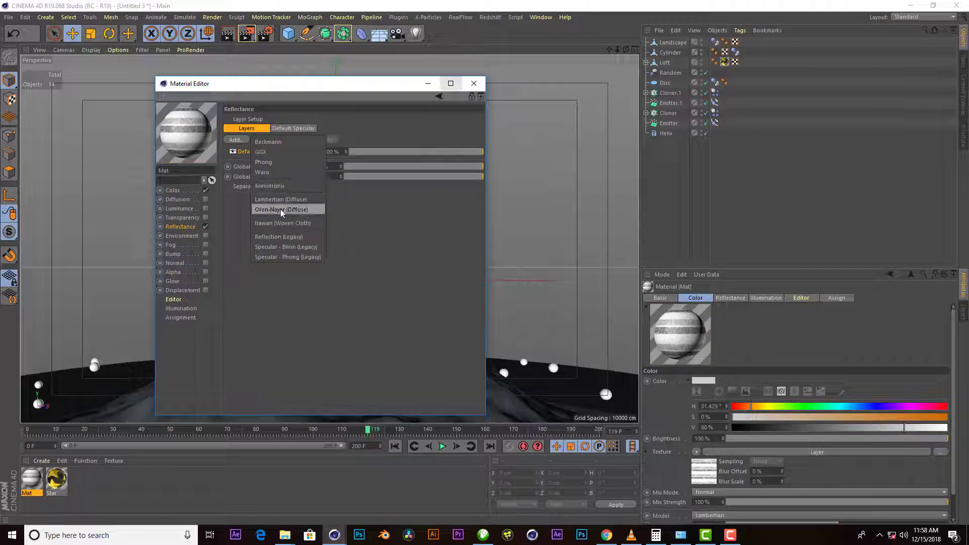
pyautogui.click(291, 236)
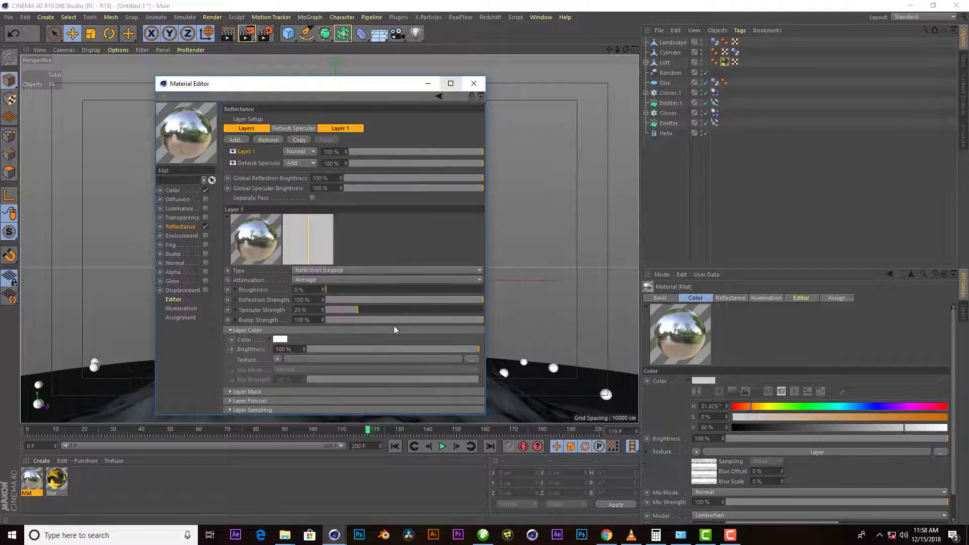
pyautogui.click(290, 398)
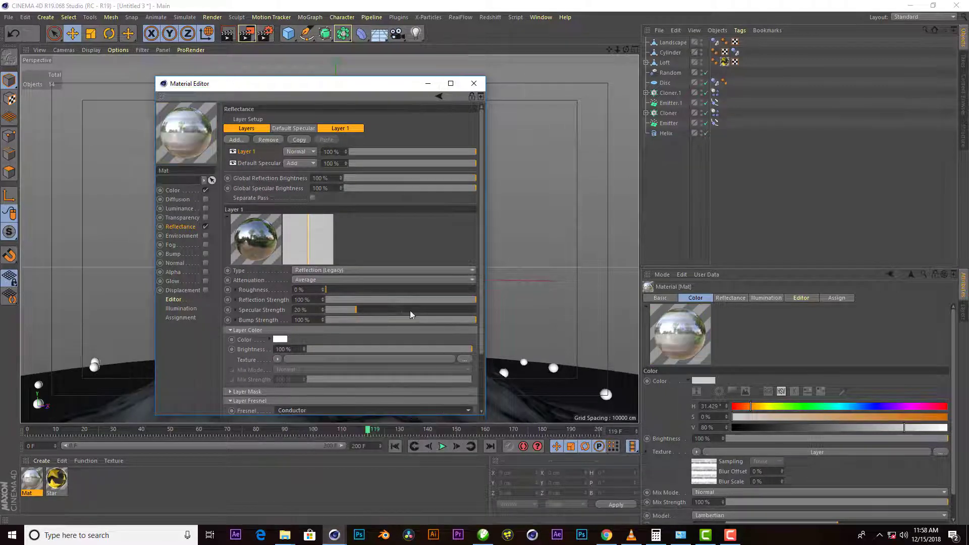
pyautogui.moveTo(410, 300); pyautogui.dragTo(395, 299)
pyautogui.moveTo(388, 349); pyautogui.dragTo(383, 347)
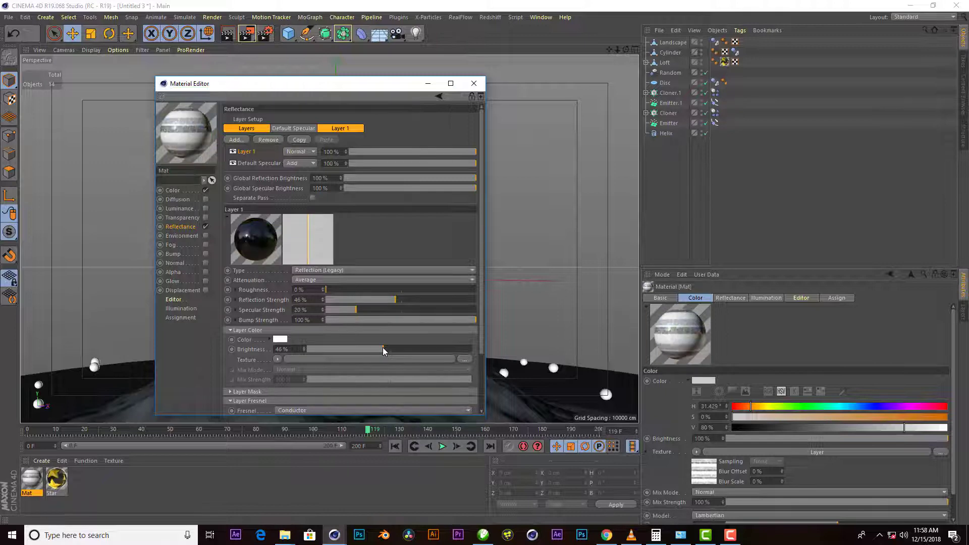
# Step: Paste the layered colour texture into the enabled Bump channel at about 21% strength, then close the editor
pyautogui.click(184, 191)
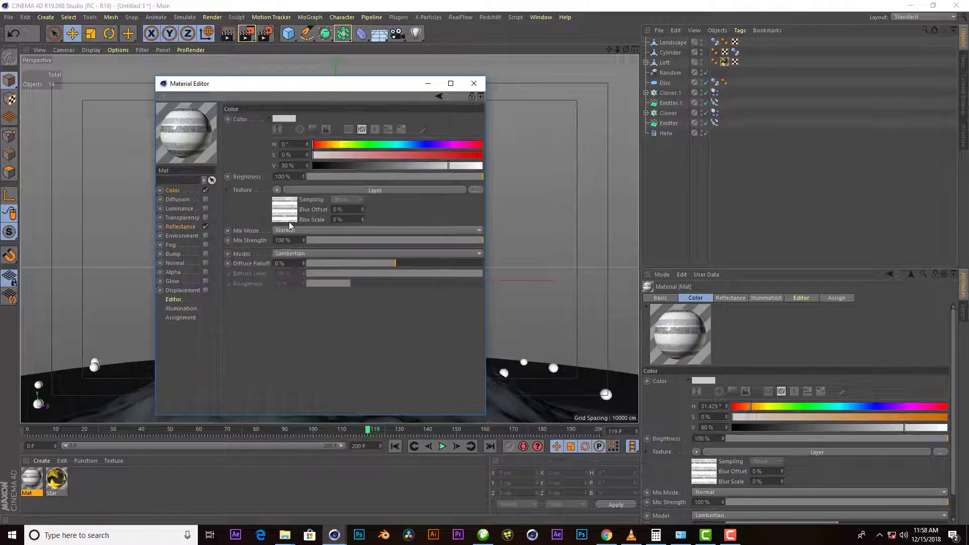
pyautogui.rightClick(250, 189)
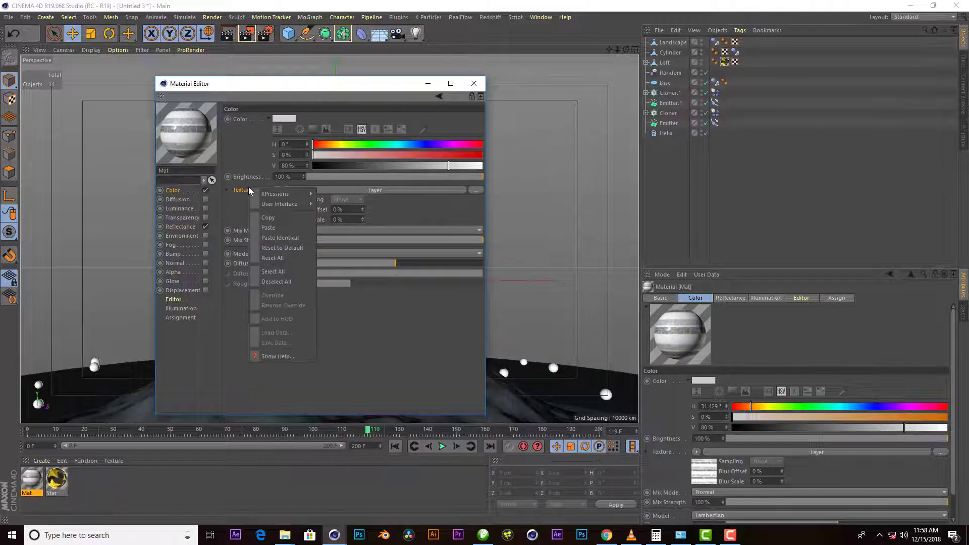
pyautogui.click(275, 220)
pyautogui.click(206, 254)
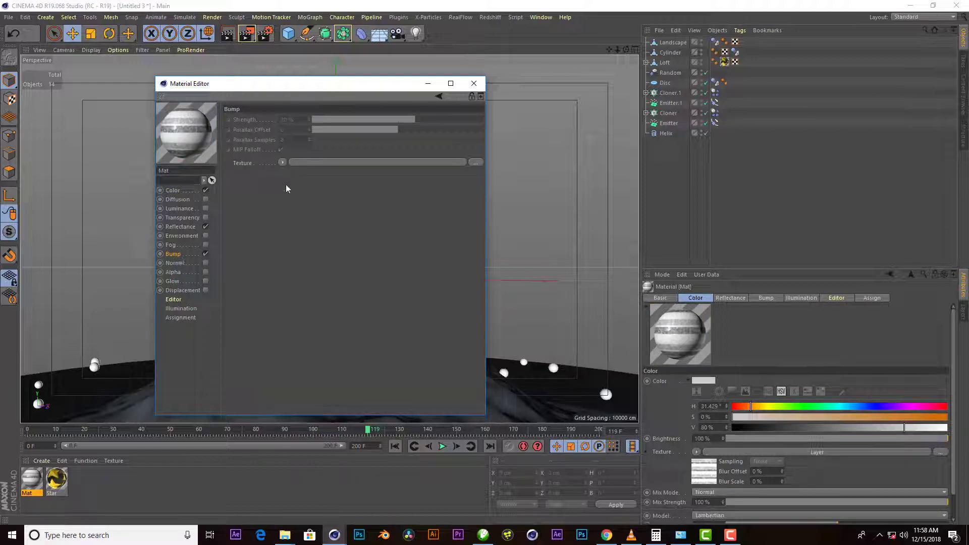
pyautogui.click(262, 164)
pyautogui.click(287, 208)
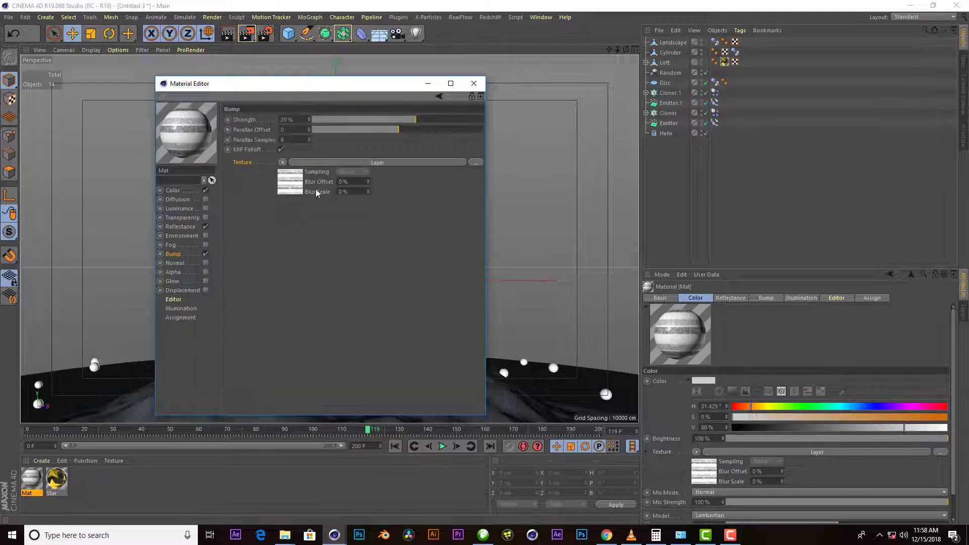
pyautogui.moveTo(424, 119); pyautogui.dragTo(416, 120)
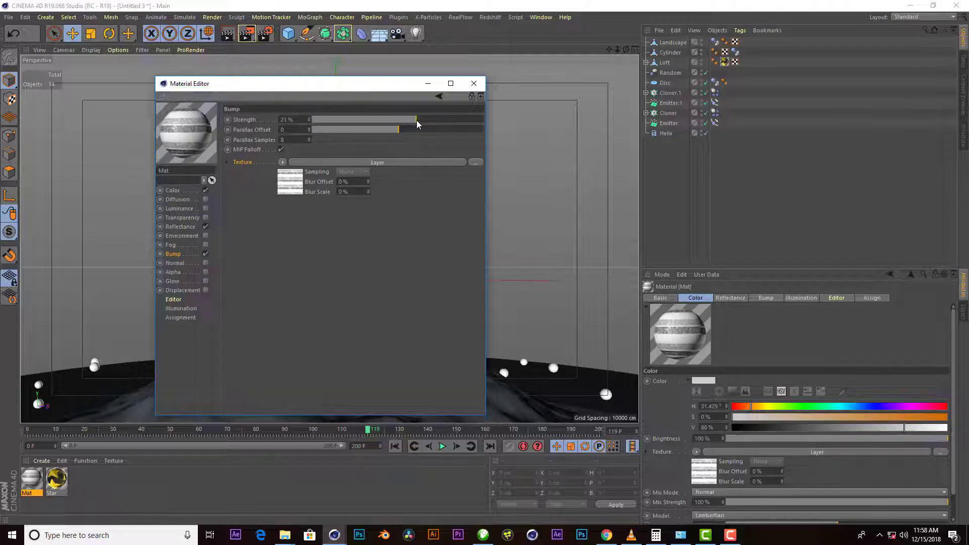
pyautogui.click(474, 84)
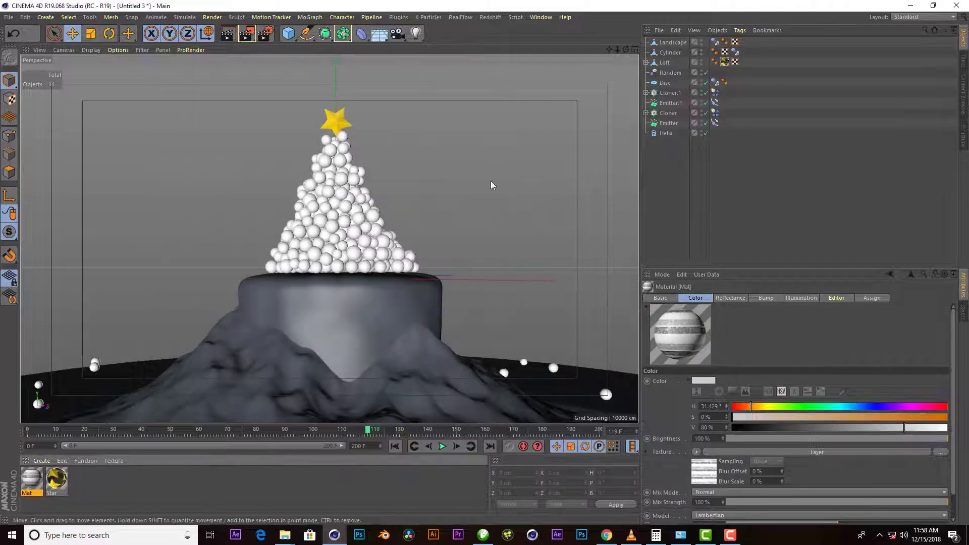
# Step: Apply Mat to the Sphere under the Cloner and render the view to preview the stripes
pyautogui.click(646, 113)
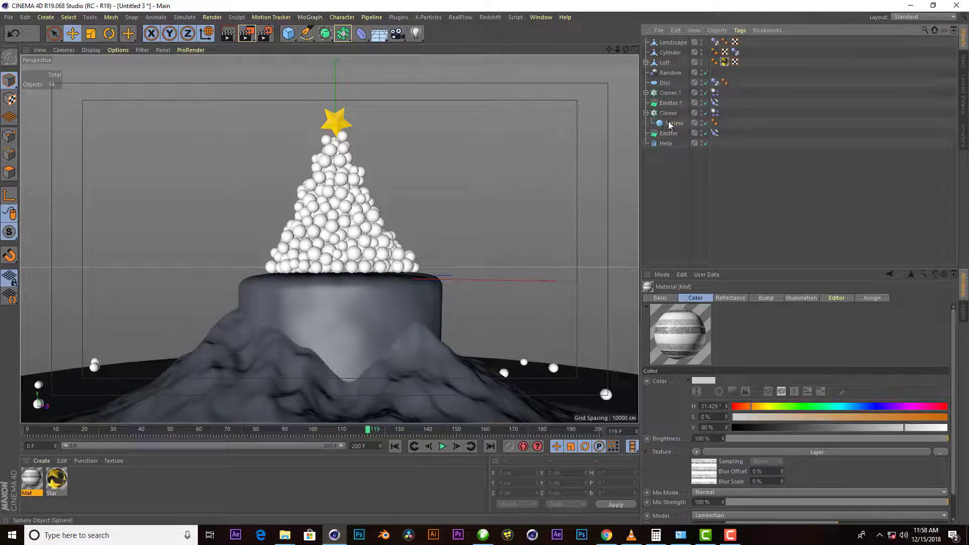
pyautogui.click(673, 123)
pyautogui.moveTo(46, 476); pyautogui.dragTo(201, 398)
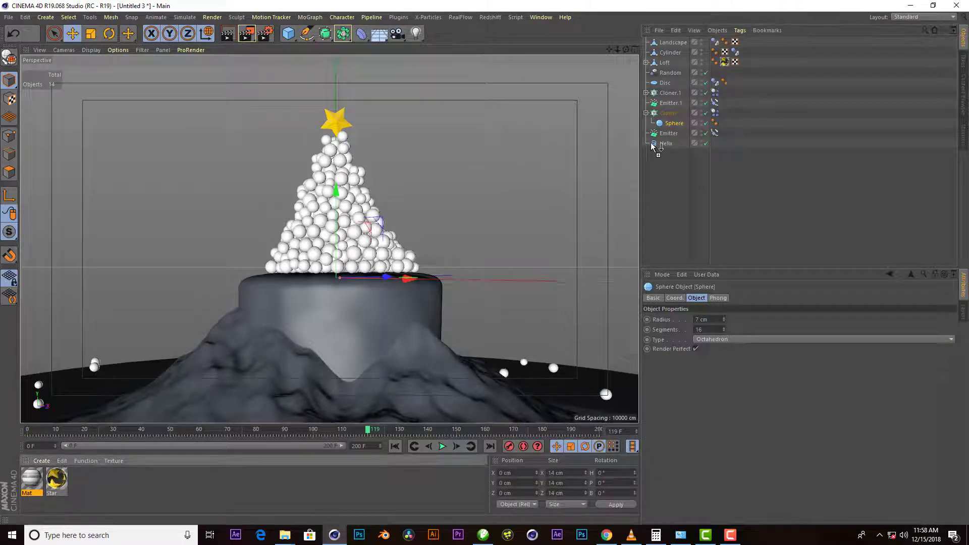
pyautogui.moveTo(671, 124); pyautogui.dragTo(672, 123)
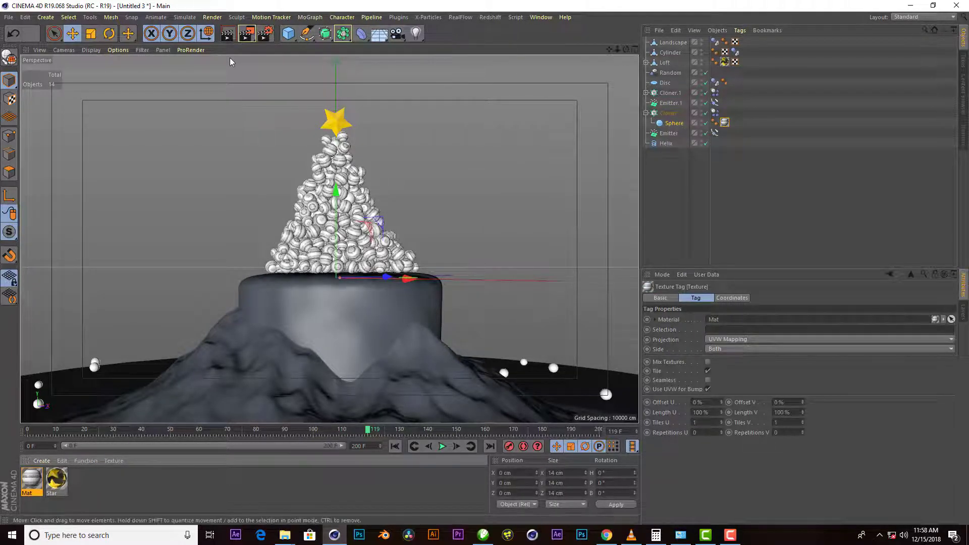
pyautogui.click(226, 35)
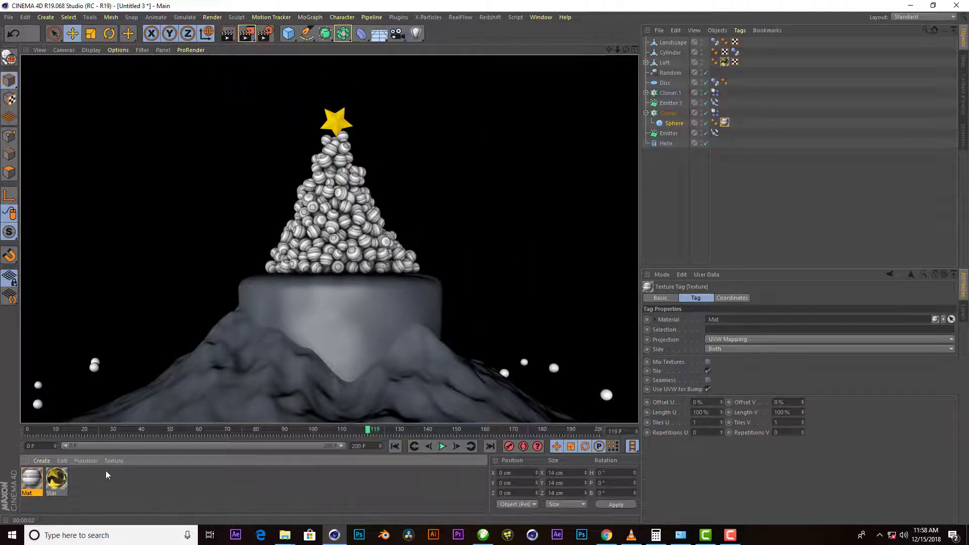
# Step: Duplicate Mat as Mat.1 and set its Color layer to light cyan
pyautogui.doubleClick(89, 474)
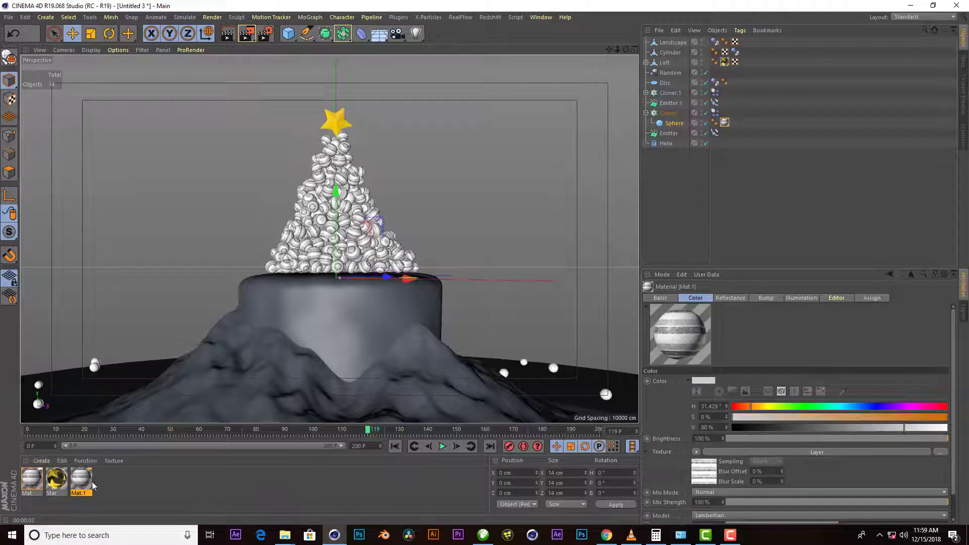
pyautogui.doubleClick(81, 480)
pyautogui.click(171, 175)
pyautogui.click(288, 187)
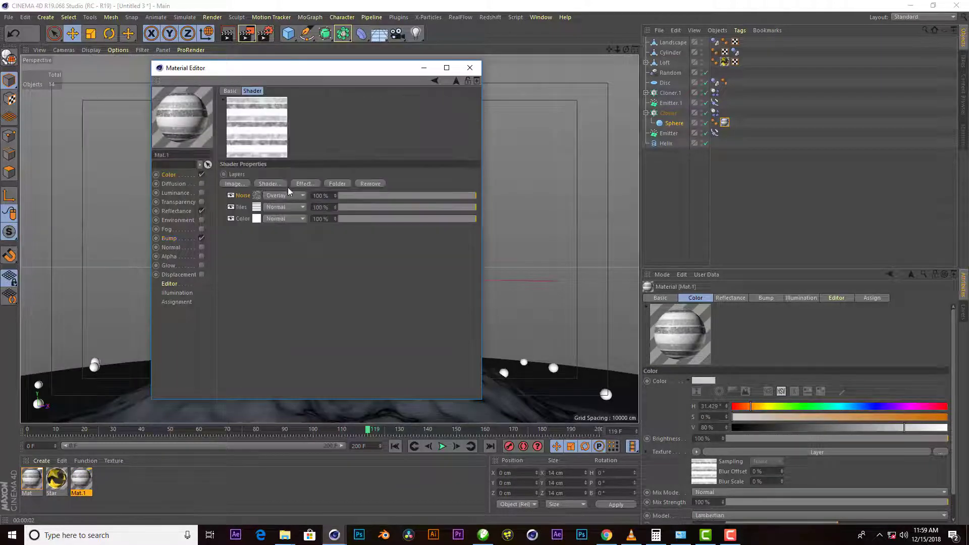
pyautogui.click(256, 219)
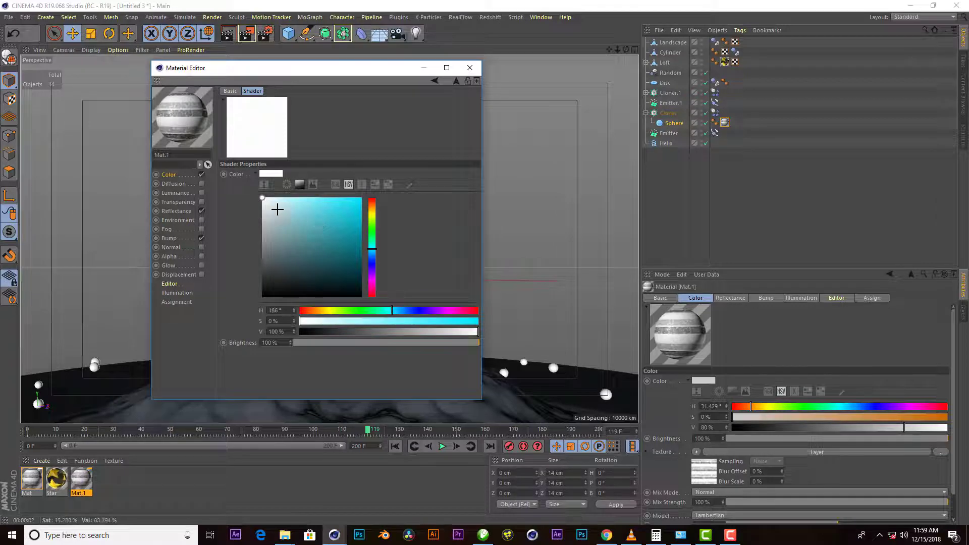
pyautogui.moveTo(277, 207); pyautogui.dragTo(286, 200)
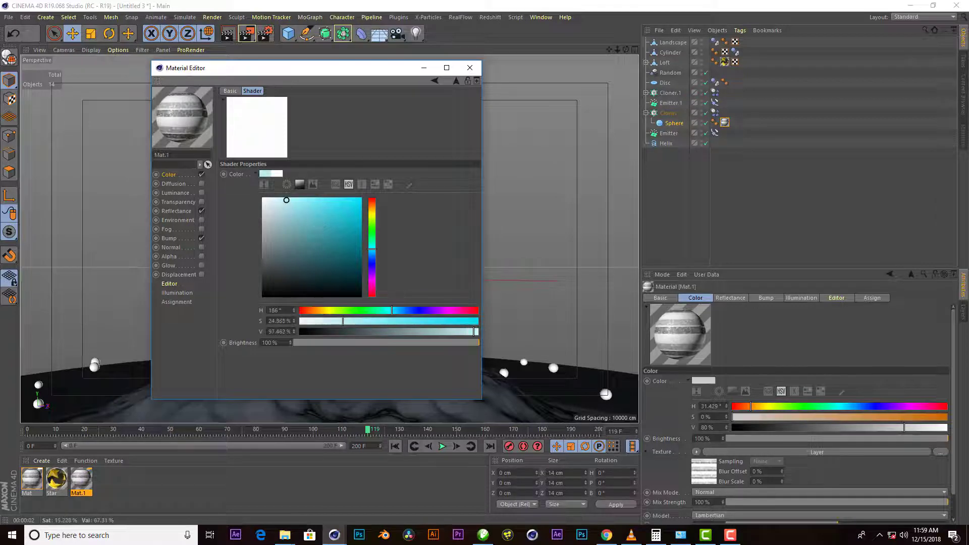
pyautogui.click(456, 81)
# Step: Set Mat.1's Tiles layer to Luminance blending and lower the Noise layer to about 52%
pyautogui.click(276, 206)
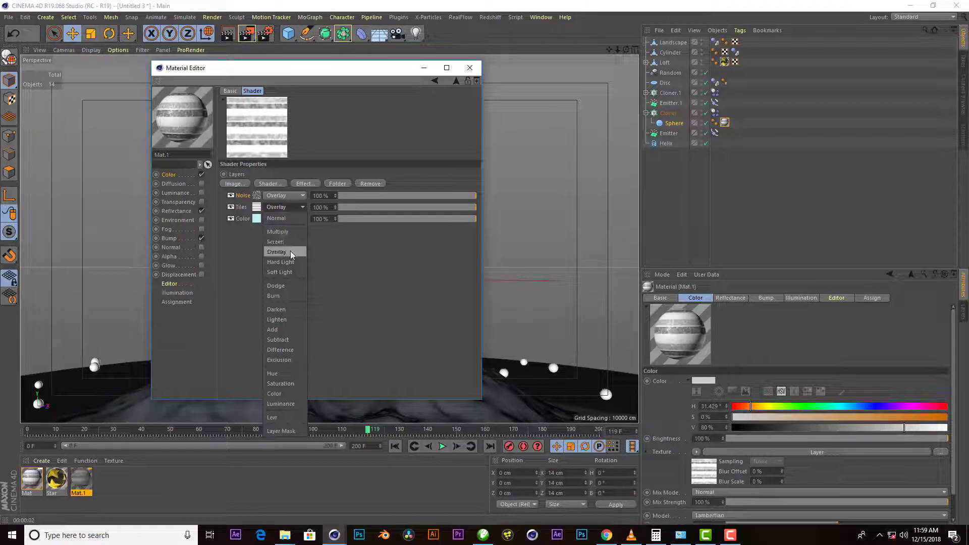
pyautogui.click(290, 252)
pyautogui.click(282, 207)
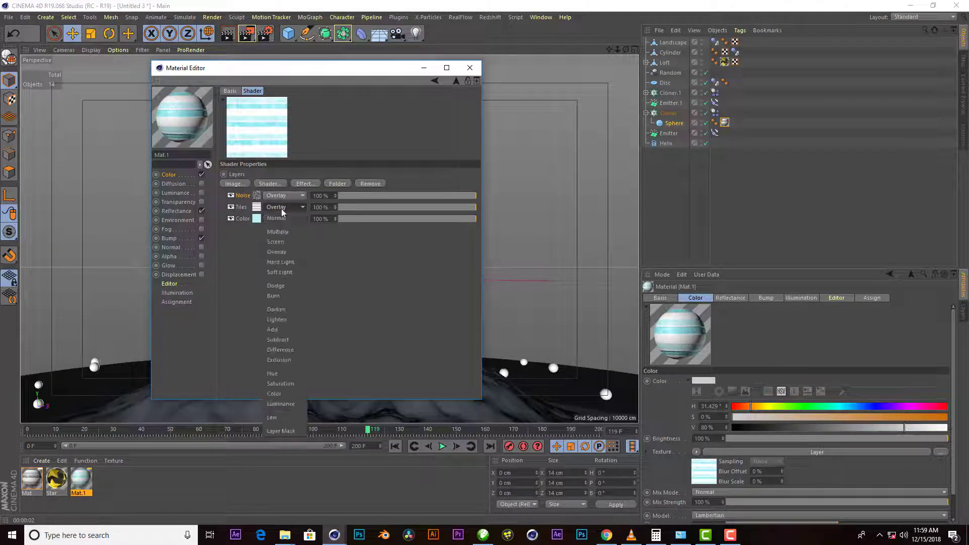
pyautogui.click(293, 405)
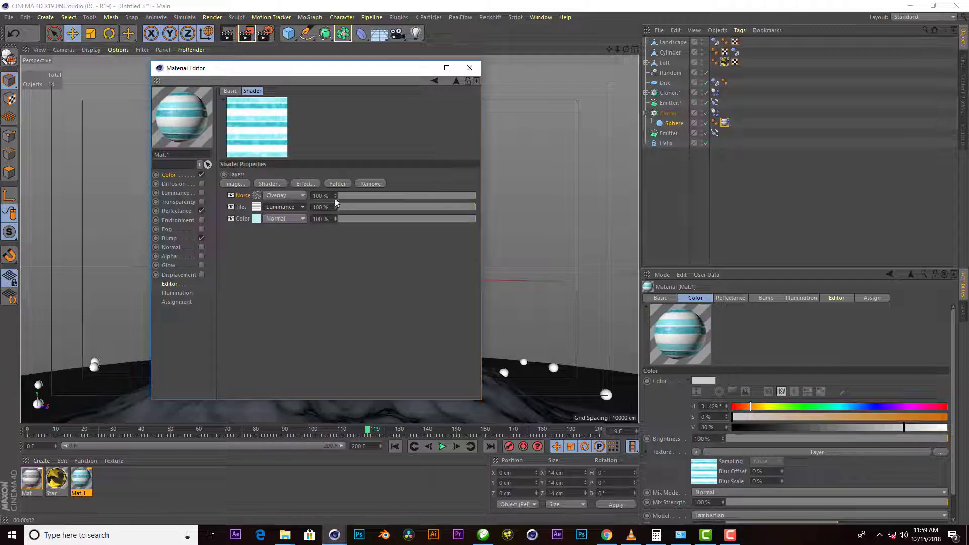
pyautogui.moveTo(398, 210)
pyautogui.mouseDown()
pyautogui.moveTo(449, 209)
pyautogui.moveTo(424, 194)
pyautogui.mouseUp()
# Step: Duplicate the Sphere in the tree Cloner and give the copy the Mat.1 material
pyautogui.click(470, 68)
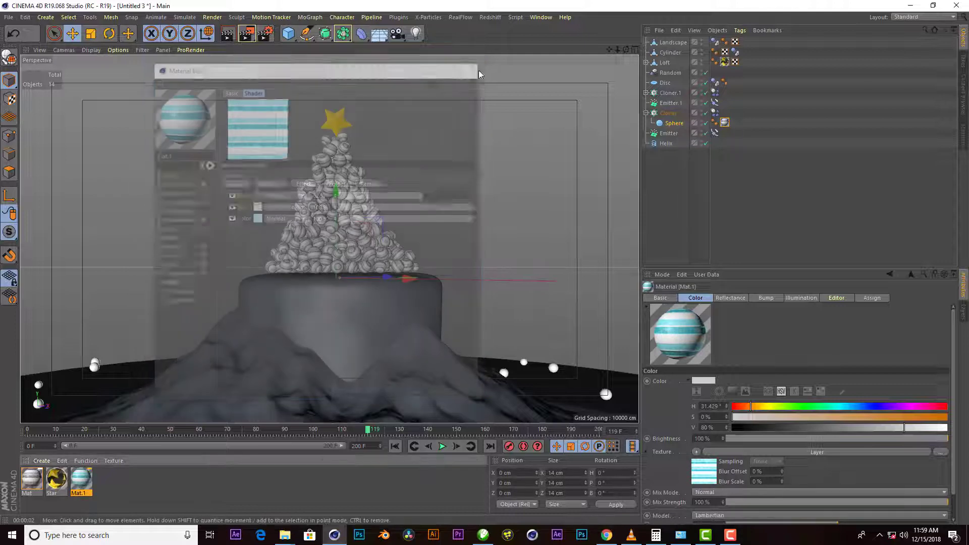
pyautogui.click(675, 124)
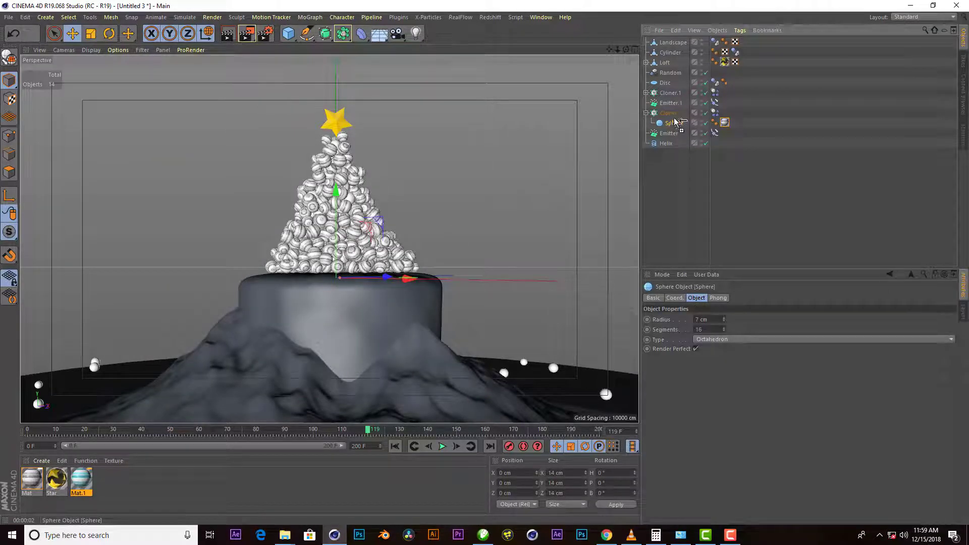
pyautogui.hotkey('ctrl', 'c')
pyautogui.hotkey('ctrl', 'v')
pyautogui.moveTo(88, 480); pyautogui.dragTo(670, 174)
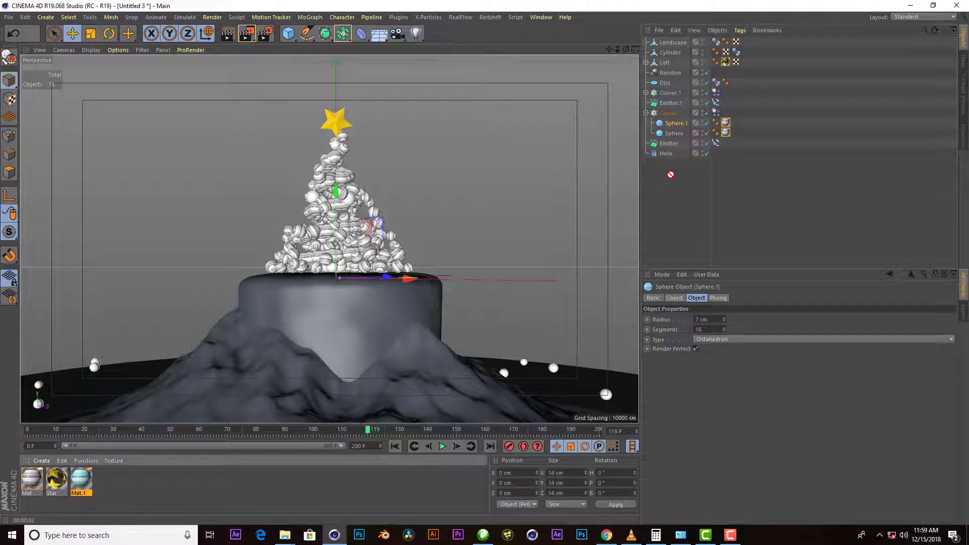
pyautogui.moveTo(676, 128); pyautogui.dragTo(676, 127)
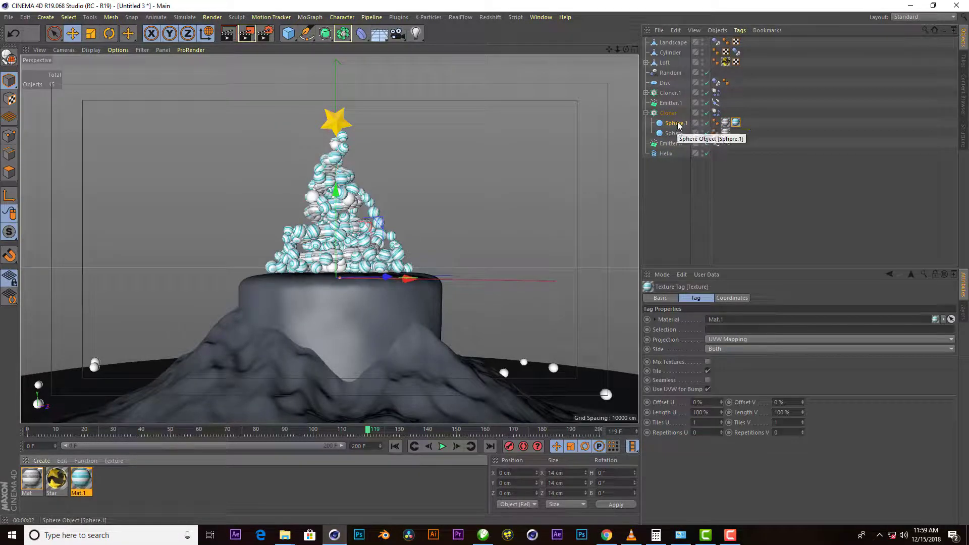
# Step: Duplicate the Sphere inside Cloner.1 and apply the Mat material to it
pyautogui.click(646, 92)
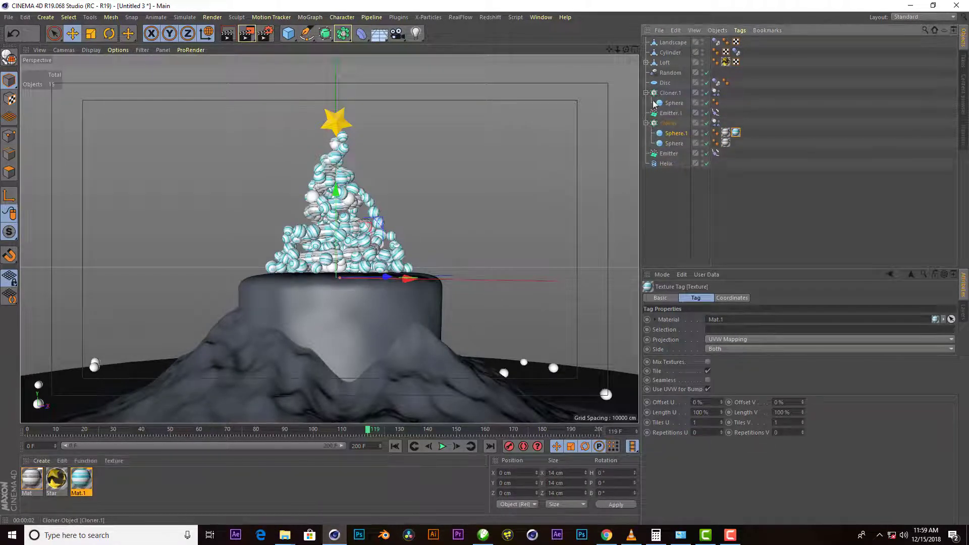
pyautogui.click(671, 105)
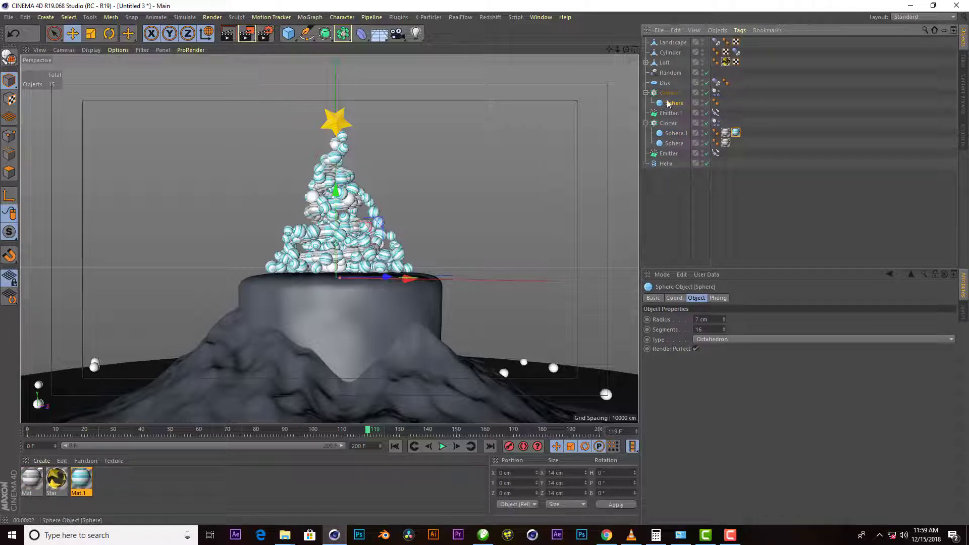
pyautogui.keyDown('ctrl'); pyautogui.moveTo(669, 103); pyautogui.dragTo(671, 100); pyautogui.keyUp('ctrl')
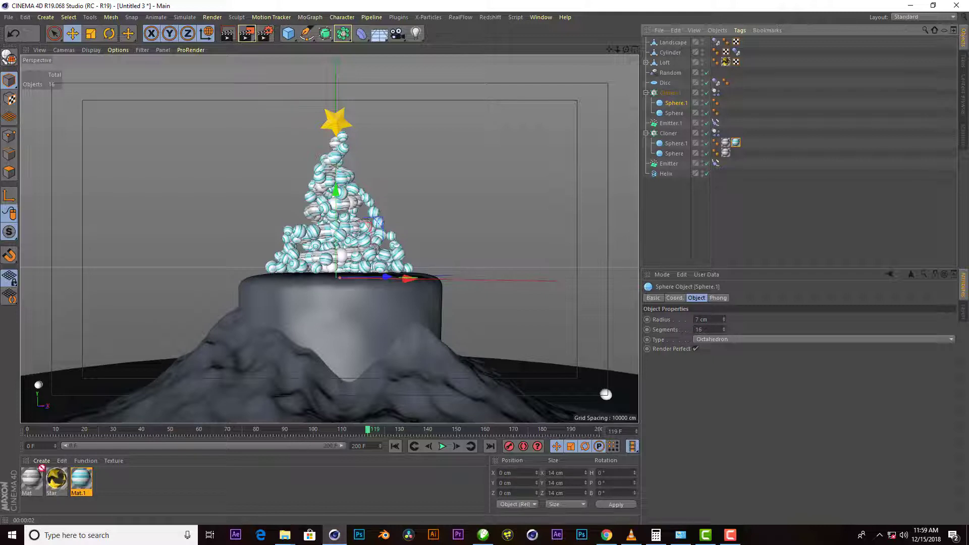
pyautogui.moveTo(42, 468); pyautogui.dragTo(681, 104)
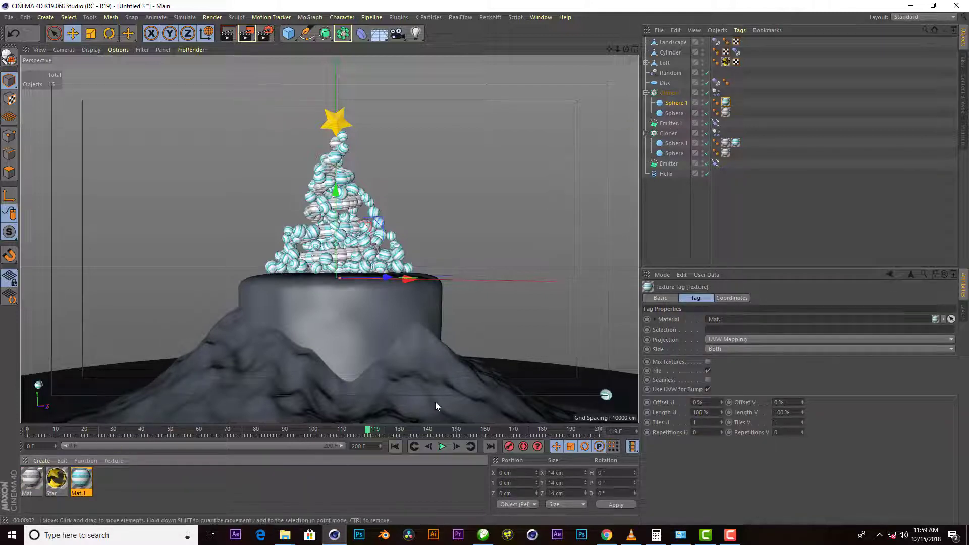
# Step: Set Emitter and Emitter.1 particle rotation to 300° and replay the simulation from the start
pyautogui.click(394, 446)
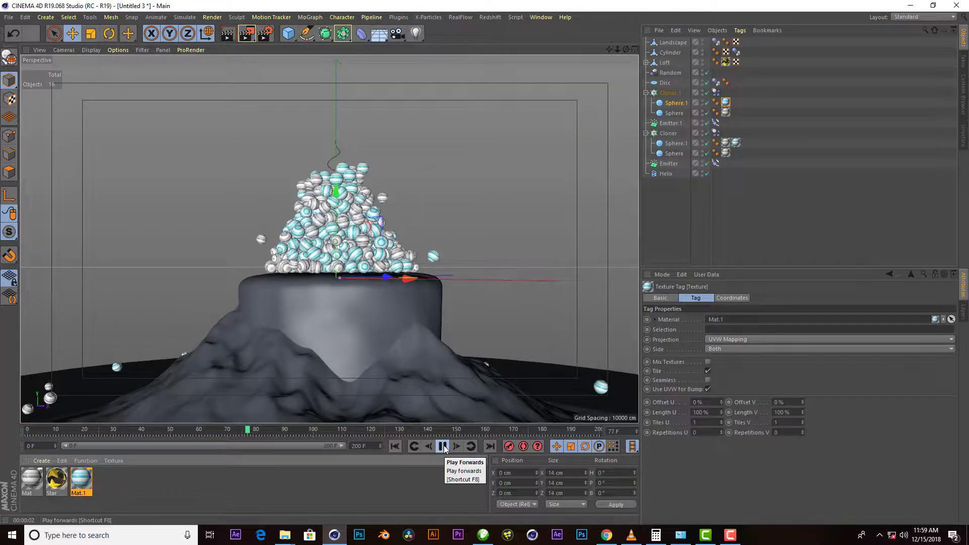
pyautogui.click(442, 446)
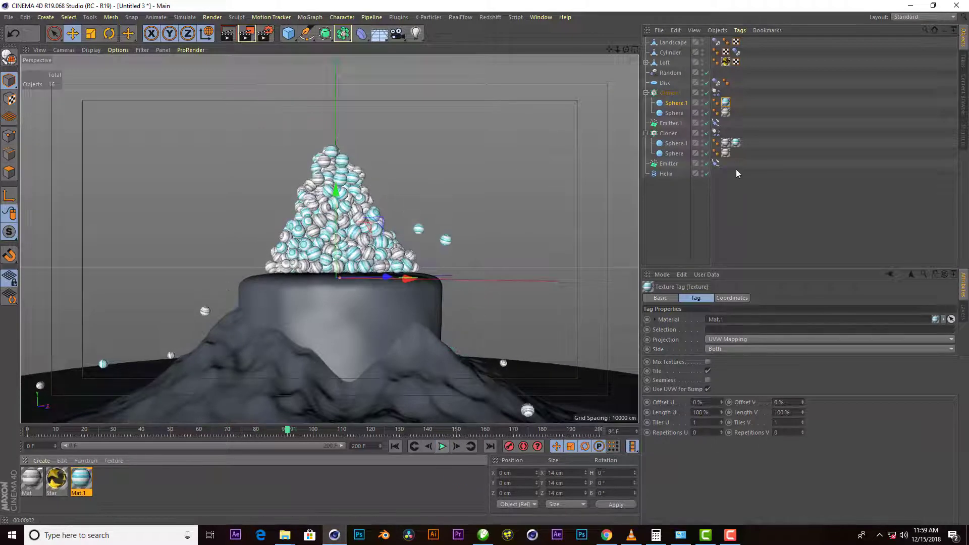
pyautogui.click(670, 123)
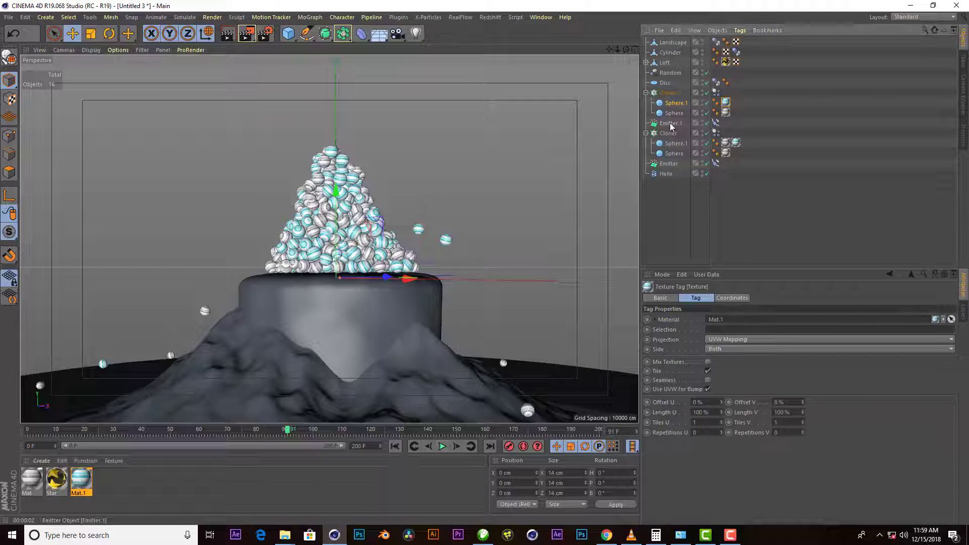
pyautogui.keyDown('ctrl'); pyautogui.click(671, 164); pyautogui.keyUp('ctrl')
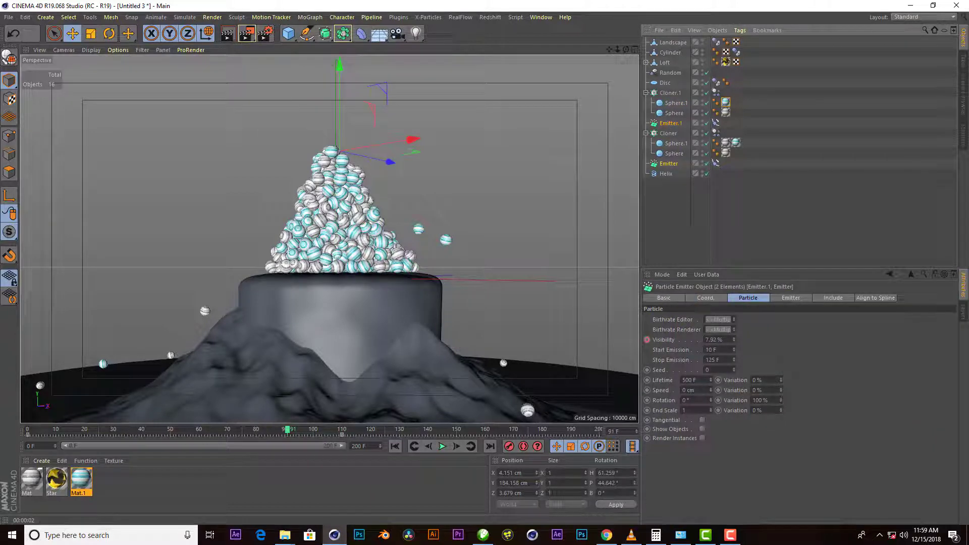
pyautogui.click(687, 400)
pyautogui.write('00')
pyautogui.press('Return')
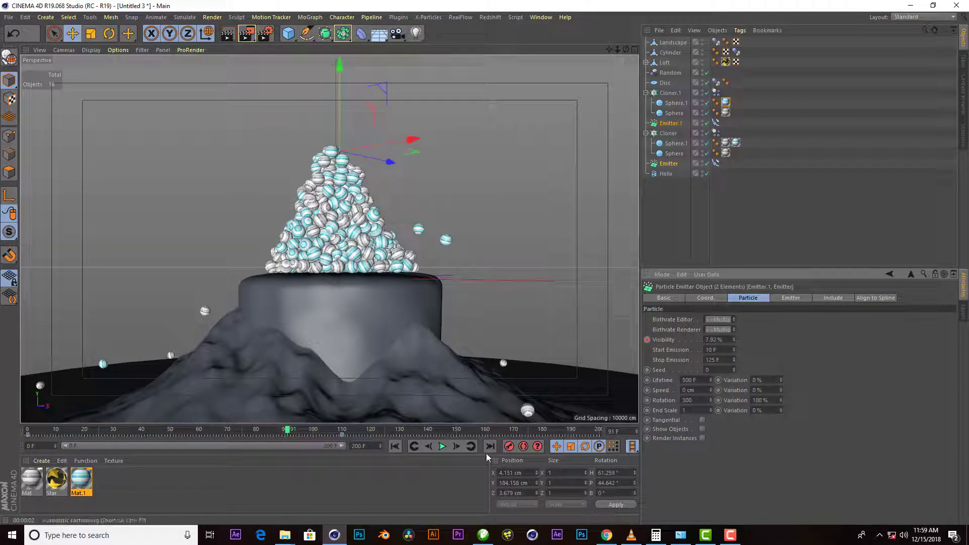
pyautogui.click(395, 446)
pyautogui.click(440, 446)
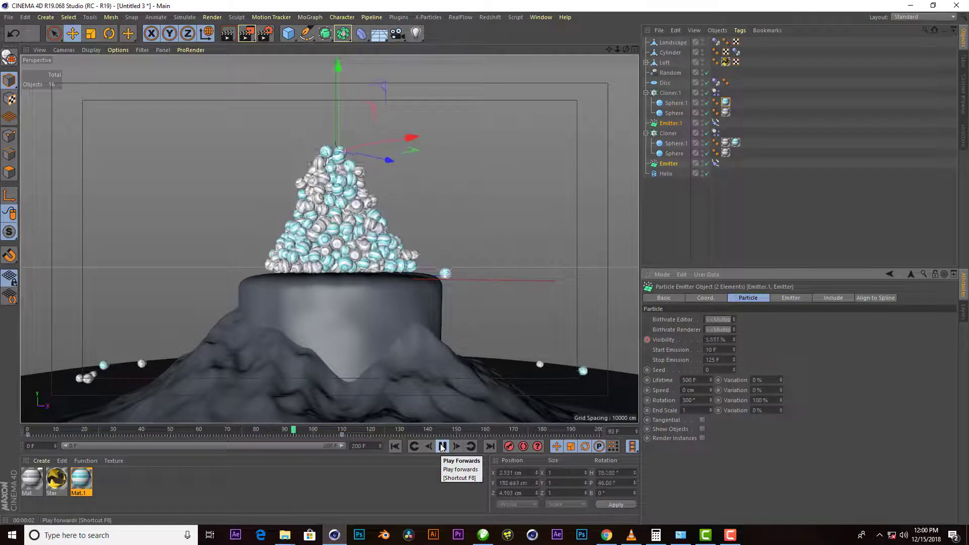
# Step: Stop playback and render a preview of the finished sphere tree
pyautogui.click(442, 446)
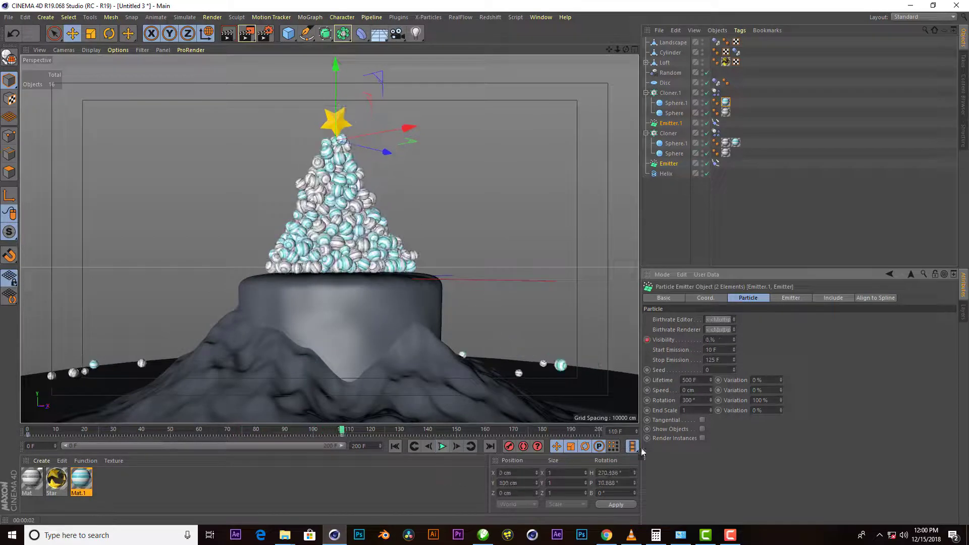
pyautogui.click(231, 36)
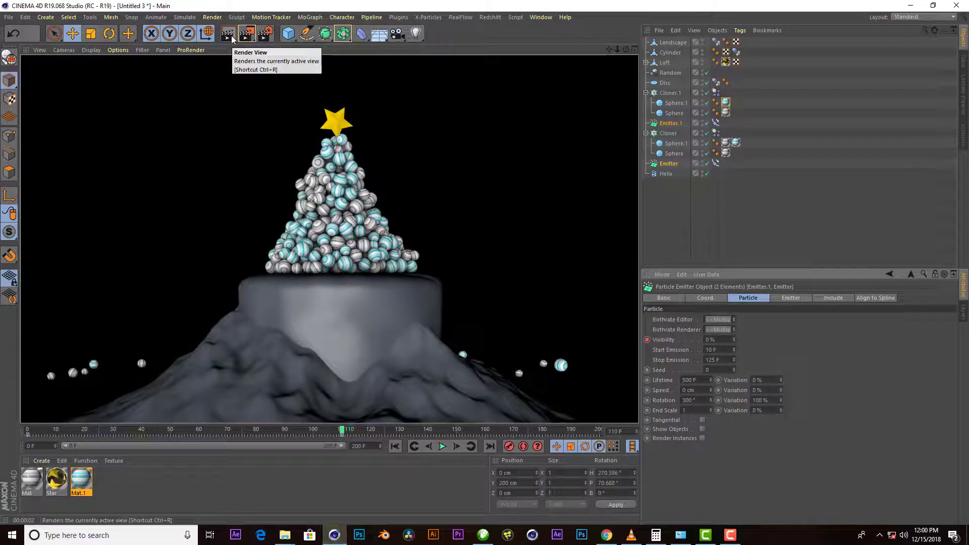
pyautogui.click(689, 212)
pyautogui.scroll(3, 346, 281)
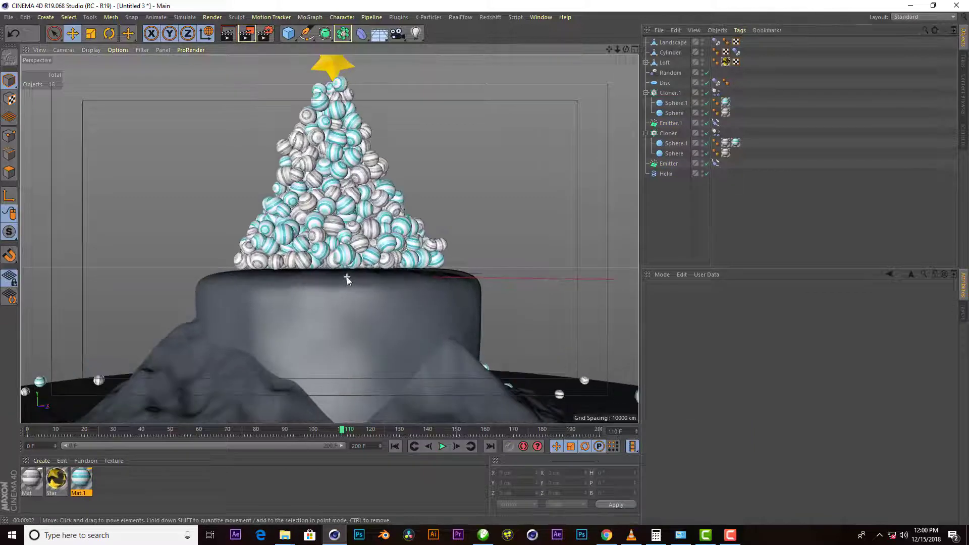
pyautogui.scroll(2, 347, 277)
# Step: Raise the cake Cylinder about 5 cm on the Y axis
pyautogui.keyDown('alt'); pyautogui.moveTo(347, 277); pyautogui.dragTo(303, 272); pyautogui.keyUp('alt')
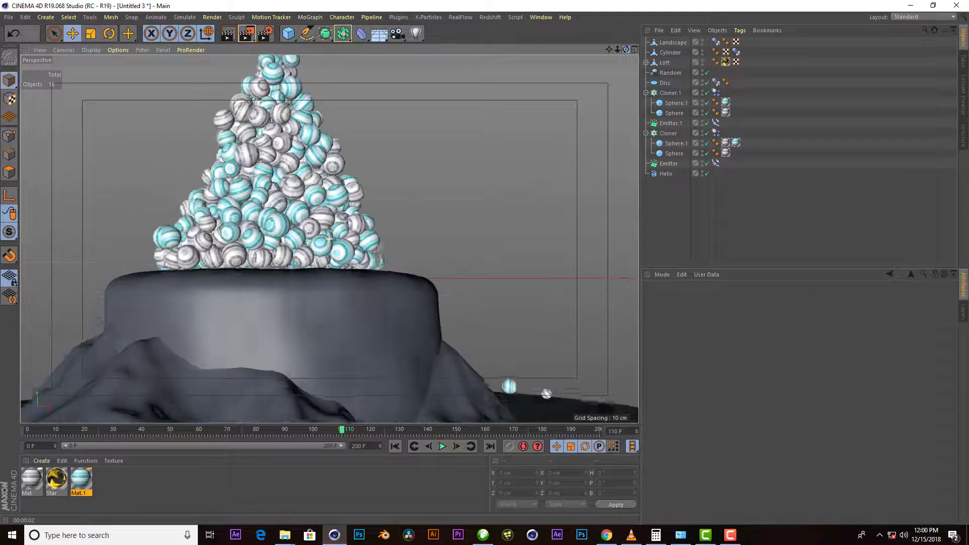
pyautogui.click(332, 282)
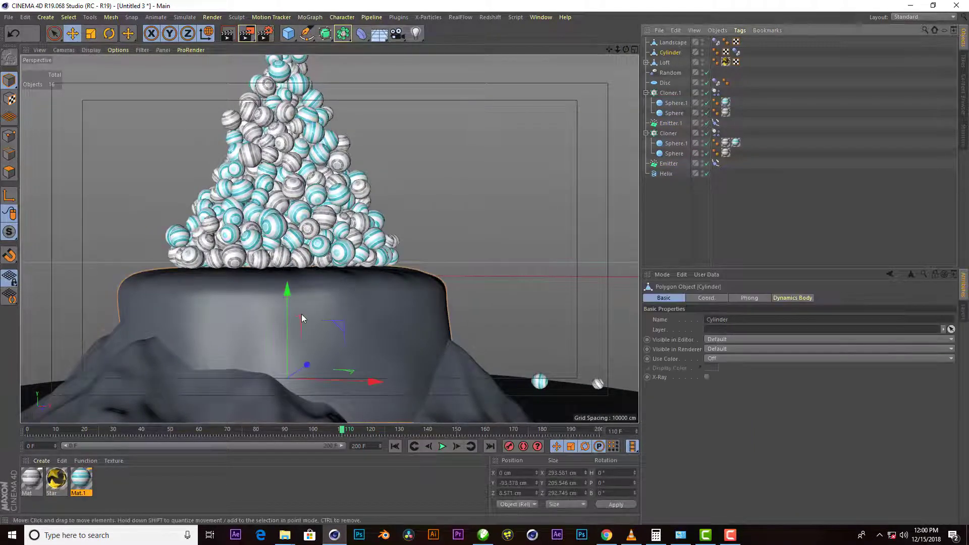
pyautogui.moveTo(289, 294); pyautogui.dragTo(289, 290)
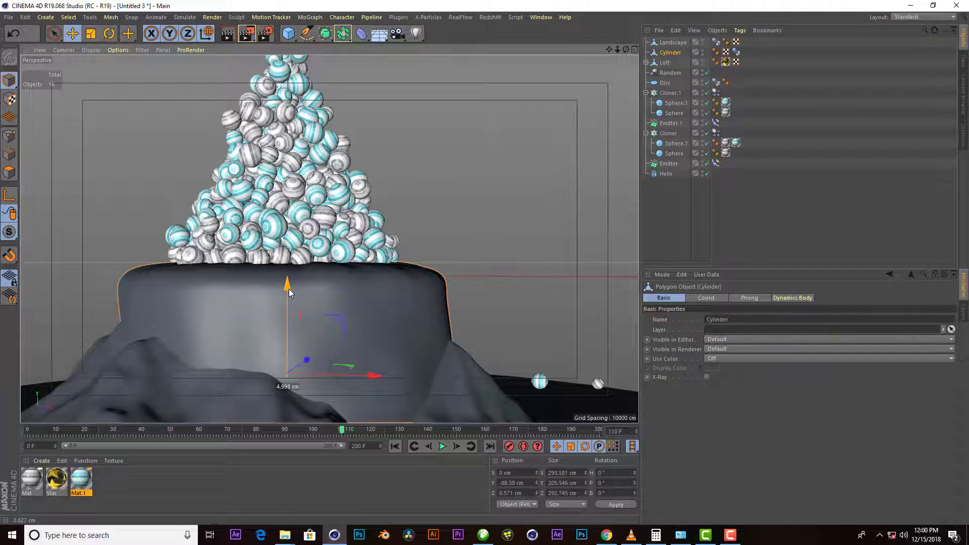
pyautogui.scroll(-2, 317, 353)
# Step: Replay the simulation from frame 0 until the tree stacks onto the raised cake
pyautogui.click(395, 446)
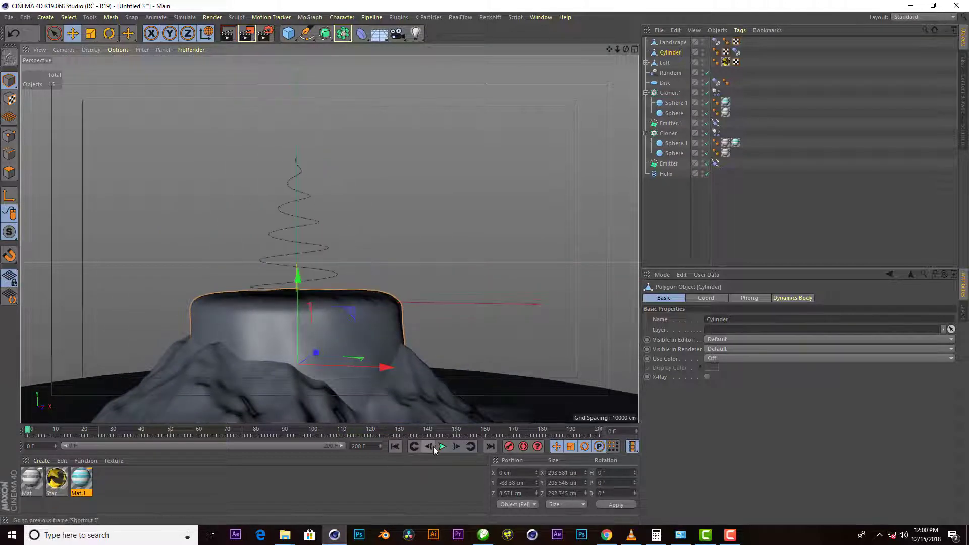
pyautogui.click(441, 446)
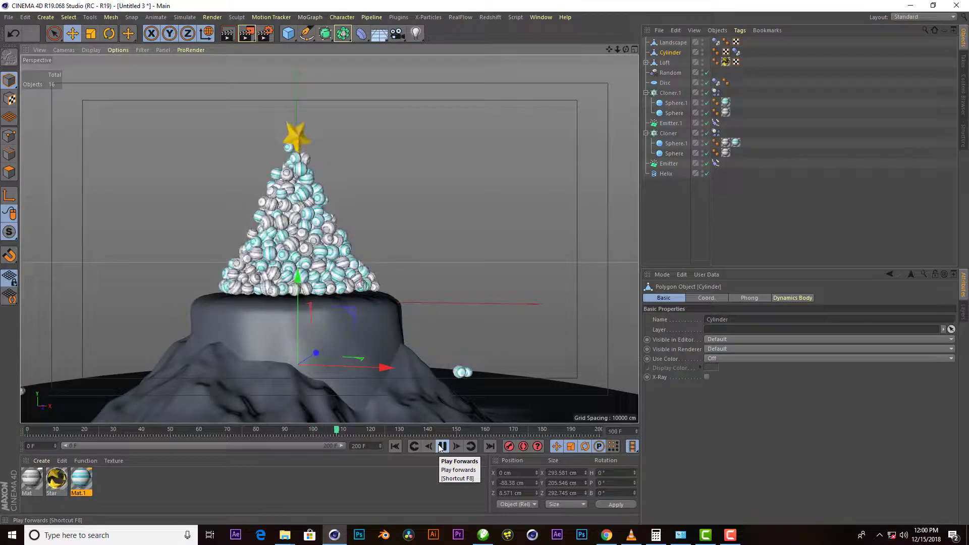
pyautogui.click(441, 447)
pyautogui.moveTo(622, 46)
pyautogui.mouseDown()
pyautogui.moveTo(600, 56)
pyautogui.moveTo(483, 321)
pyautogui.mouseUp()
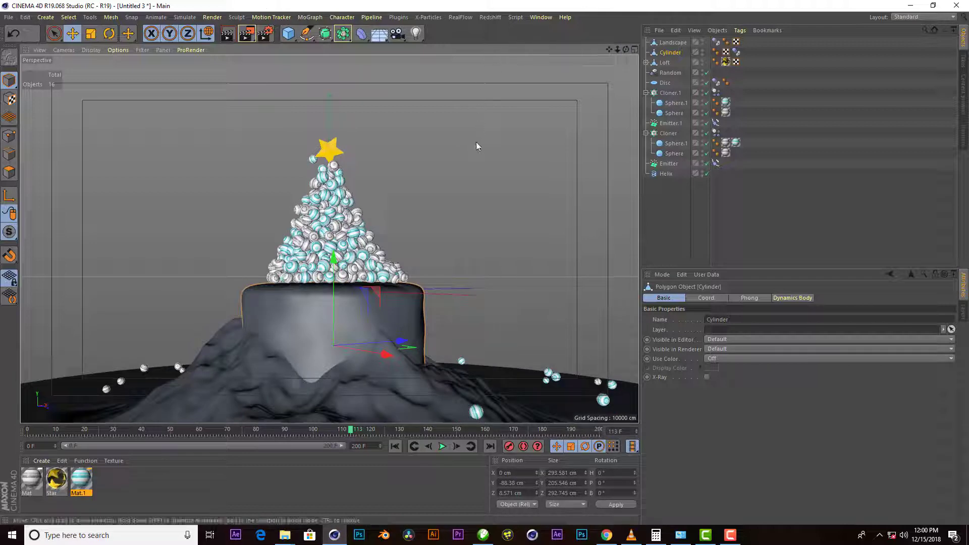
# Step: Add a new Sphere and scale it up hugely around the scene
pyautogui.click(288, 35)
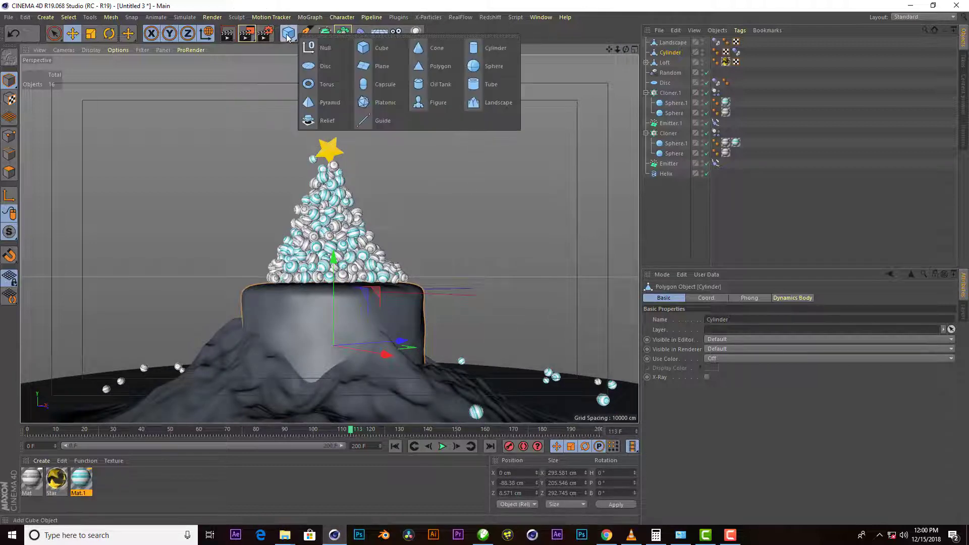
pyautogui.click(485, 67)
pyautogui.press('t')
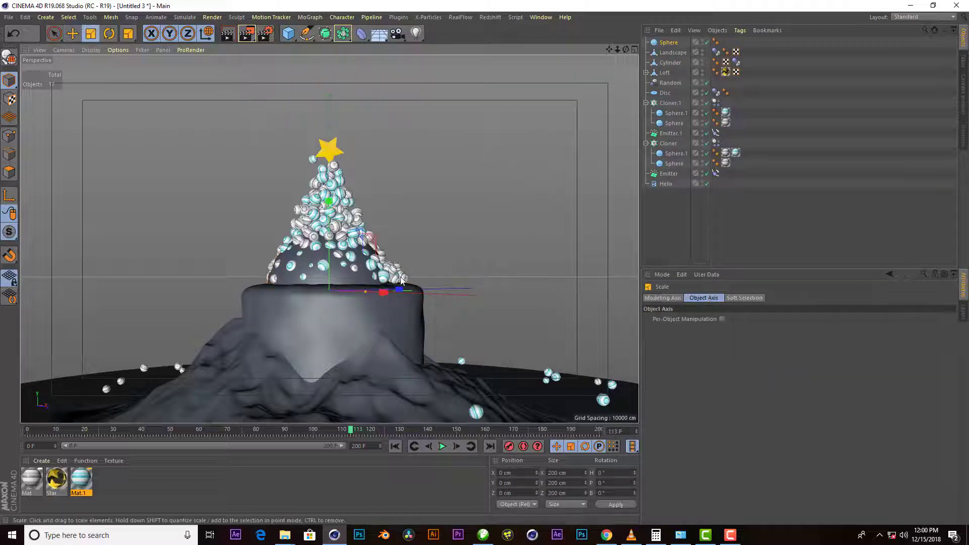
pyautogui.moveTo(401, 281); pyautogui.dragTo(520, 284)
pyautogui.middleClick(374, 339)
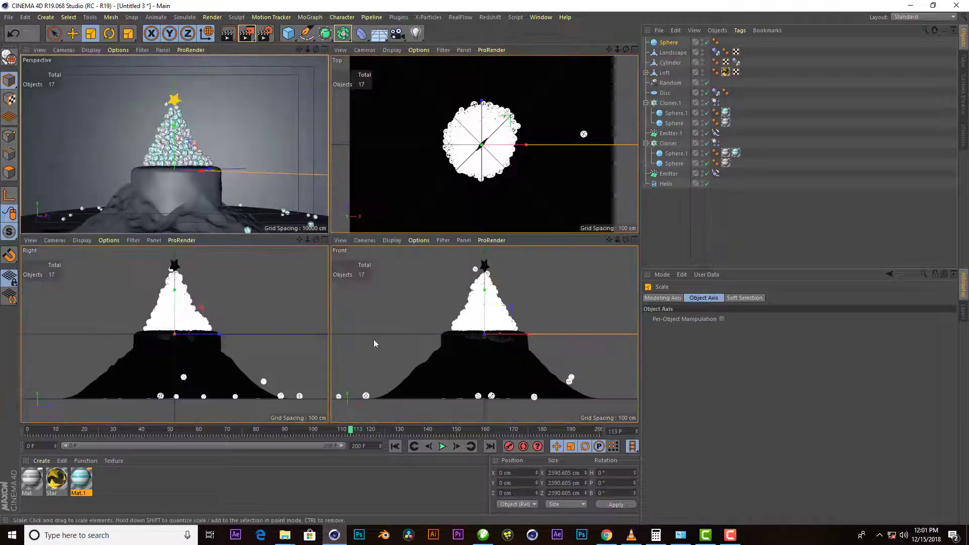
pyautogui.scroll(-3, 201, 351)
pyautogui.scroll(-3, 201, 351)
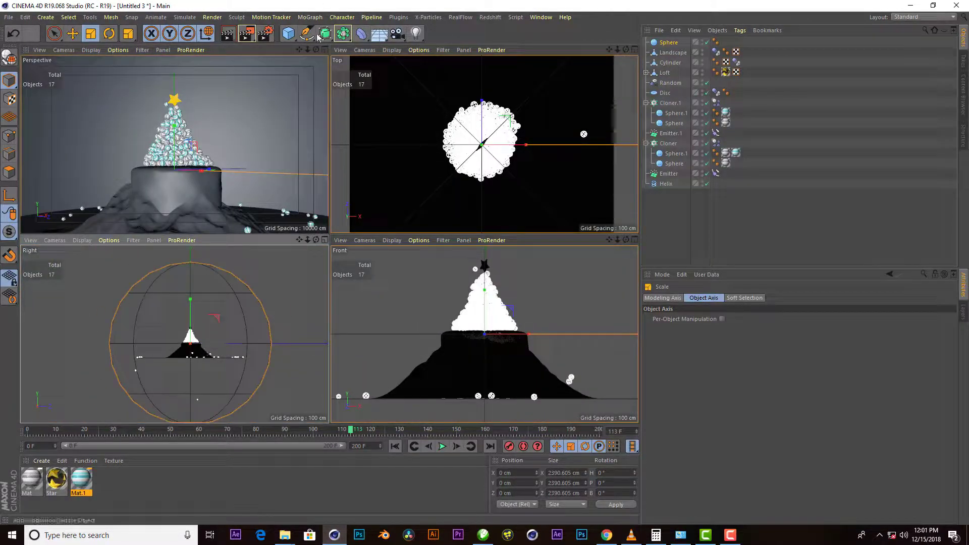
# Step: Make the Sphere editable and delete the lower half of its points
pyautogui.click(659, 45)
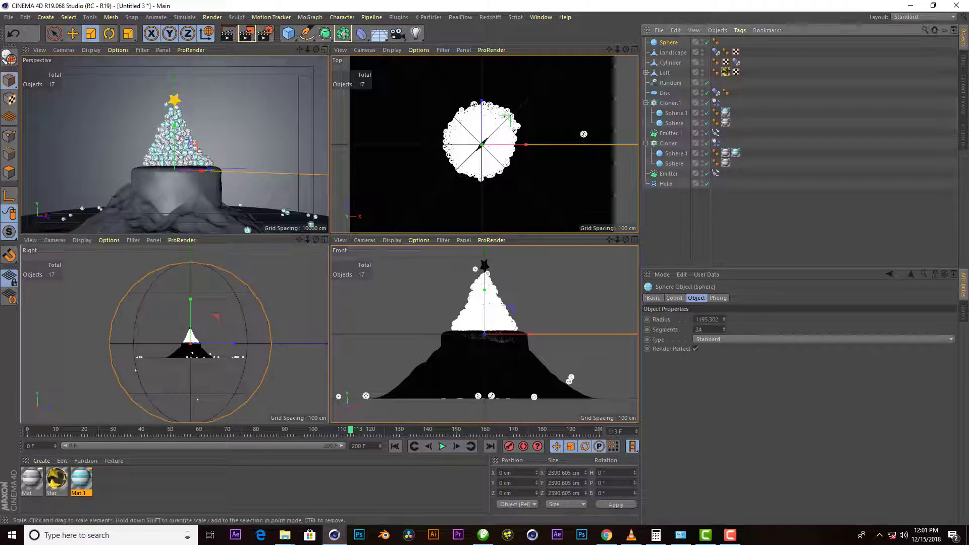
pyautogui.click(14, 60)
pyautogui.click(9, 135)
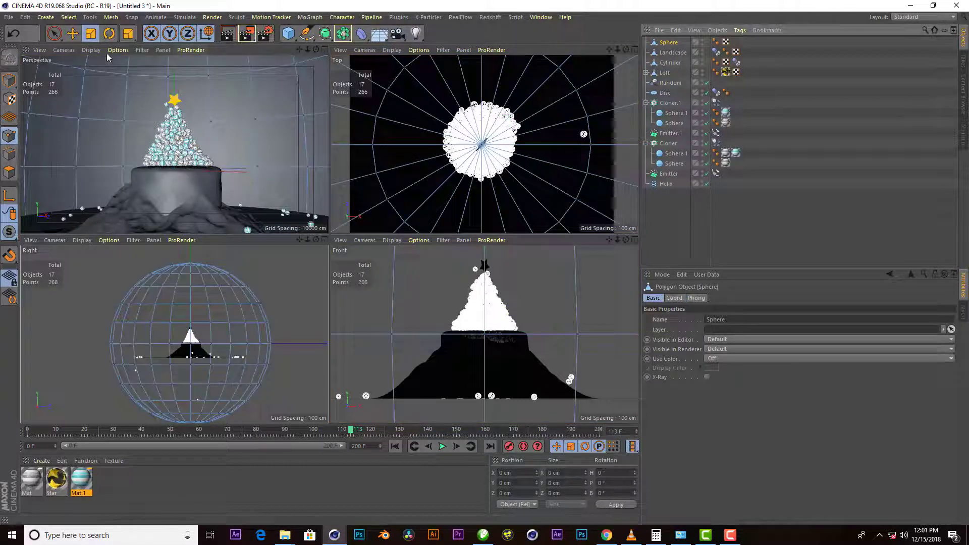
pyautogui.moveTo(56, 35); pyautogui.dragTo(95, 56)
pyautogui.scroll(-2, 265, 398)
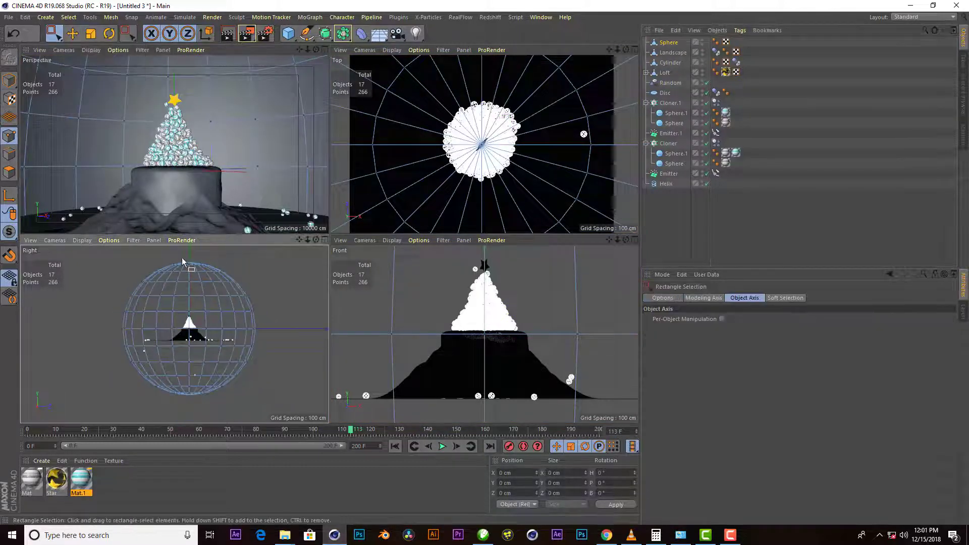
pyautogui.moveTo(265, 404); pyautogui.dragTo(41, 348)
pyautogui.press('Delete')
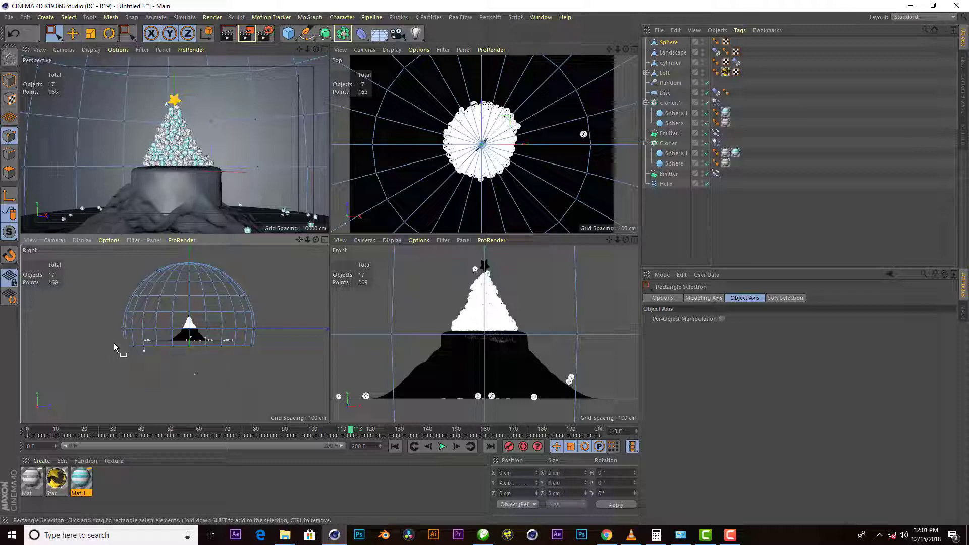
# Step: Delete the sphere's top points, then raise the top row ~218 cm and bottom row ~55 cm
pyautogui.moveTo(128, 258); pyautogui.dragTo(277, 288)
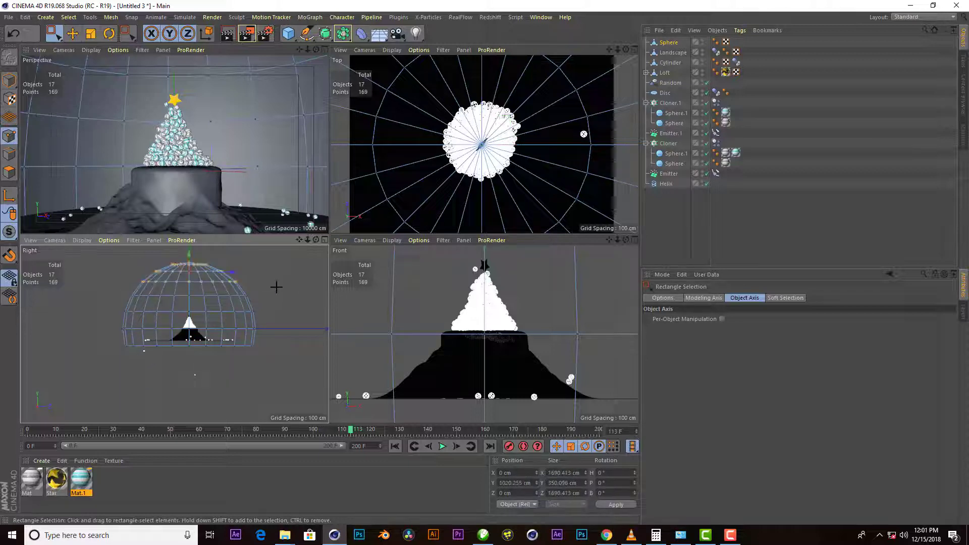
pyautogui.press('Delete')
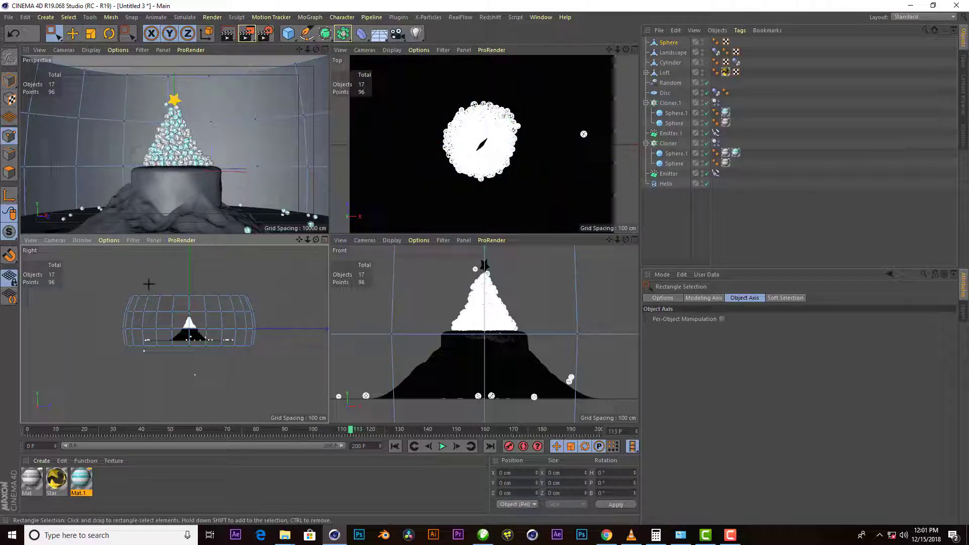
pyautogui.moveTo(111, 277); pyautogui.dragTo(258, 308)
pyautogui.moveTo(189, 267); pyautogui.dragTo(192, 251)
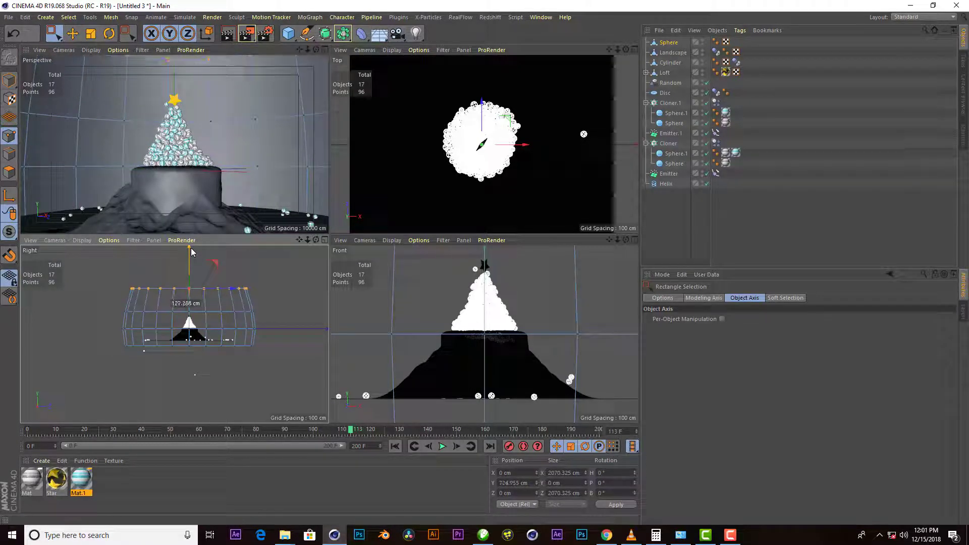
pyautogui.moveTo(114, 341); pyautogui.dragTo(270, 364)
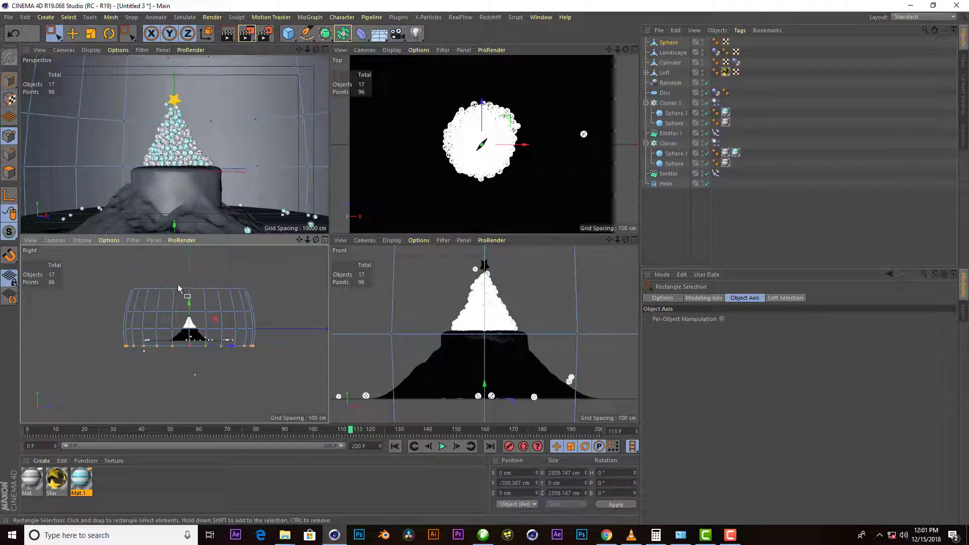
pyautogui.moveTo(190, 304); pyautogui.dragTo(190, 302)
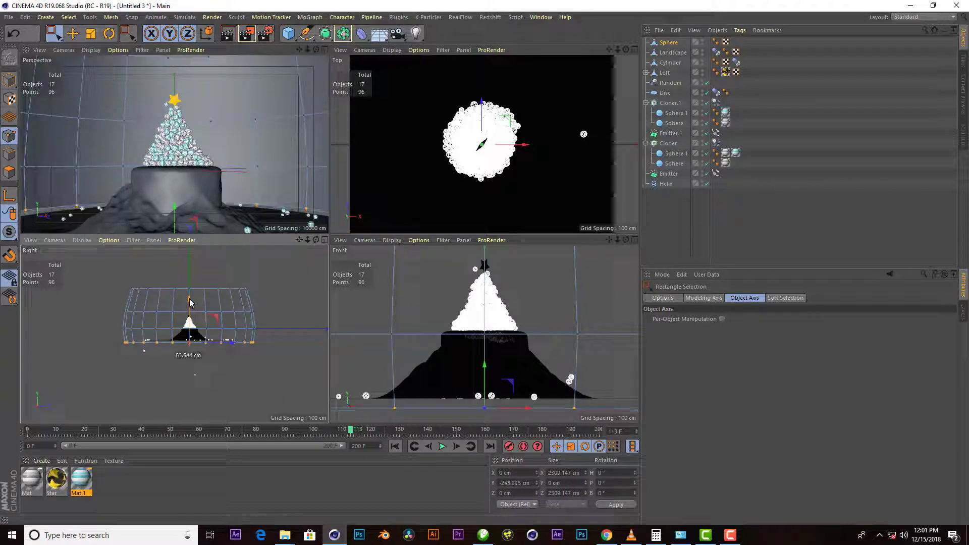
# Step: Enlarge the Disc's Outer Radius to about 1174 cm
pyautogui.click(665, 93)
pyautogui.moveTo(735, 329); pyautogui.dragTo(735, 318)
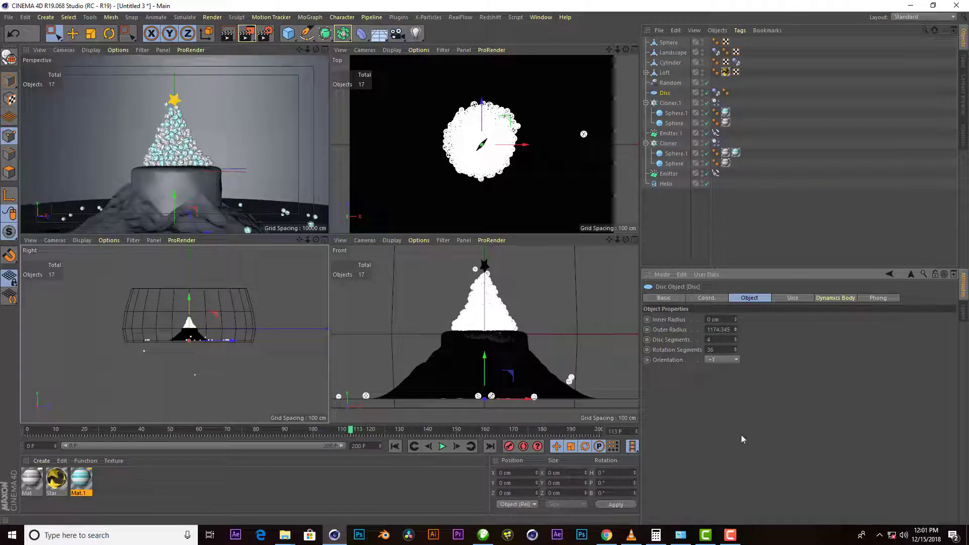
pyautogui.click(323, 49)
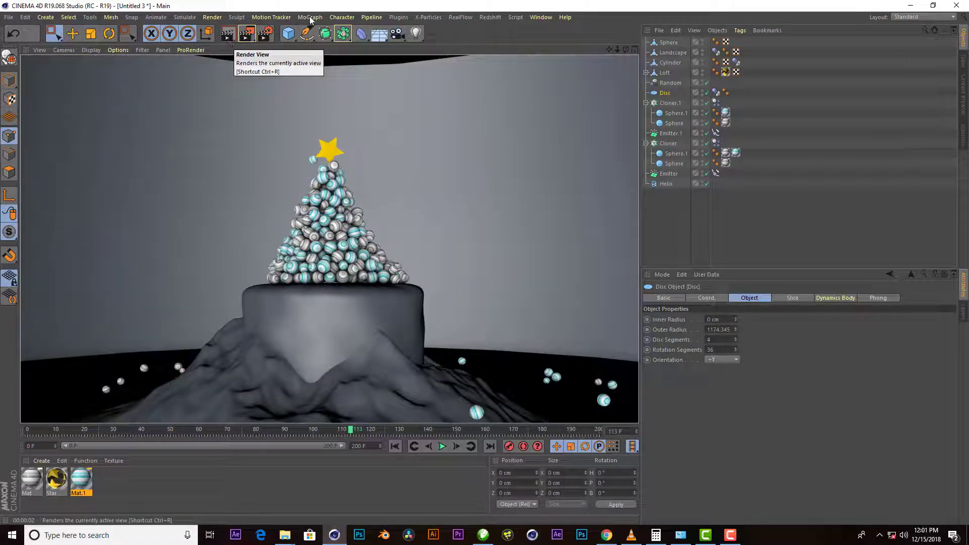
pyautogui.click(854, 199)
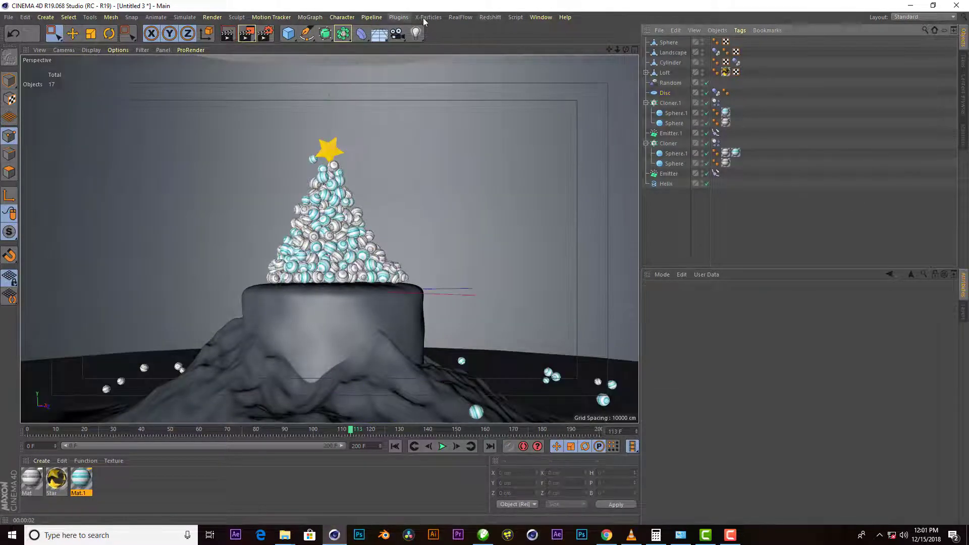
pyautogui.click(536, 19)
# Step: Load the HDRStudioRig from the Content Browser into the scene
pyautogui.click(565, 70)
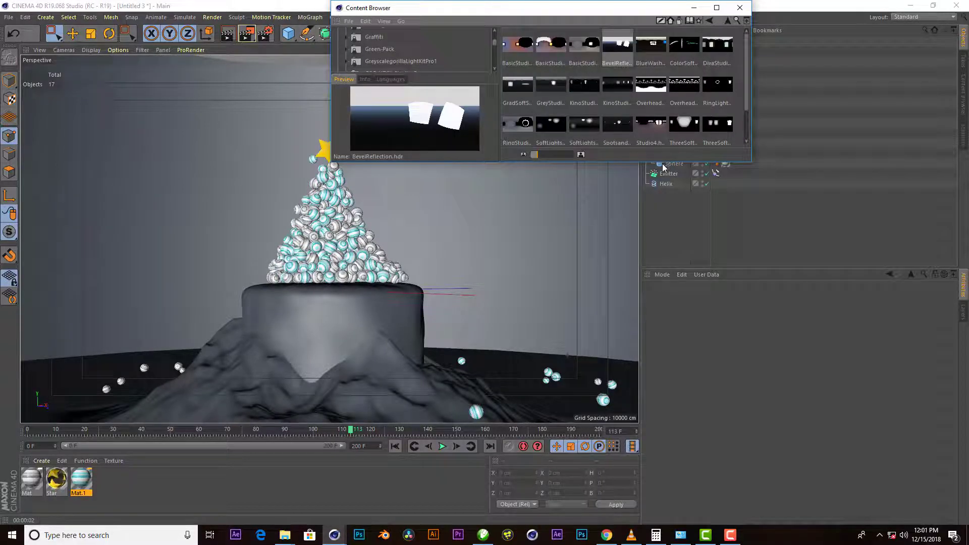
pyautogui.moveTo(665, 161); pyautogui.dragTo(666, 248)
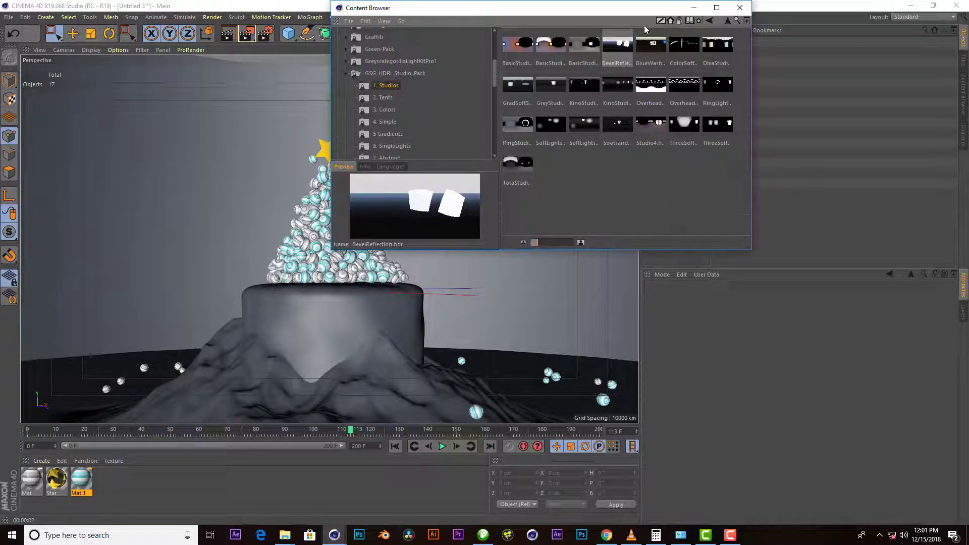
pyautogui.moveTo(601, 8); pyautogui.dragTo(452, 116)
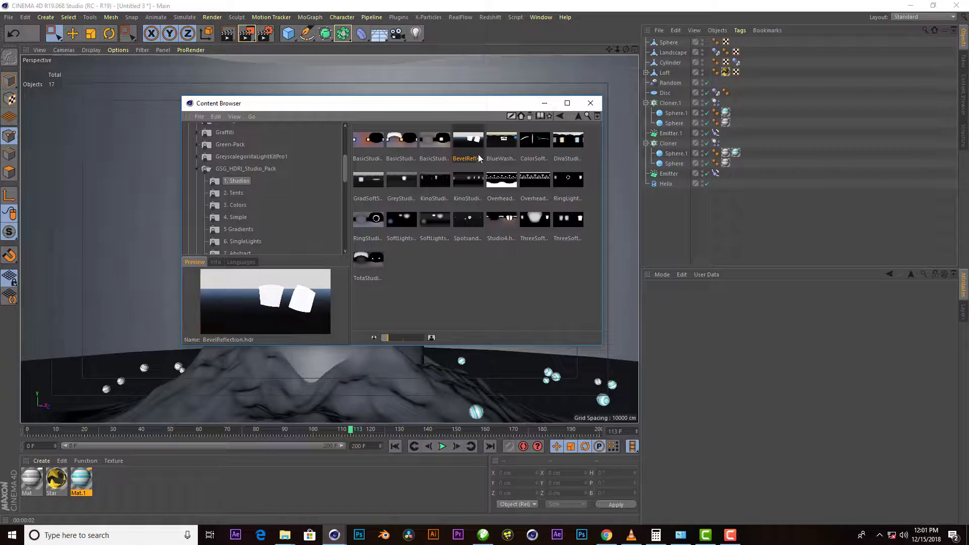
pyautogui.click(587, 116)
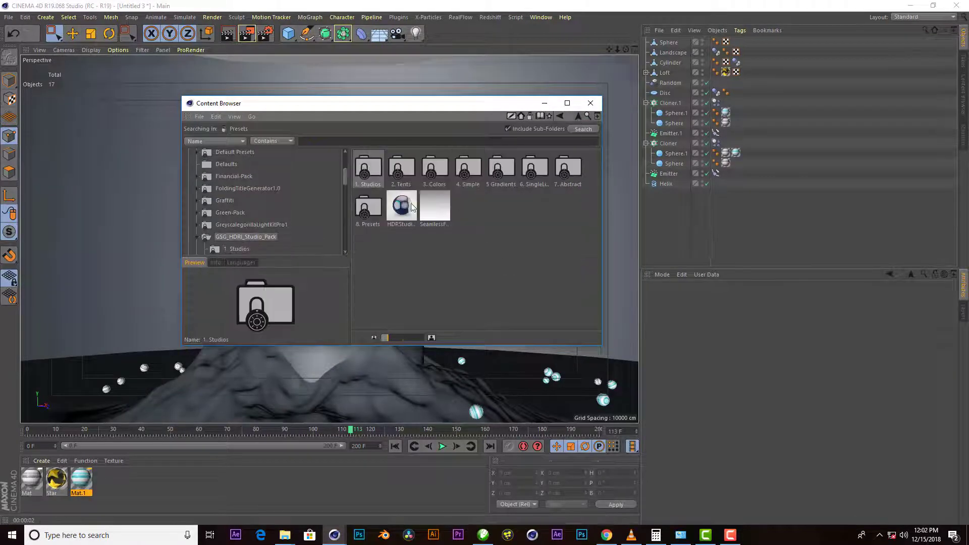
pyautogui.doubleClick(401, 207)
# Step: Set the rig's HDR File to BevelReflection.hdr and turn off its floor
pyautogui.click(897, 298)
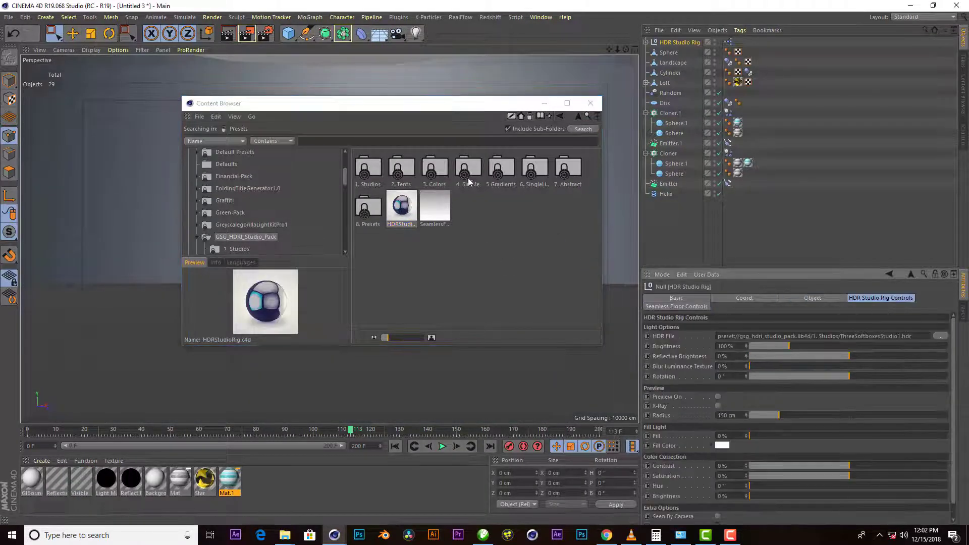
pyautogui.click(369, 170)
pyautogui.doubleClick(368, 169)
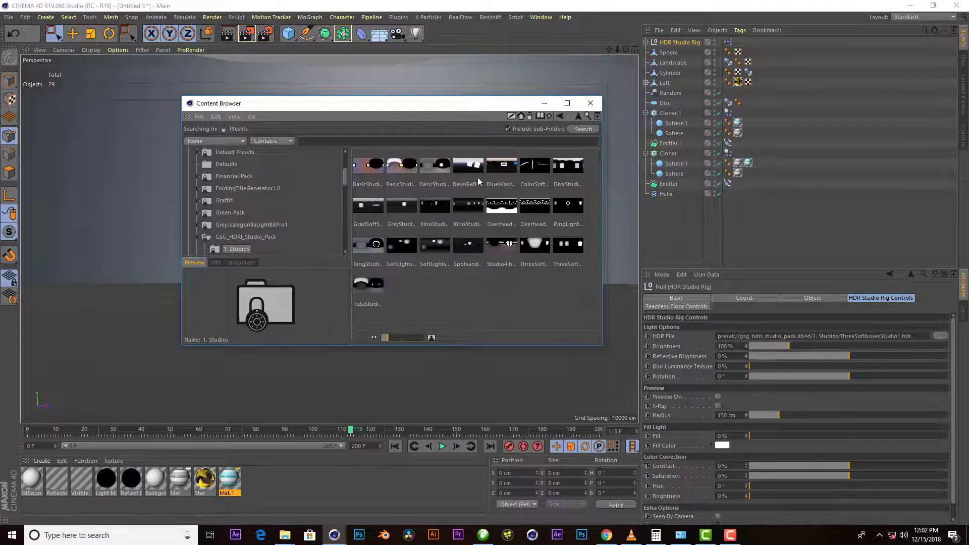
pyautogui.moveTo(479, 181)
pyautogui.mouseDown()
pyautogui.moveTo(809, 363)
pyautogui.moveTo(838, 336)
pyautogui.mouseUp()
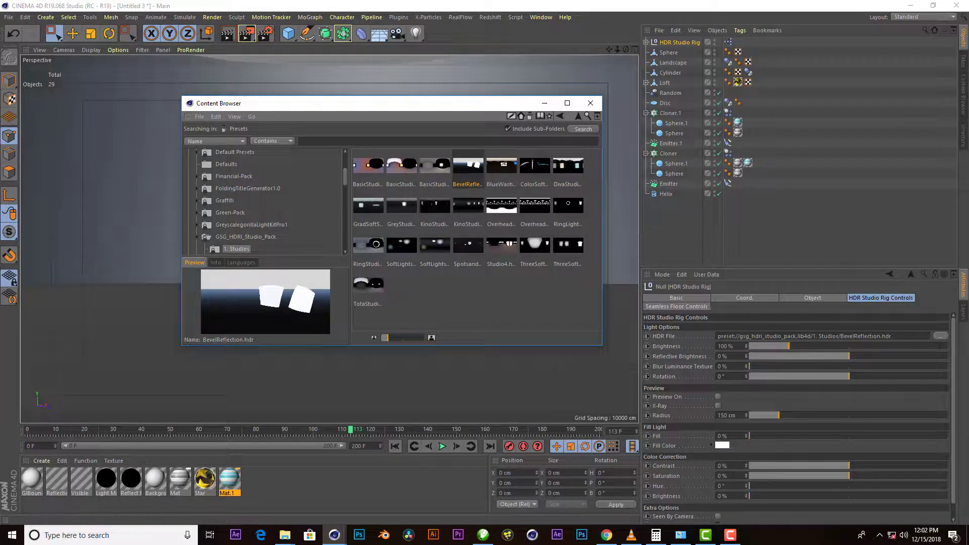
pyautogui.click(578, 119)
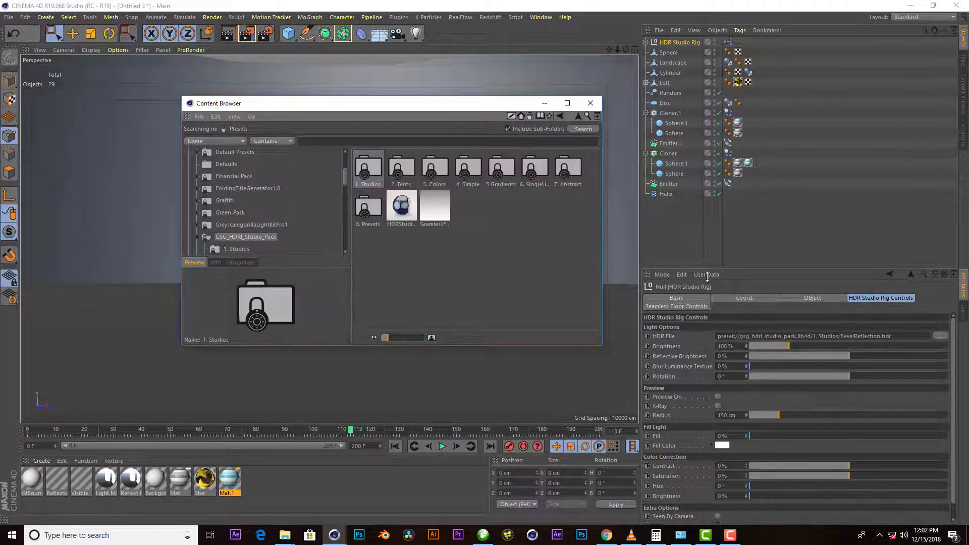
pyautogui.click(673, 307)
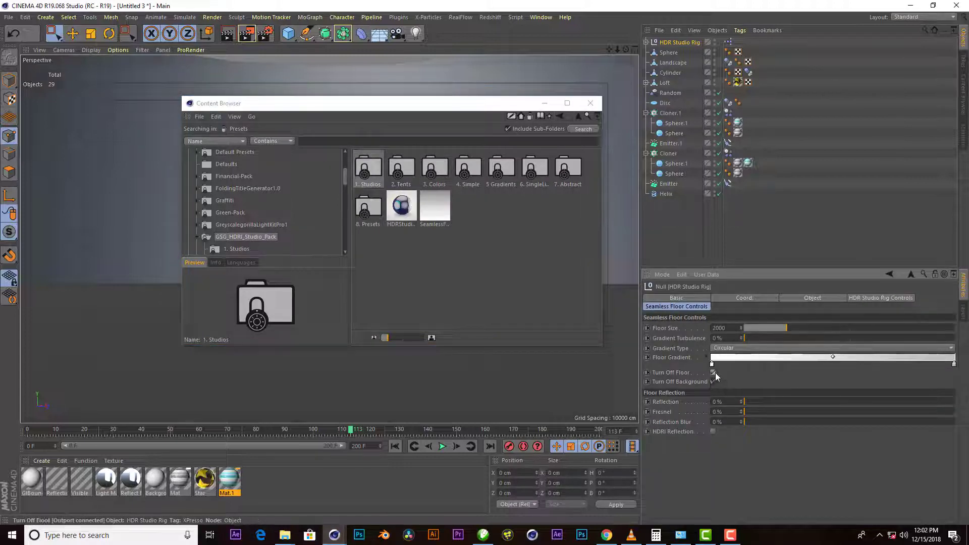
pyautogui.click(590, 103)
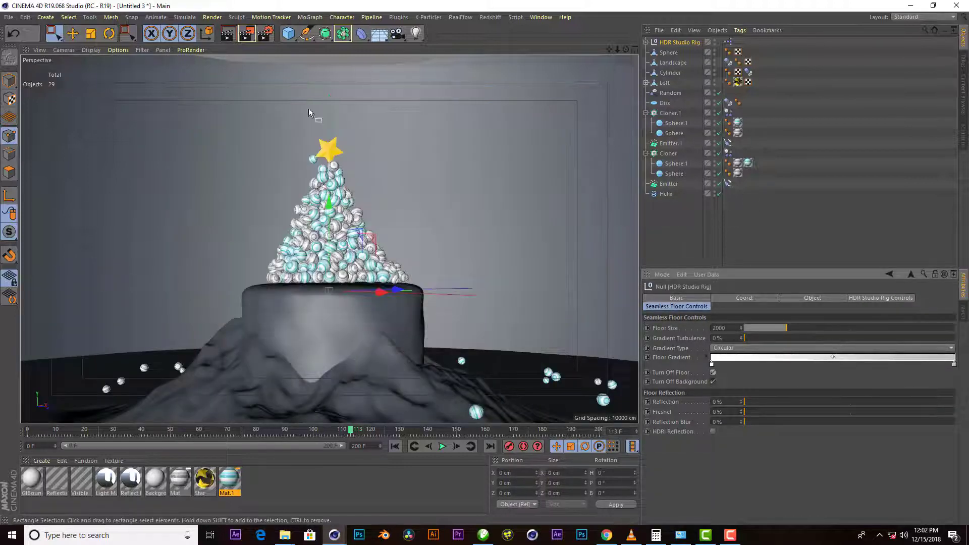
# Step: Render previews of the studio-lit tree, including a closer view
pyautogui.click(226, 36)
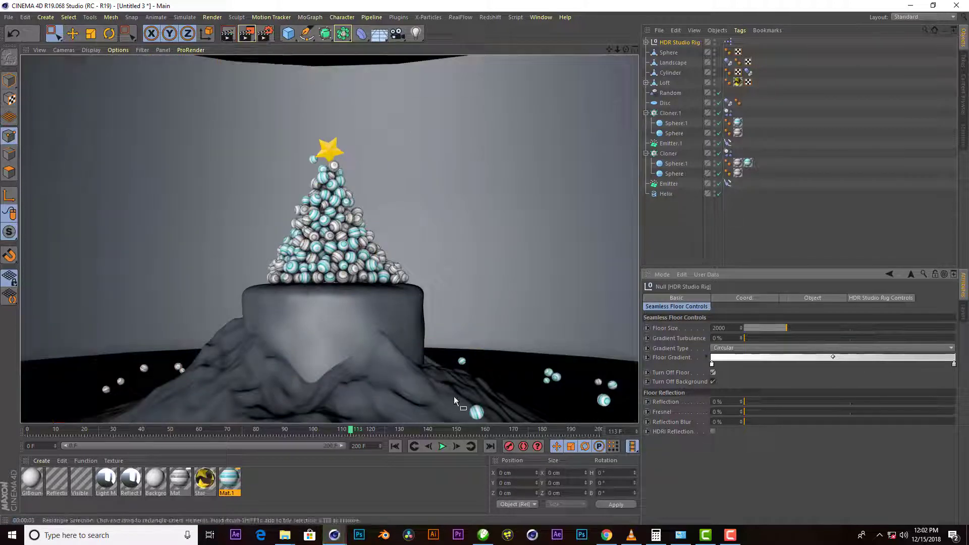
pyautogui.scroll(3, 292, 192)
pyautogui.scroll(3, 283, 69)
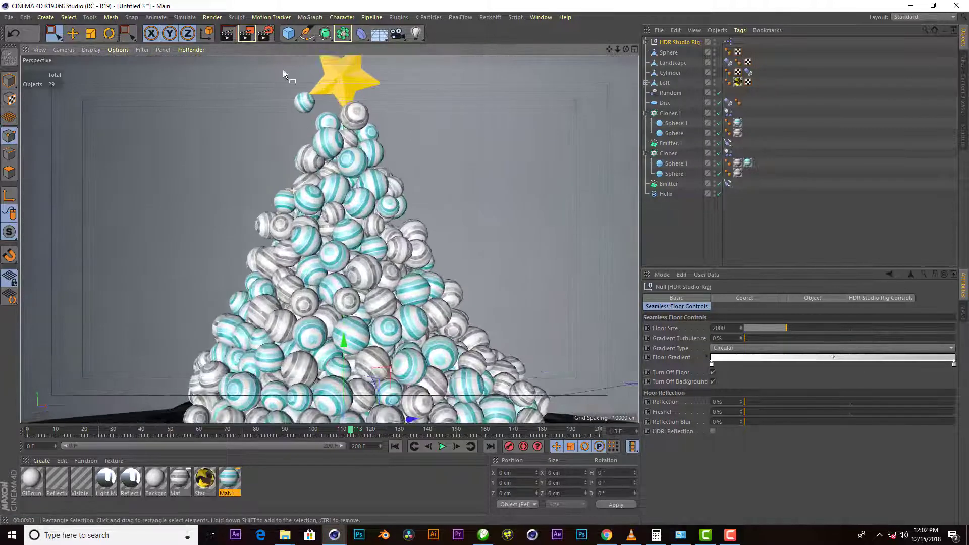
pyautogui.click(228, 35)
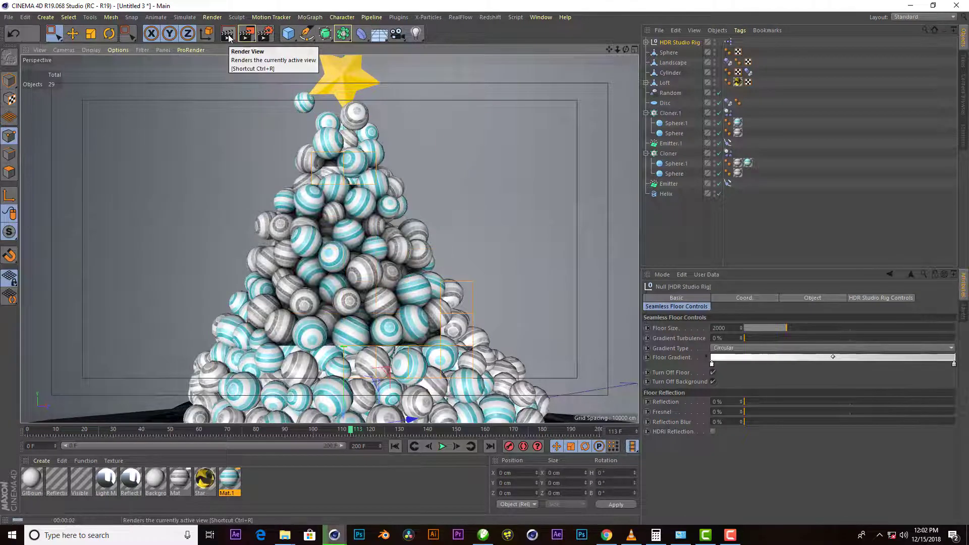
pyautogui.scroll(-5, 398, 283)
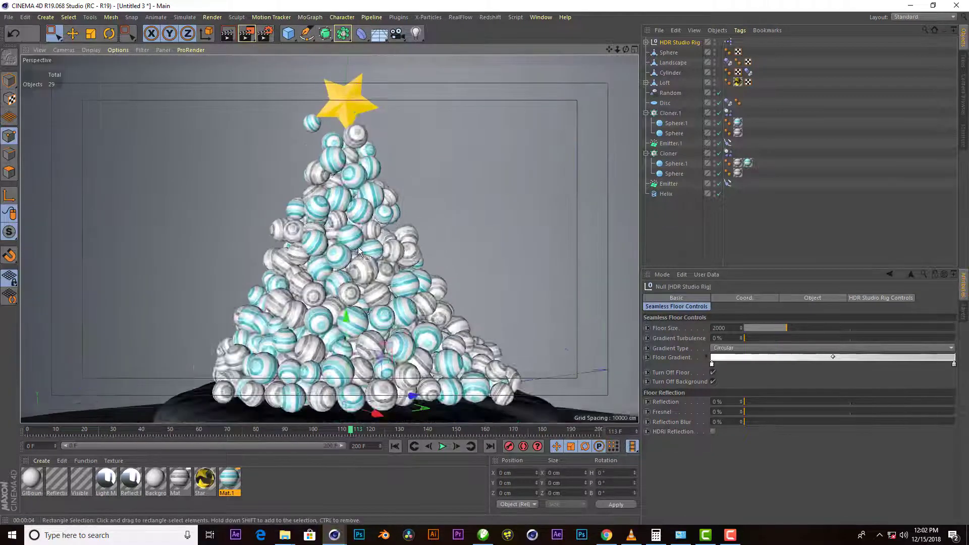
pyautogui.scroll(-2, 356, 233)
pyautogui.scroll(2, 383, 273)
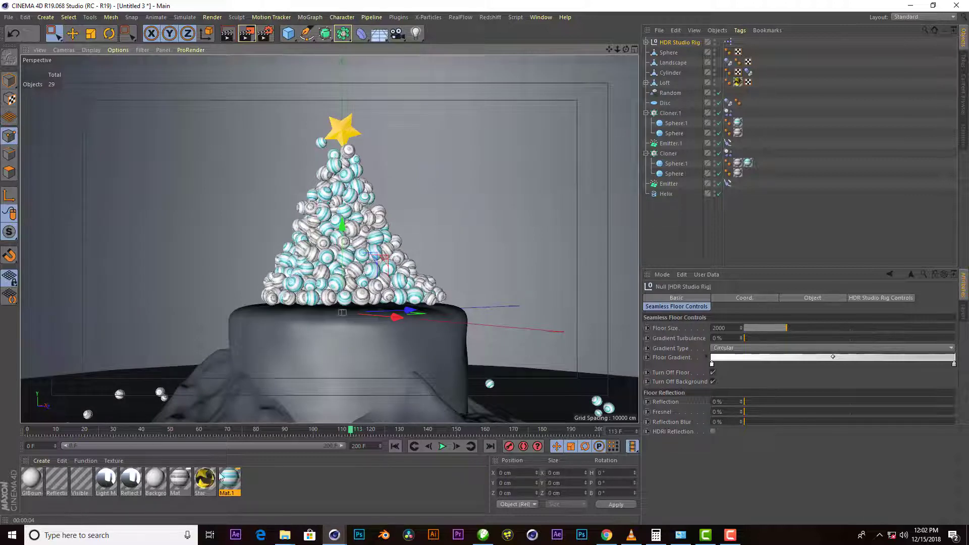
# Step: Create Mat.2 with Color and Reflectance off and Transparency on
pyautogui.doubleClick(278, 487)
pyautogui.doubleClick(32, 478)
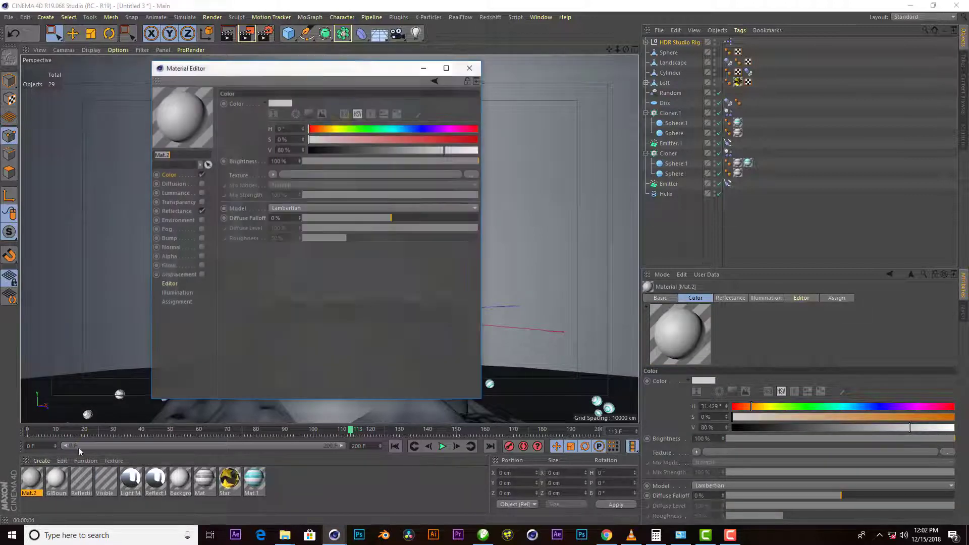
pyautogui.click(202, 174)
pyautogui.click(201, 210)
pyautogui.click(201, 202)
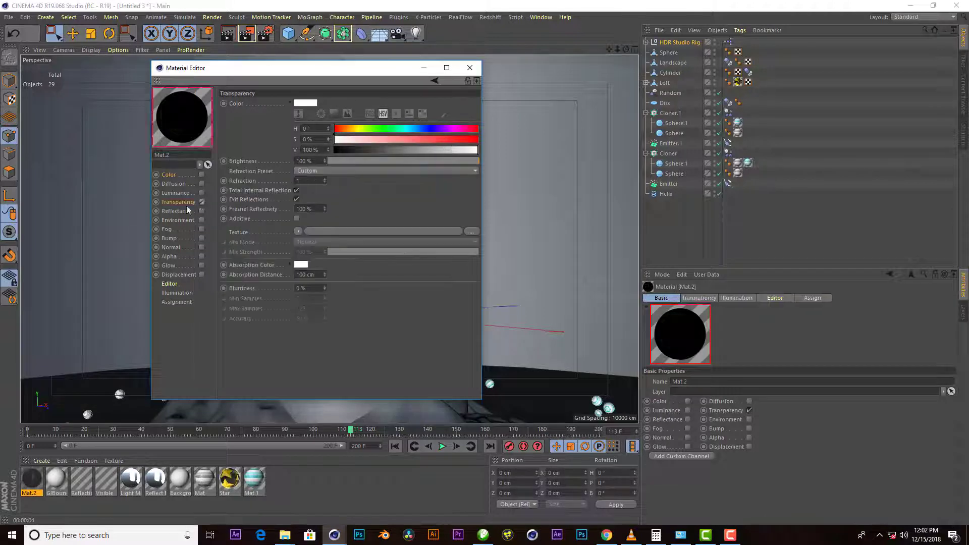
# Step: Load the BG image as Mat.2's transparency texture without copying it
pyautogui.click(473, 234)
pyautogui.rightClick(370, 238)
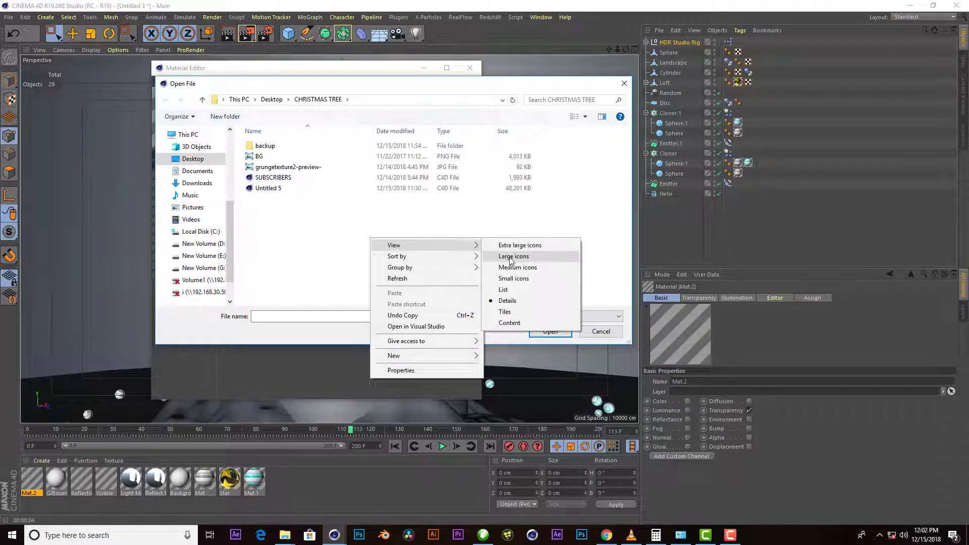
pyautogui.click(510, 256)
pyautogui.click(326, 169)
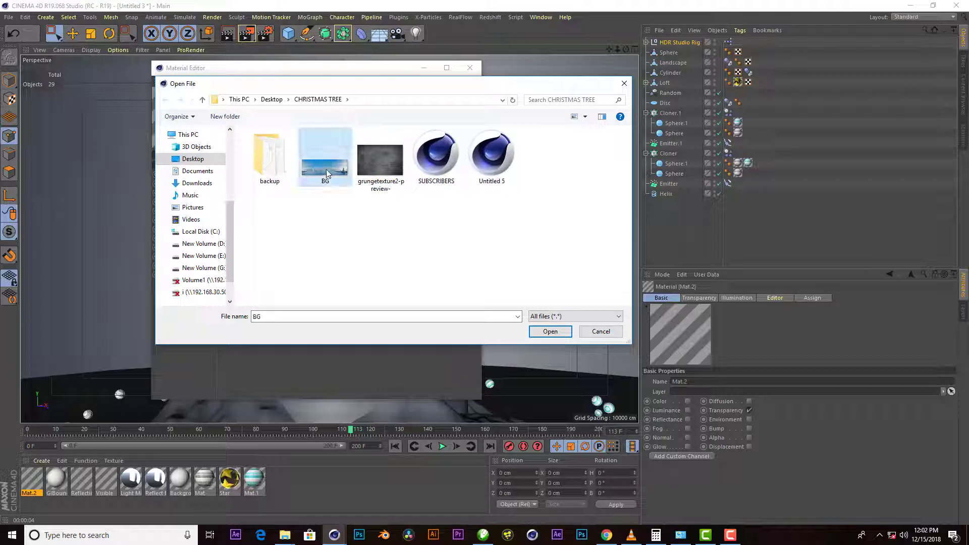
pyautogui.rightClick(326, 169)
pyautogui.click(368, 190)
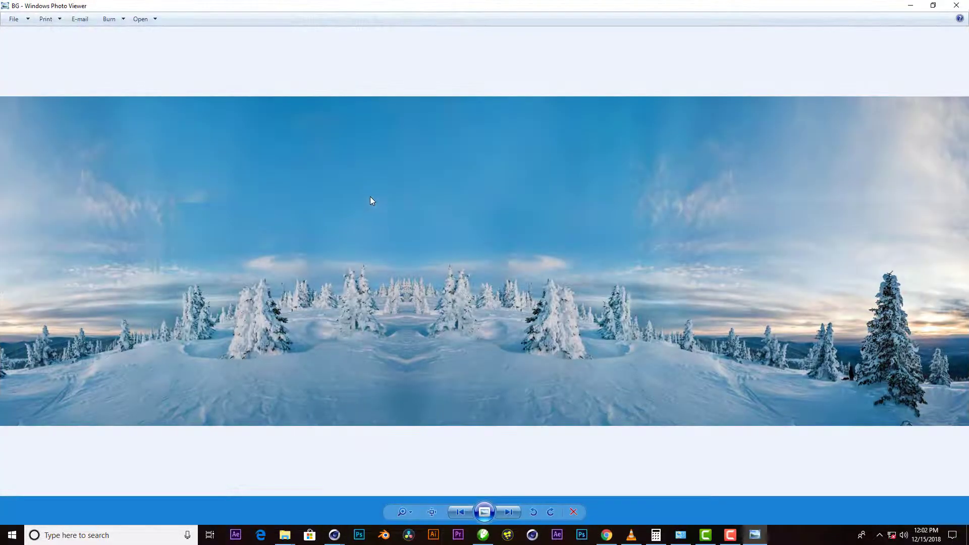
pyautogui.click(956, 10)
pyautogui.click(550, 331)
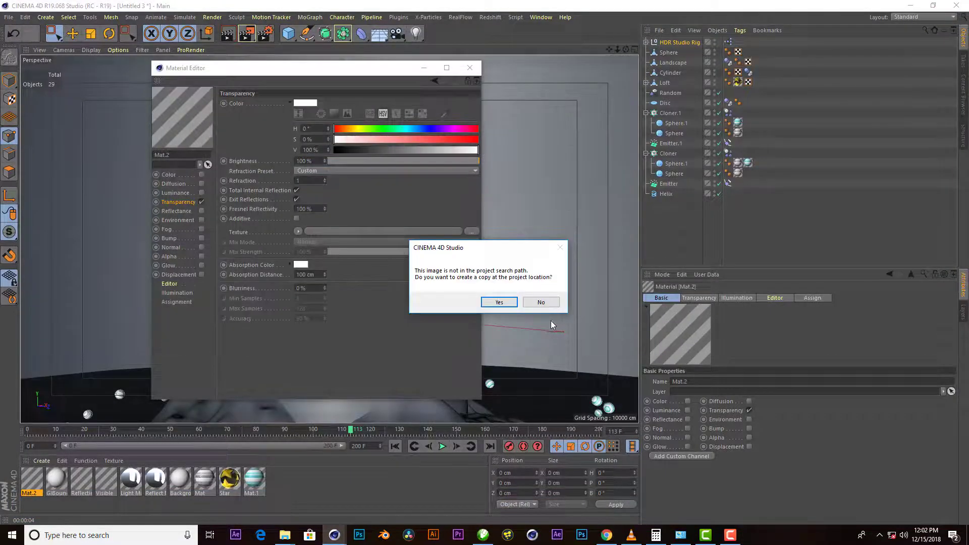
pyautogui.click(545, 302)
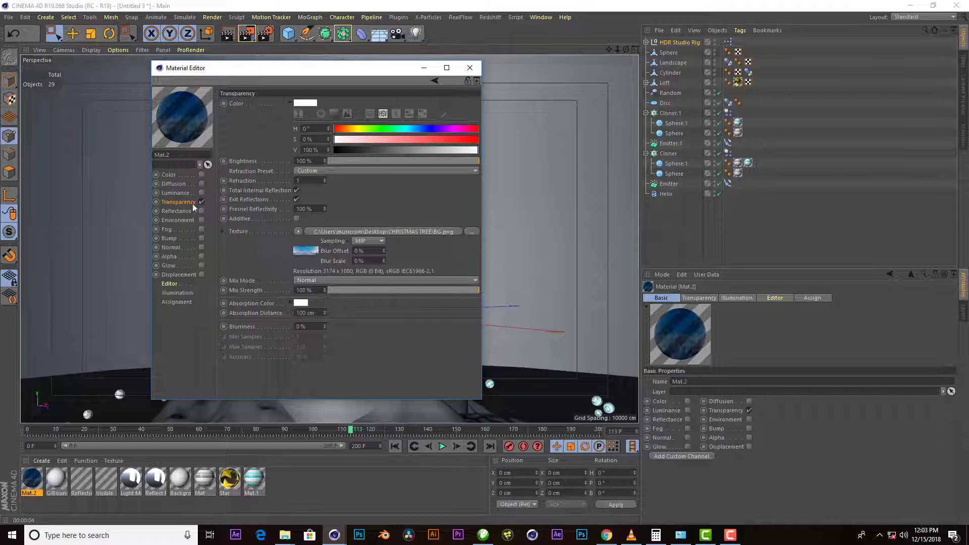
# Step: Switch colour values to RGB, then turn off Transparency and clear its texture
pyautogui.click(369, 114)
pyautogui.click(335, 115)
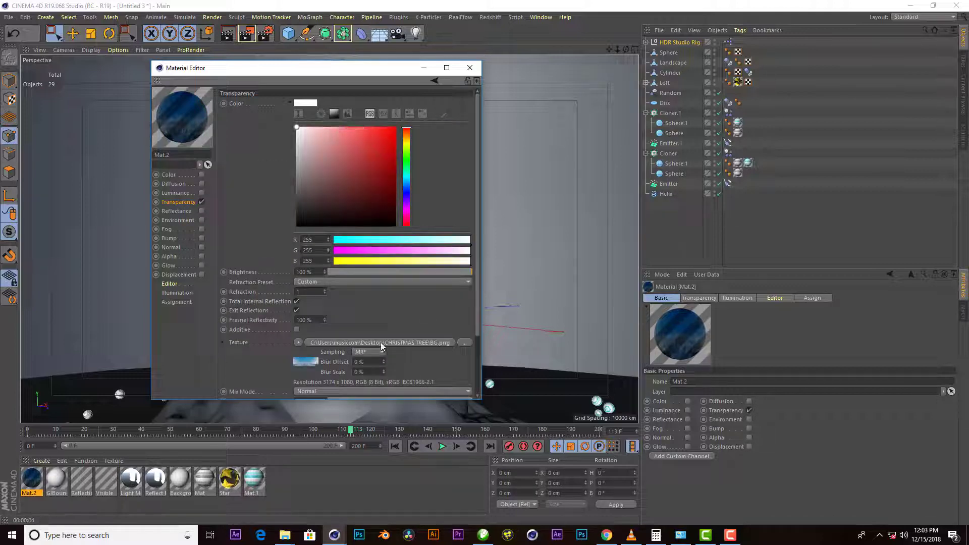
pyautogui.click(201, 201)
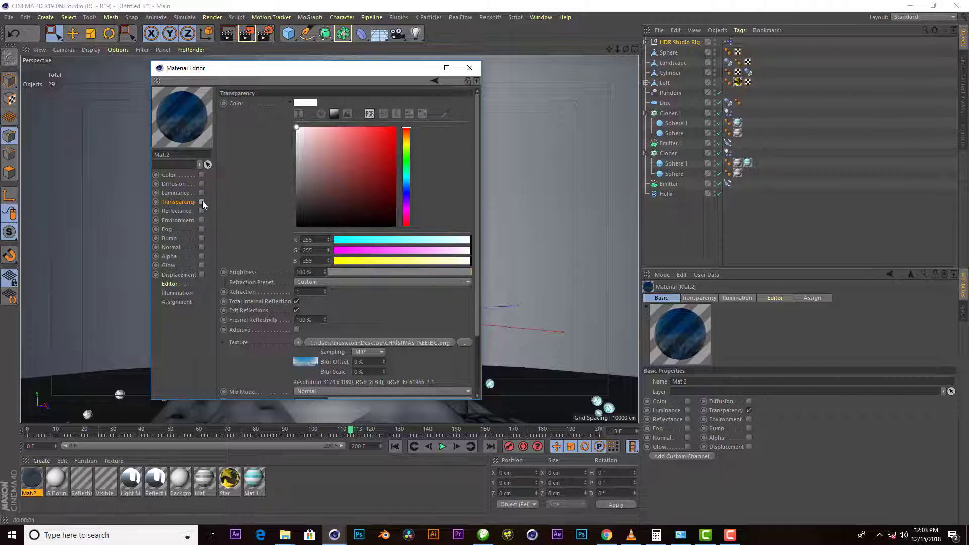
pyautogui.click(296, 341)
pyautogui.click(304, 29)
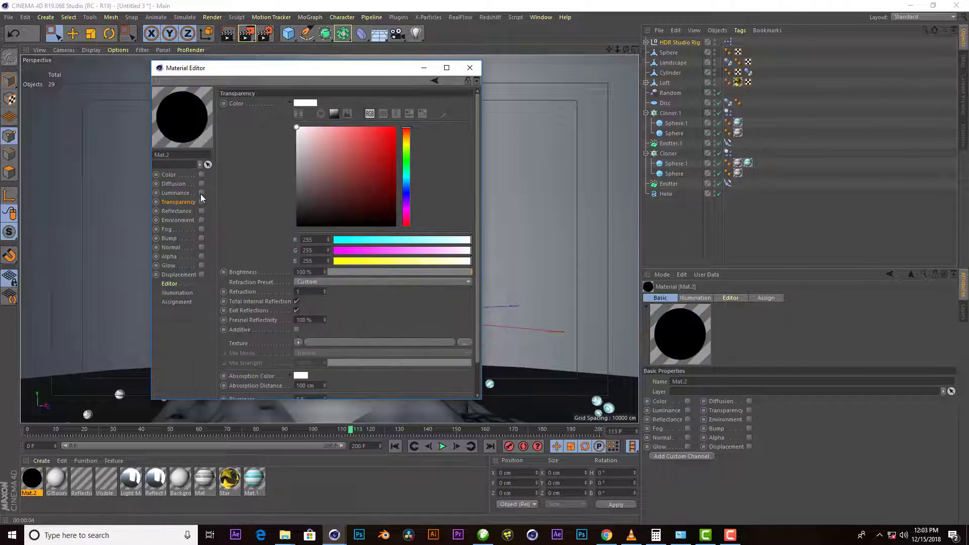
# Step: Enable Luminance with BG.png as its texture
pyautogui.click(201, 192)
pyautogui.click(471, 174)
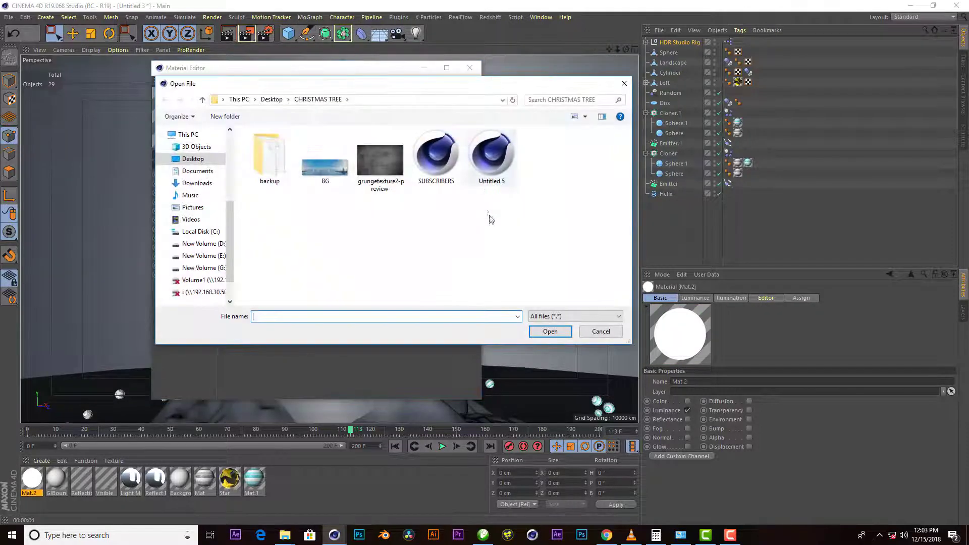
pyautogui.click(328, 162)
pyautogui.click(546, 332)
pyautogui.click(542, 302)
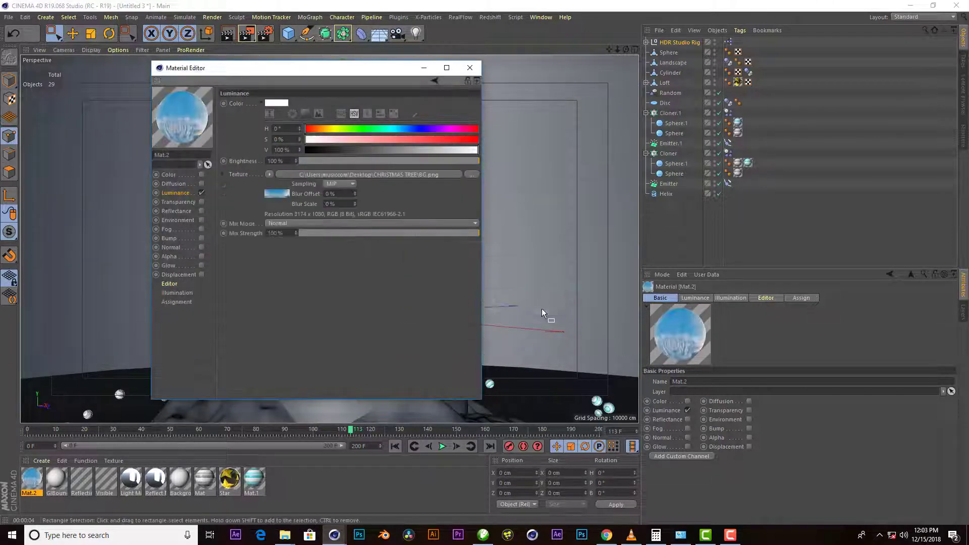
pyautogui.click(470, 69)
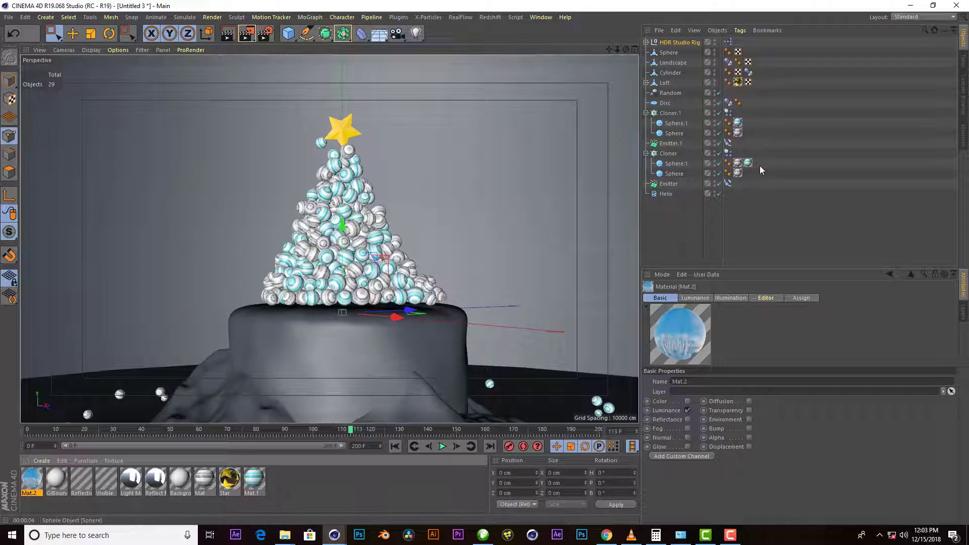
# Step: Apply Mat.2 to the big Sphere and shift the backdrop's vertical offset to show snow
pyautogui.click(668, 53)
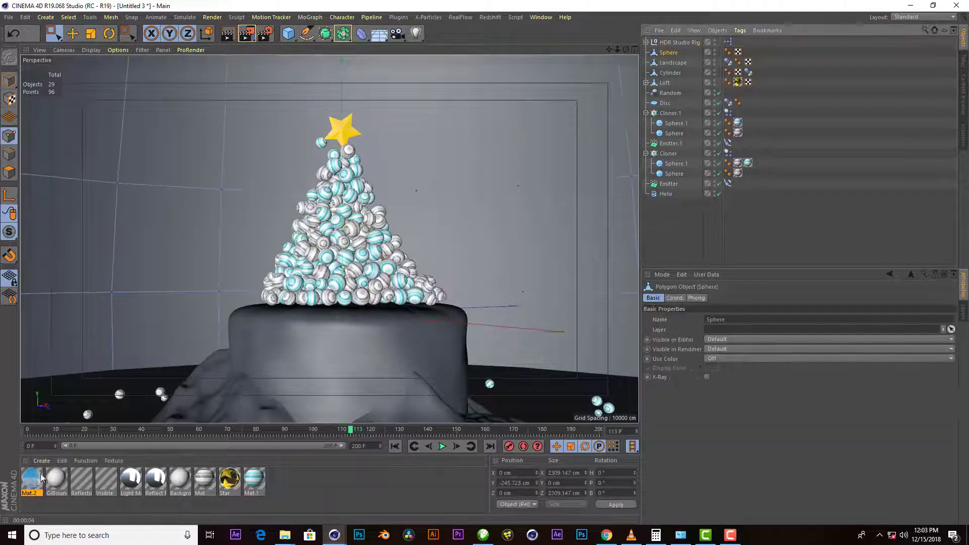
pyautogui.moveTo(681, 55); pyautogui.dragTo(679, 53)
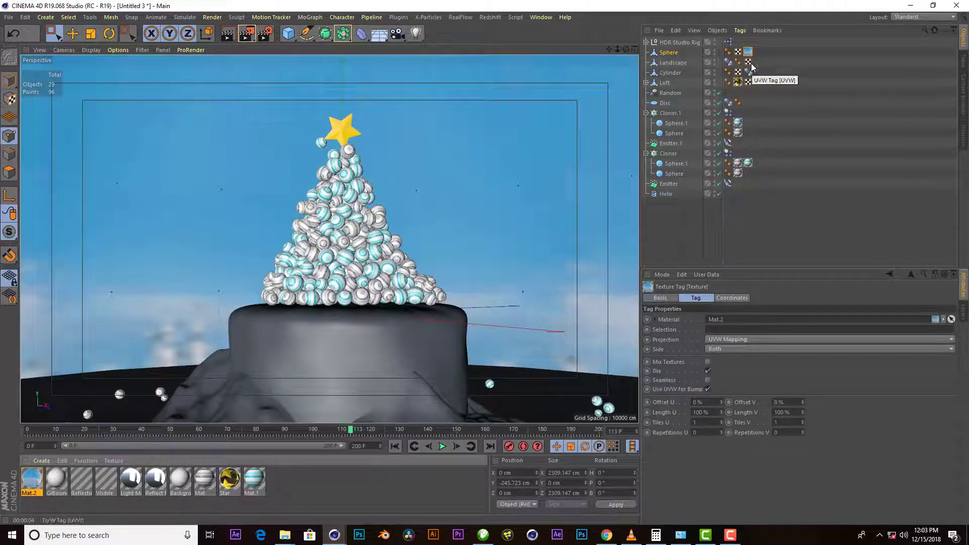
pyautogui.moveTo(803, 402)
pyautogui.mouseDown()
pyautogui.moveTo(802, 419)
pyautogui.moveTo(803, 409)
pyautogui.mouseUp()
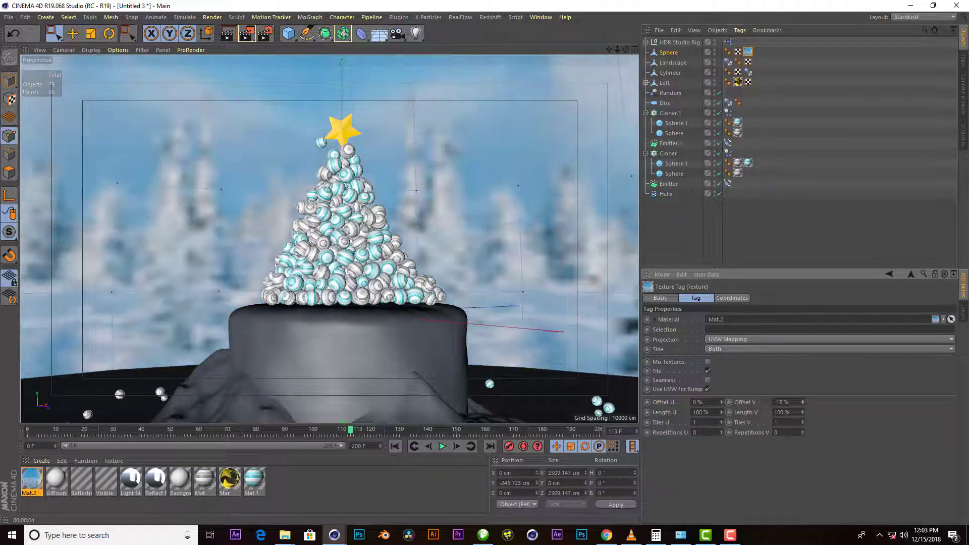
pyautogui.click(230, 36)
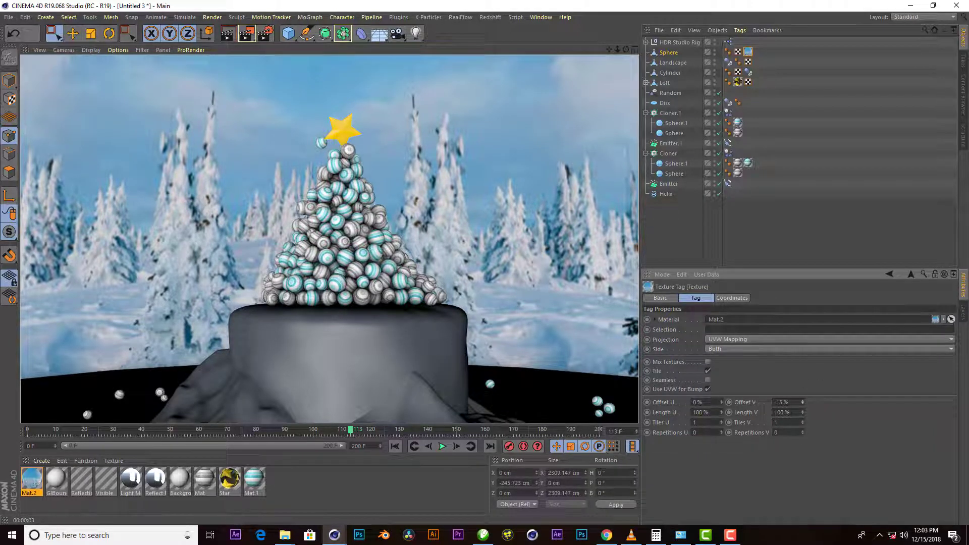
# Step: Tune the texture's Offset V and set Tiles V to 1.08, re-rendering to check
pyautogui.moveTo(803, 422); pyautogui.dragTo(802, 434)
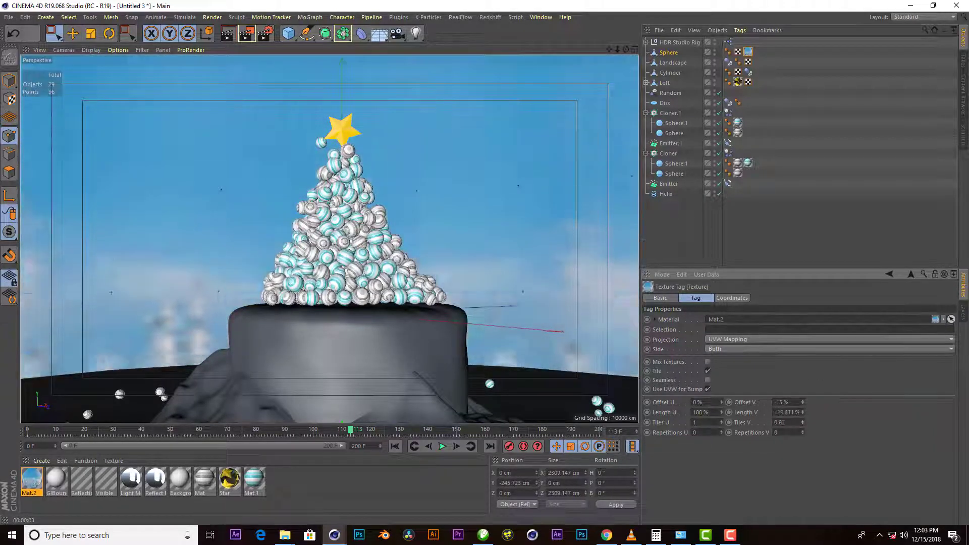
pyautogui.click(803, 414)
pyautogui.moveTo(803, 403); pyautogui.dragTo(803, 401)
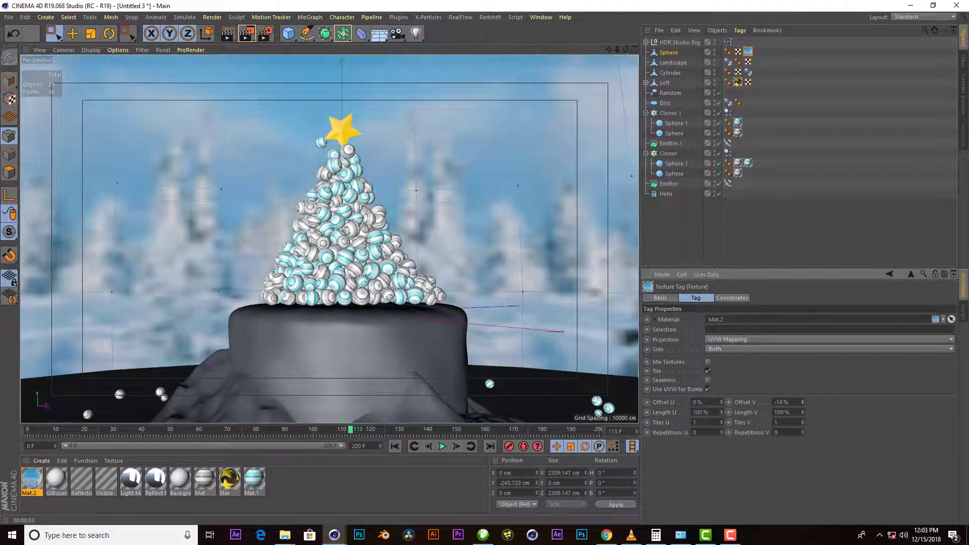
pyautogui.click(230, 36)
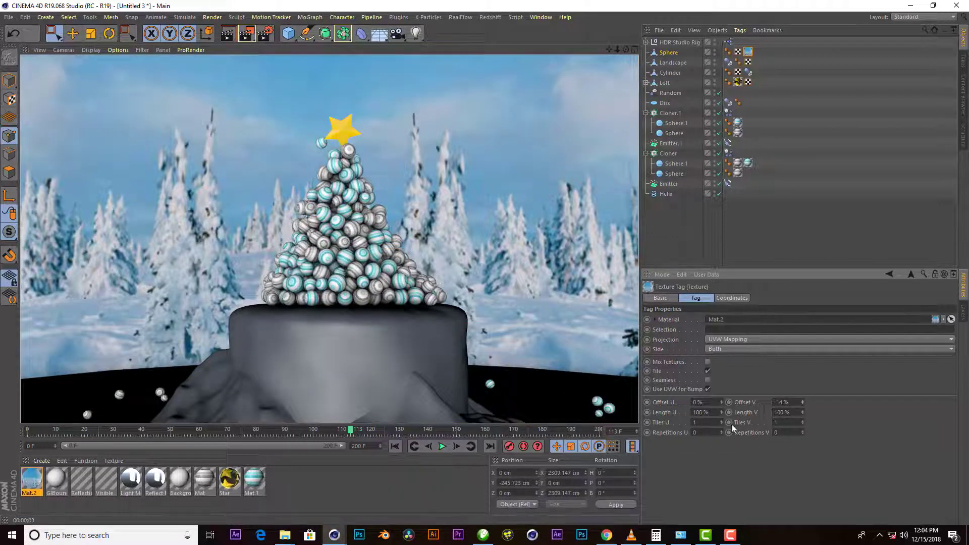
pyautogui.moveTo(802, 422); pyautogui.dragTo(801, 417)
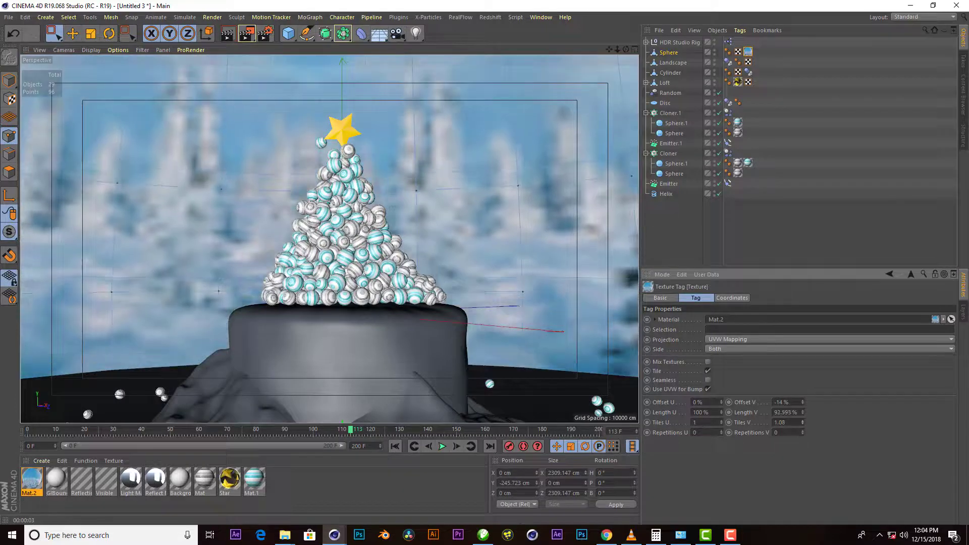
pyautogui.click(223, 38)
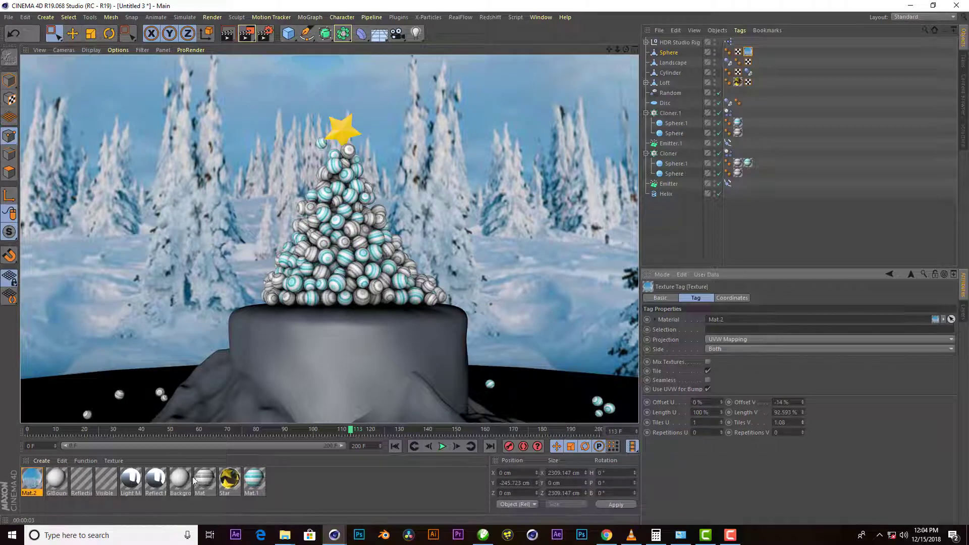
# Step: Reopen Mat.2's Material Editor, reposition the window, and close it
pyautogui.doubleClick(42, 477)
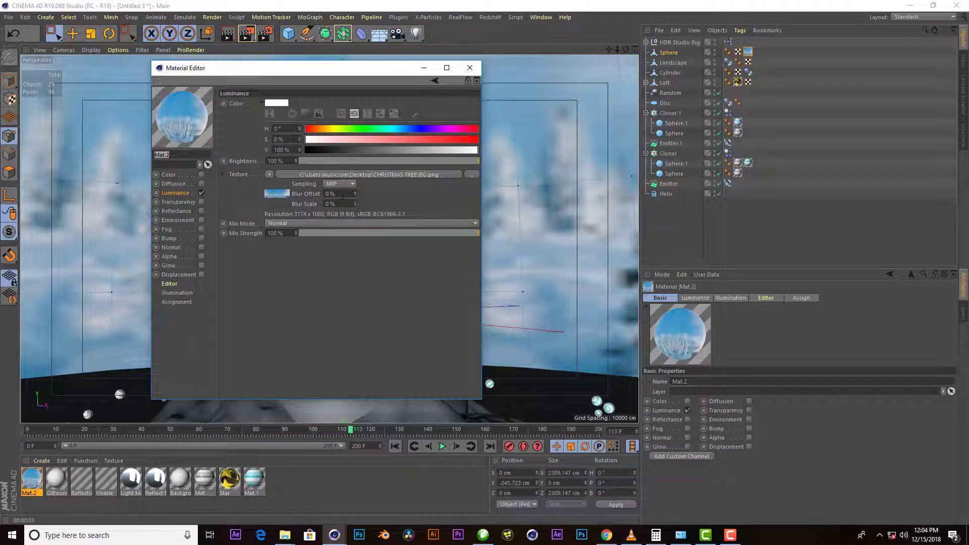
pyautogui.scroll(1, 342, 195)
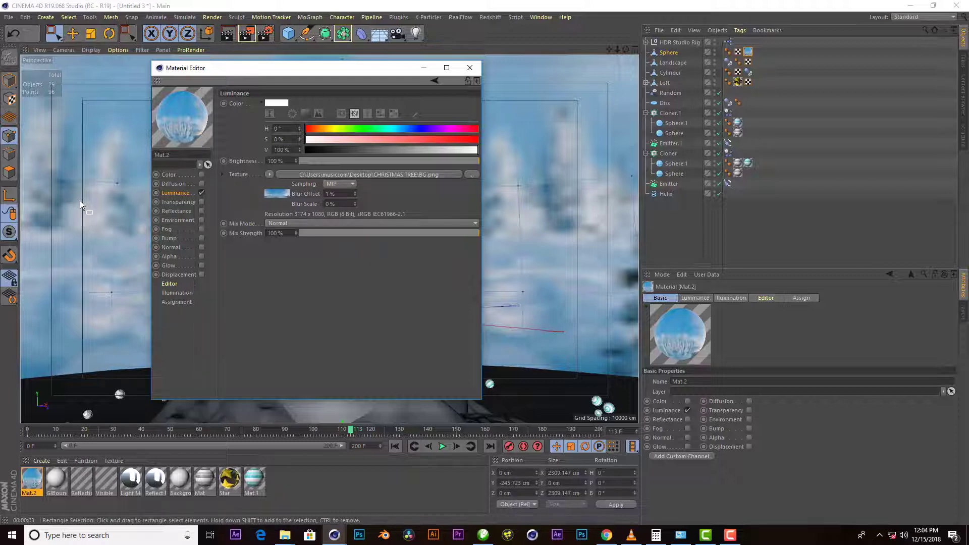
pyautogui.moveTo(228, 68); pyautogui.dragTo(716, 131)
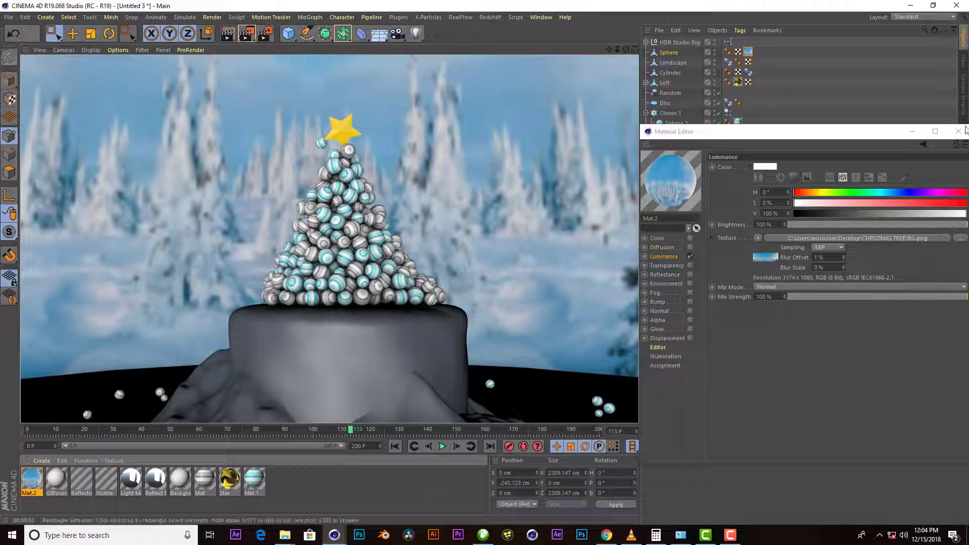
pyautogui.moveTo(860, 130); pyautogui.dragTo(851, 129)
pyautogui.click(851, 128)
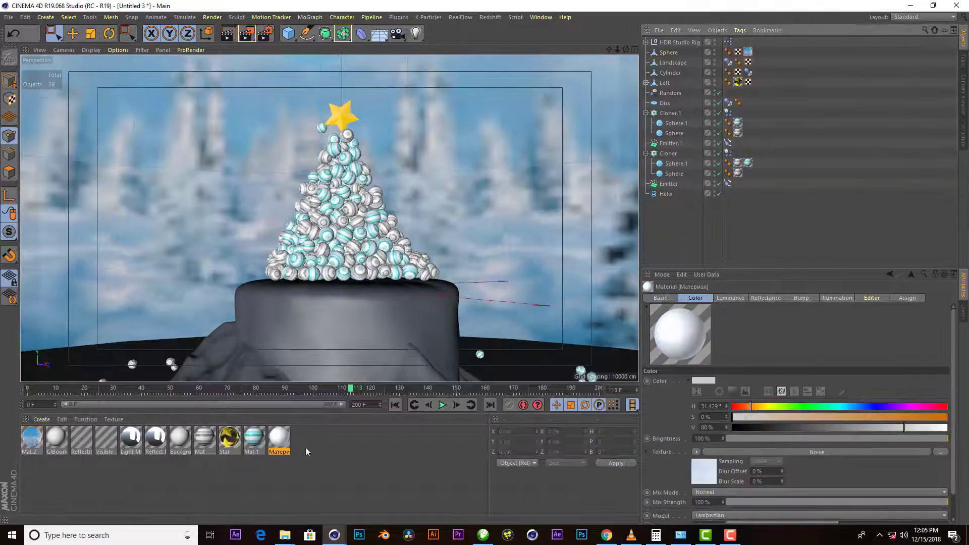
# Step: Apply the new white material to the Landscape and Disc
pyautogui.moveTo(284, 440); pyautogui.dragTo(663, 122)
pyautogui.moveTo(676, 67); pyautogui.dragTo(668, 74)
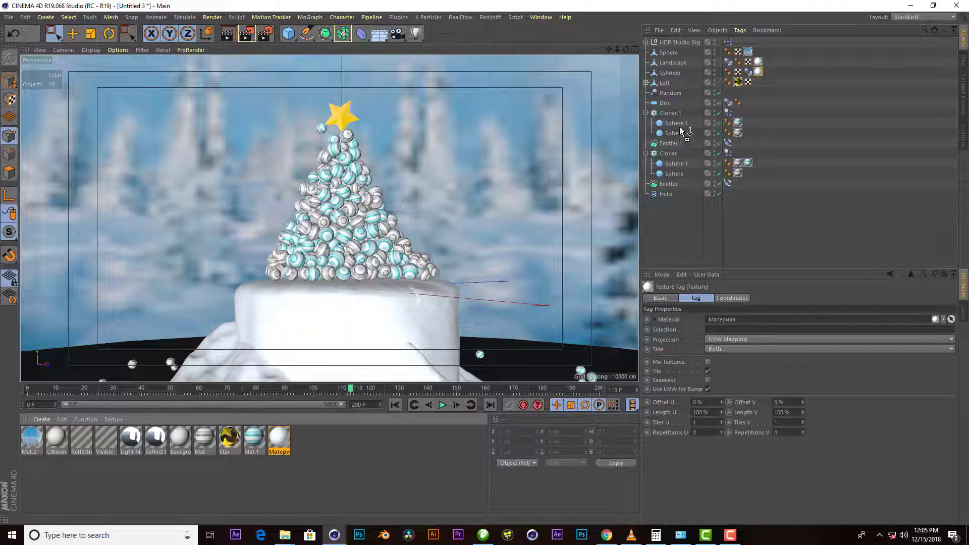
pyautogui.moveTo(668, 108); pyautogui.dragTo(667, 104)
pyautogui.click(646, 112)
pyautogui.click(646, 133)
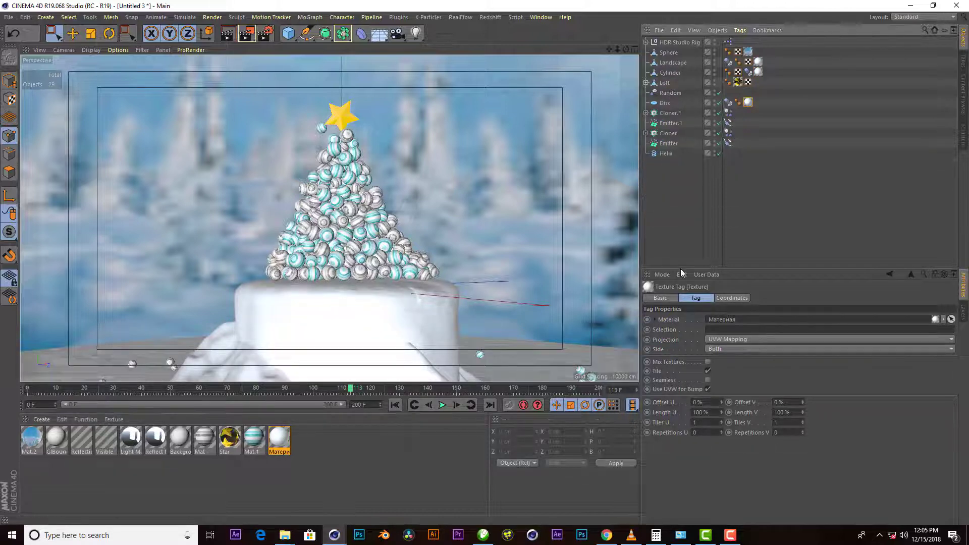
# Step: Render a preview of the snowy scene and add a Light object
pyautogui.scroll(-3, 393, 141)
pyautogui.scroll(2, 444, 202)
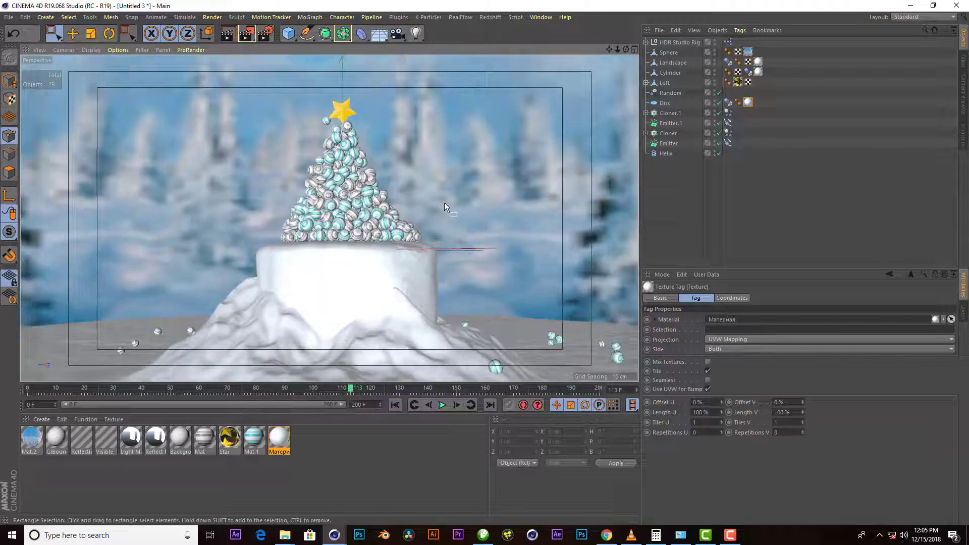
pyautogui.click(232, 37)
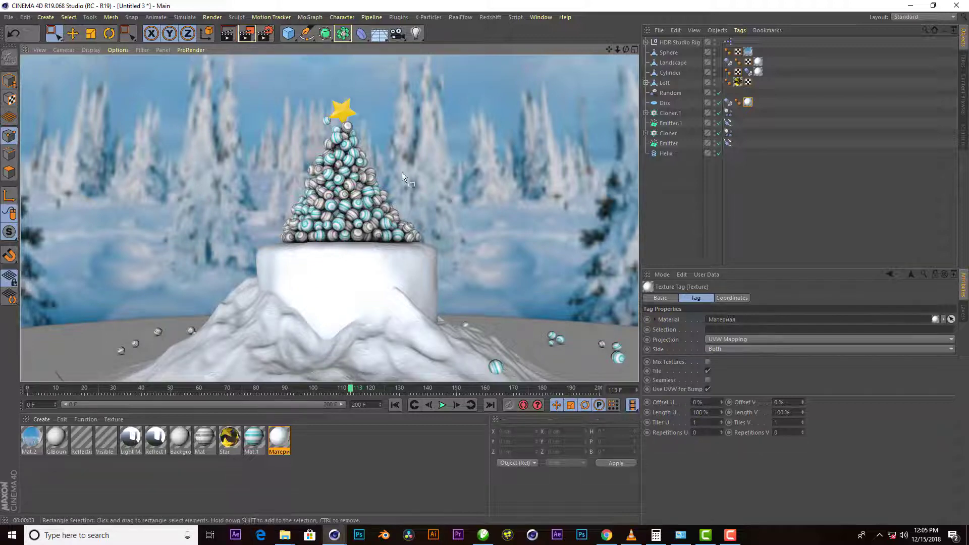
pyautogui.click(416, 33)
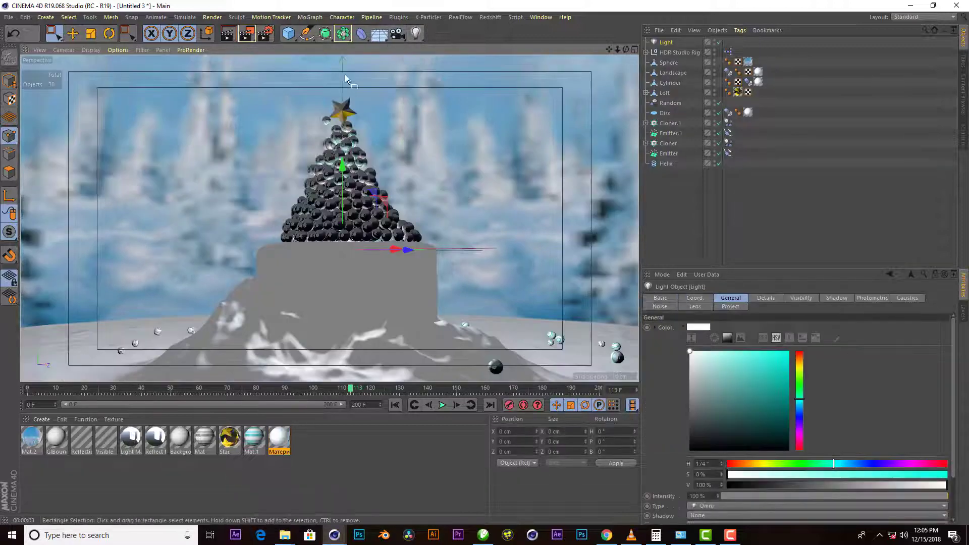
# Step: Put the light in an Array and raise the snowflake ring higher
pyautogui.click(343, 33)
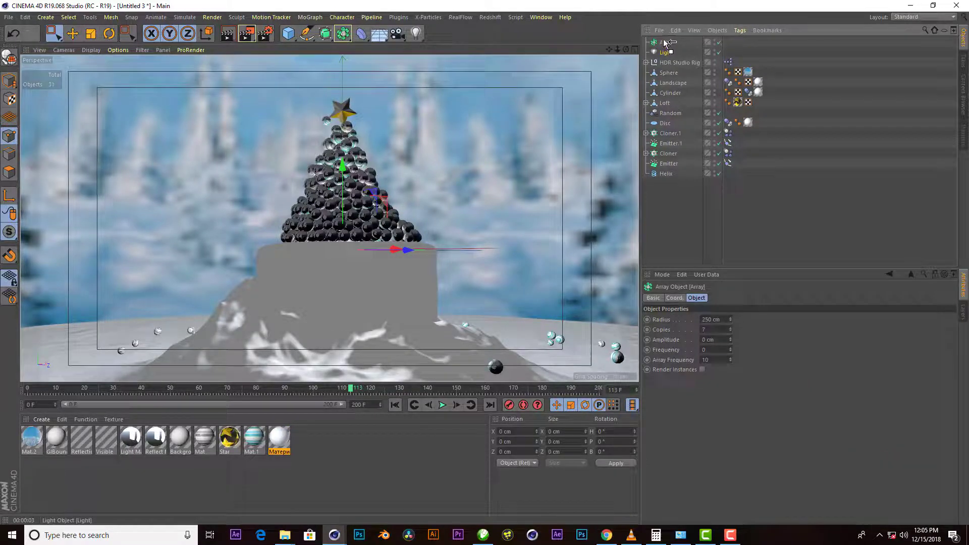
pyautogui.moveTo(666, 52); pyautogui.dragTo(667, 43)
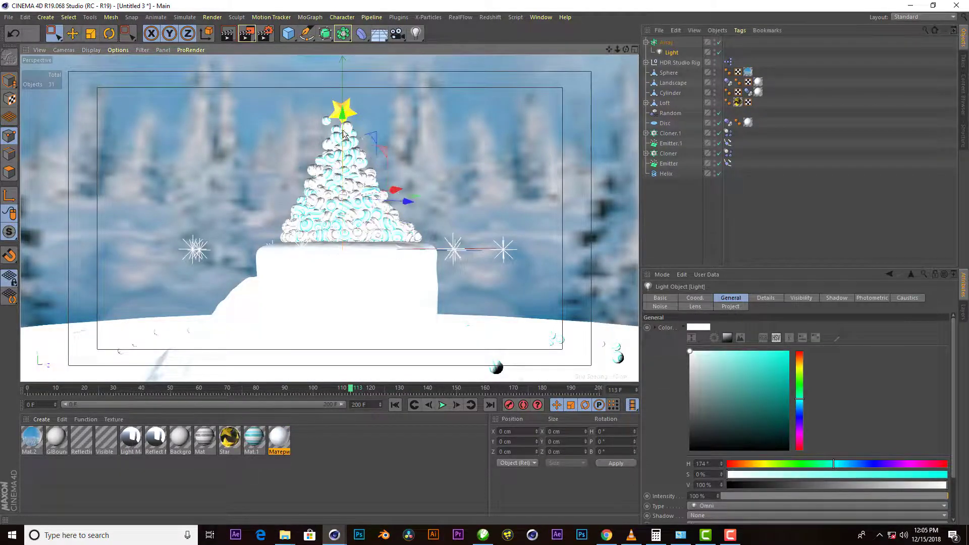
pyautogui.click(14, 33)
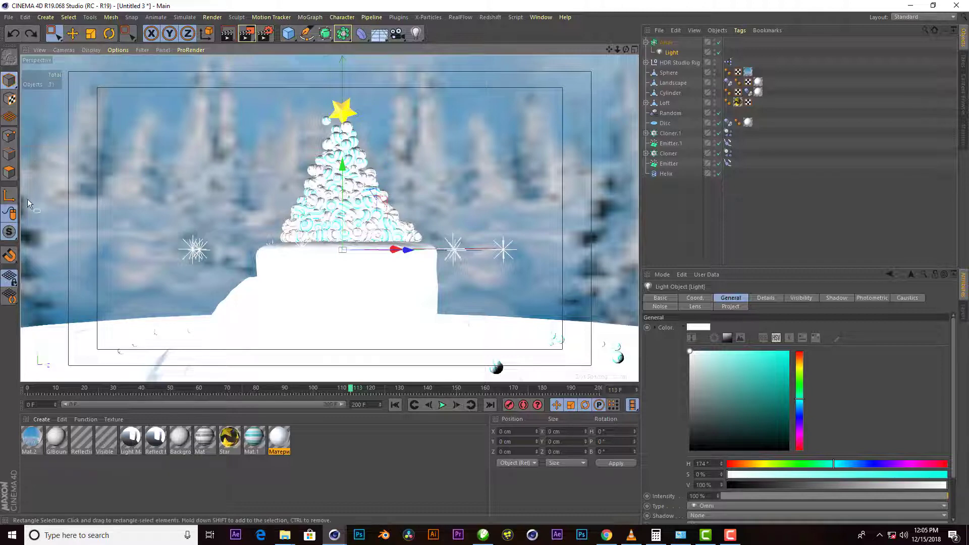
pyautogui.click(666, 42)
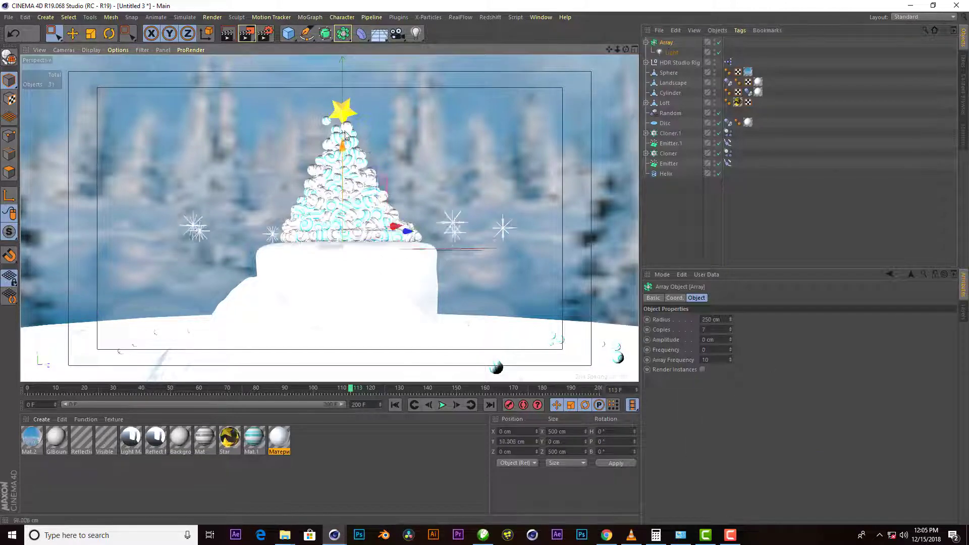
pyautogui.moveTo(730, 320)
pyautogui.mouseDown()
pyautogui.moveTo(746, 308)
pyautogui.moveTo(743, 478)
pyautogui.mouseUp()
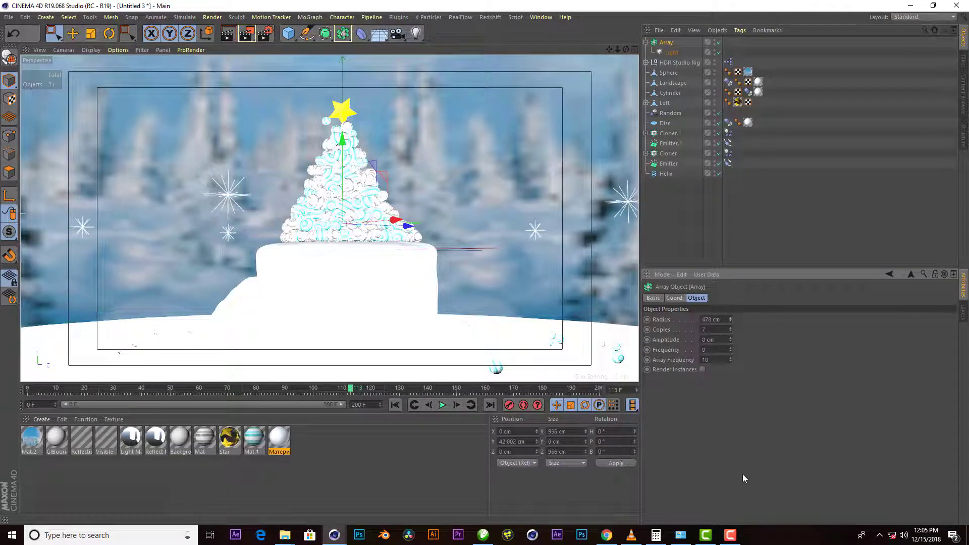
# Step: Set the Array to 3 copies, lift the ring further, and preview
pyautogui.click(730, 328)
pyautogui.click(731, 328)
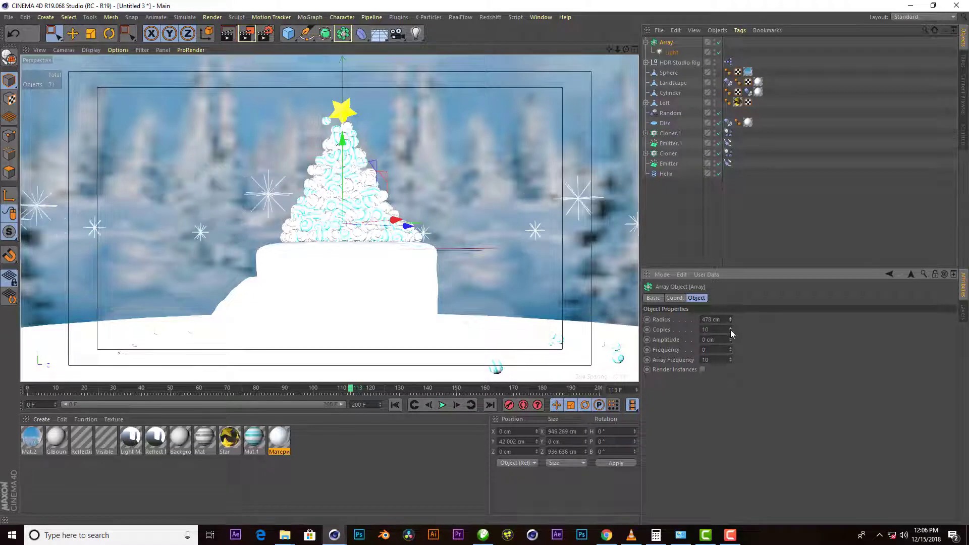
pyautogui.click(731, 332)
pyautogui.click(731, 331)
pyautogui.click(730, 332)
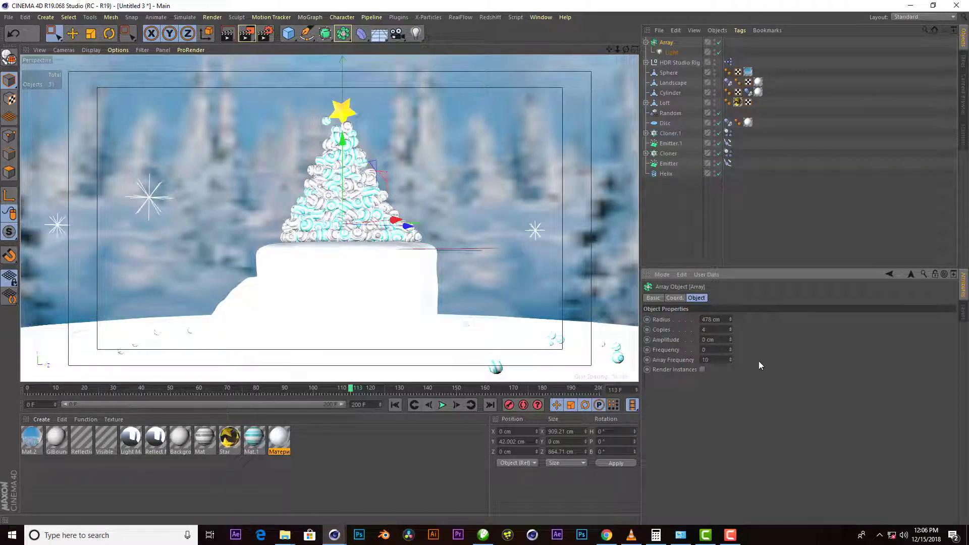
pyautogui.moveTo(351, 142); pyautogui.dragTo(376, 141)
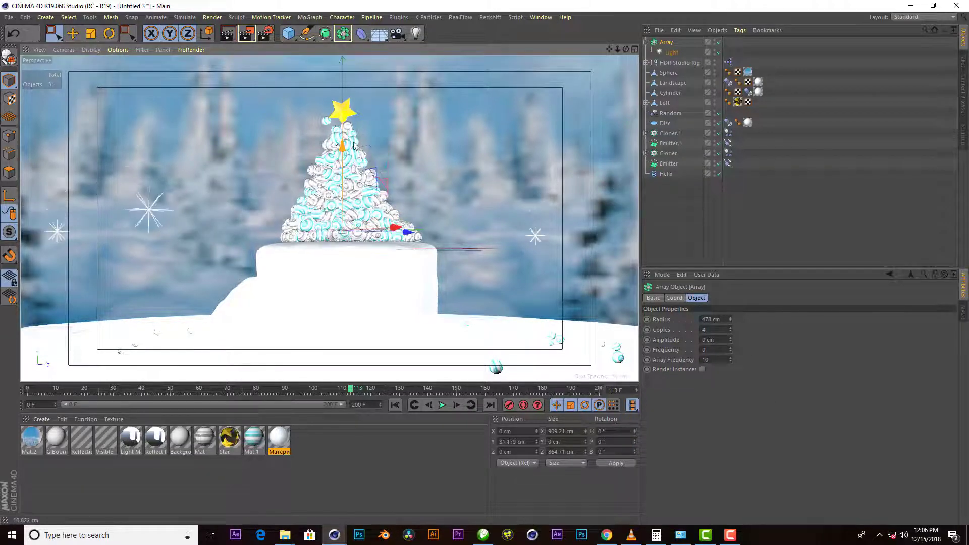
pyautogui.click(731, 332)
pyautogui.click(227, 36)
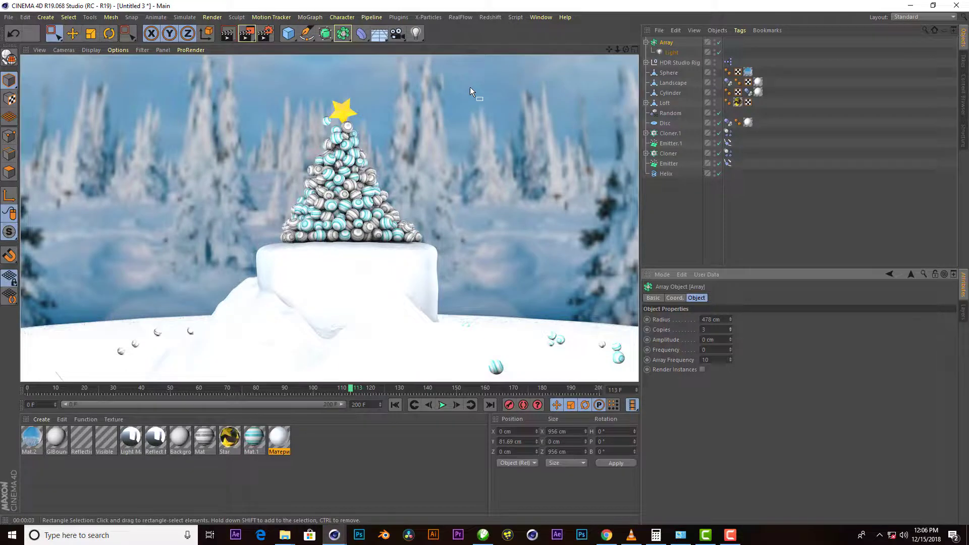
# Step: Dim the array's light to 73% intensity
pyautogui.click(672, 52)
pyautogui.moveTo(858, 495); pyautogui.dragTo(887, 482)
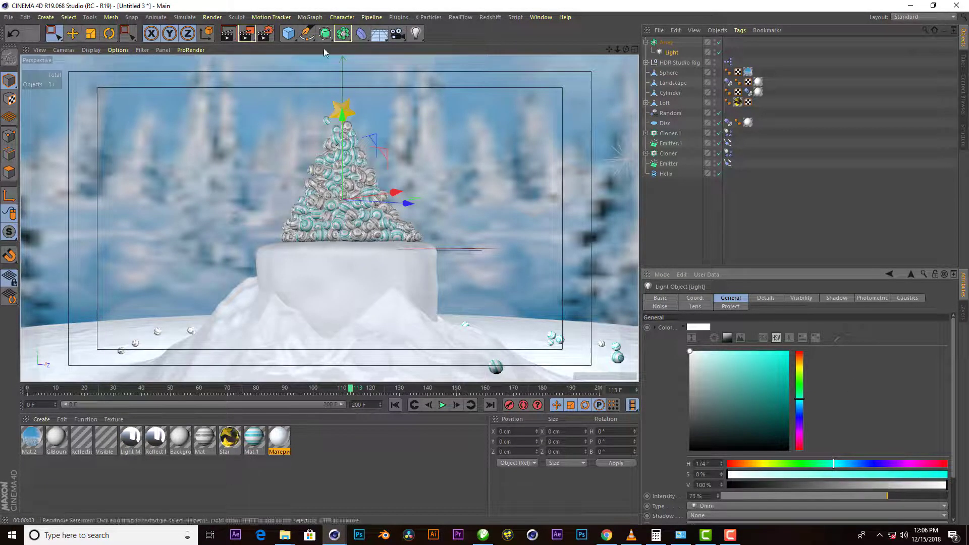
pyautogui.click(228, 39)
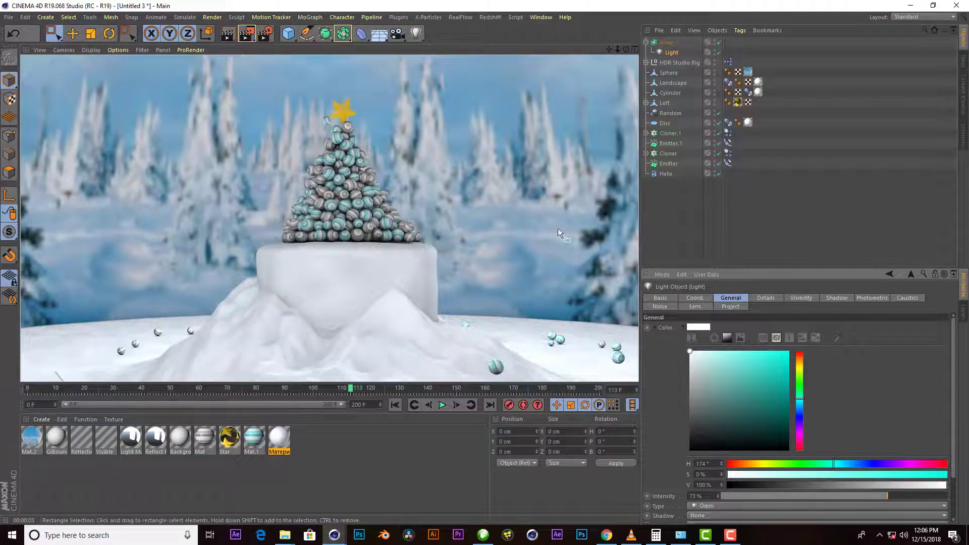
# Step: Add a light above the tree with Inverse Square falloff and a dark cyan colour
pyautogui.click(415, 34)
pyautogui.moveTo(346, 192); pyautogui.dragTo(346, 158)
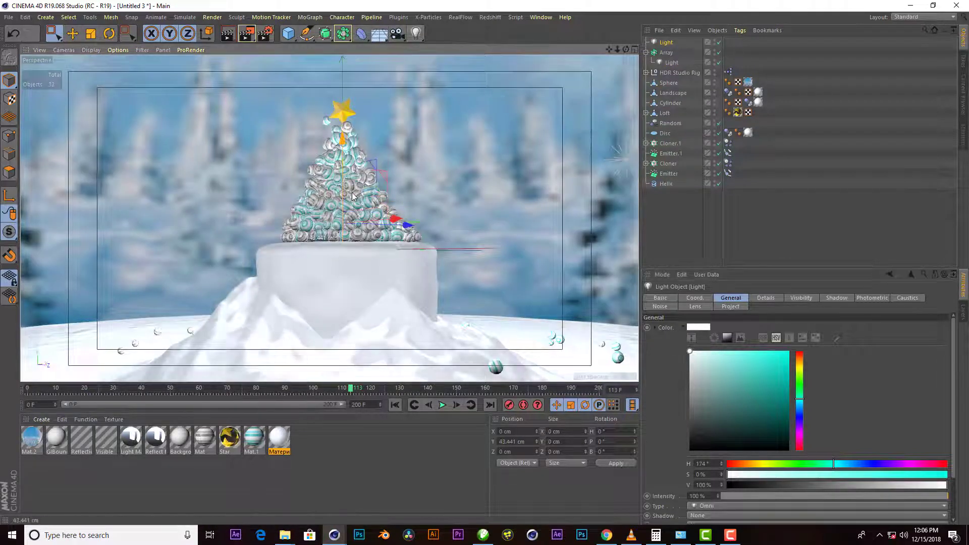
pyautogui.click(766, 298)
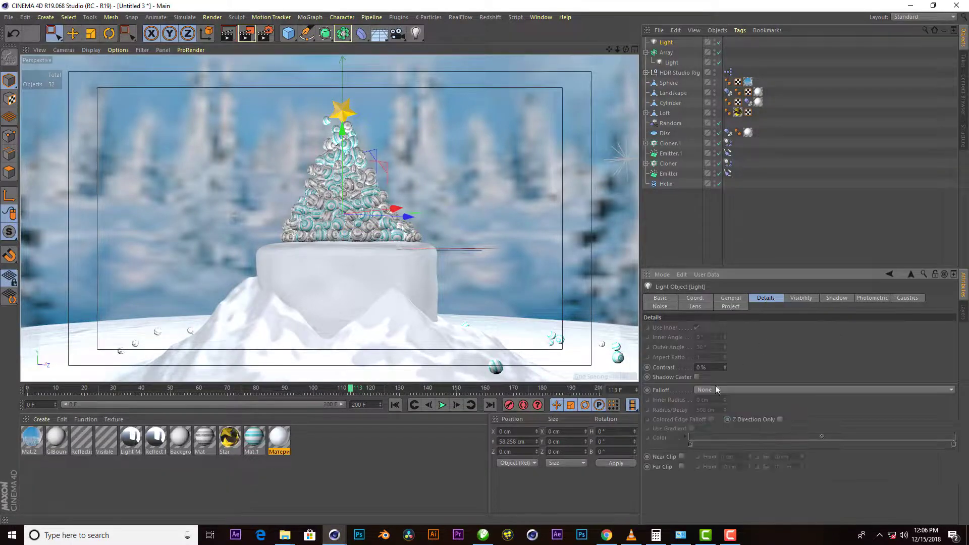
pyautogui.click(717, 389)
pyautogui.click(724, 410)
pyautogui.click(740, 298)
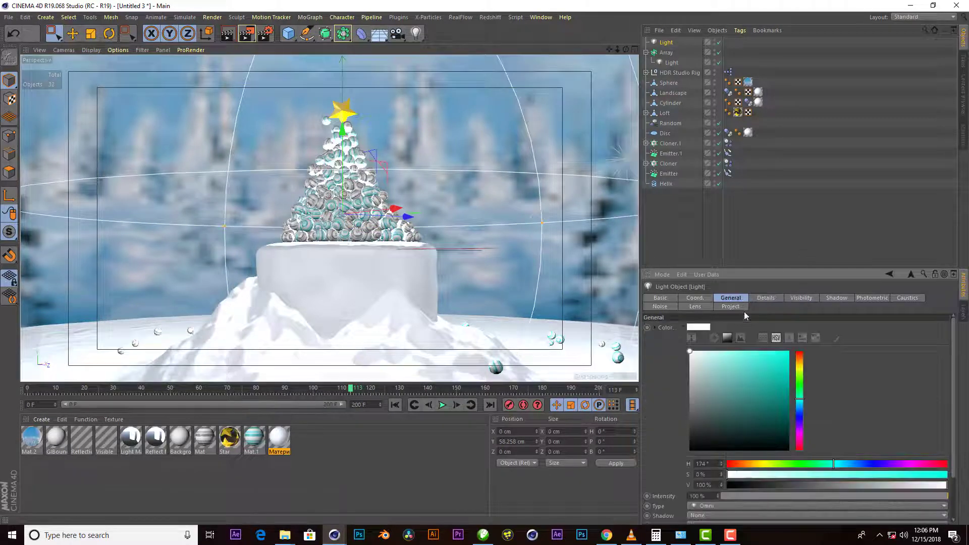
pyautogui.moveTo(734, 358); pyautogui.dragTo(764, 413)
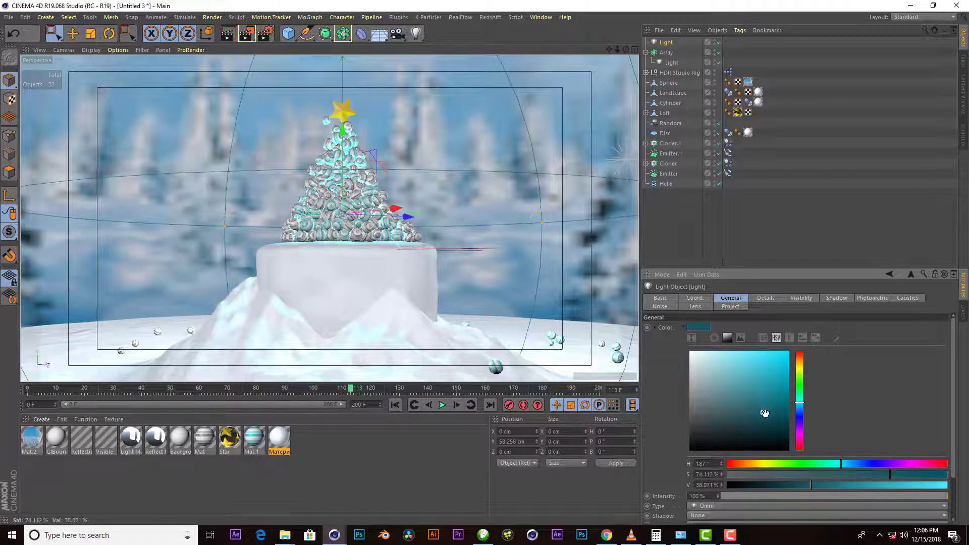
# Step: Preview the render, then duplicate the cyan light and move the copy back along Z
pyautogui.click(231, 36)
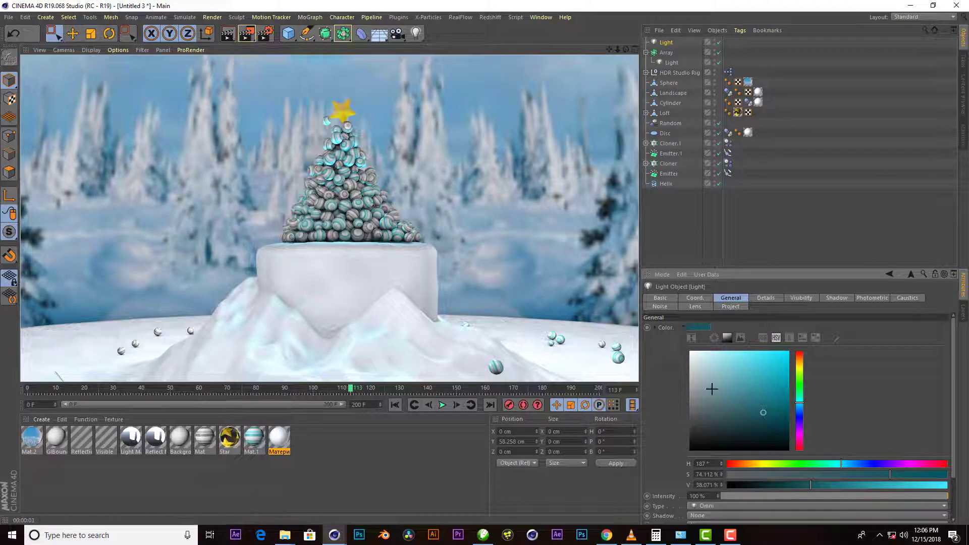
pyautogui.hotkey('ctrl', 'z')
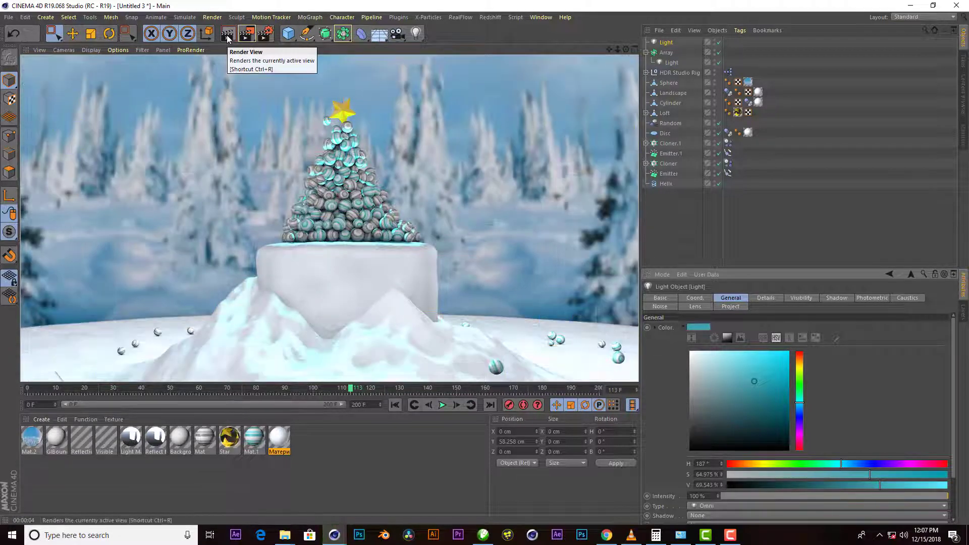
pyautogui.click(665, 42)
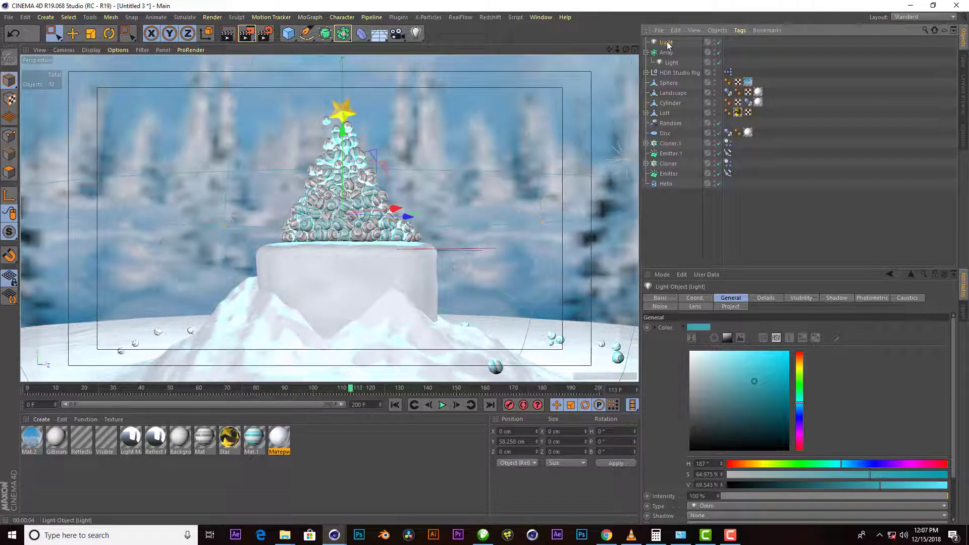
pyautogui.hotkey('ctrl', 'c')
pyautogui.hotkey('ctrl', 'v')
pyautogui.middleClick(178, 298)
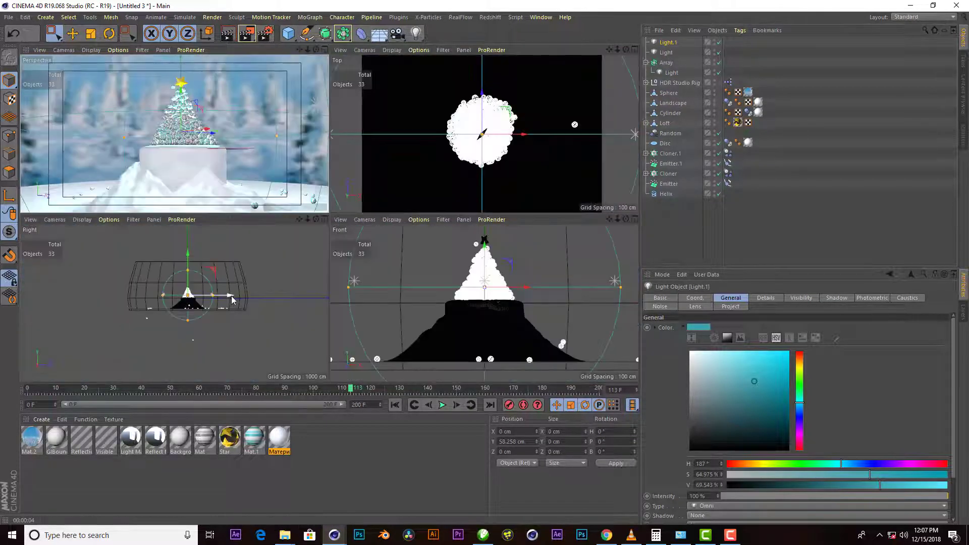
pyautogui.moveTo(232, 299); pyautogui.dragTo(218, 299)
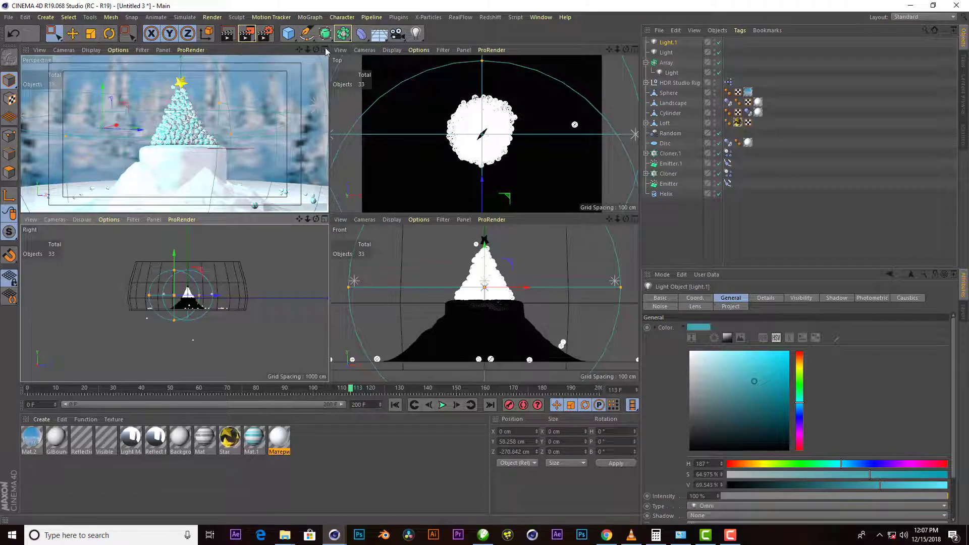
# Step: Return to the perspective view and add a new camera
pyautogui.click(325, 50)
pyautogui.click(397, 33)
pyautogui.click(434, 44)
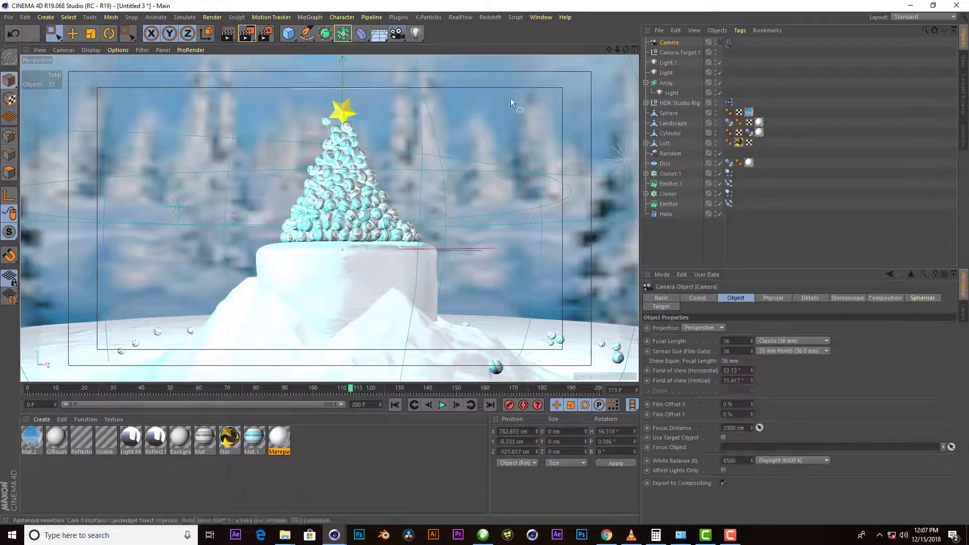
# Step: View through the new camera, nudge its target, and set focal length to 25 mm
pyautogui.click(720, 42)
pyautogui.click(680, 53)
pyautogui.moveTo(335, 151); pyautogui.dragTo(327, 118)
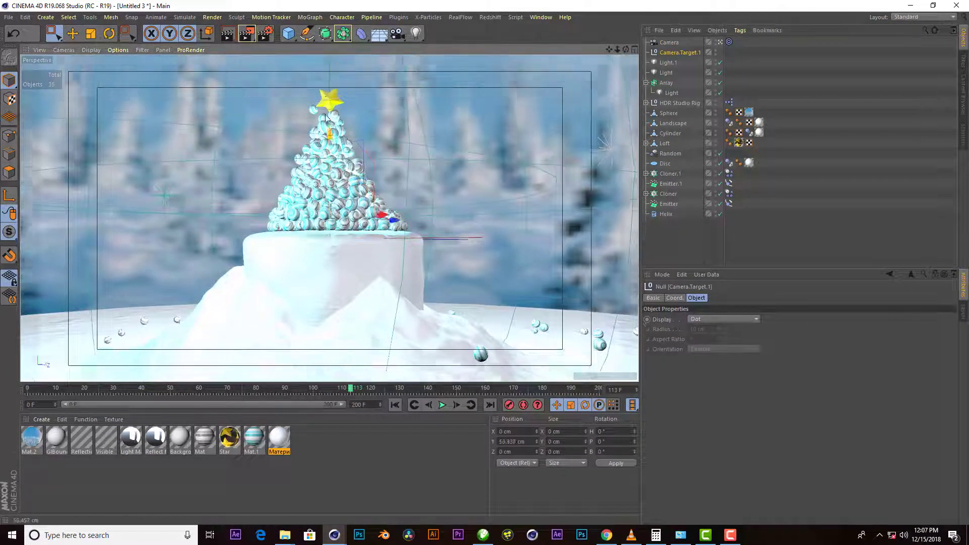
pyautogui.click(669, 43)
pyautogui.click(736, 341)
pyautogui.write('25')
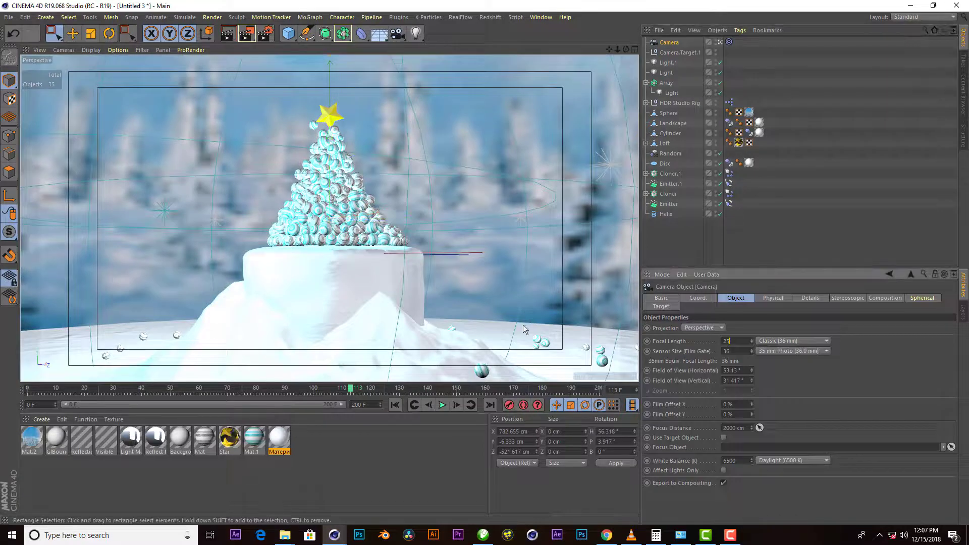
pyautogui.press('Return')
# Step: Move the camera closer, lower its target, and change focal length to 30 mm
pyautogui.moveTo(616, 48); pyautogui.dragTo(617, 71)
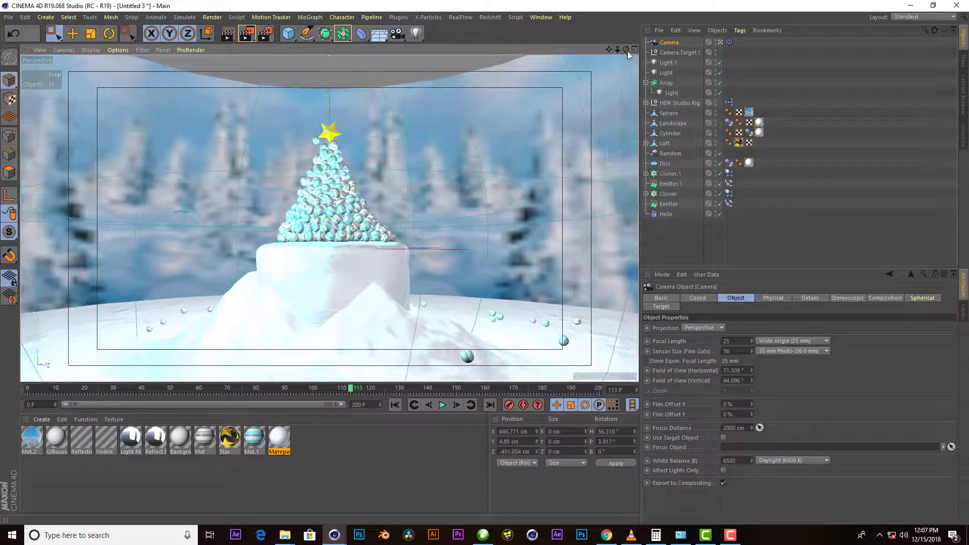
pyautogui.click(679, 53)
pyautogui.moveTo(331, 162); pyautogui.dragTo(331, 202)
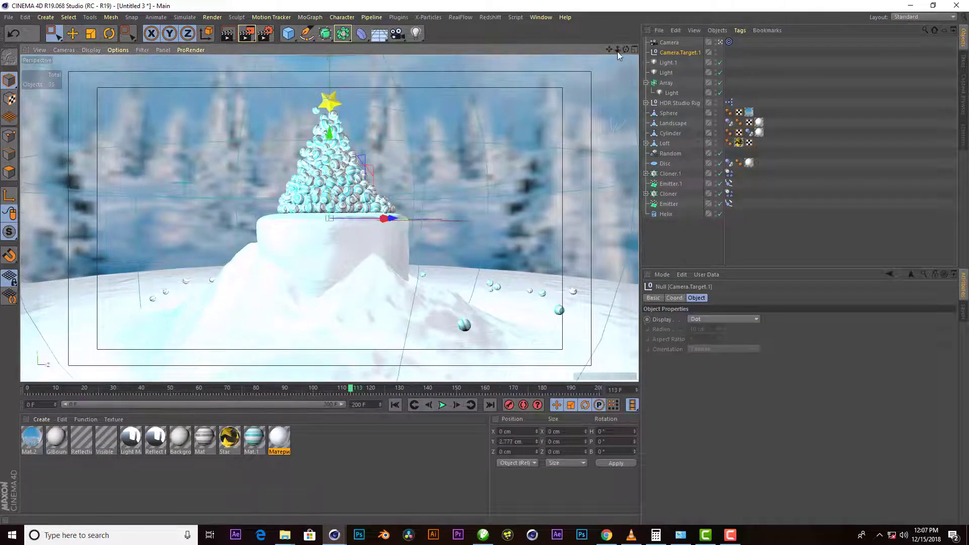
pyautogui.click(669, 43)
pyautogui.doubleClick(727, 341)
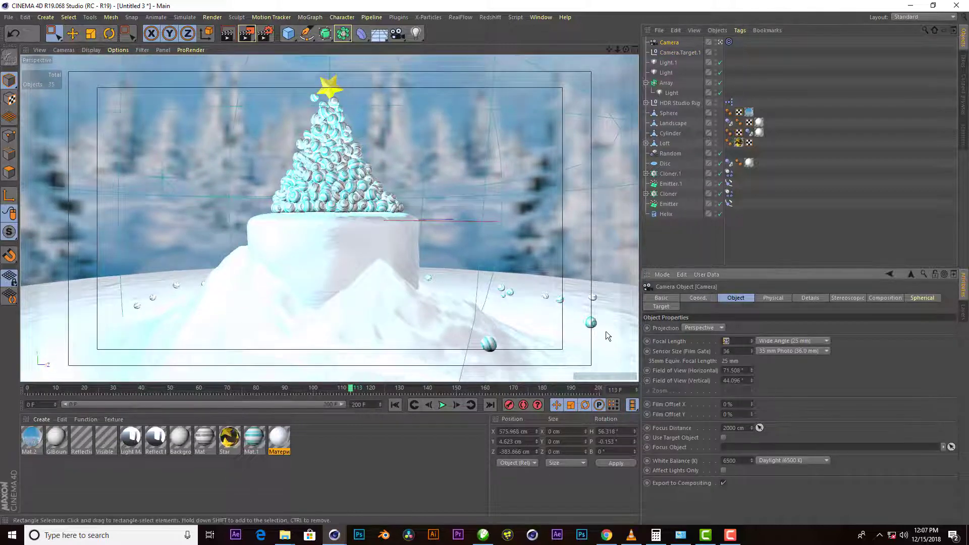
pyautogui.write('30')
pyautogui.press('Return')
# Step: Raise Camera.Target.1 to about 60 cm to aim at the tree, and orbit to frame it
pyautogui.click(668, 113)
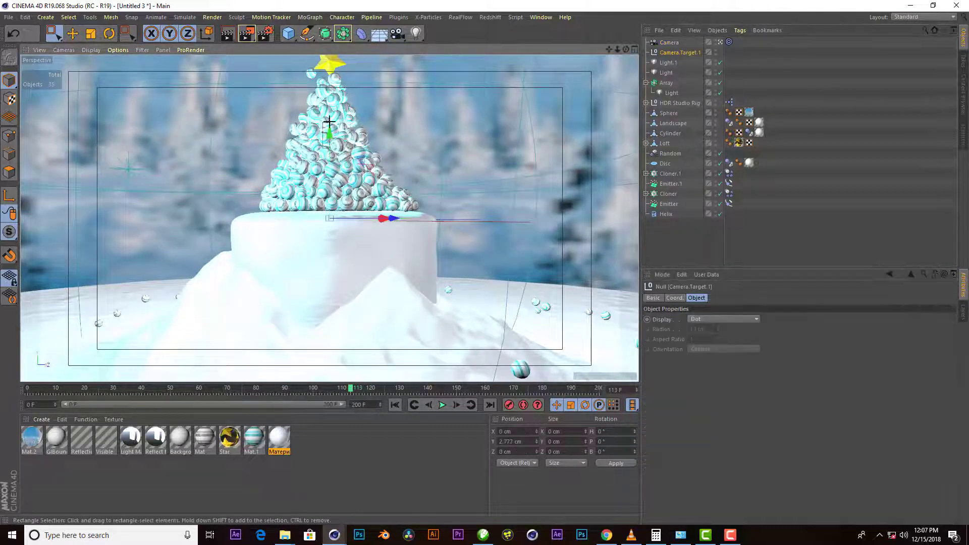
pyautogui.keyDown('ctrl'); pyautogui.click(671, 173); pyautogui.keyUp('ctrl')
pyautogui.keyDown('ctrl'); pyautogui.click(670, 184); pyautogui.keyUp('ctrl')
pyautogui.keyDown('ctrl'); pyautogui.click(668, 194); pyautogui.keyUp('ctrl')
pyautogui.click(680, 53)
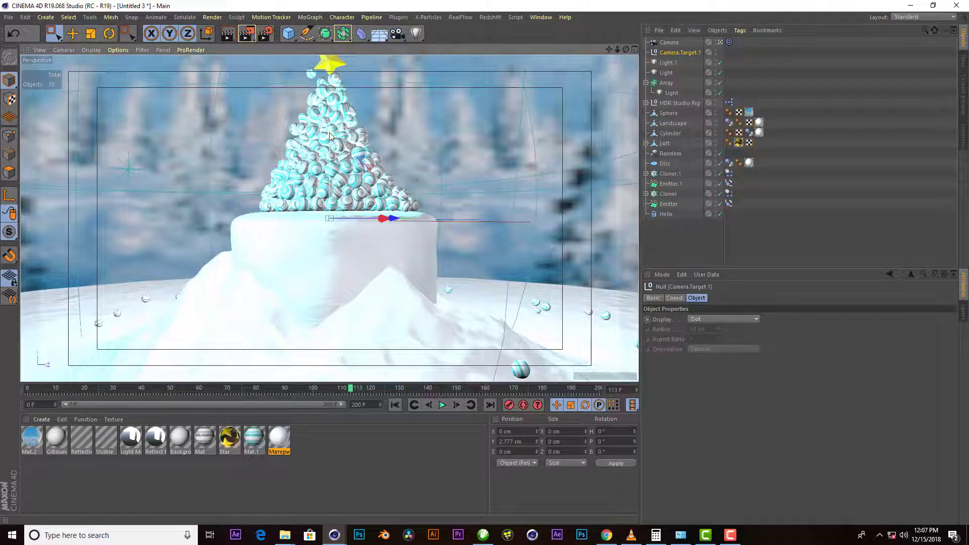
pyautogui.moveTo(331, 197)
pyautogui.mouseDown()
pyautogui.moveTo(337, 89)
pyautogui.moveTo(353, 101)
pyautogui.mouseUp()
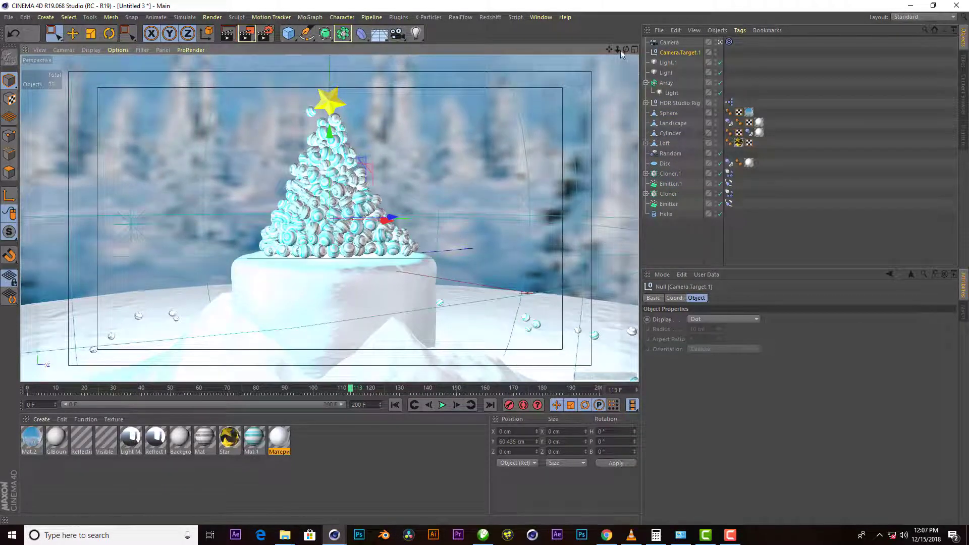
pyautogui.moveTo(626, 49); pyautogui.dragTo(629, 51)
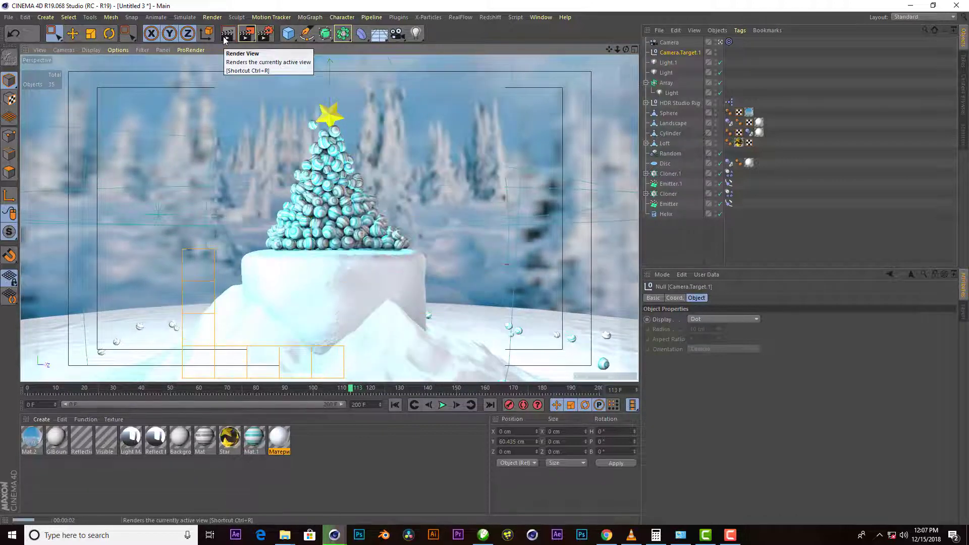
# Step: In the four-view layout, shift Light.1 right of the tree and raise it higher
pyautogui.click(666, 62)
pyautogui.middleClick(576, 235)
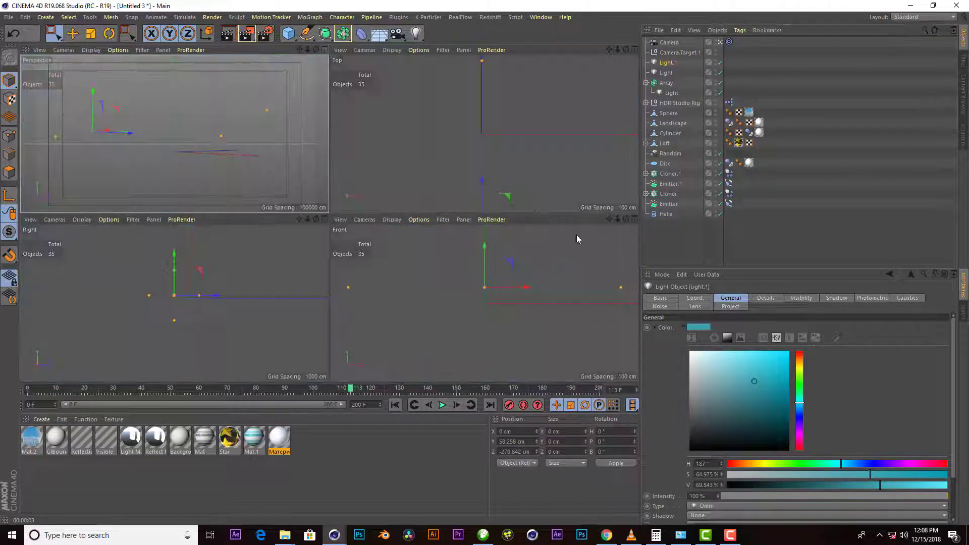
pyautogui.scroll(-3, 500, 152)
pyautogui.scroll(-2, 499, 152)
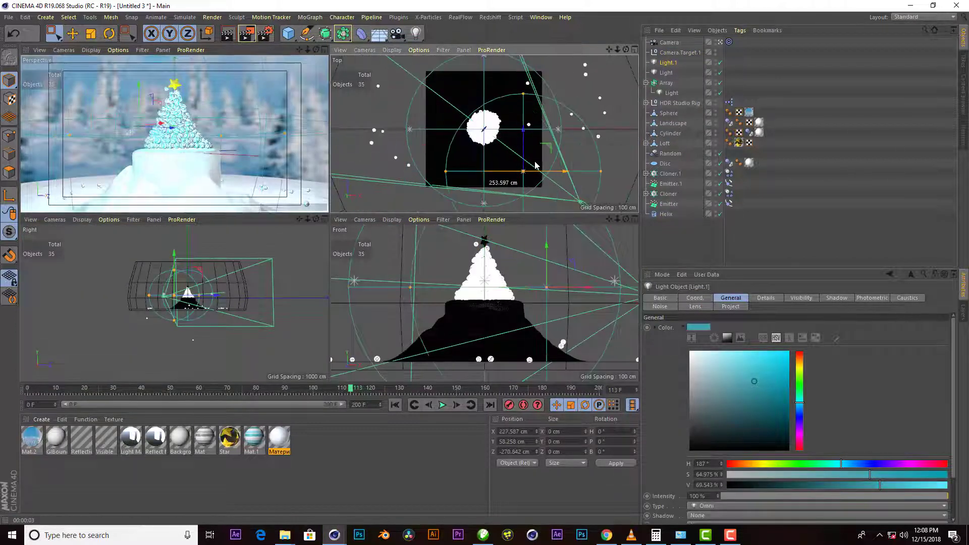
pyautogui.moveTo(487, 171); pyautogui.dragTo(528, 168)
pyautogui.moveTo(554, 283); pyautogui.dragTo(468, 255)
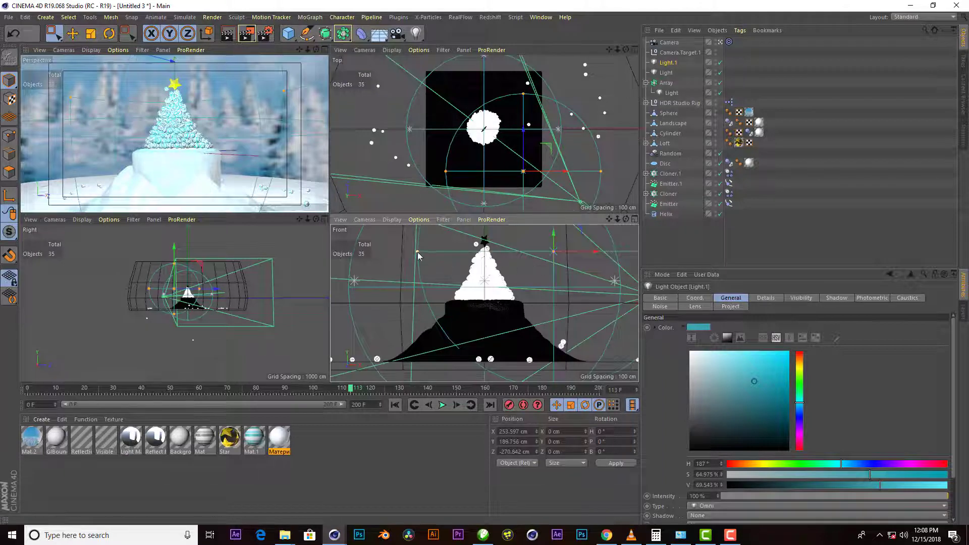
pyautogui.scroll(-2, 470, 255)
pyautogui.moveTo(550, 269)
pyautogui.mouseDown()
pyautogui.moveTo(550, 252)
pyautogui.moveTo(541, 253)
pyautogui.mouseUp()
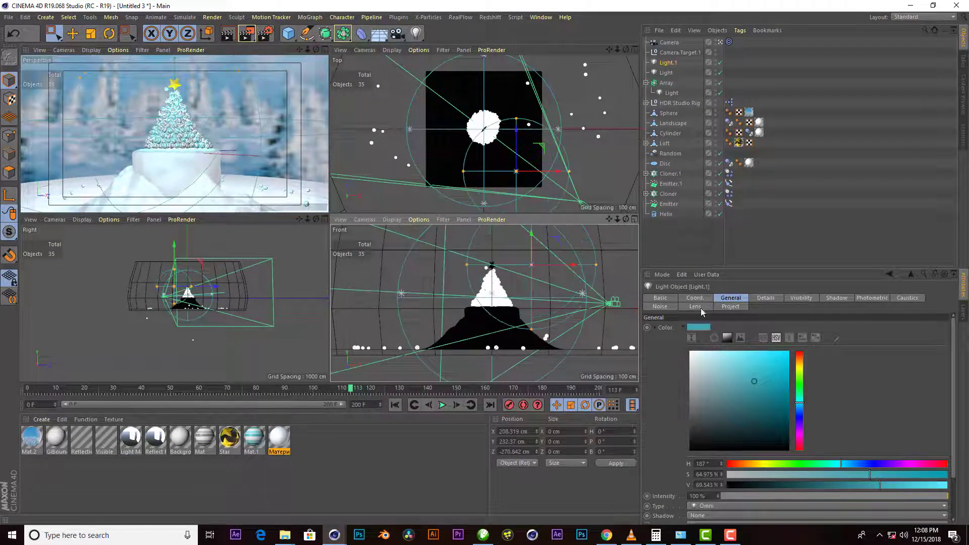
# Step: Make Light.1 white at 54% intensity and render previews to check the lighting
pyautogui.click(689, 350)
pyautogui.click(323, 49)
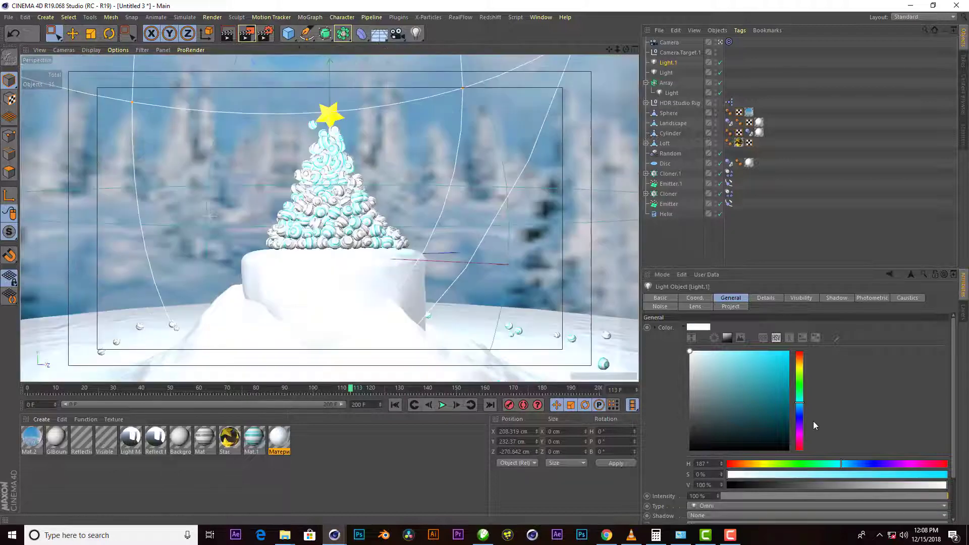
pyautogui.moveTo(815, 496); pyautogui.dragTo(839, 486)
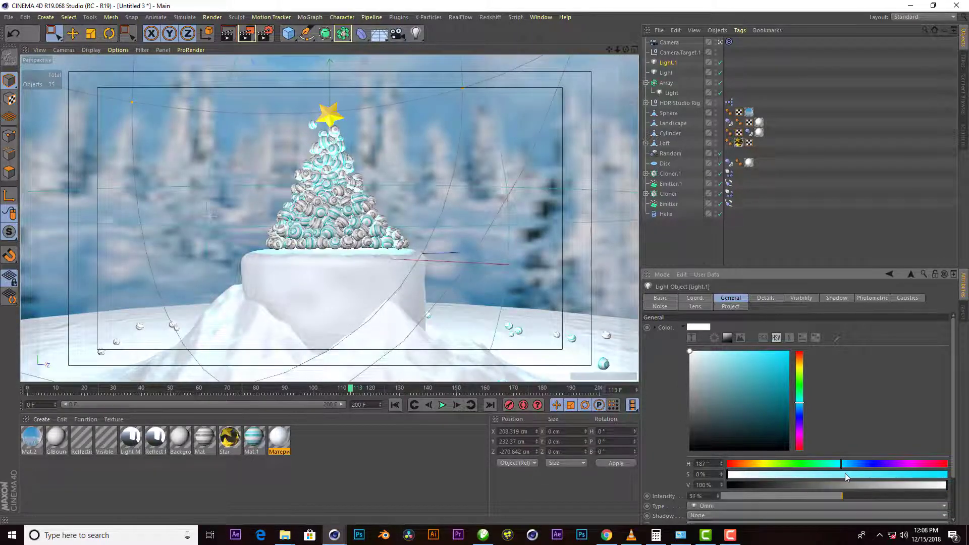
pyautogui.click(228, 34)
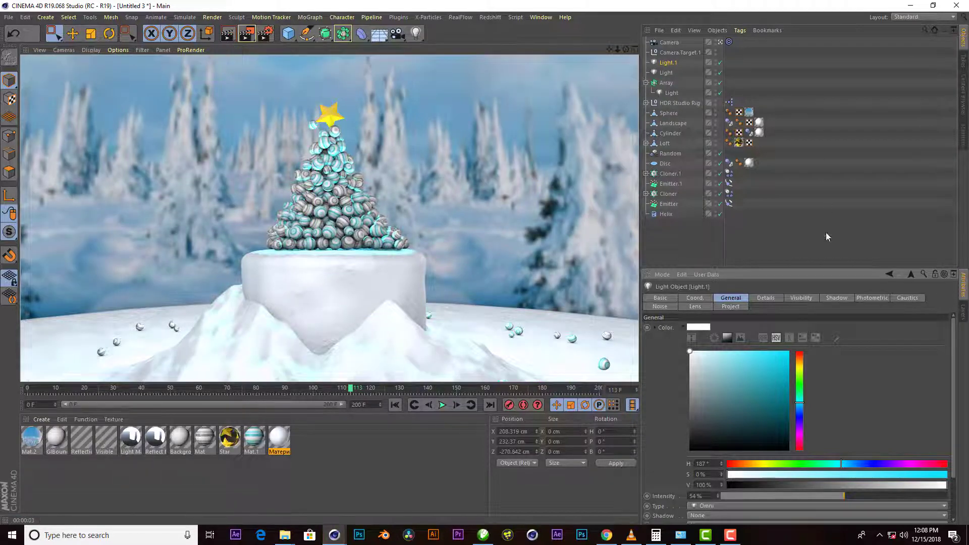
pyautogui.click(671, 93)
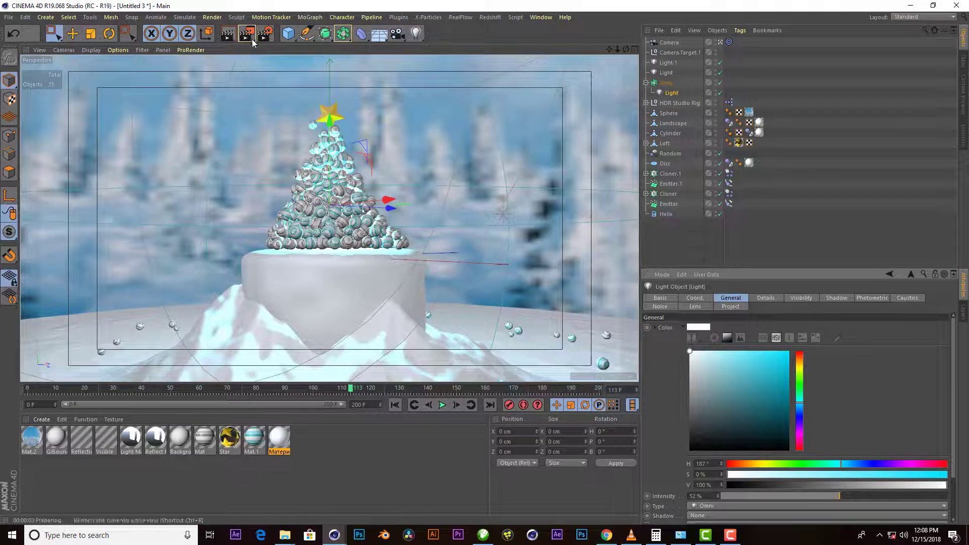
pyautogui.click(228, 34)
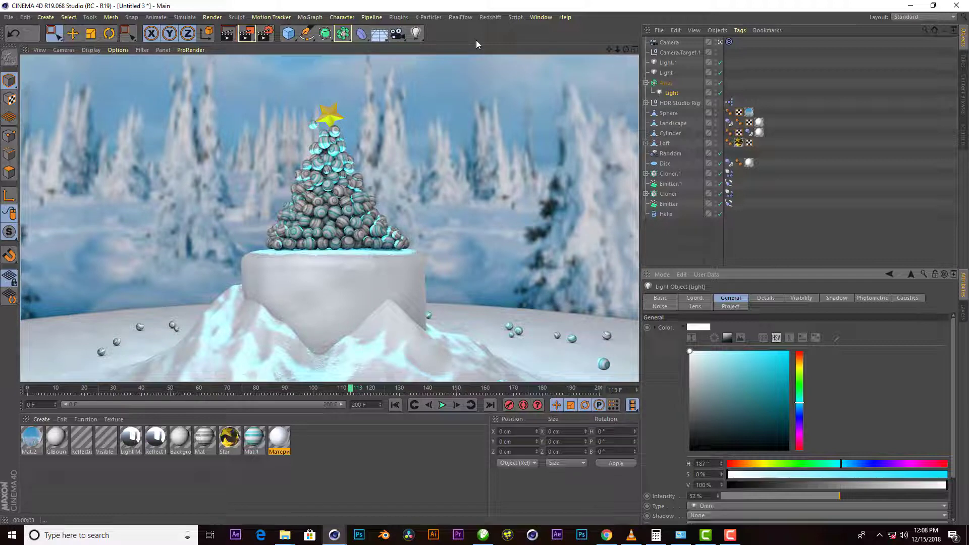
# Step: Nudge Light.1 slightly left and forward, to roughly 196, 232, -218 cm
pyautogui.click(634, 50)
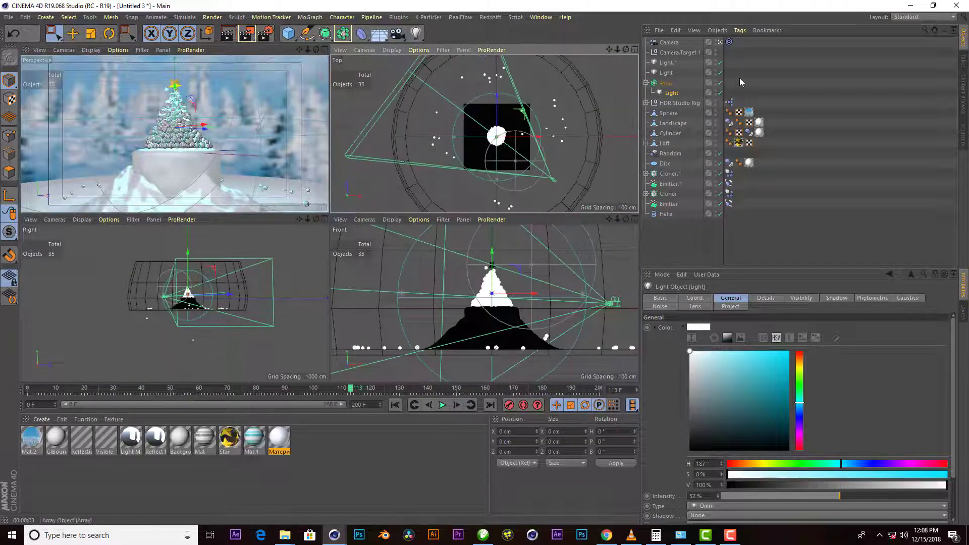
pyautogui.click(668, 66)
pyautogui.scroll(2, 530, 144)
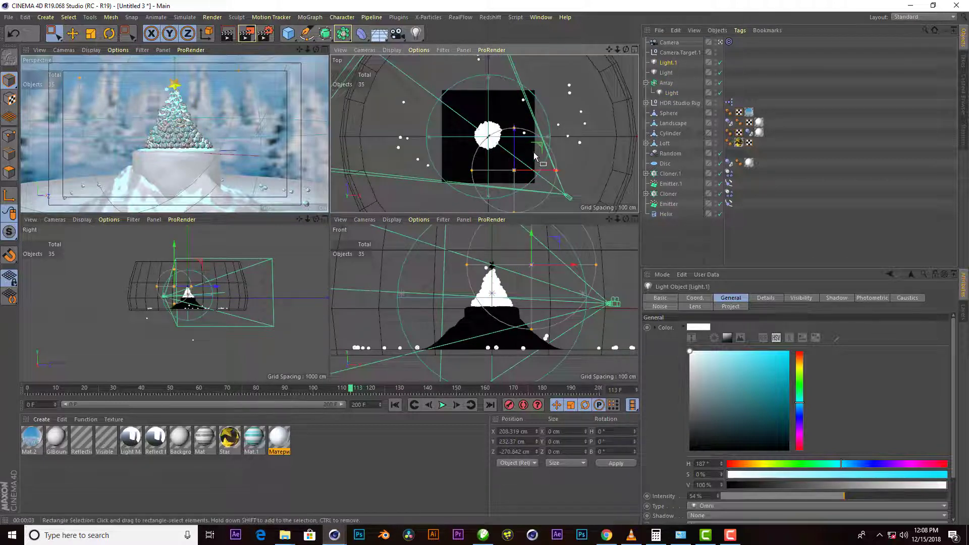
pyautogui.moveTo(540, 147); pyautogui.dragTo(562, 168)
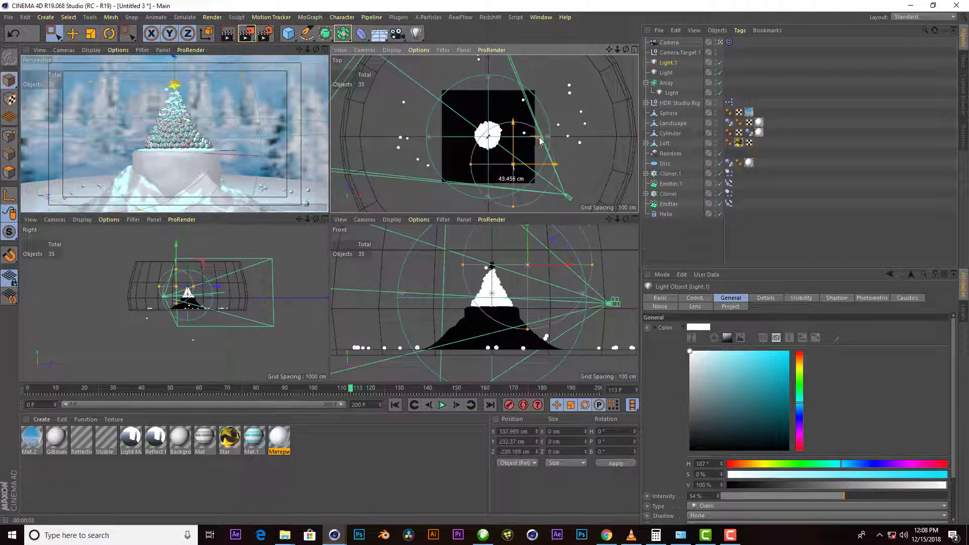
pyautogui.click(324, 50)
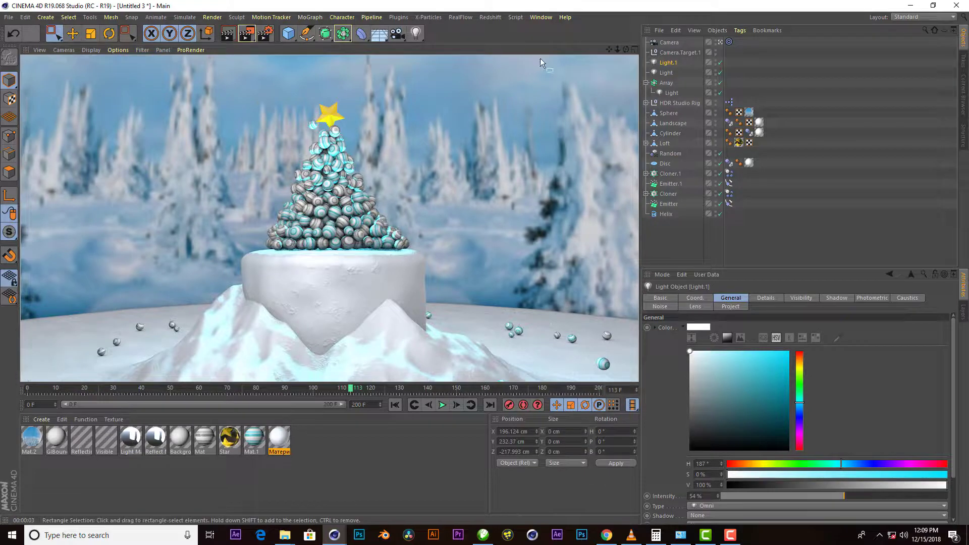
pyautogui.click(395, 404)
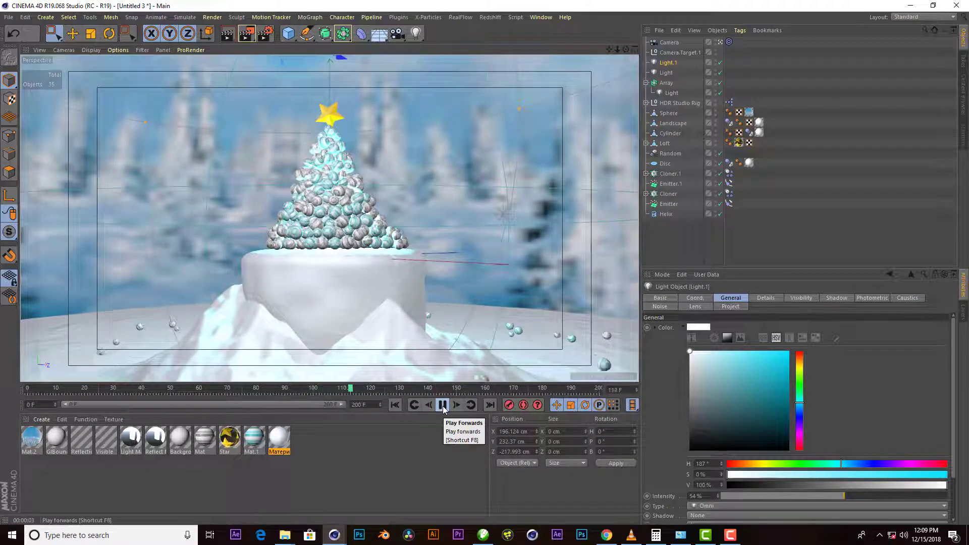
pyautogui.click(443, 406)
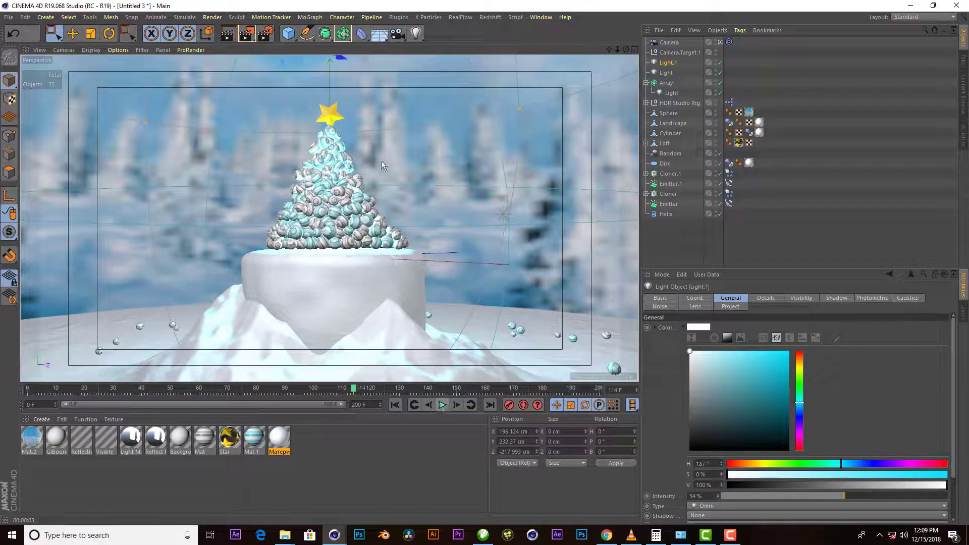
pyautogui.click(227, 34)
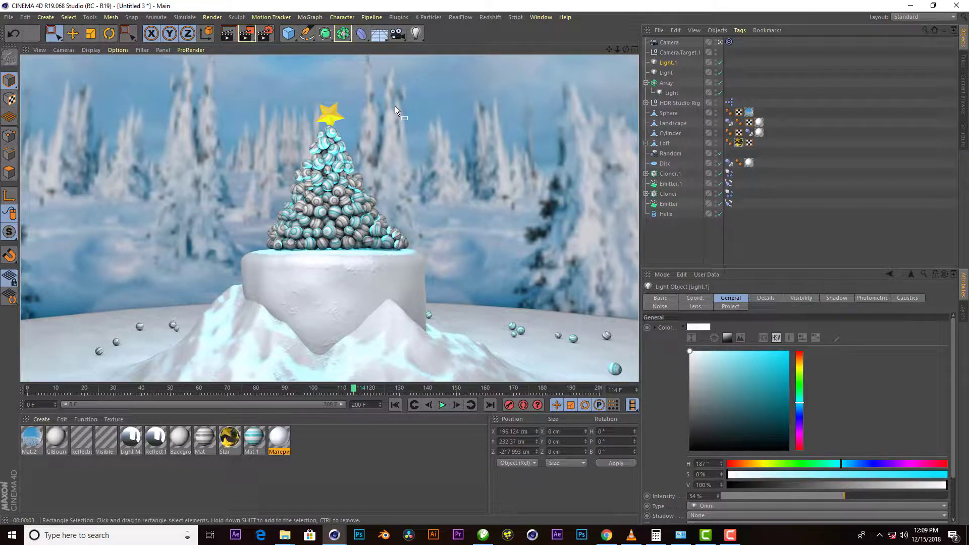
pyautogui.hotkey('ctrl', 'Tab')
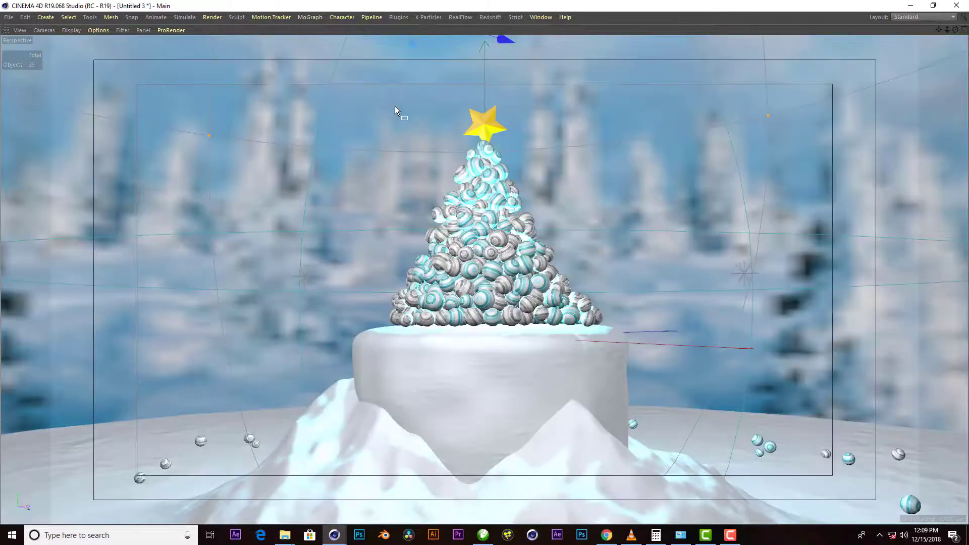
pyautogui.hotkey('ctrl', 'r')
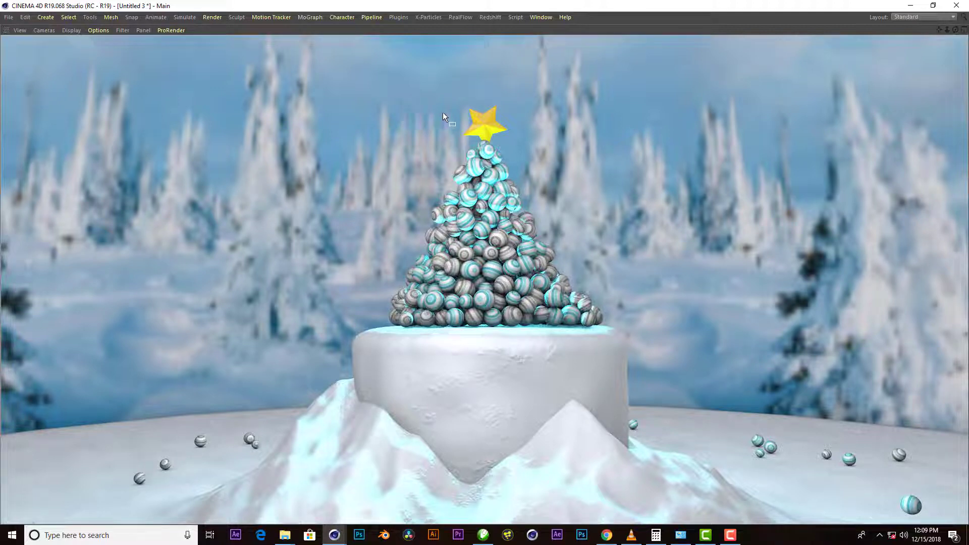
pyautogui.hotkey('ctrl', 'Tab')
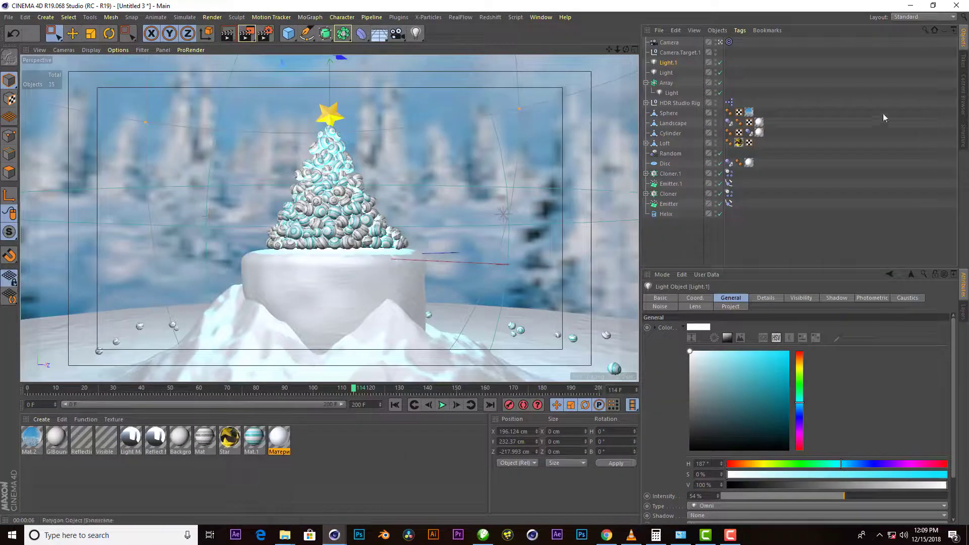
# Step: Duplicate Landscape as Landscape.1 and move it left, back and down to about -620, -108, -149 cm
pyautogui.click(672, 124)
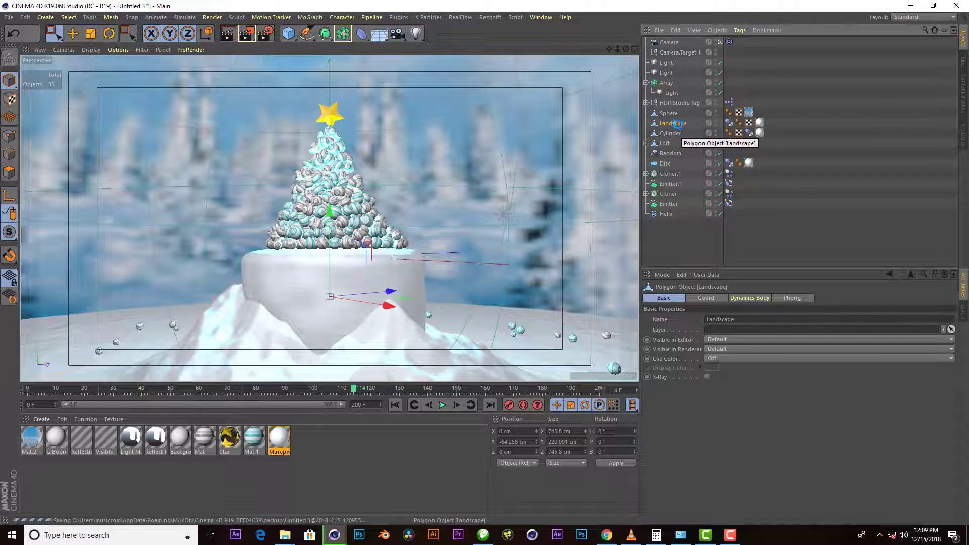
pyautogui.keyDown('ctrl'); pyautogui.moveTo(673, 127); pyautogui.dragTo(672, 132); pyautogui.keyUp('ctrl')
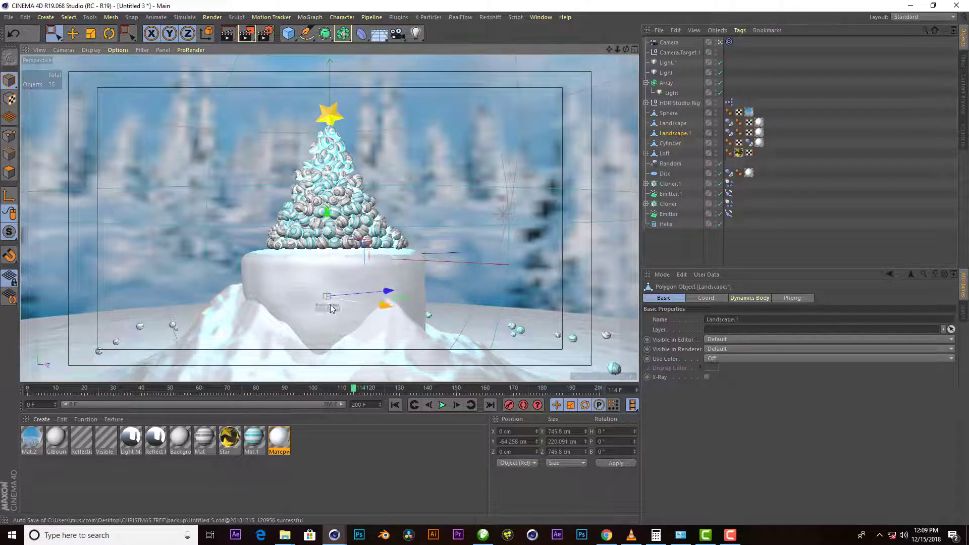
pyautogui.moveTo(387, 305); pyautogui.dragTo(213, 319)
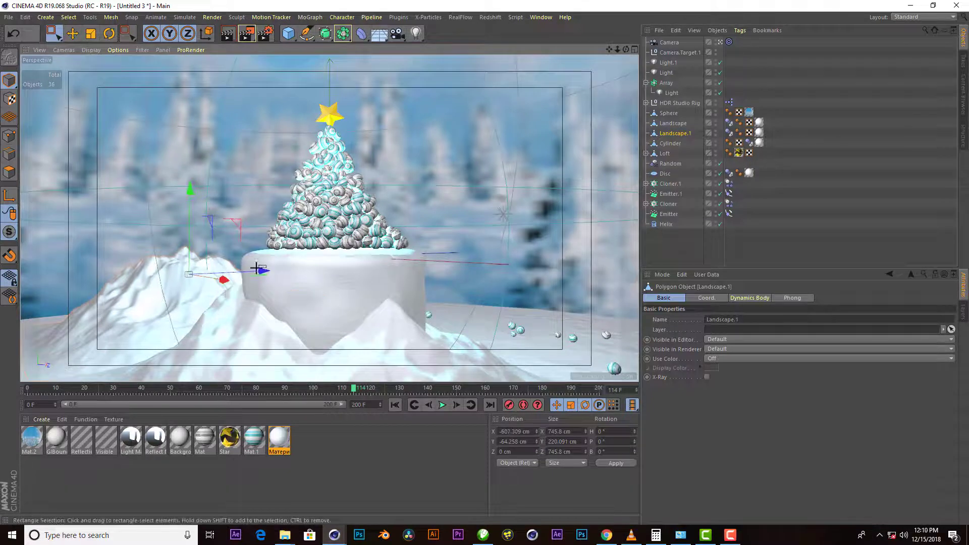
pyautogui.moveTo(242, 276); pyautogui.dragTo(275, 277)
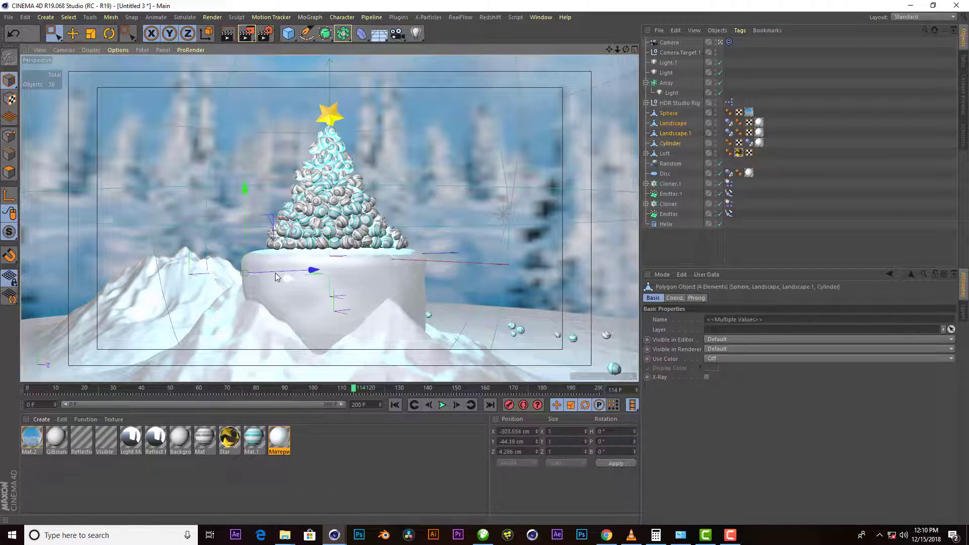
pyautogui.click(679, 135)
pyautogui.click(672, 123)
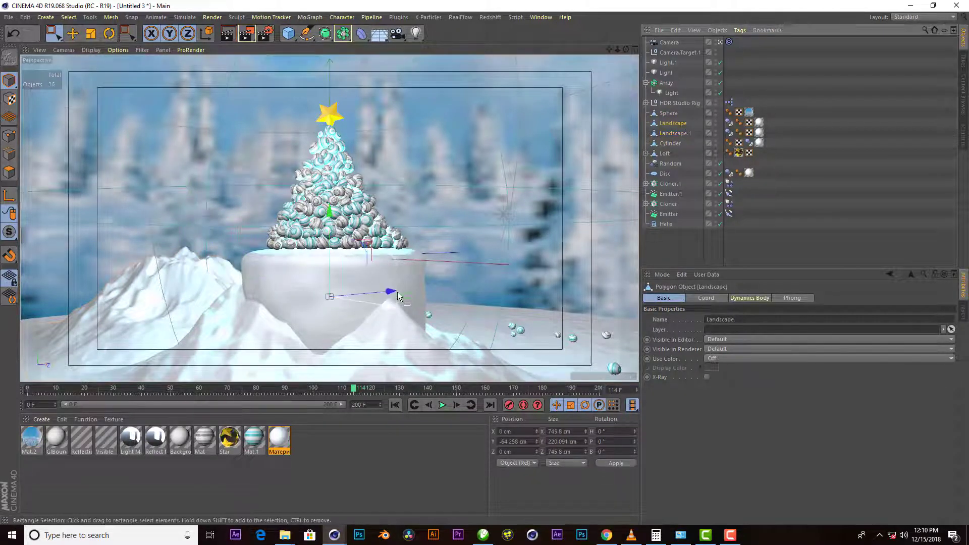
pyautogui.moveTo(397, 295); pyautogui.dragTo(346, 292)
pyautogui.hotkey('ctrl', 'z')
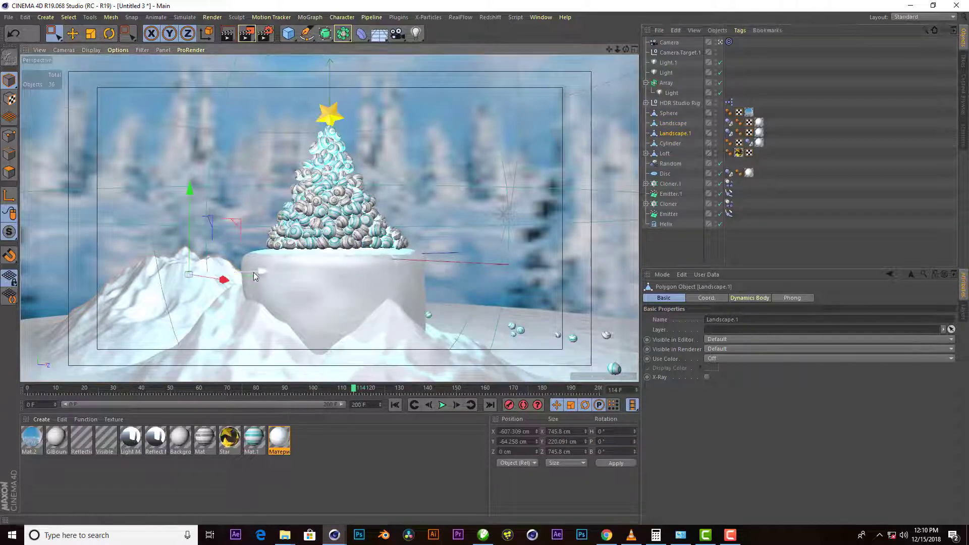
pyautogui.moveTo(253, 271); pyautogui.dragTo(207, 275)
pyautogui.moveTo(154, 192); pyautogui.dragTo(141, 211)
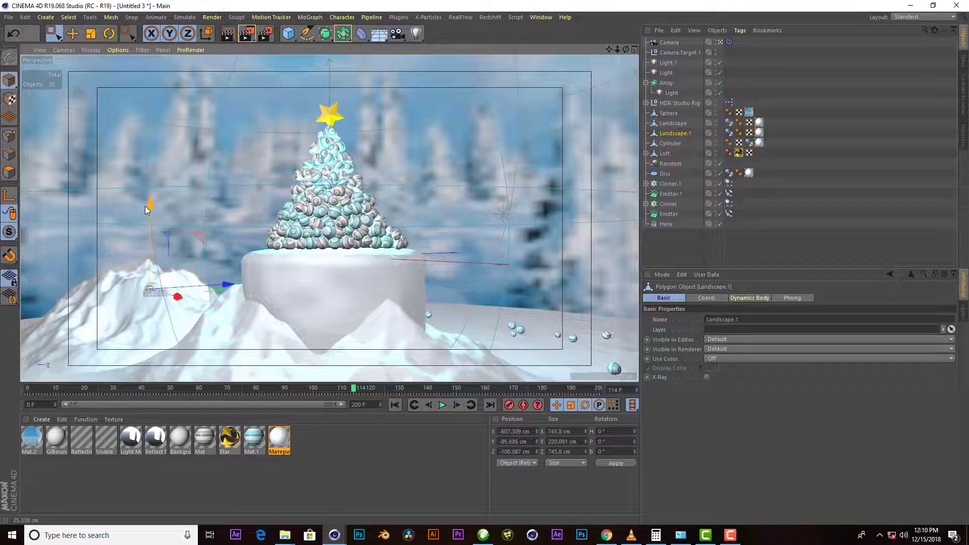
pyautogui.moveTo(177, 301)
pyautogui.mouseDown()
pyautogui.moveTo(152, 305)
pyautogui.moveTo(177, 309)
pyautogui.moveTo(207, 289)
pyautogui.mouseUp()
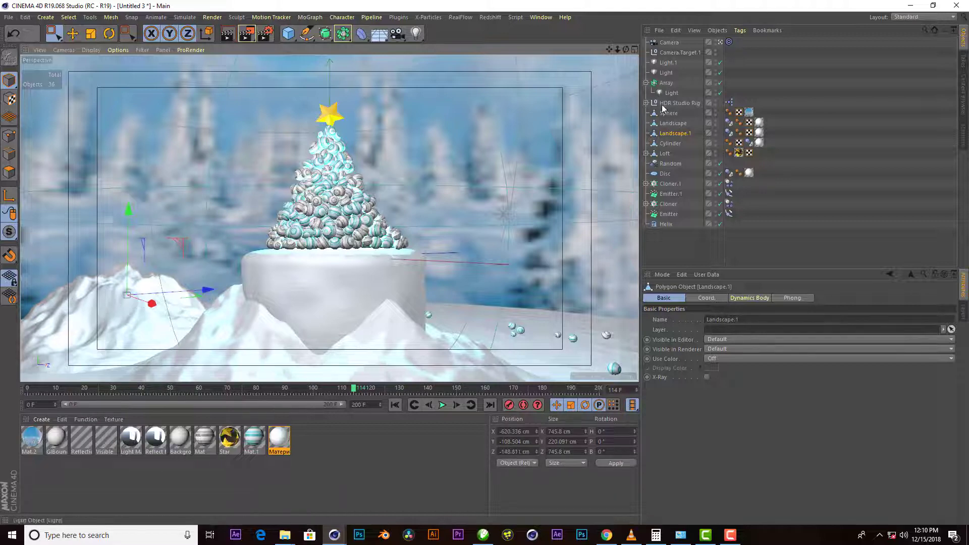
# Step: Duplicate the mountain as Landscape.2 and place it on the right side of the tree
pyautogui.keyDown('ctrl'); pyautogui.moveTo(667, 136); pyautogui.dragTo(669, 141); pyautogui.keyUp('ctrl')
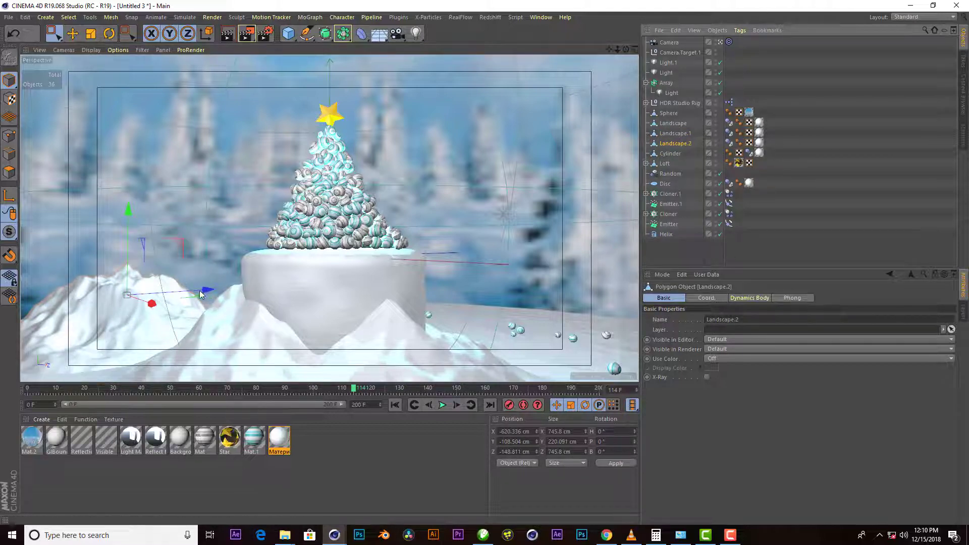
pyautogui.moveTo(199, 292); pyautogui.dragTo(599, 281)
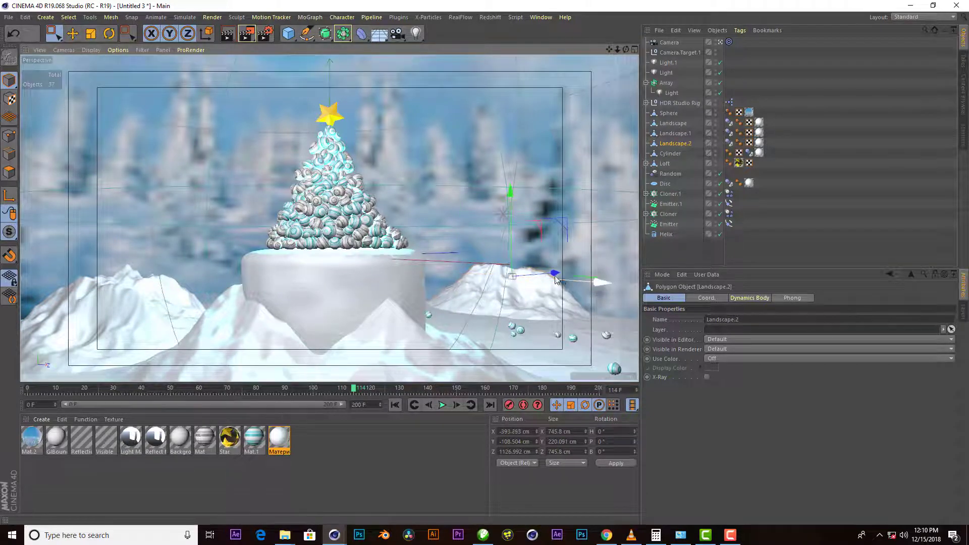
pyautogui.moveTo(539, 284); pyautogui.dragTo(589, 306)
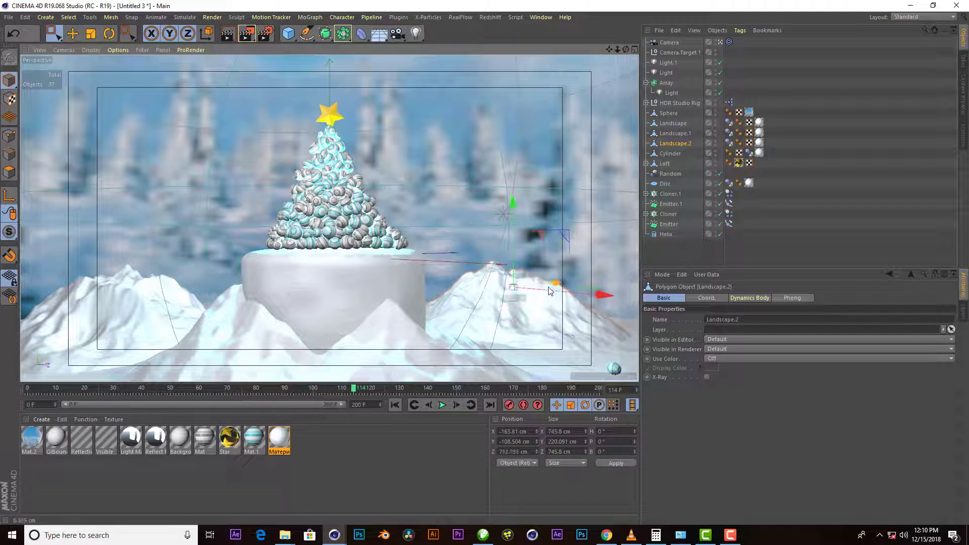
pyautogui.moveTo(590, 303)
pyautogui.mouseDown()
pyautogui.moveTo(545, 293)
pyautogui.moveTo(572, 302)
pyautogui.mouseUp()
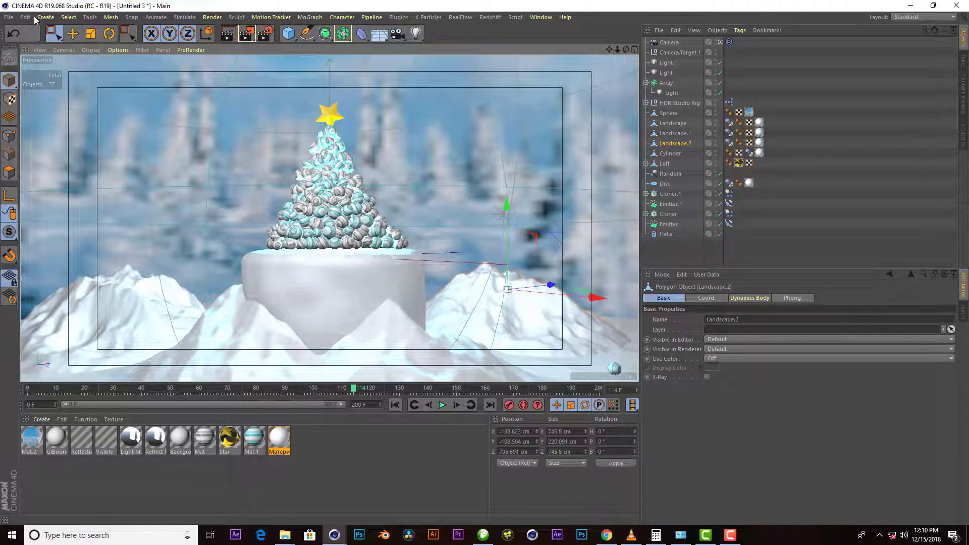
# Step: Flatten Landscape.2 vertically and sink it lower into the ground
pyautogui.click(90, 34)
pyautogui.moveTo(507, 203)
pyautogui.mouseDown()
pyautogui.moveTo(513, 247)
pyautogui.moveTo(535, 283)
pyautogui.mouseUp()
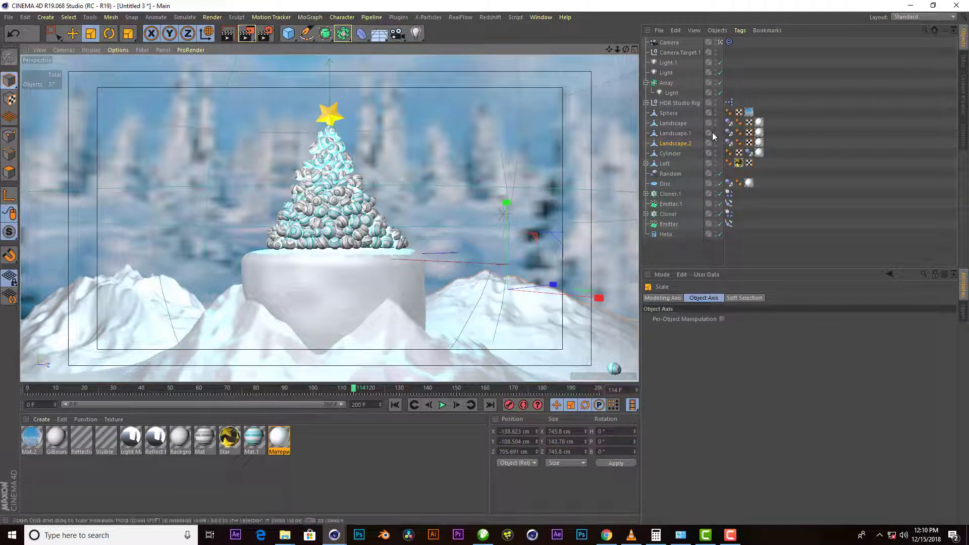
pyautogui.click(680, 145)
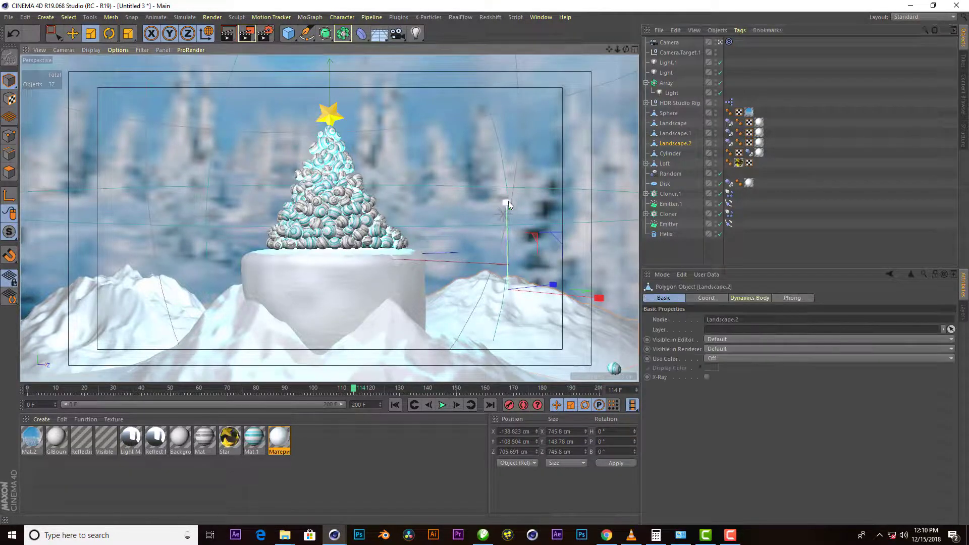
pyautogui.moveTo(507, 200); pyautogui.dragTo(514, 230)
pyautogui.click(69, 37)
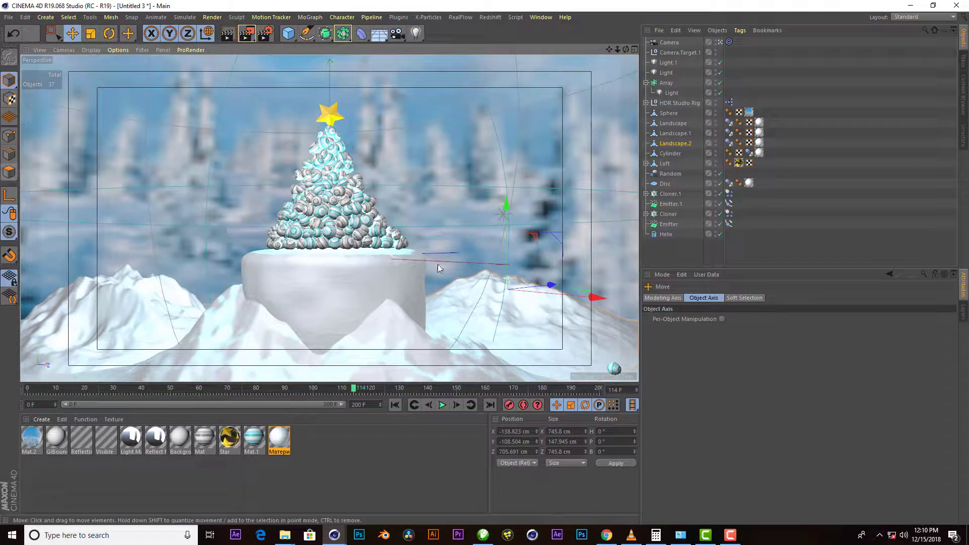
pyautogui.moveTo(508, 211); pyautogui.dragTo(507, 219)
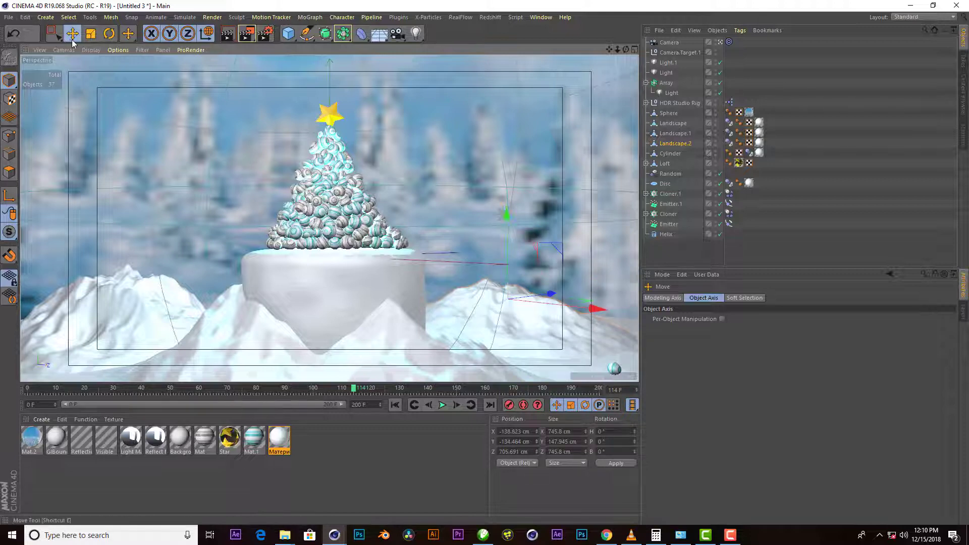
# Step: Enlarge Landscape.2 uniformly to about 1089 cm wide and shift it further right
pyautogui.press('t')
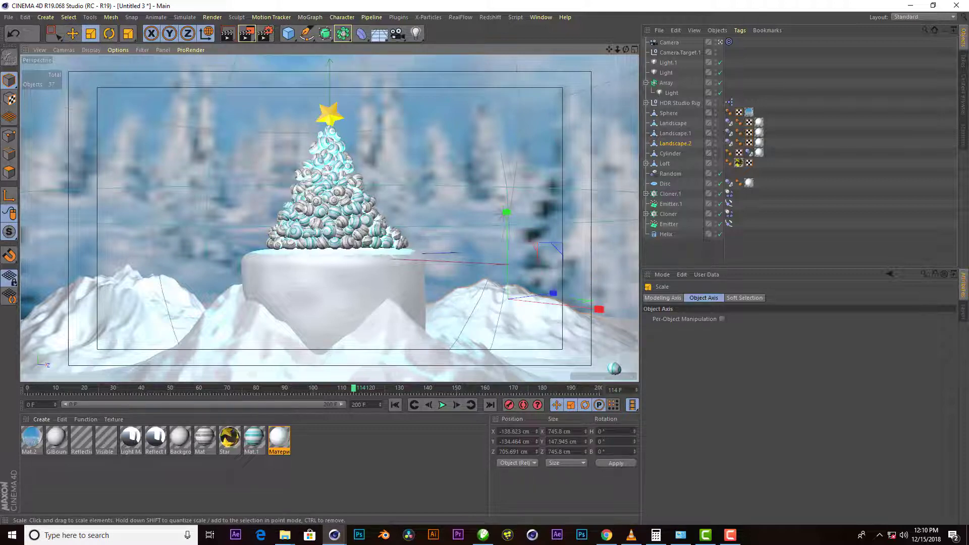
pyautogui.moveTo(465, 337); pyautogui.dragTo(493, 338)
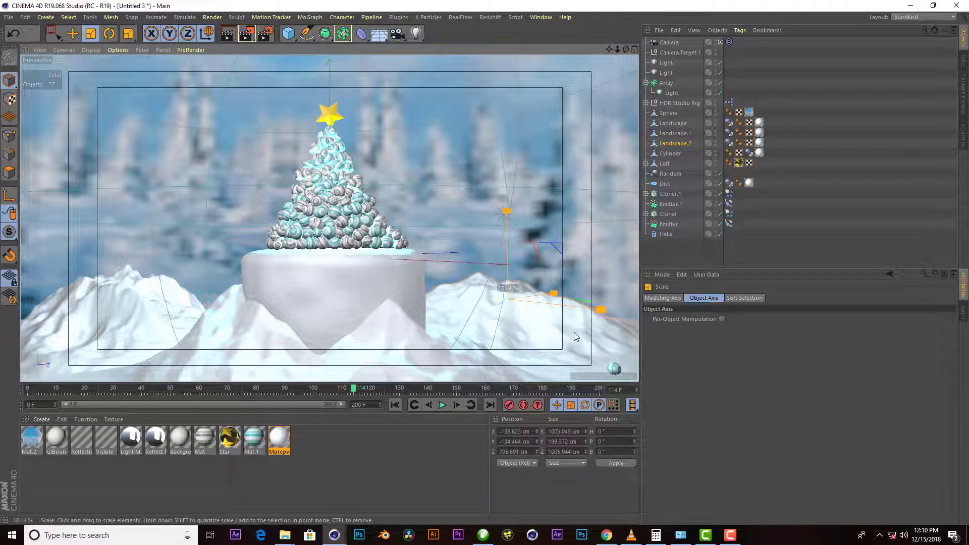
pyautogui.moveTo(574, 332); pyautogui.dragTo(596, 330)
pyautogui.press('e')
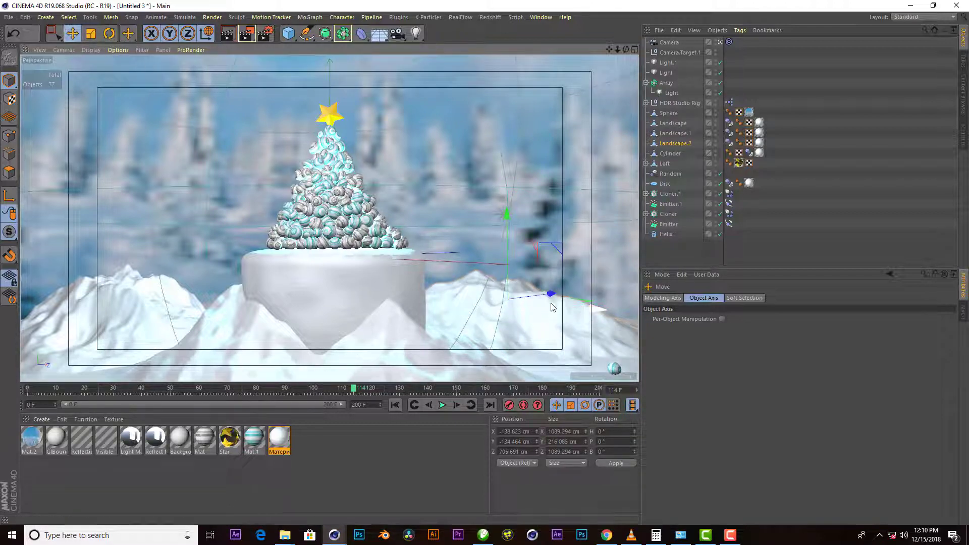
pyautogui.moveTo(553, 305)
pyautogui.mouseDown()
pyautogui.moveTo(582, 302)
pyautogui.moveTo(574, 298)
pyautogui.mouseUp()
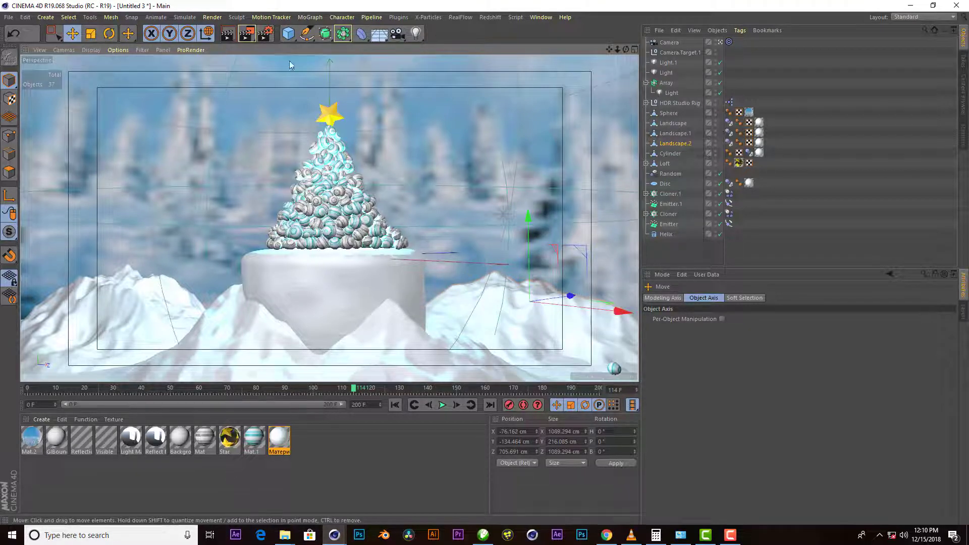
# Step: Render the view, then play the animation from the start and stop at frame 138
pyautogui.click(228, 34)
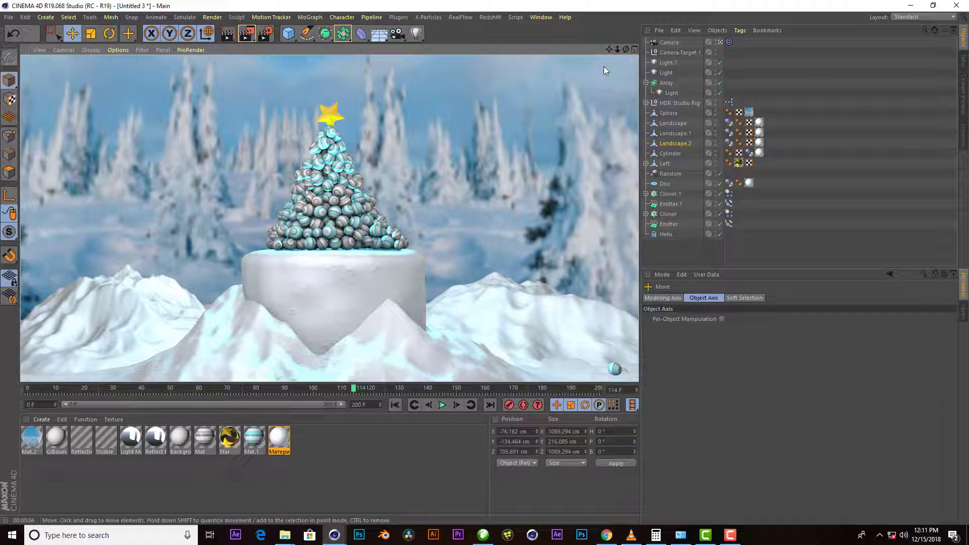
pyautogui.click(398, 405)
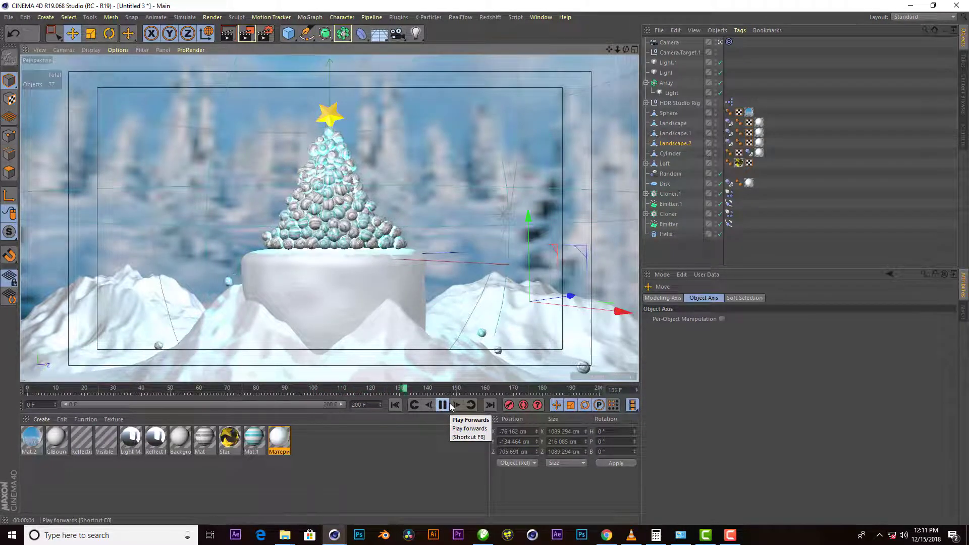
pyautogui.click(450, 403)
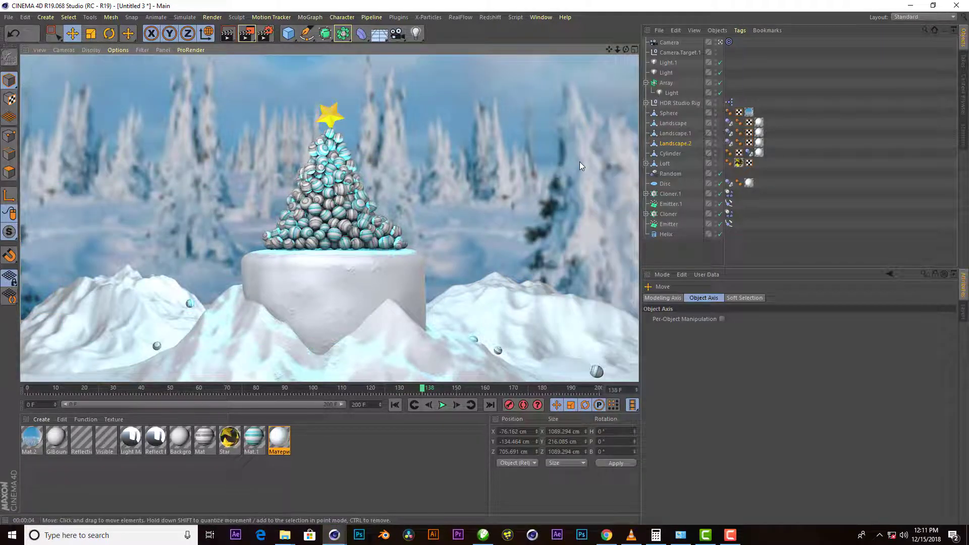
# Step: Duplicate Light as Light.2 and position it at the star atop the tree
pyautogui.click(804, 223)
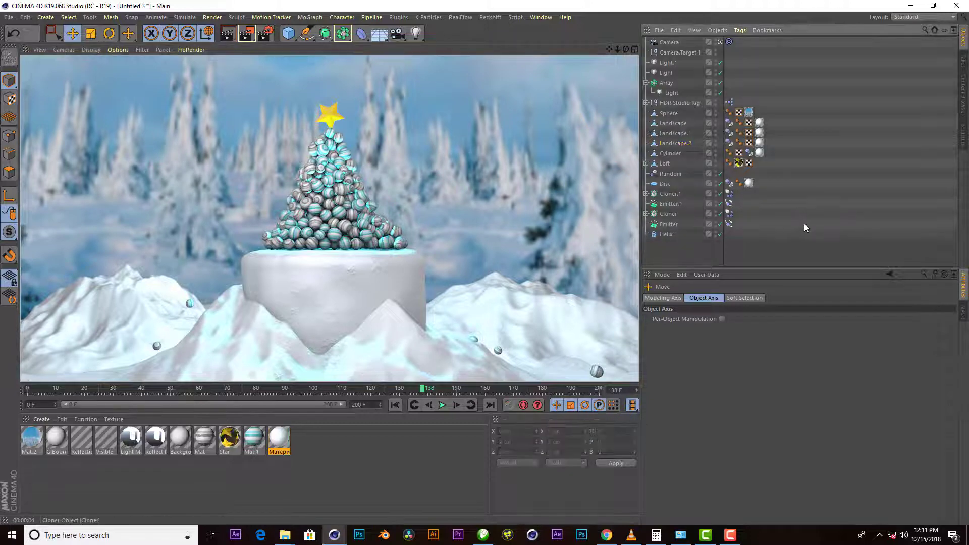
pyautogui.click(664, 73)
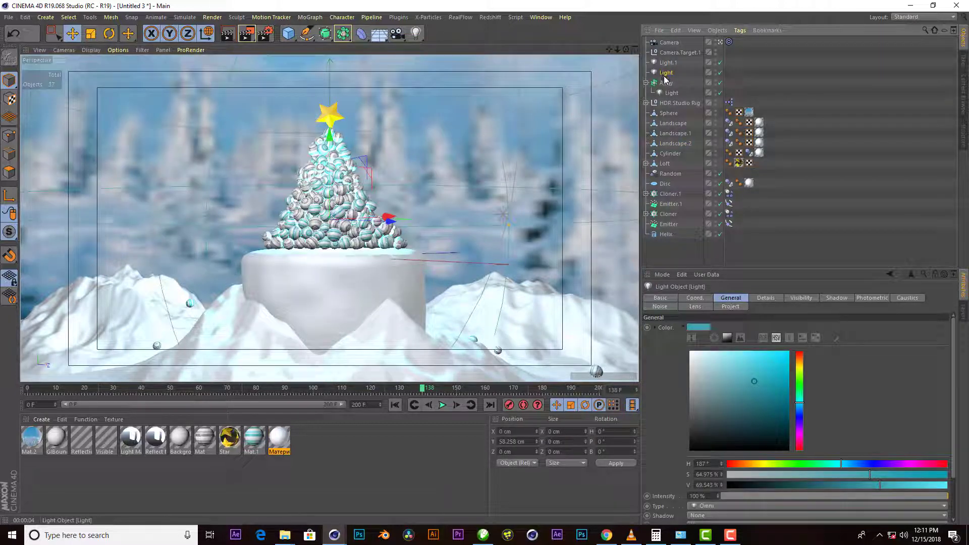
pyautogui.keyDown('ctrl'); pyautogui.moveTo(664, 82); pyautogui.dragTo(665, 80); pyautogui.keyUp('ctrl')
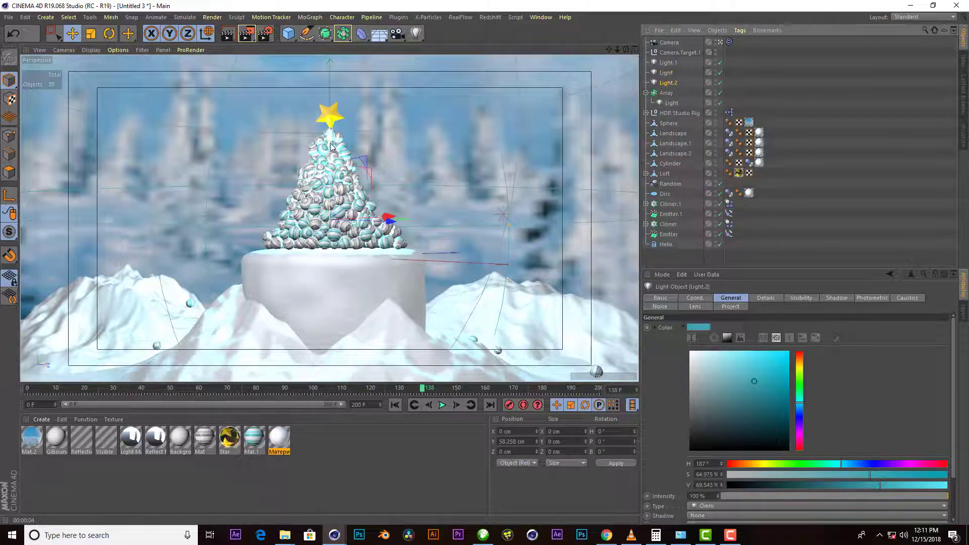
pyautogui.moveTo(386, 218)
pyautogui.mouseDown()
pyautogui.moveTo(386, 129)
pyautogui.moveTo(386, 144)
pyautogui.mouseUp()
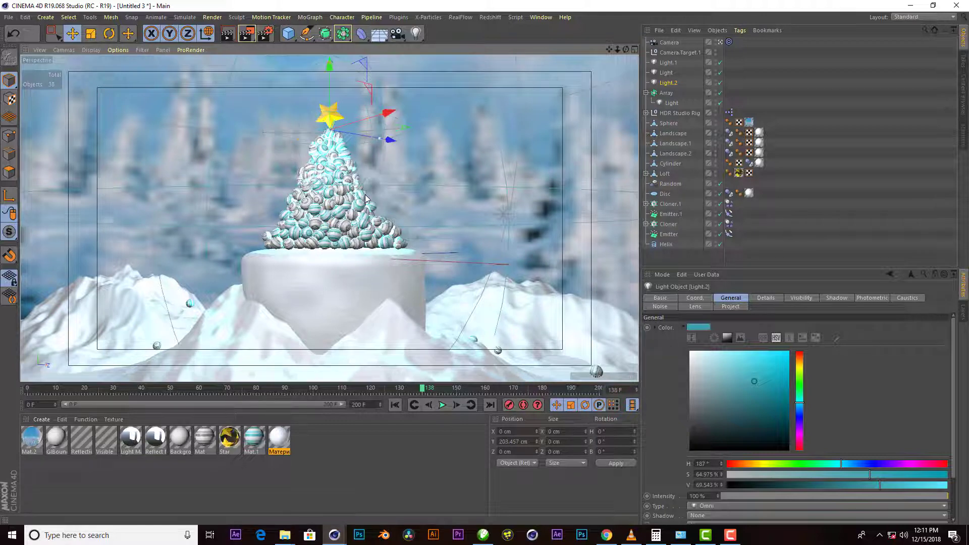
pyautogui.moveTo(330, 67); pyautogui.dragTo(331, 74)
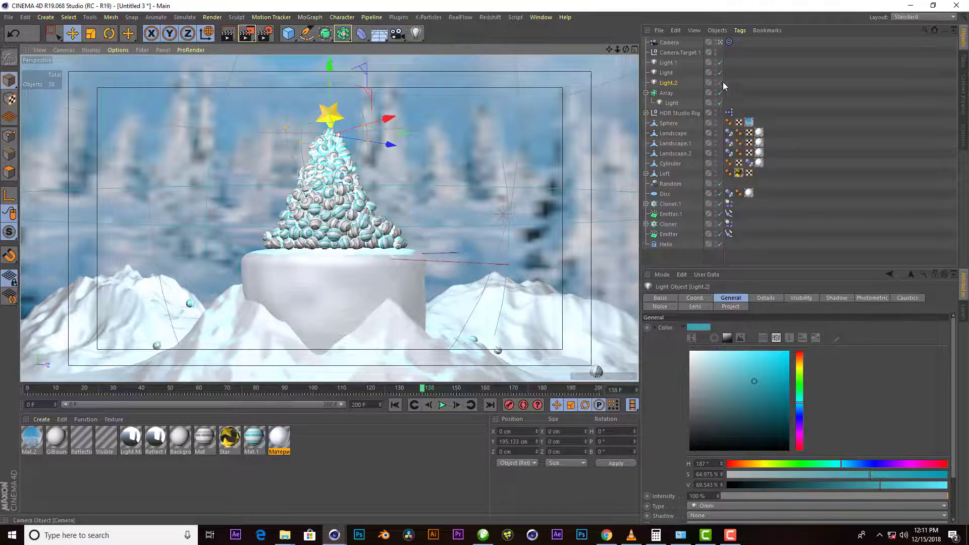
# Step: Give Light.2 the star's sampled yellow with reduced saturation, and render a preview
pyautogui.click(837, 340)
pyautogui.click(336, 116)
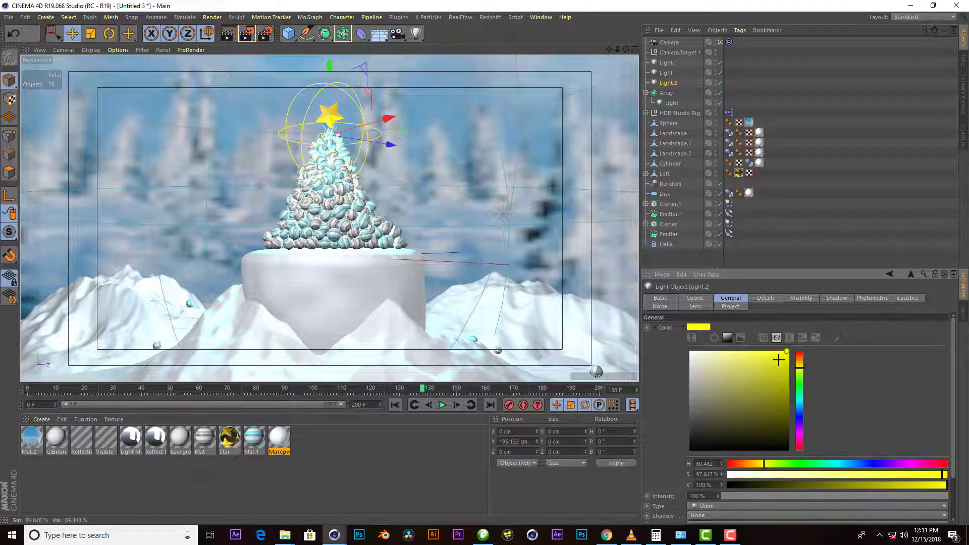
pyautogui.moveTo(779, 359); pyautogui.dragTo(762, 351)
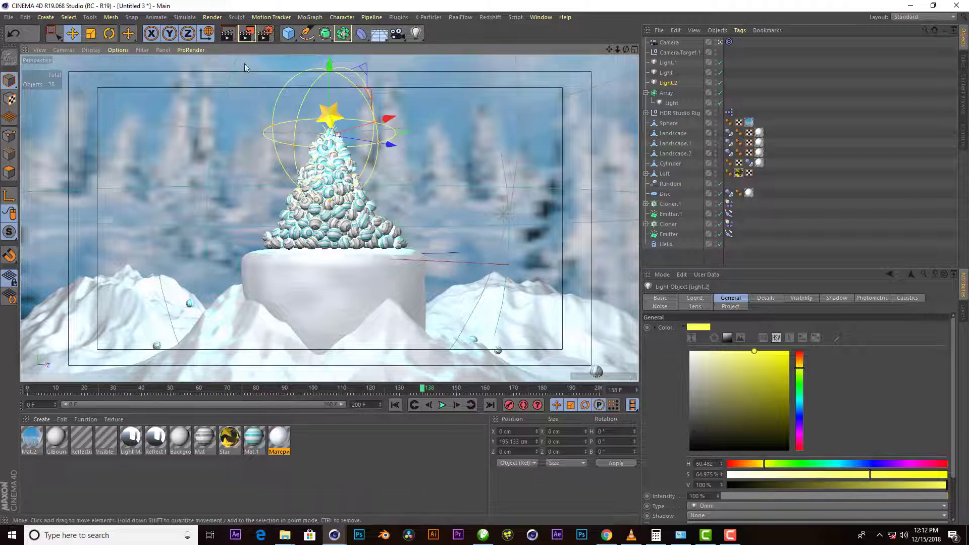
pyautogui.click(227, 34)
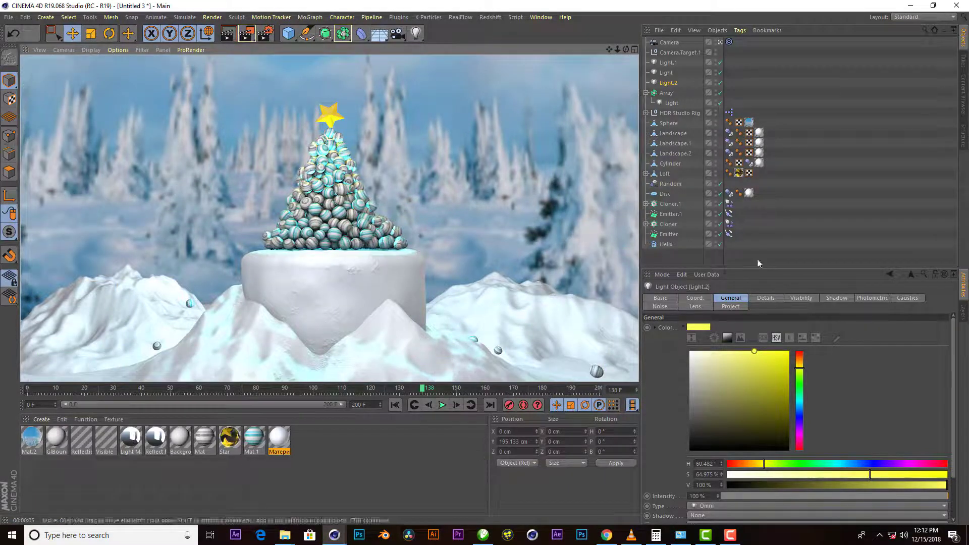
pyautogui.click(422, 468)
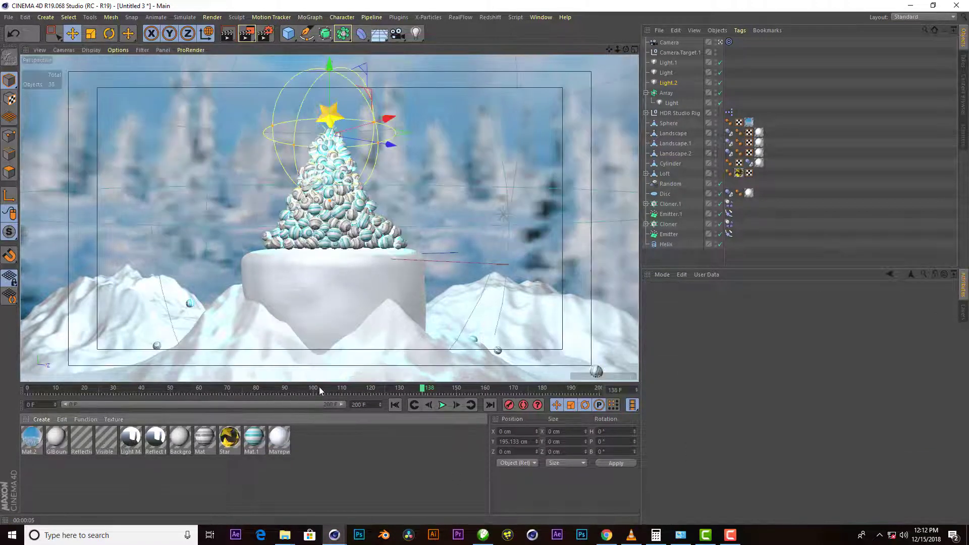
# Step: At around frame 98, set Light.2's intensity to 0%
pyautogui.moveTo(312, 388); pyautogui.dragTo(316, 391)
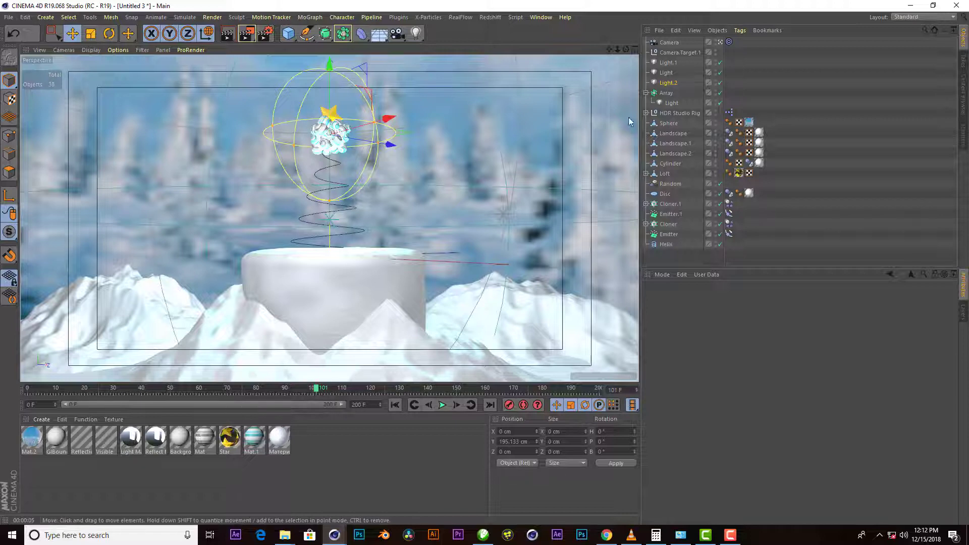
pyautogui.click(668, 83)
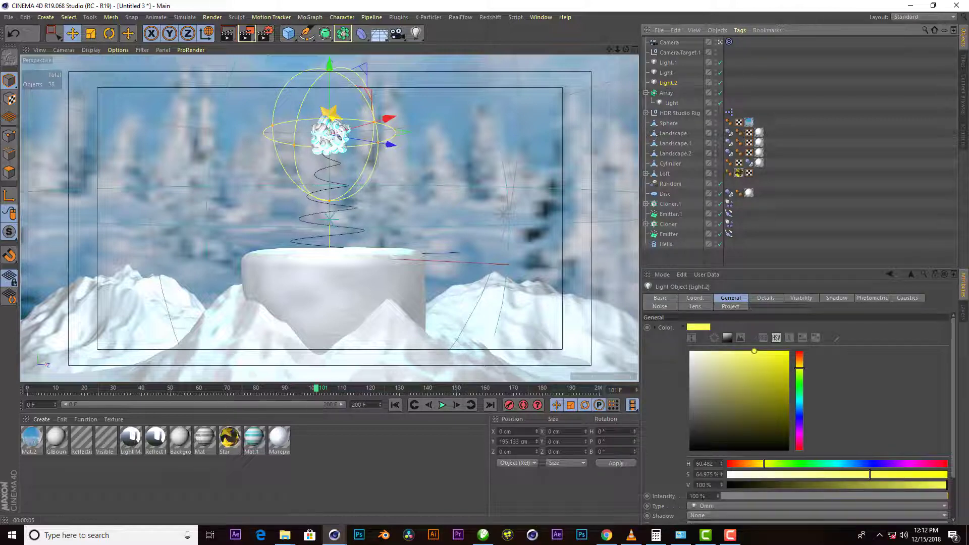
pyautogui.click(701, 496)
pyautogui.write('0')
pyautogui.press('Return')
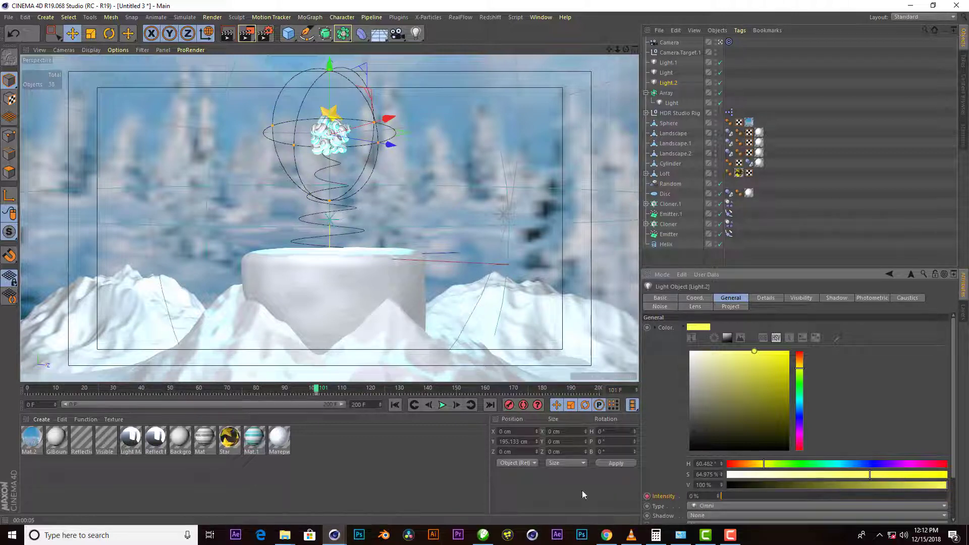
# Step: Keyframe Light.2 at 100% intensity on frame 110, then play back and render to check
pyautogui.moveTo(314, 393); pyautogui.dragTo(342, 393)
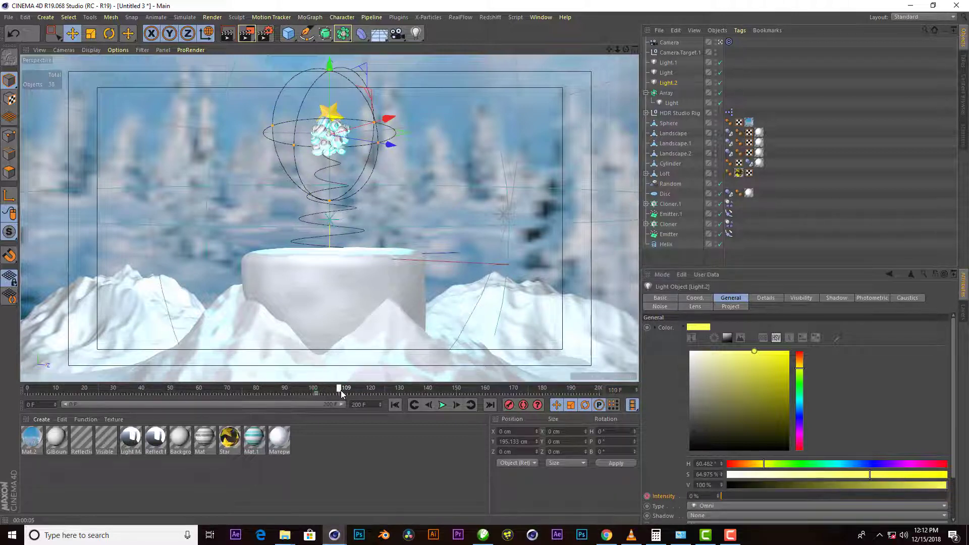
pyautogui.moveTo(746, 496); pyautogui.dragTo(948, 496)
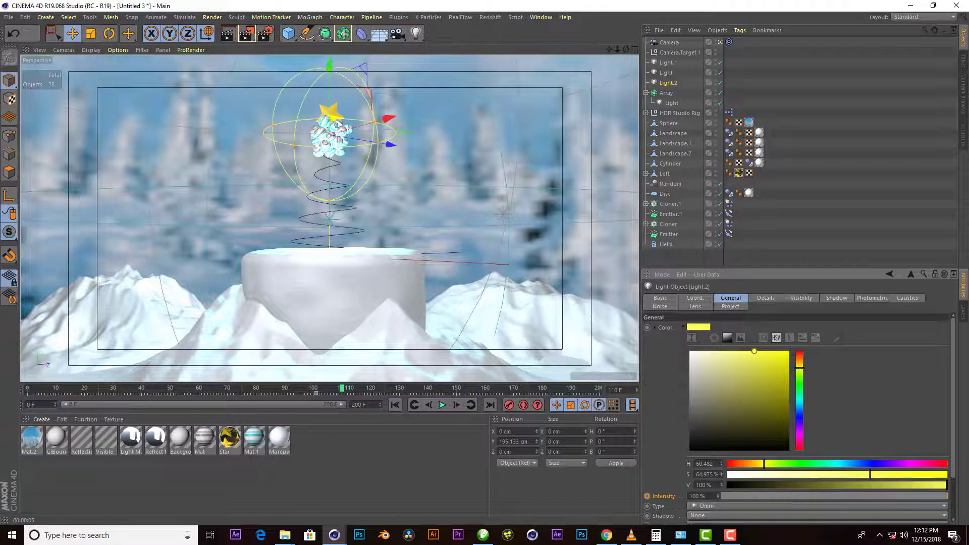
pyautogui.click(647, 497)
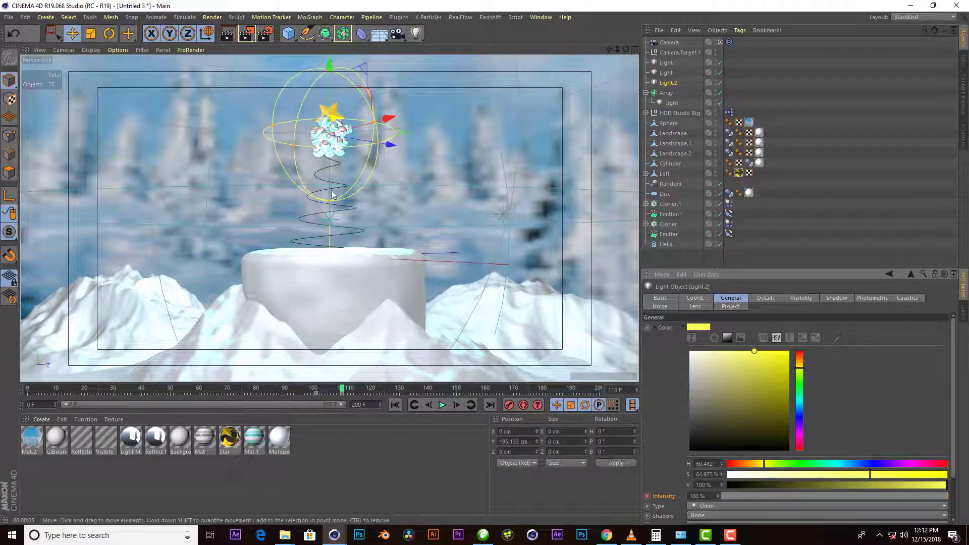
pyautogui.click(395, 405)
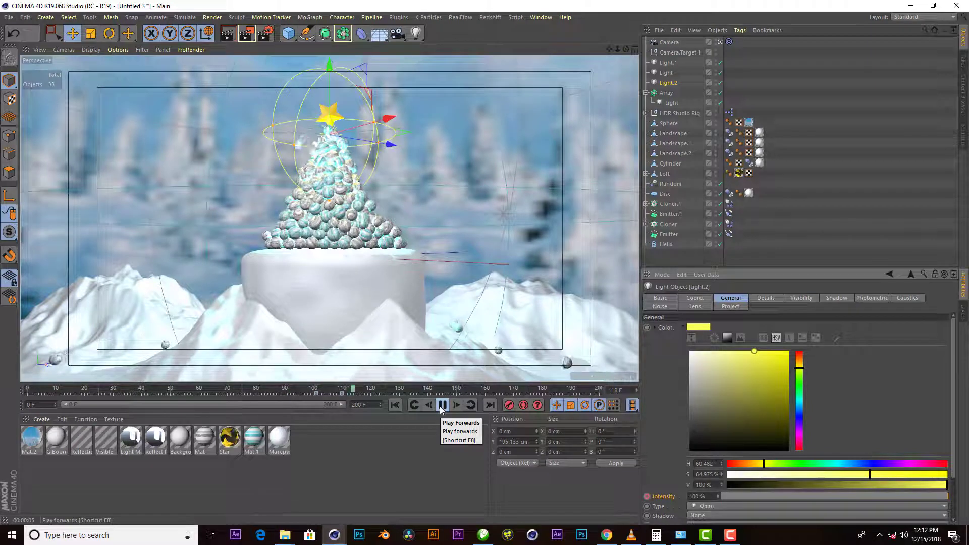
pyautogui.click(441, 406)
pyautogui.click(227, 34)
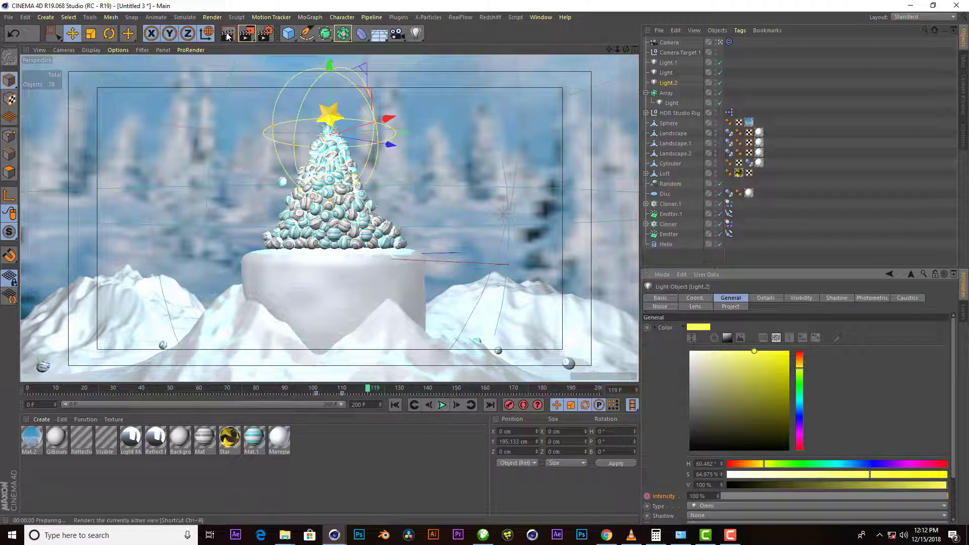